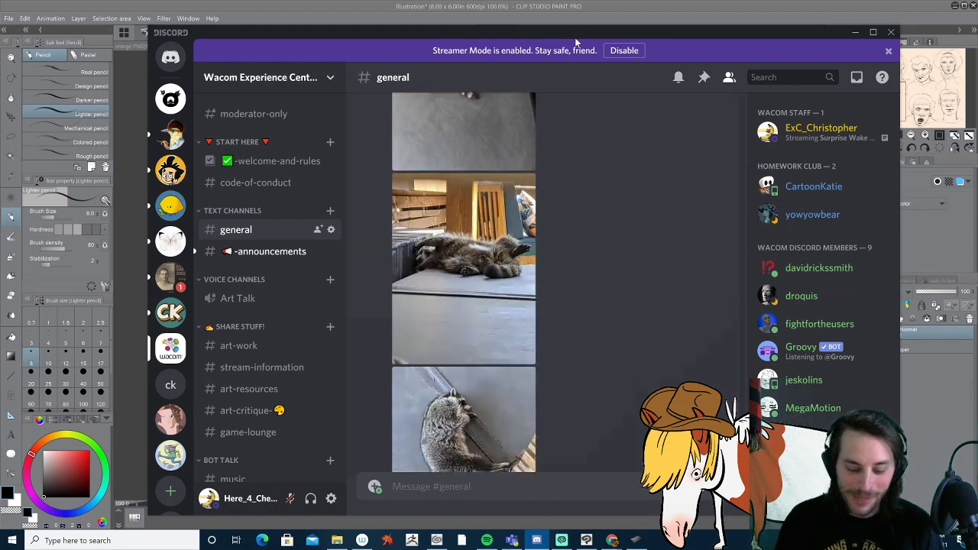
scroll(464, 283, "up", 2)
scroll(464, 283, "down", 2)
scroll(464, 282, "up", 7)
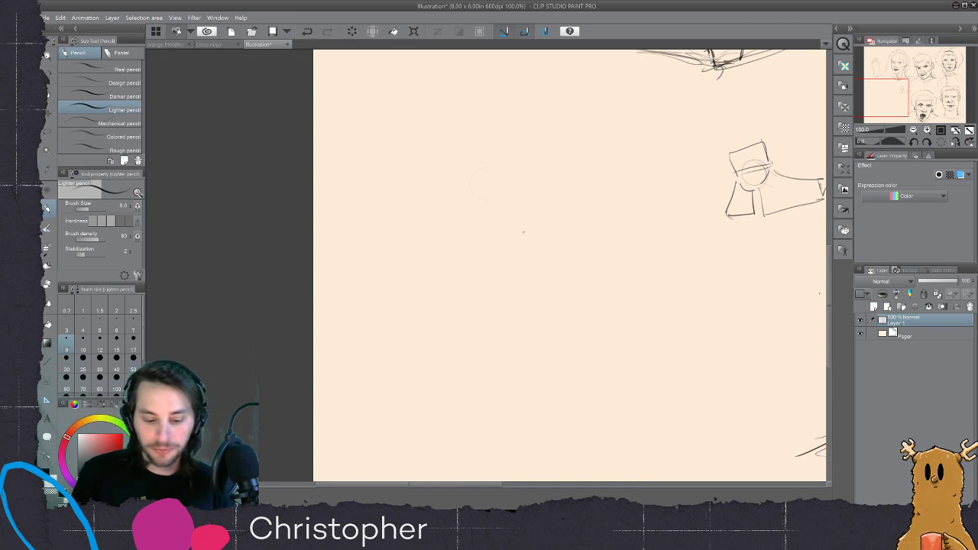
- Sketch the rough outline of a foot sole in the empty canvas area, with a wide ball and a circle marking the heel
mouse_move(526, 226)
left_mouse_down()
mouse_move(502, 227)
mouse_move(503, 265)
left_mouse_up()
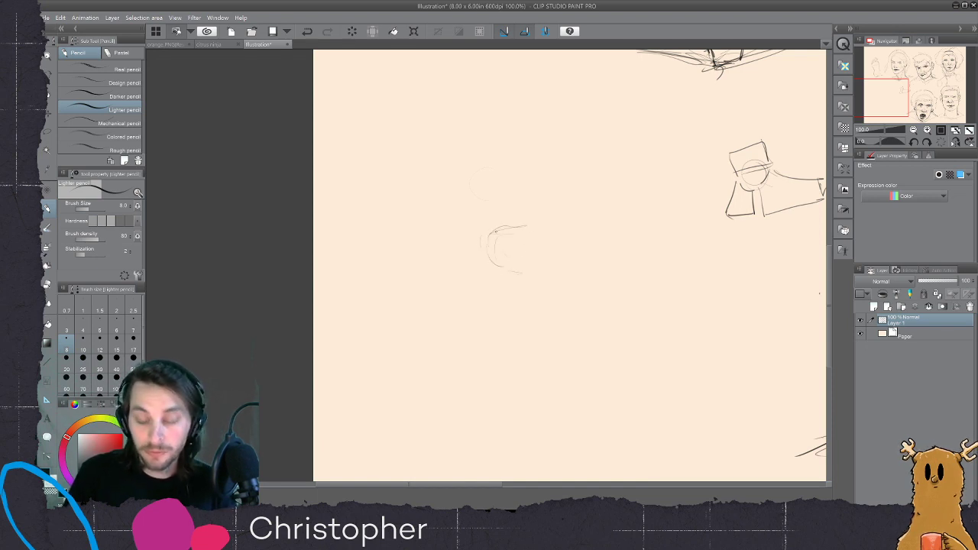
mouse_move(569, 226)
left_mouse_down()
mouse_move(600, 247)
mouse_move(610, 271)
left_mouse_up()
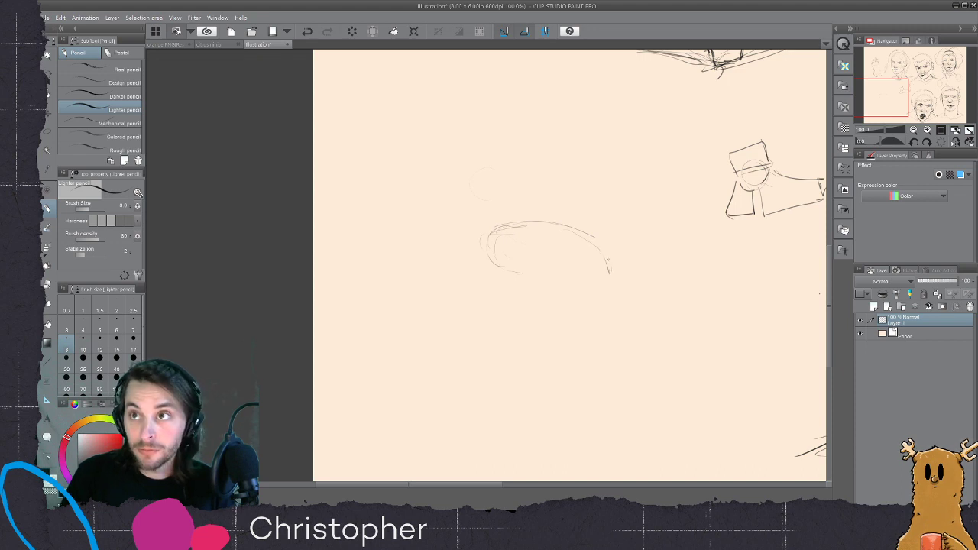
mouse_move(506, 279)
left_mouse_down()
mouse_move(485, 246)
mouse_move(511, 329)
left_mouse_up()
mouse_move(490, 261)
left_mouse_down()
mouse_move(502, 224)
mouse_move(584, 222)
mouse_move(616, 243)
mouse_move(601, 250)
mouse_move(610, 269)
mouse_move(603, 379)
left_mouse_up()
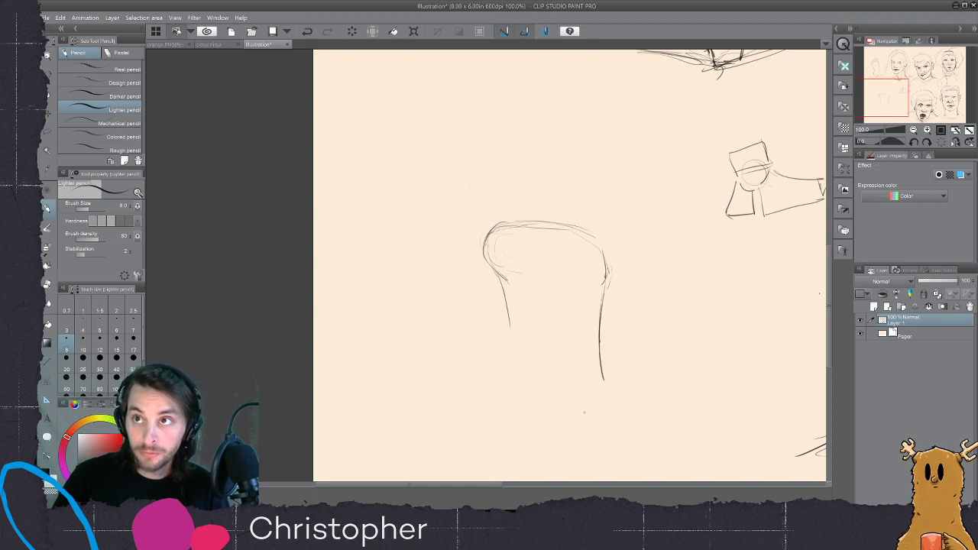
left_click_drag(546, 398, 562, 392)
mouse_move(485, 264)
left_mouse_down()
mouse_move(505, 297)
mouse_move(527, 419)
mouse_move(593, 433)
left_mouse_up()
mouse_move(601, 380)
left_mouse_down()
mouse_move(603, 425)
mouse_move(561, 440)
mouse_move(607, 370)
mouse_move(601, 323)
left_mouse_up()
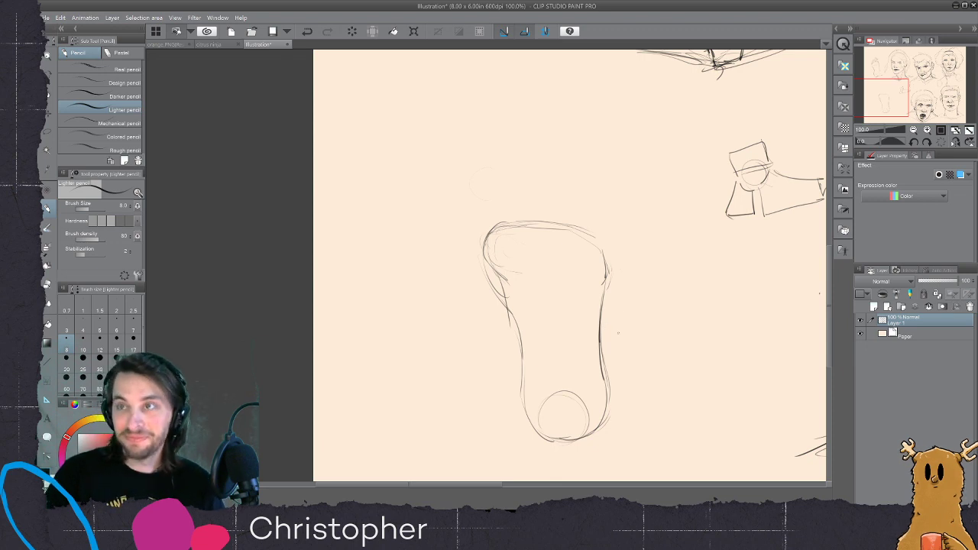
- Darken the sole's outline all around and clean up the stray construction lines at the inner corner of the ball
mouse_move(605, 352)
left_mouse_down()
mouse_move(610, 275)
mouse_move(590, 237)
mouse_move(538, 220)
mouse_move(484, 272)
mouse_move(520, 339)
mouse_move(524, 381)
left_mouse_up()
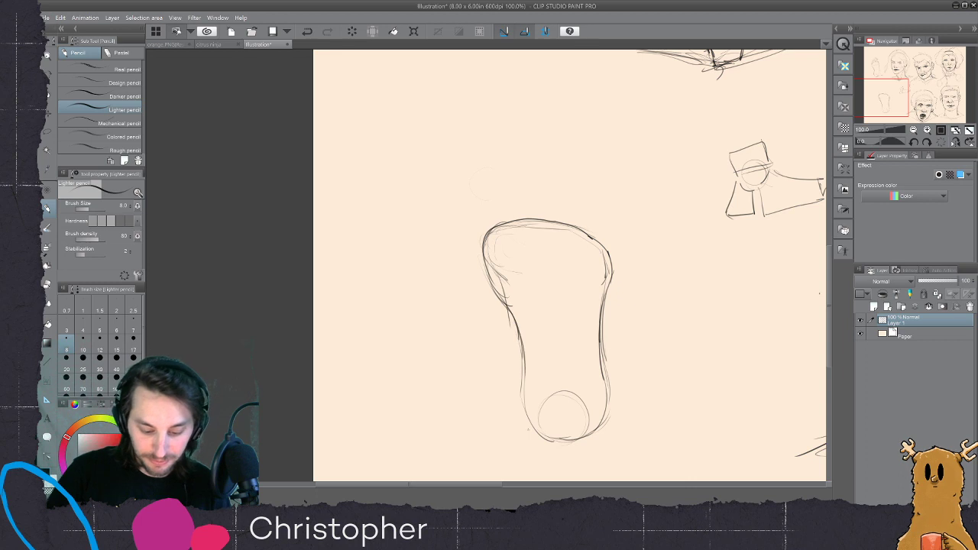
mouse_move(496, 289)
left_mouse_down()
mouse_move(535, 432)
mouse_move(574, 439)
mouse_move(600, 421)
left_mouse_up()
mouse_move(606, 345)
left_mouse_down()
mouse_move(590, 431)
mouse_move(561, 438)
left_mouse_up()
mouse_move(521, 361)
left_mouse_down()
mouse_move(522, 399)
mouse_move(544, 437)
left_mouse_up()
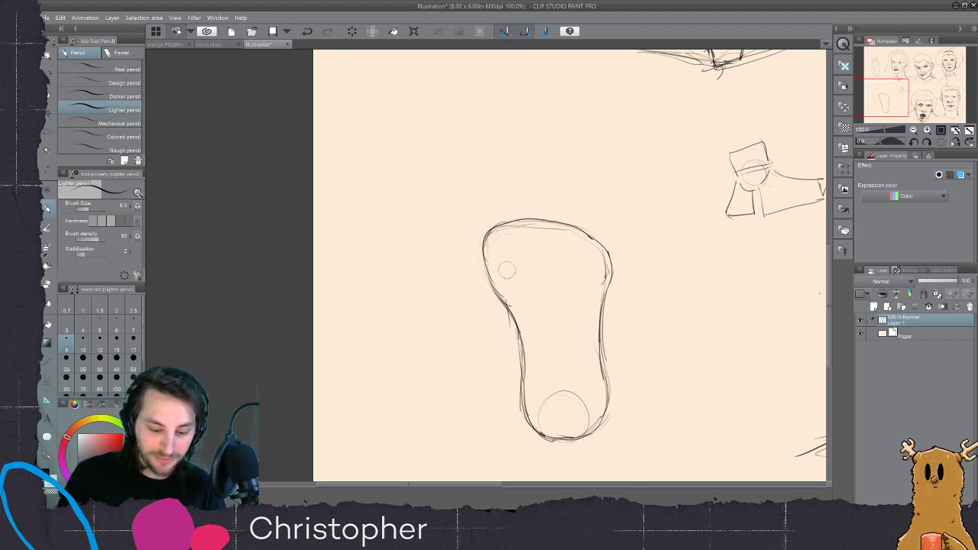
mouse_move(486, 248)
left_mouse_down()
mouse_move(496, 291)
mouse_move(492, 233)
mouse_move(502, 223)
left_mouse_up()
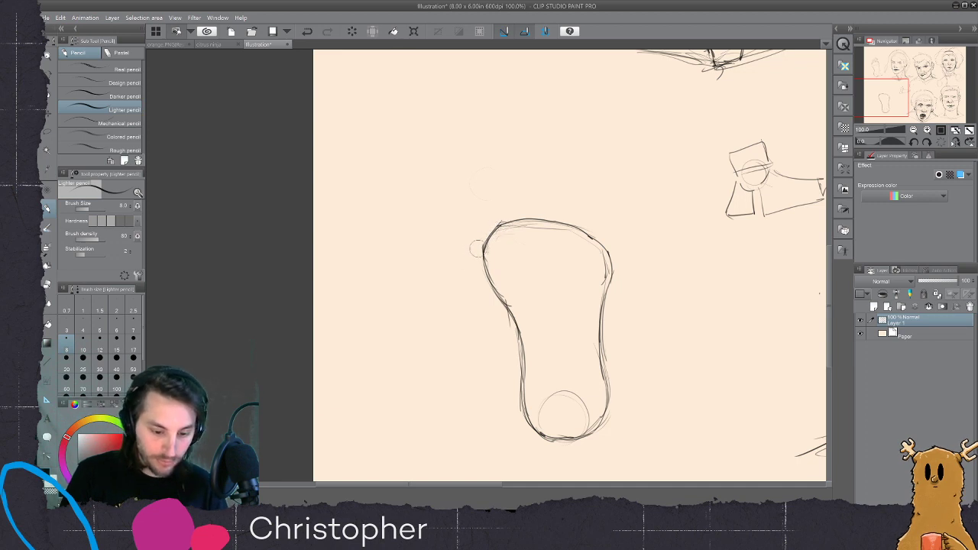
mouse_move(485, 249)
left_mouse_down()
mouse_move(501, 223)
mouse_move(516, 220)
left_mouse_up()
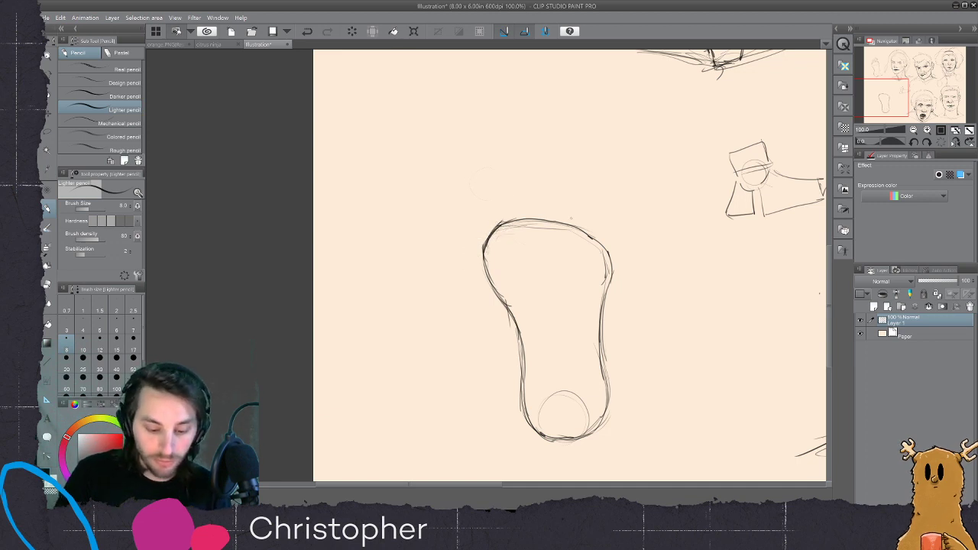
- Redraw the sole's outer edge slightly slimmer, from the ball down around the heel
left_click_drag(602, 248, 610, 296)
left_click_drag(603, 247, 605, 306)
left_click_drag(609, 263, 601, 326)
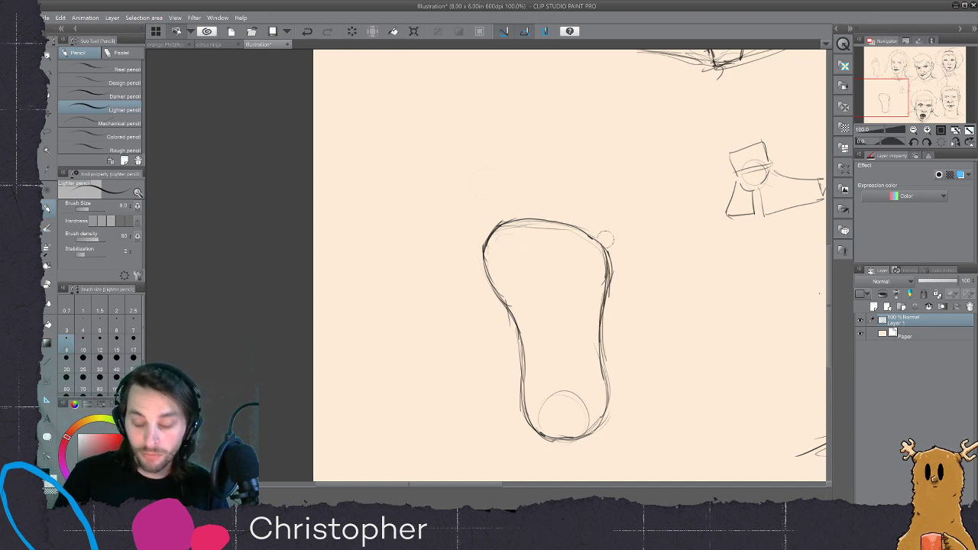
key("ctrl+z")
left_click_drag(606, 246, 601, 415)
left_click_drag(605, 379, 582, 439)
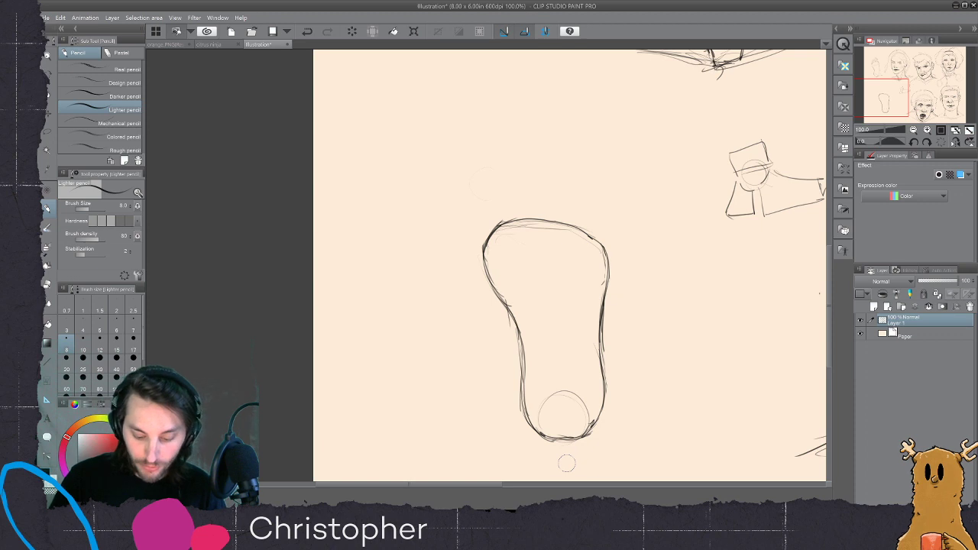
left_click_drag(603, 411, 567, 434)
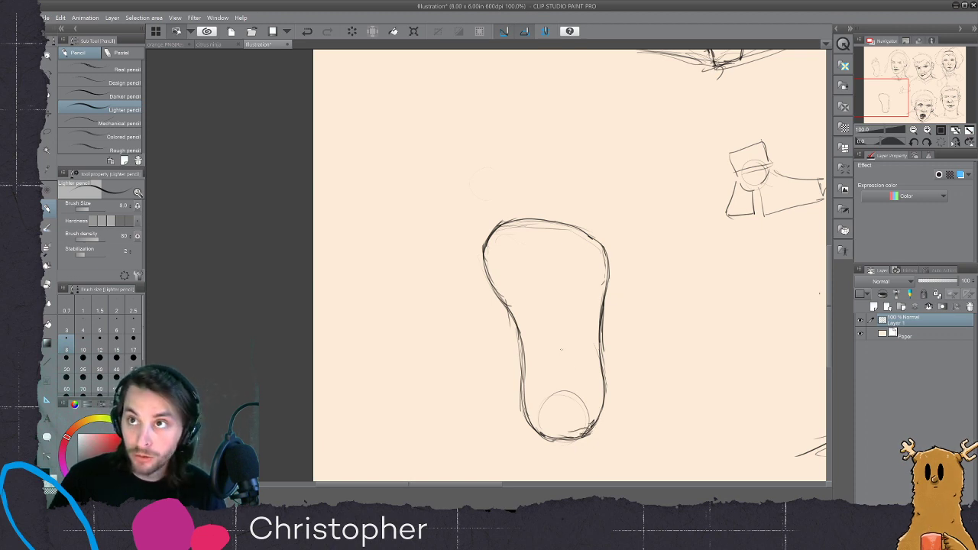
- Add short contour lines beside the heel and reinforce the sole's inner edge from the ball to the arch
left_click_drag(526, 382, 527, 410)
left_click_drag(531, 362, 535, 401)
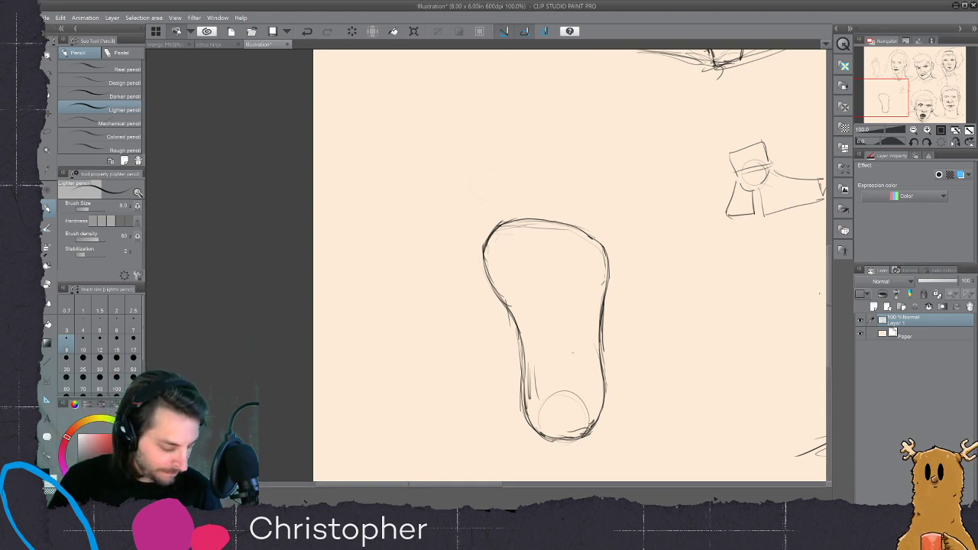
left_click_drag(607, 277, 589, 237)
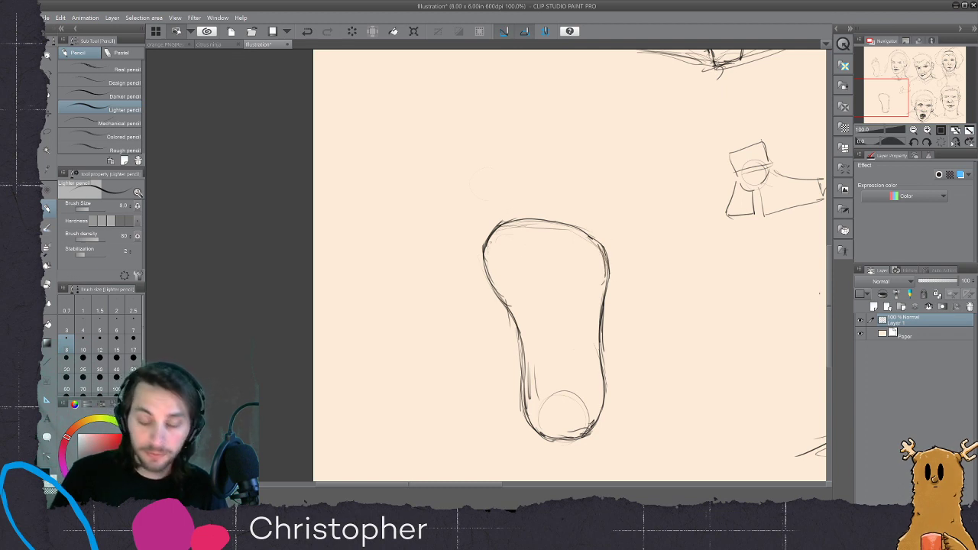
left_click_drag(491, 233, 489, 281)
left_click_drag(508, 205, 505, 210)
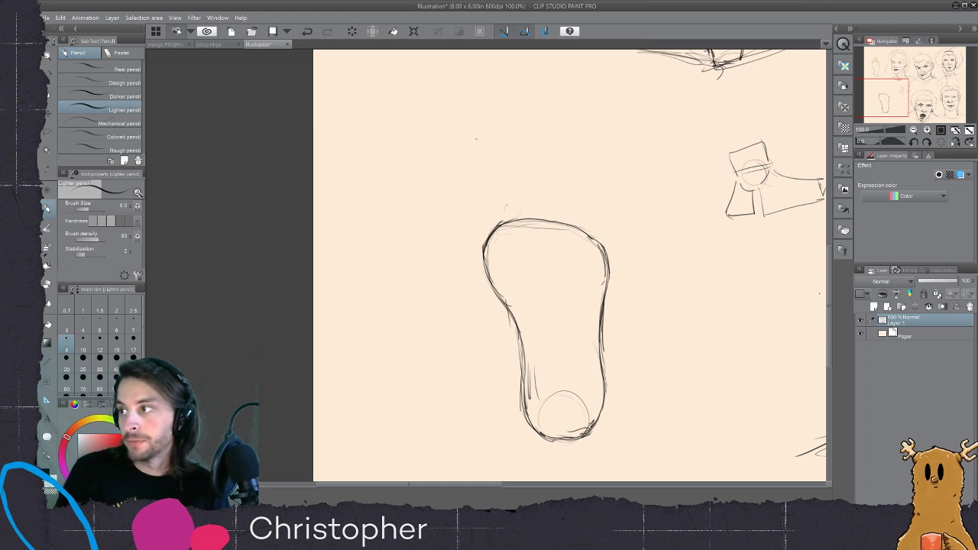
left_click_drag(497, 217, 496, 292)
mouse_move(488, 254)
left_mouse_down()
mouse_move(495, 301)
mouse_move(525, 333)
left_mouse_up()
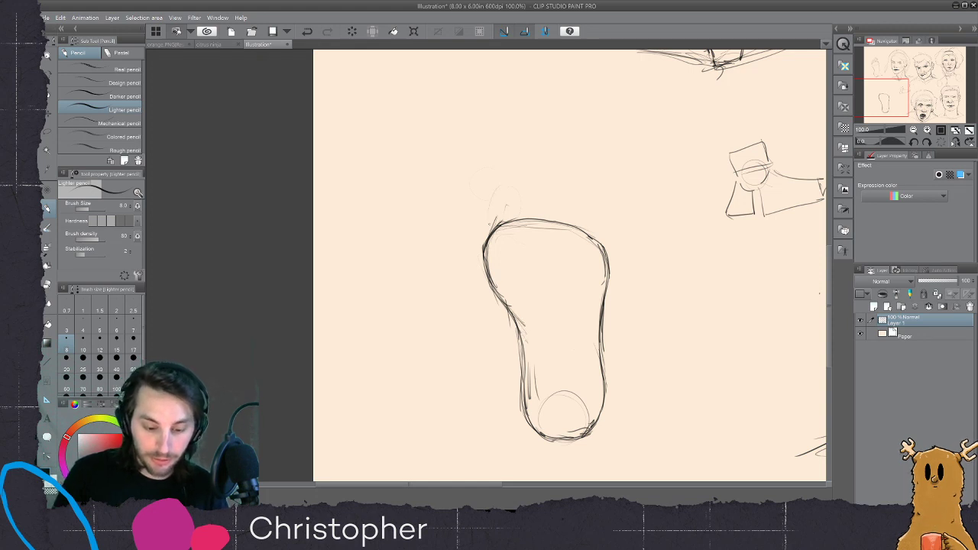
- Sketch the rounded big toe above the ball and two curved guidelines for the smaller toes
mouse_move(496, 188)
left_mouse_down()
mouse_move(493, 196)
mouse_move(528, 191)
left_mouse_up()
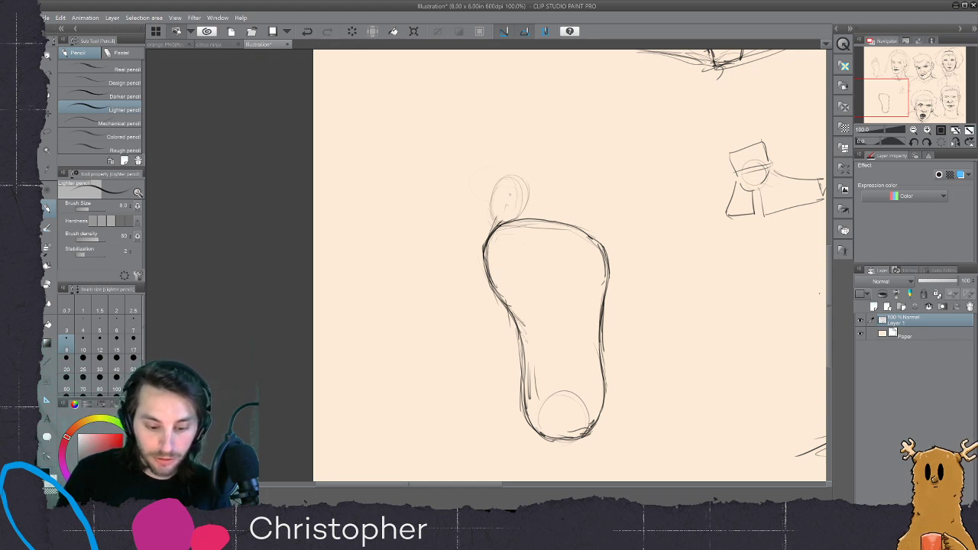
key("ctrl+z")
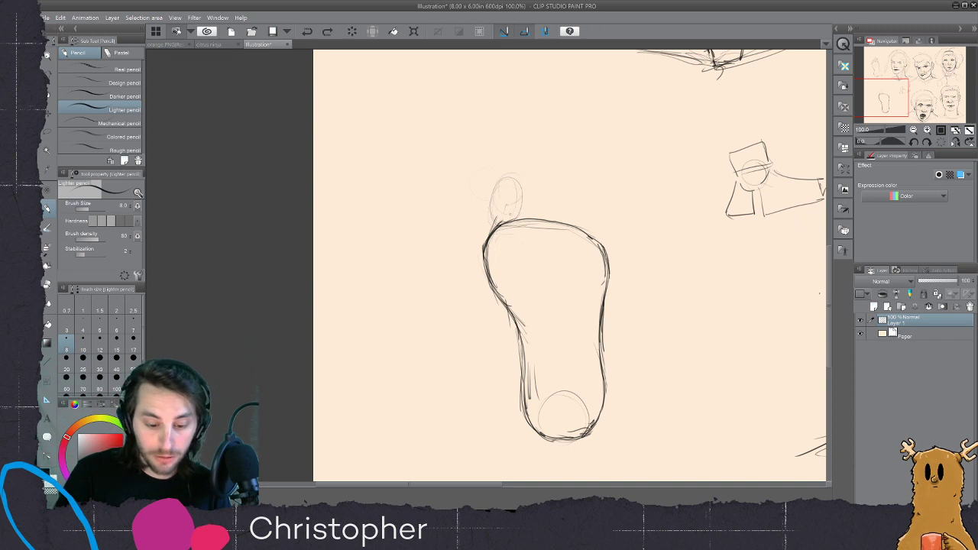
mouse_move(497, 173)
left_mouse_down()
mouse_move(529, 200)
mouse_move(492, 231)
mouse_move(492, 189)
mouse_move(523, 164)
mouse_move(609, 235)
mouse_move(553, 180)
mouse_move(588, 230)
left_mouse_up()
key("ctrl+z")
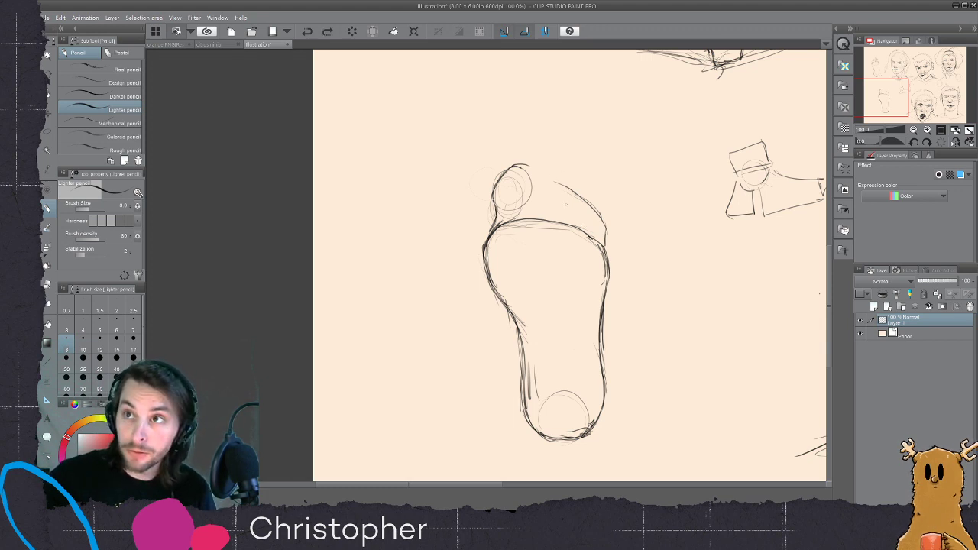
mouse_move(561, 202)
left_mouse_down()
mouse_move(602, 242)
mouse_move(541, 194)
left_mouse_up()
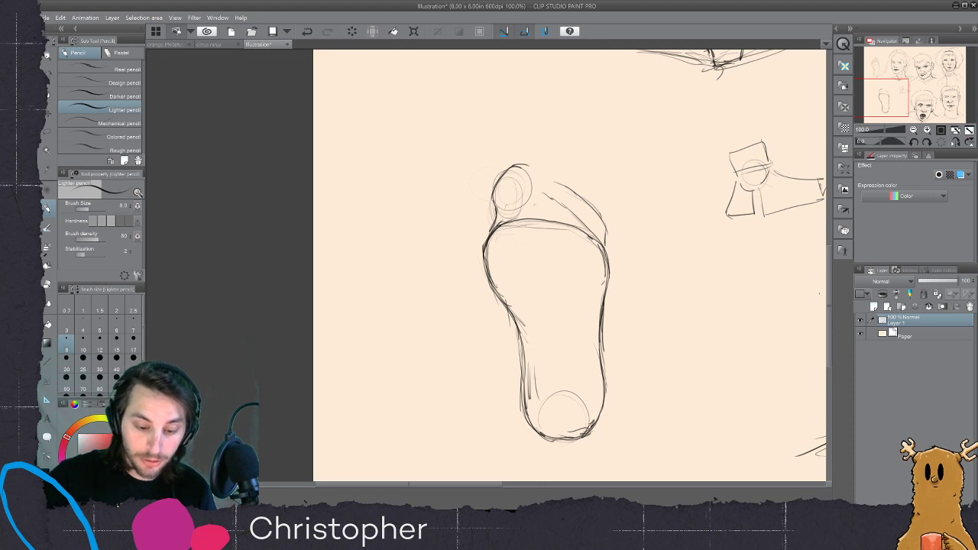
- Draw the four smaller toes with round tips and short stems along the guidelines, darkening the little toe's outline
left_click_drag(529, 199, 529, 220)
mouse_move(528, 166)
left_mouse_down()
mouse_move(552, 191)
mouse_move(535, 178)
left_mouse_up()
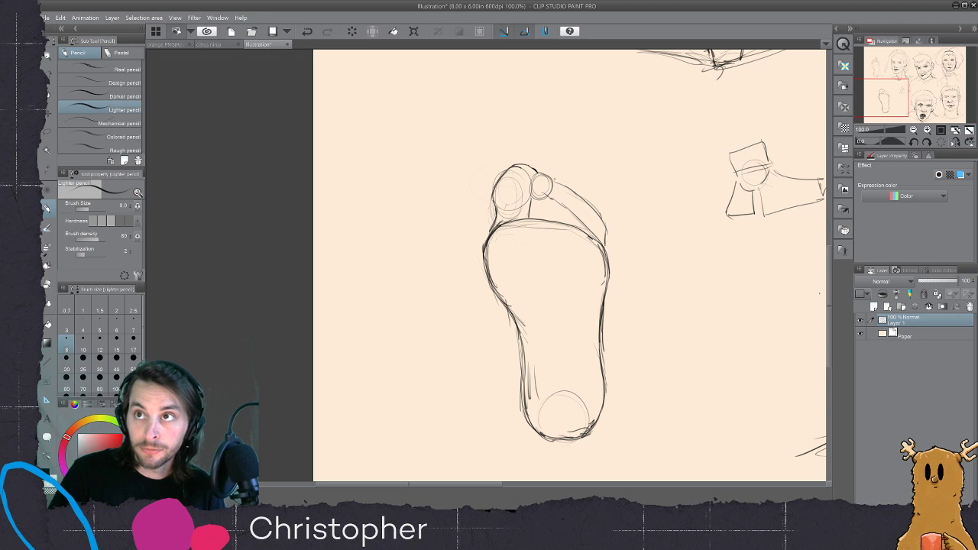
left_click_drag(547, 197, 552, 220)
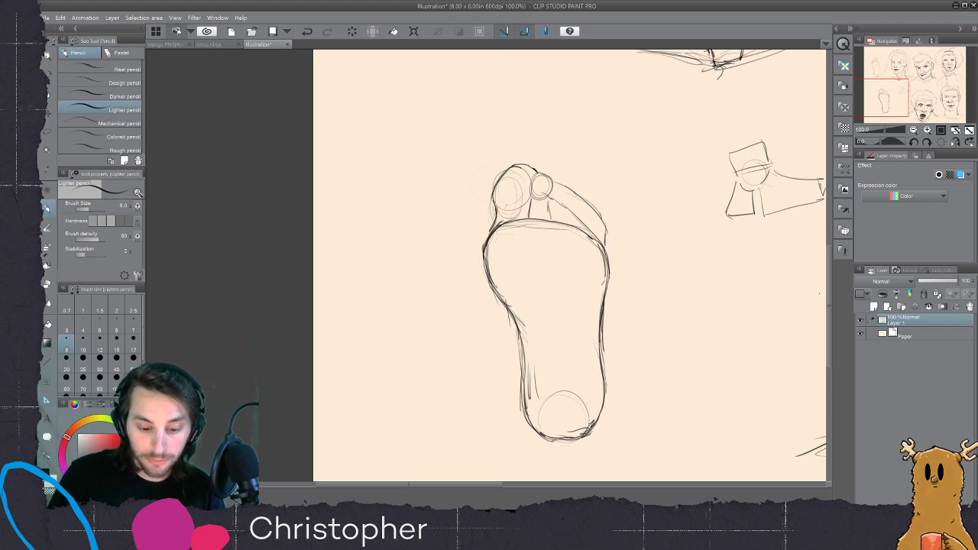
mouse_move(535, 174)
left_mouse_down()
mouse_move(531, 191)
mouse_move(562, 192)
mouse_move(566, 205)
left_mouse_up()
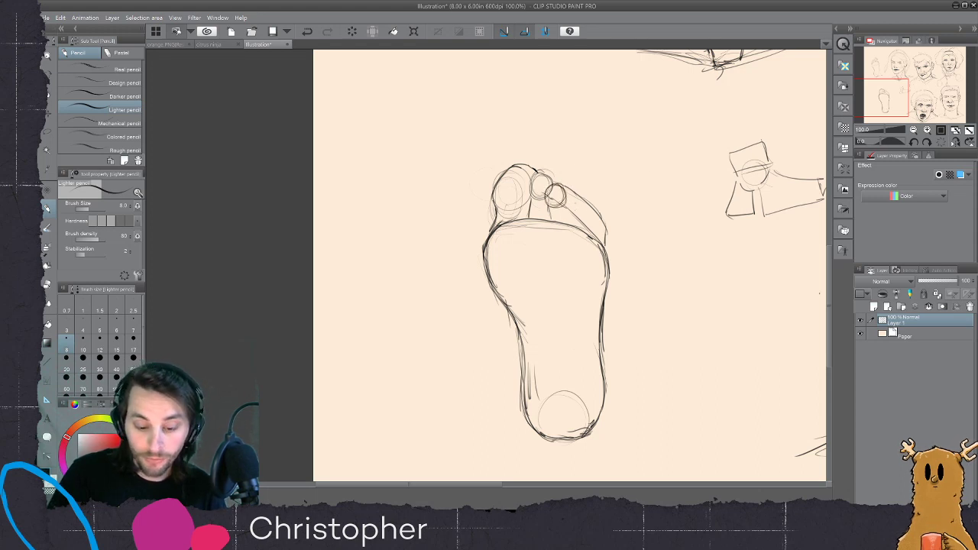
mouse_move(564, 212)
left_mouse_down()
mouse_move(570, 226)
mouse_move(573, 211)
mouse_move(587, 218)
mouse_move(579, 214)
left_mouse_up()
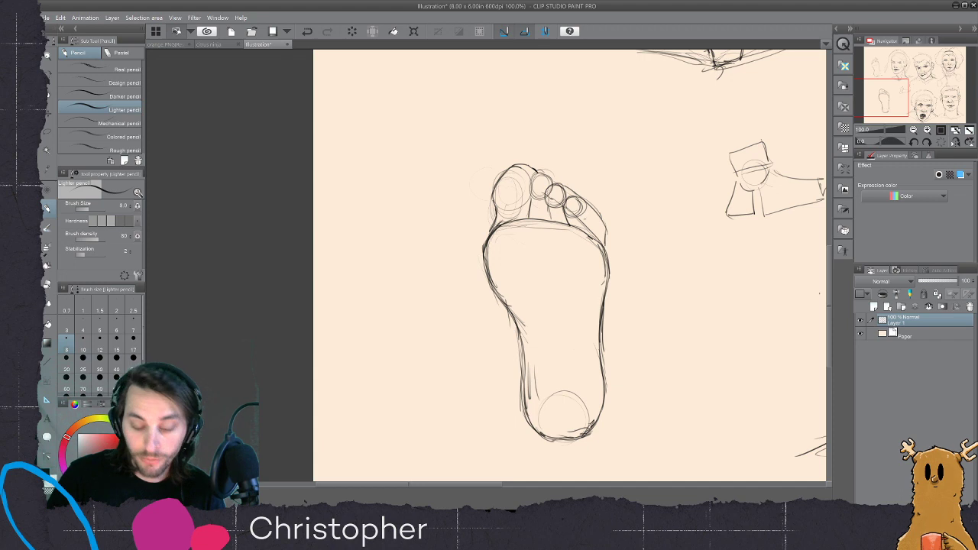
mouse_move(583, 208)
left_mouse_down()
mouse_move(587, 219)
mouse_move(597, 213)
mouse_move(603, 244)
mouse_move(580, 218)
mouse_move(591, 203)
mouse_move(609, 251)
left_mouse_up()
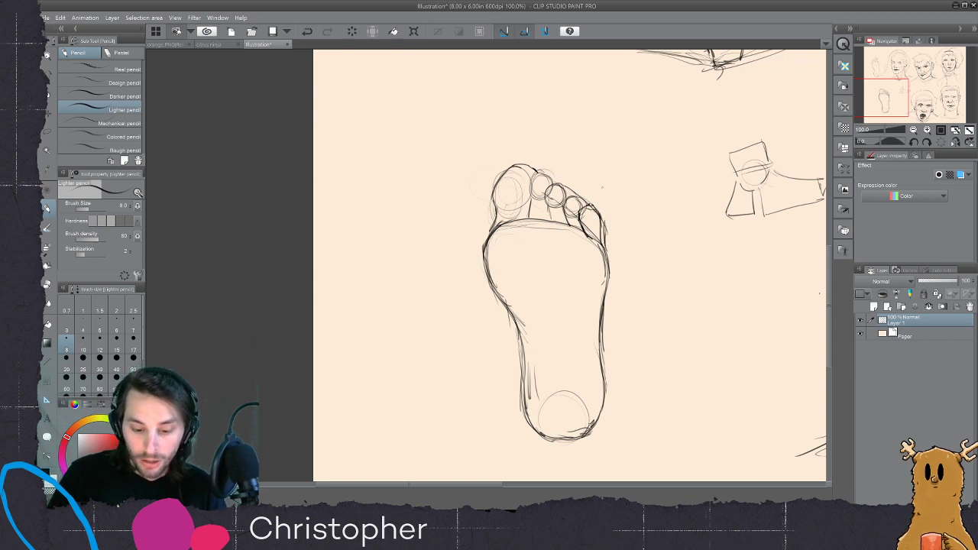
mouse_move(606, 218)
left_mouse_down()
mouse_move(608, 259)
mouse_move(591, 205)
left_mouse_up()
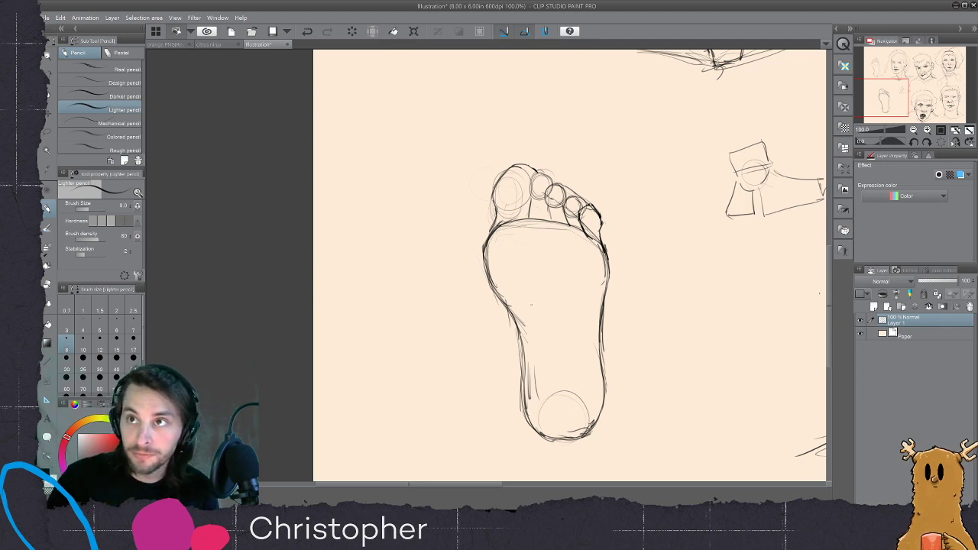
- Refine the sole's inner edge from the big toe through the arch to the heel, erasing and redrawing its lines
mouse_move(497, 293)
left_mouse_down()
mouse_move(521, 326)
mouse_move(523, 387)
left_mouse_up()
left_click_drag(523, 352, 524, 405)
mouse_move(529, 203)
left_mouse_down()
mouse_move(484, 244)
mouse_move(498, 295)
left_mouse_up()
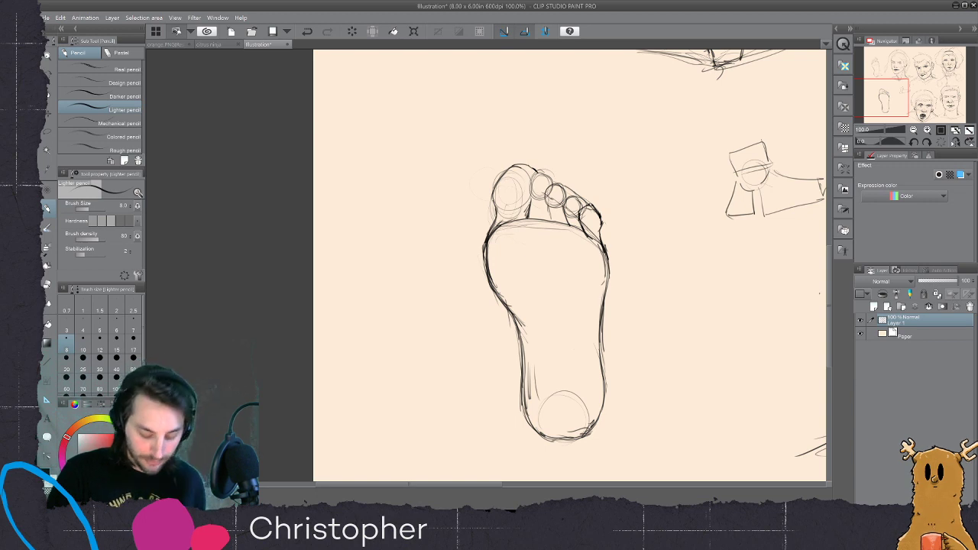
left_click_drag(481, 236, 486, 287)
left_click_drag(519, 333, 526, 343)
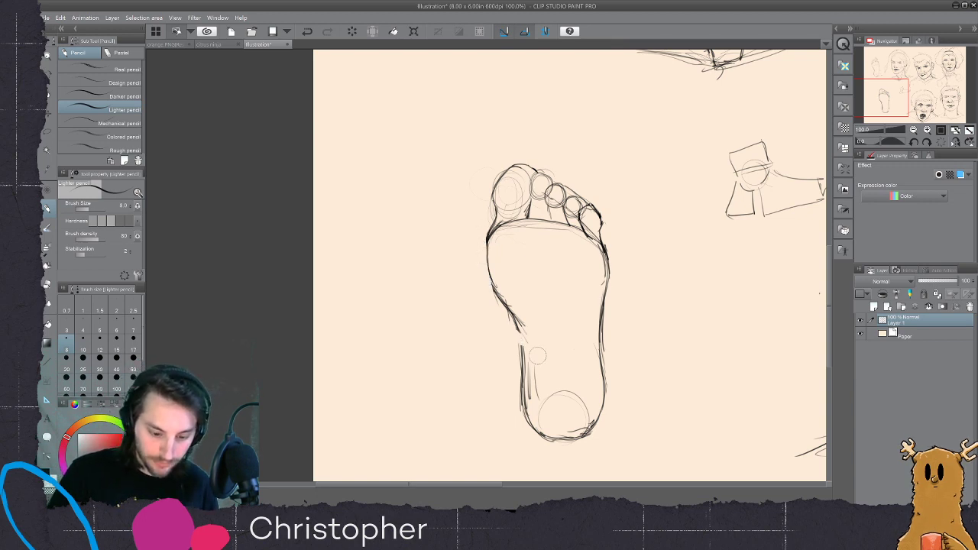
mouse_move(486, 246)
left_mouse_down()
mouse_move(518, 328)
mouse_move(518, 387)
mouse_move(535, 432)
left_mouse_up()
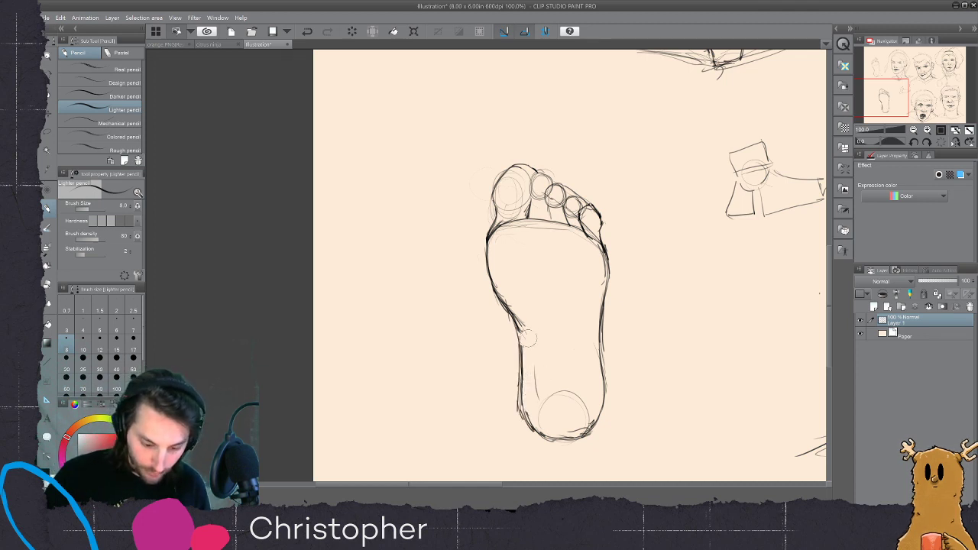
mouse_move(520, 350)
left_mouse_down()
mouse_move(522, 402)
mouse_move(538, 433)
left_mouse_up()
left_click_drag(520, 249, 521, 263)
mouse_move(542, 243)
left_mouse_down()
mouse_move(542, 261)
mouse_move(567, 272)
left_mouse_up()
key("ctrl+z")
key("ctrl+z")
key("ctrl+z")
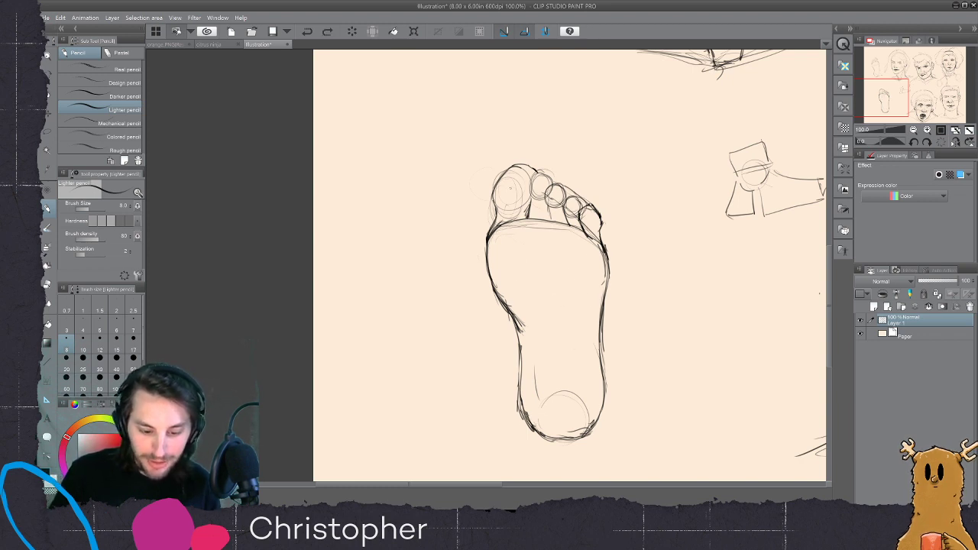
left_click_drag(507, 179, 509, 185)
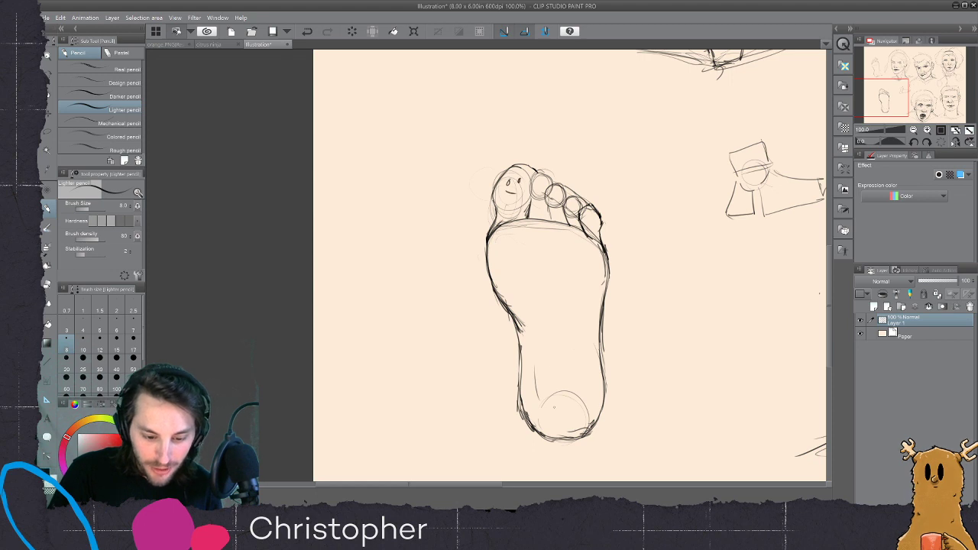
key("ctrl+z")
key("ctrl+z")
- Draw a curved arc above the big toe and a small straight-mouthed face on it, undoing the extra face on the second toe
mouse_move(498, 180)
left_mouse_down()
mouse_move(529, 183)
mouse_move(523, 153)
mouse_move(539, 158)
left_mouse_up()
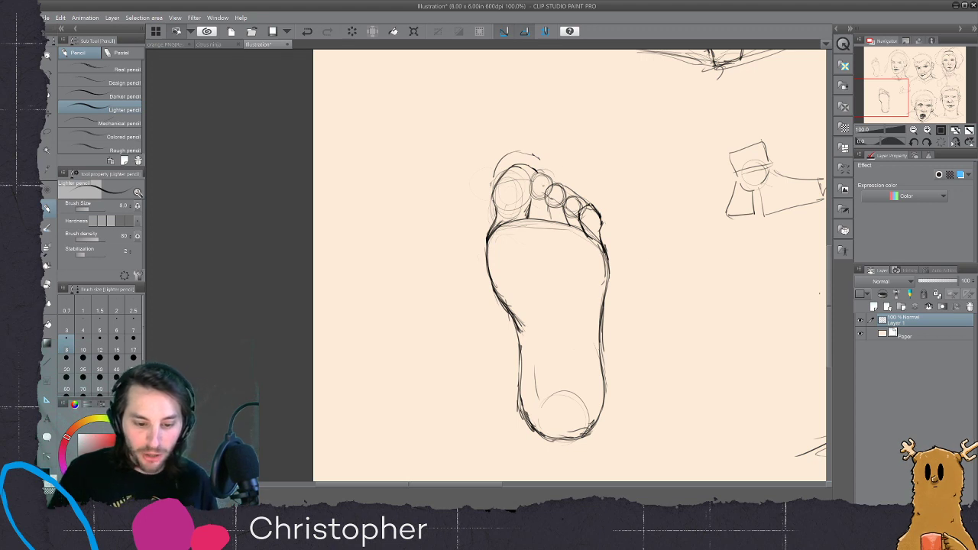
left_click_drag(492, 181, 496, 167)
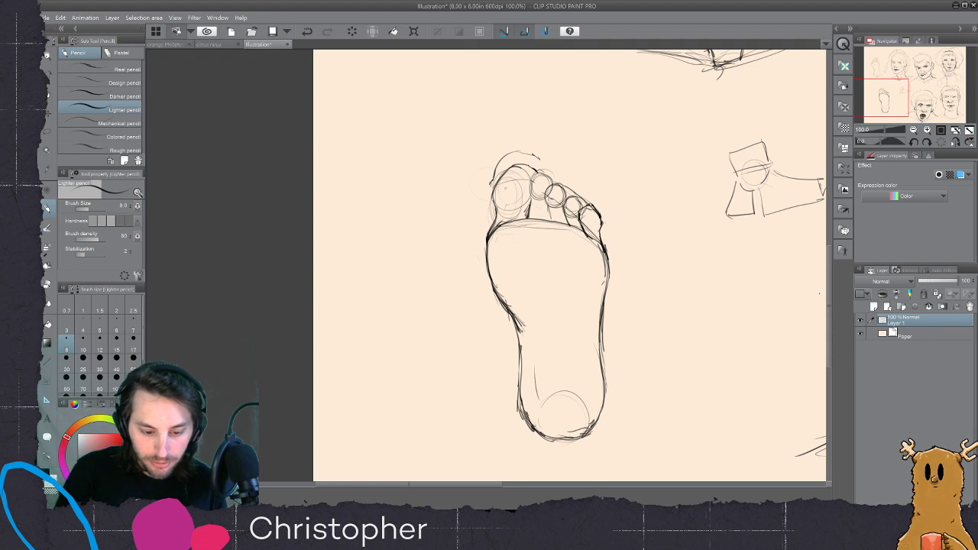
left_click_drag(507, 195, 518, 195)
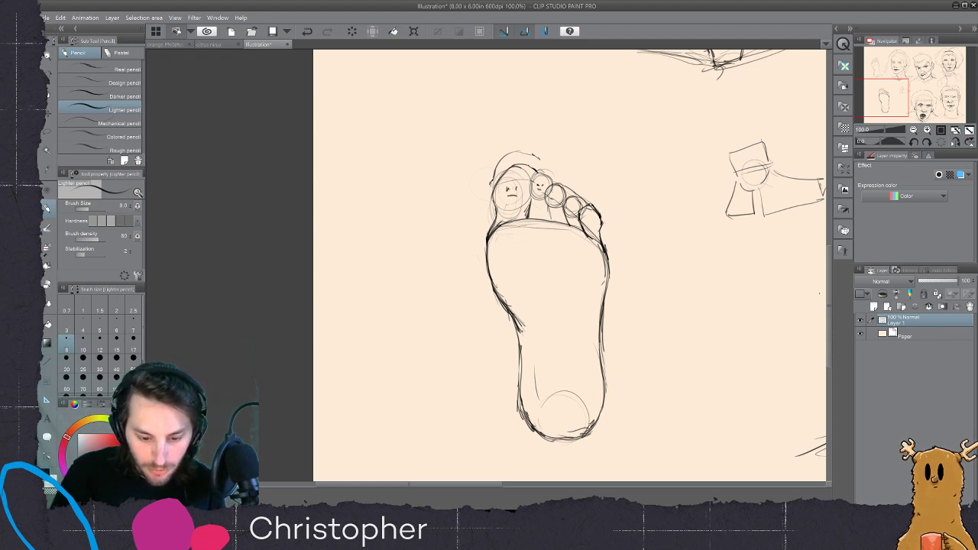
key("ctrl+z")
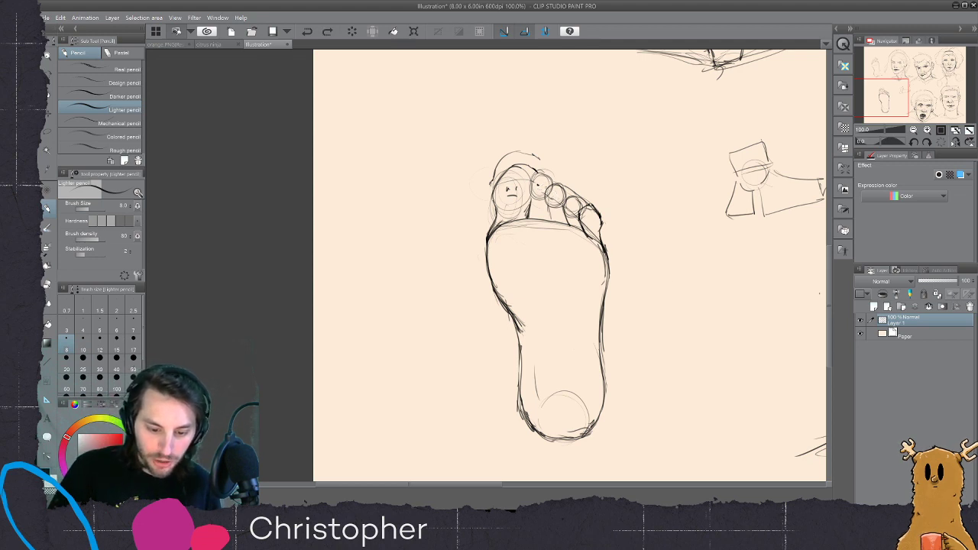
mouse_move(519, 241)
left_mouse_down()
mouse_move(518, 261)
mouse_move(552, 260)
mouse_move(549, 272)
left_mouse_up()
key("ctrl+z")
key("ctrl+z")
key("ctrl+z")
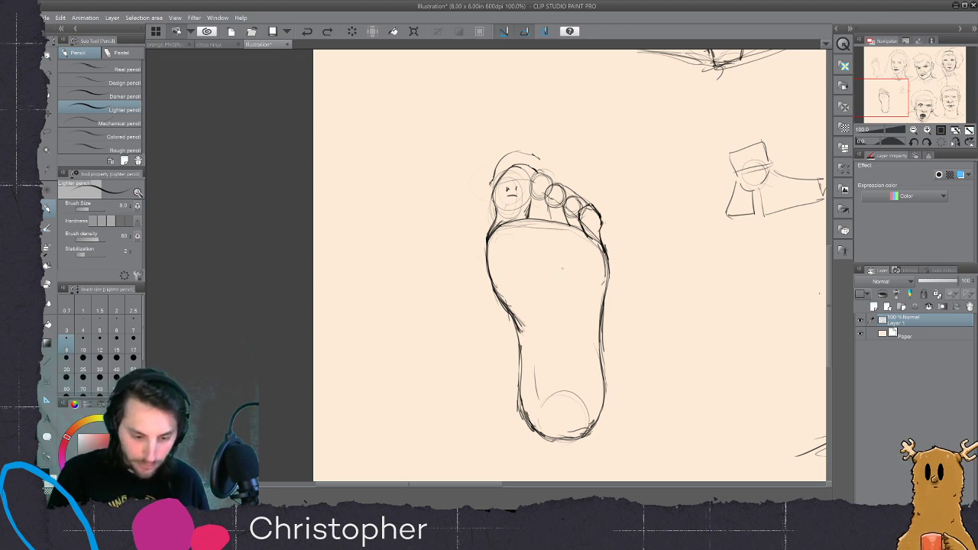
- Erase the rough lines around the heel and inside it, and redraw the sole's inner edge from the arch down around the heel
left_click_drag(583, 315, 602, 334)
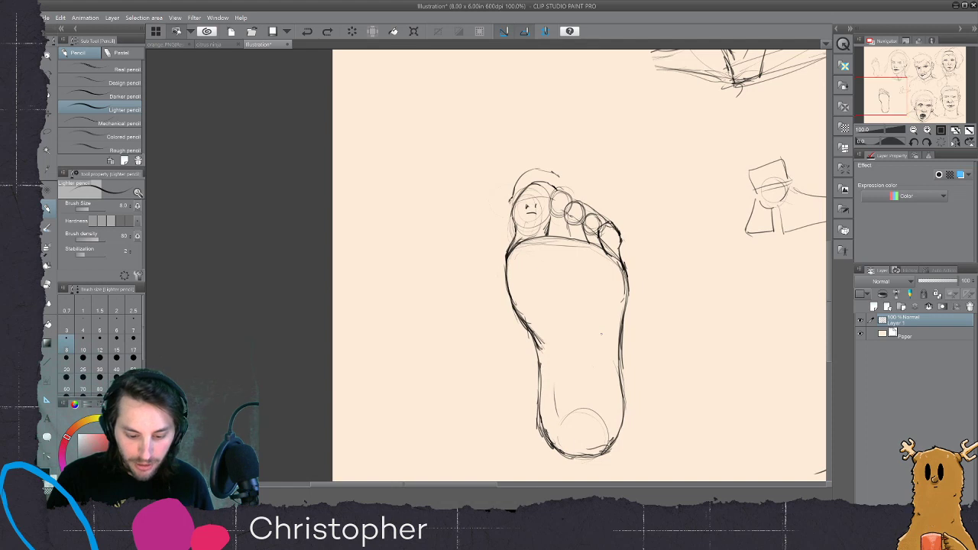
mouse_move(511, 299)
left_mouse_down()
mouse_move(538, 336)
mouse_move(536, 410)
mouse_move(552, 447)
left_mouse_up()
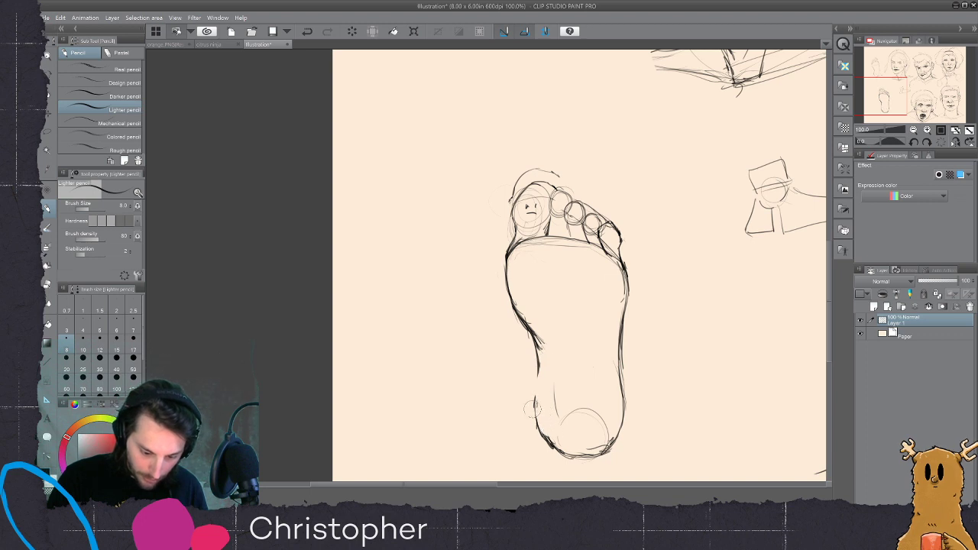
mouse_move(539, 369)
left_mouse_down()
mouse_move(534, 420)
mouse_move(549, 442)
mouse_move(574, 453)
mouse_move(584, 454)
mouse_move(562, 451)
mouse_move(602, 445)
left_mouse_up()
left_click_drag(547, 432, 602, 447)
mouse_move(561, 400)
left_mouse_down()
mouse_move(567, 439)
mouse_move(556, 416)
mouse_move(595, 422)
mouse_move(581, 400)
left_mouse_up()
left_click_drag(535, 336, 549, 347)
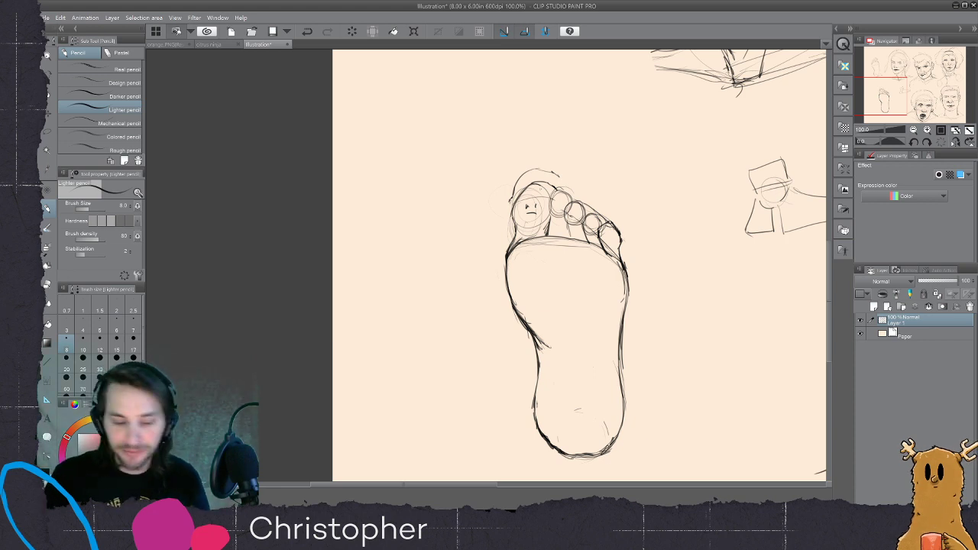
- Draw a domed helmet over the big toe with a dark brim and side strap, removing the toe's outline inside it
left_click_drag(511, 202, 558, 206)
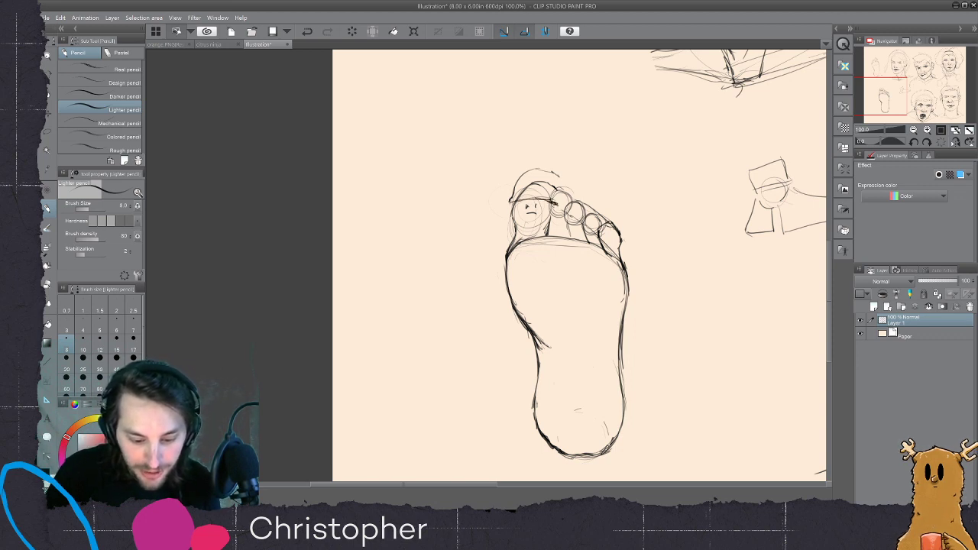
mouse_move(513, 199)
left_mouse_down()
mouse_move(518, 182)
mouse_move(543, 168)
mouse_move(569, 188)
left_mouse_up()
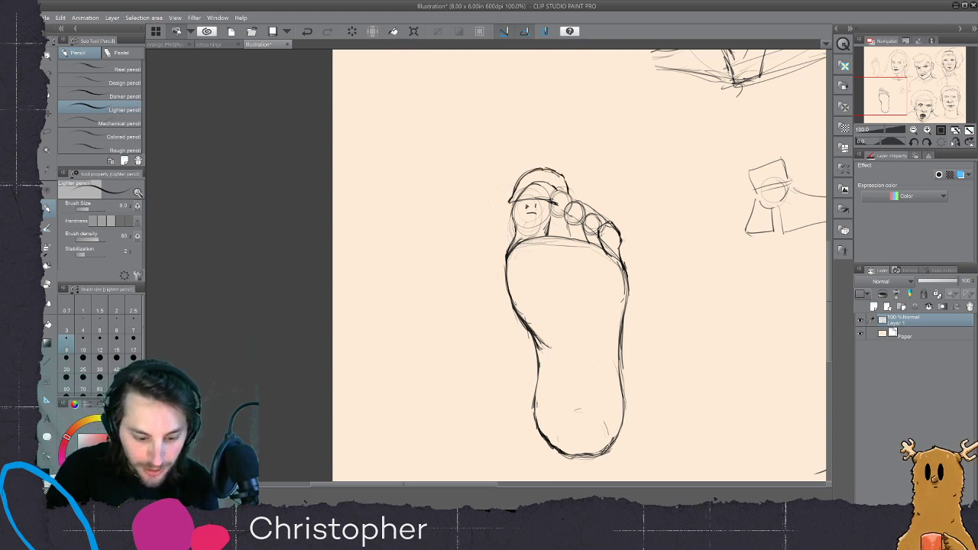
left_click_drag(511, 215, 511, 231)
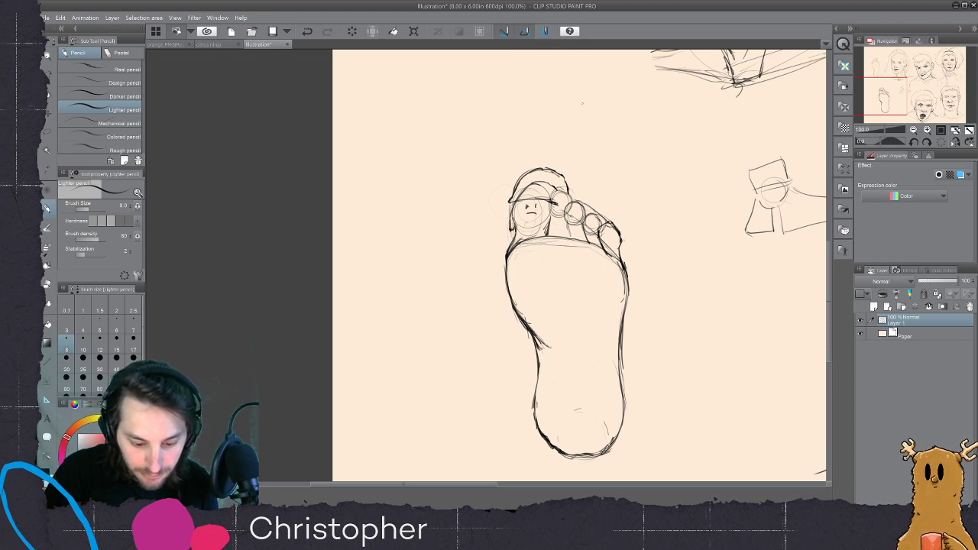
mouse_move(535, 182)
left_mouse_down()
mouse_move(524, 194)
mouse_move(554, 177)
left_mouse_up()
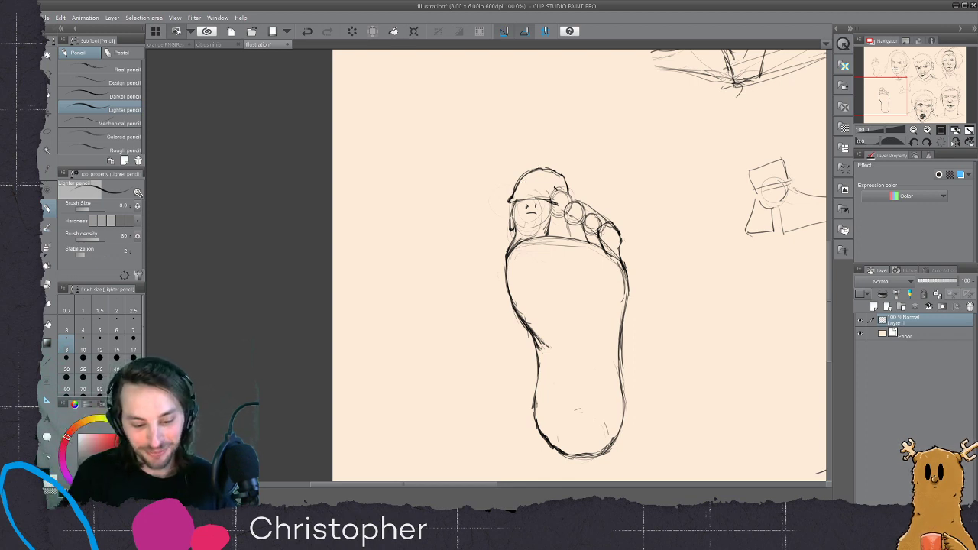
mouse_move(509, 201)
left_mouse_down()
mouse_move(549, 201)
mouse_move(511, 221)
left_mouse_up()
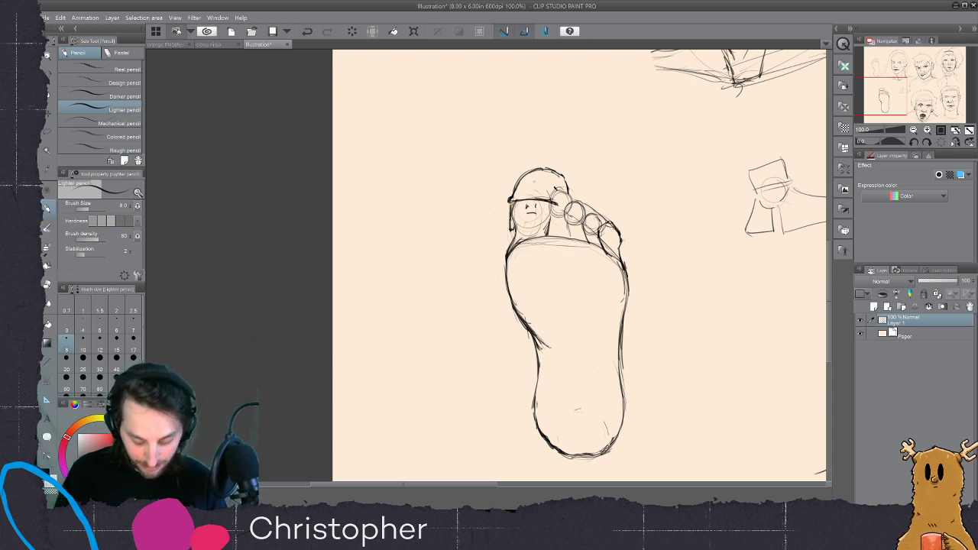
- Erase the big toe's small face and redraw it with two larger oval eyes and a slanted mouth
scroll(536, 182, "up", 1)
left_click_drag(587, 305, 596, 277)
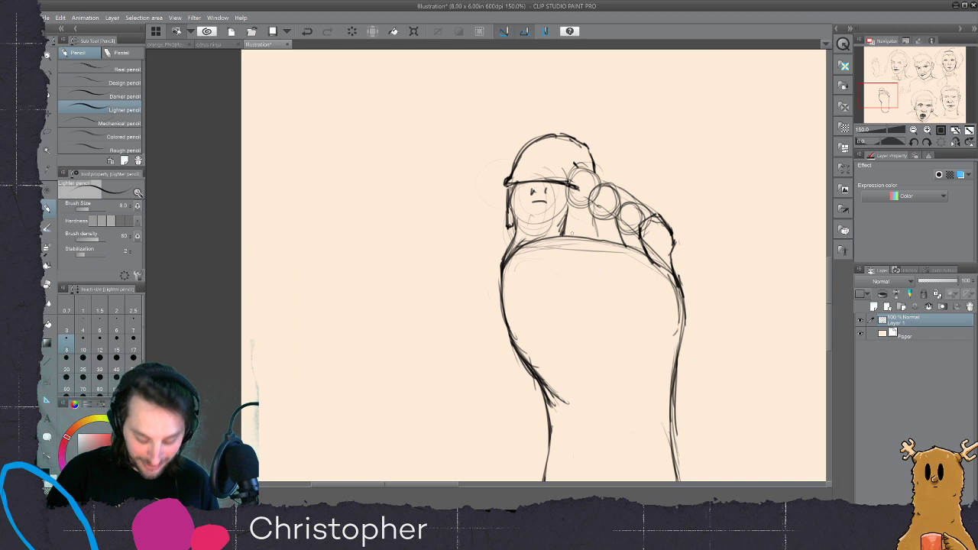
key("e")
left_click_drag(535, 191, 545, 199)
key("p")
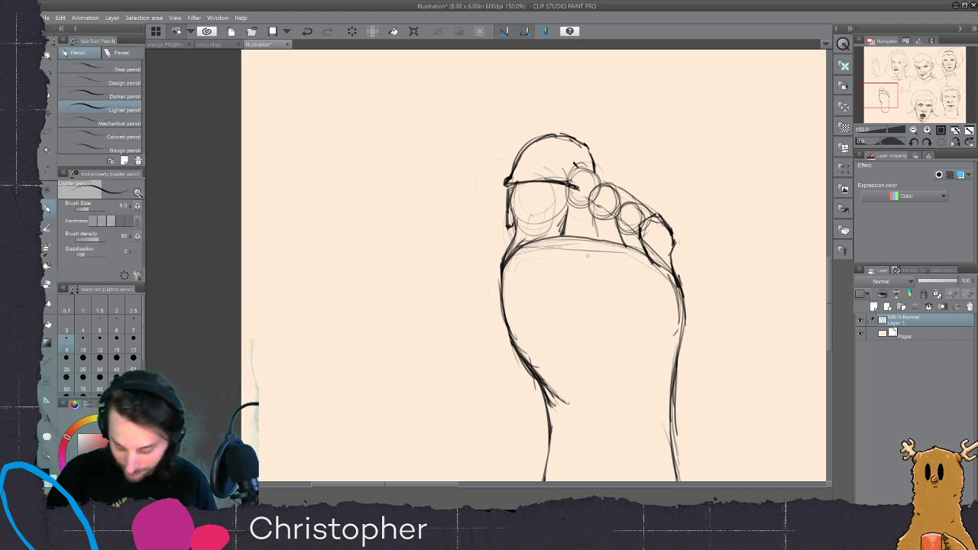
mouse_move(527, 188)
left_mouse_down()
mouse_move(527, 200)
mouse_move(548, 200)
left_mouse_up()
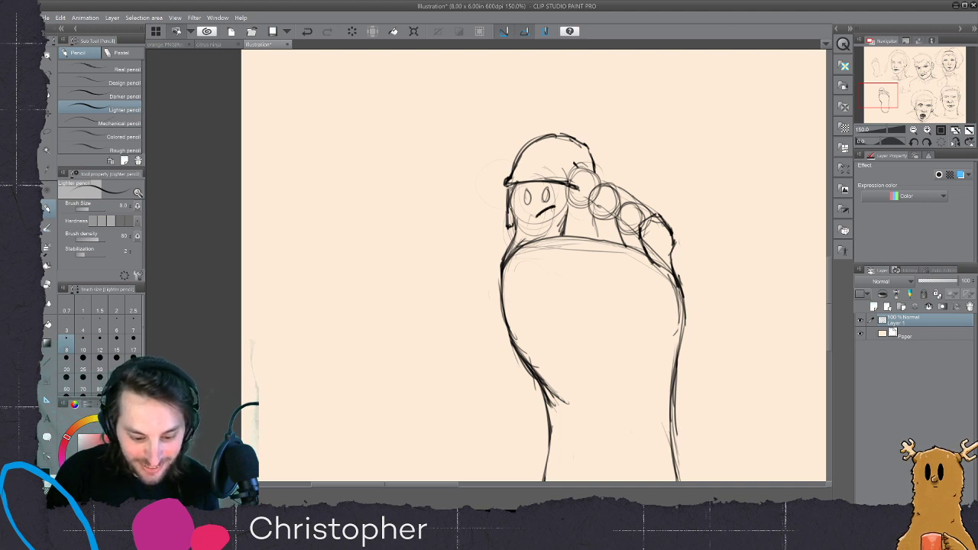
- Try alternative small slanted mouth shapes below the eyes on the big toe's face
key("ctrl+z")
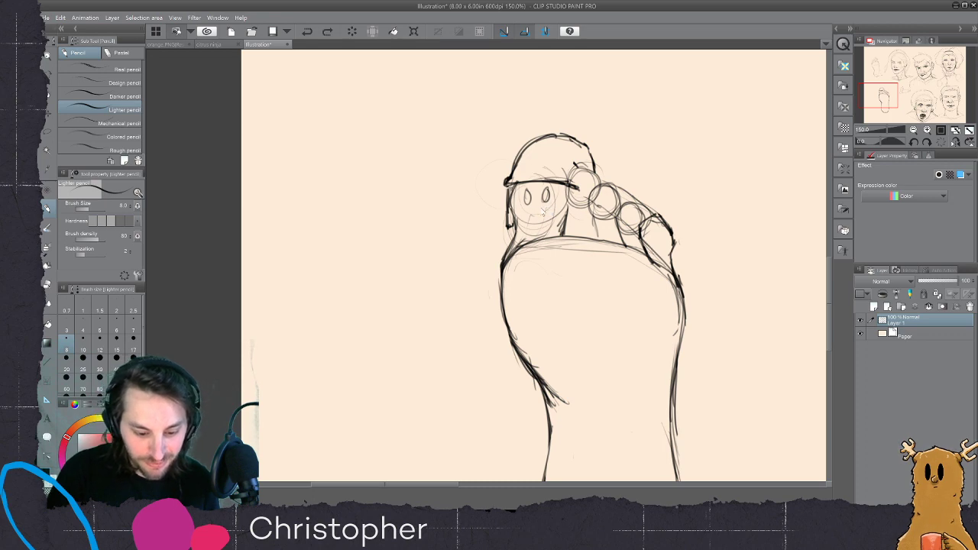
left_click_drag(534, 209, 537, 218)
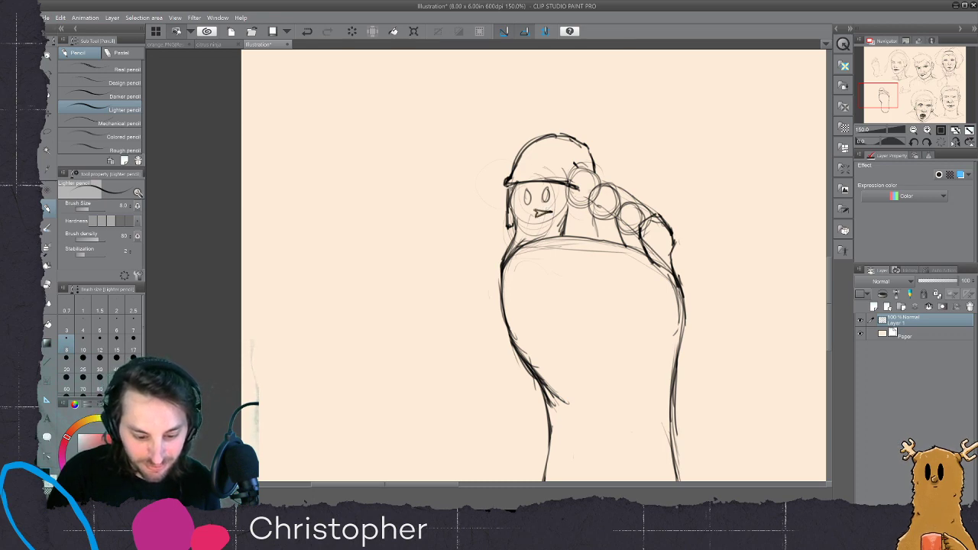
key("ctrl+z")
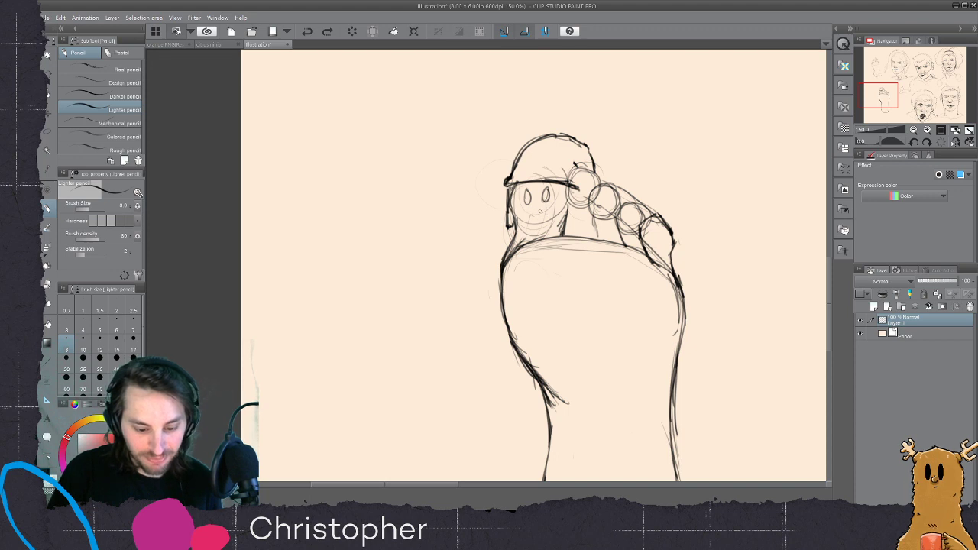
left_click_drag(538, 215, 551, 207)
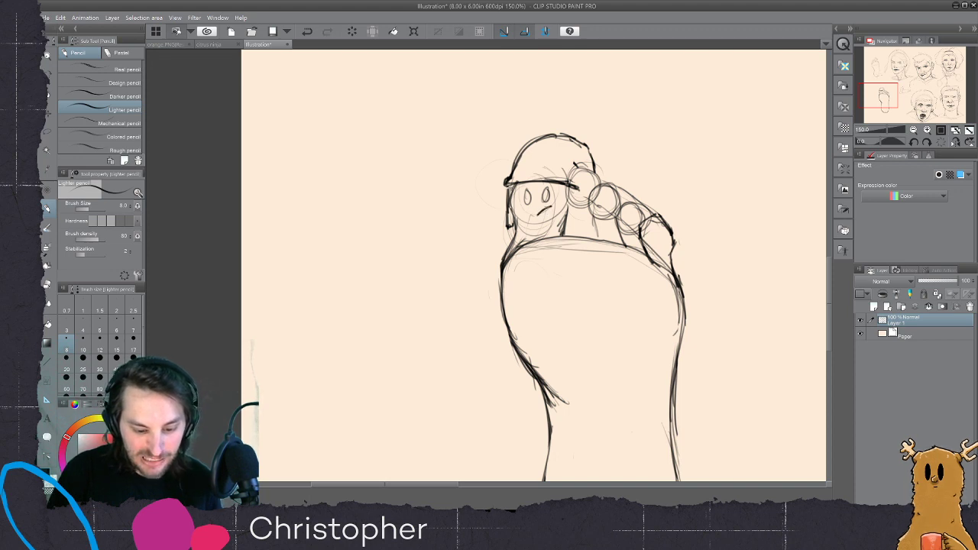
key("ctrl+z")
left_click_drag(538, 215, 549, 207)
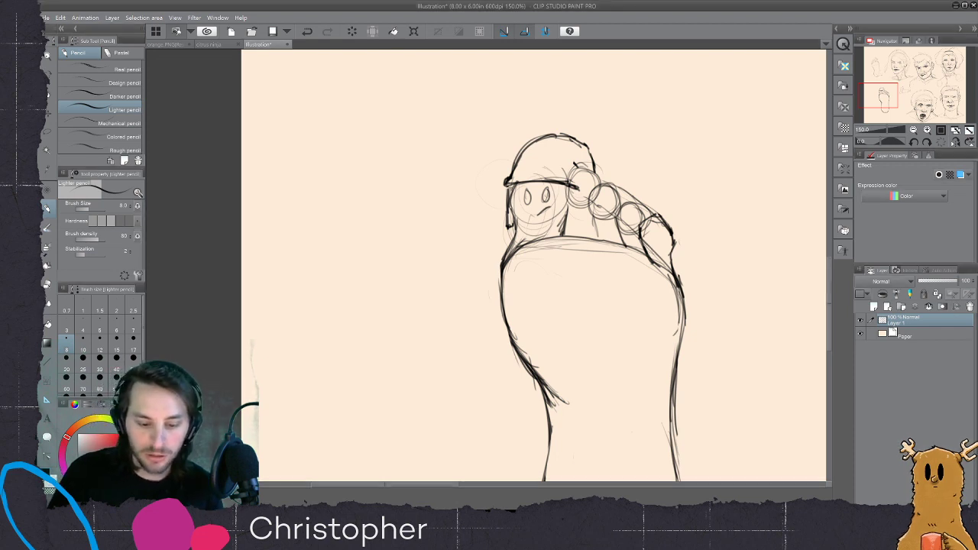
- Draw a slanted mouth holding a dark-tipped cigar on the big toe's face and add angry eyebrows above the eyes
left_click_drag(538, 215, 547, 197)
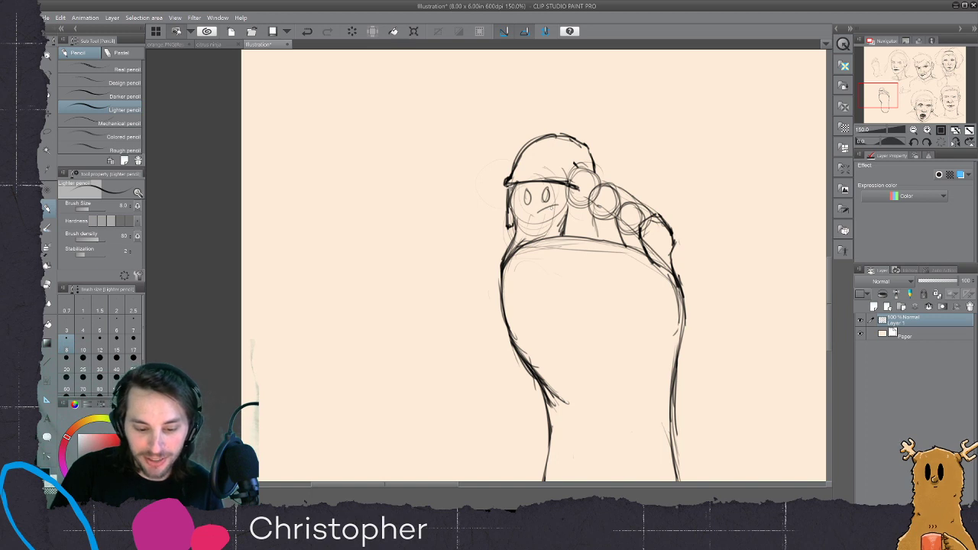
key("ctrl+z")
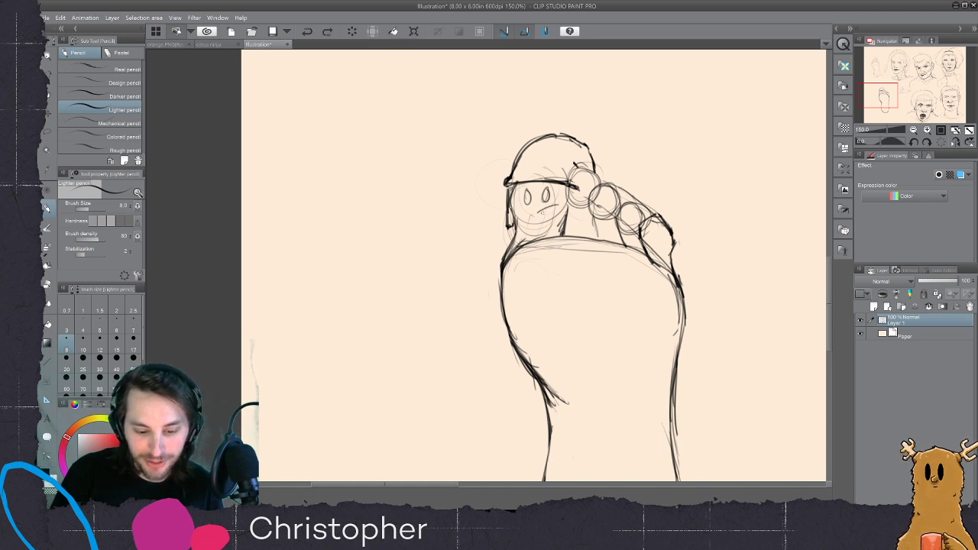
left_click_drag(540, 216, 558, 211)
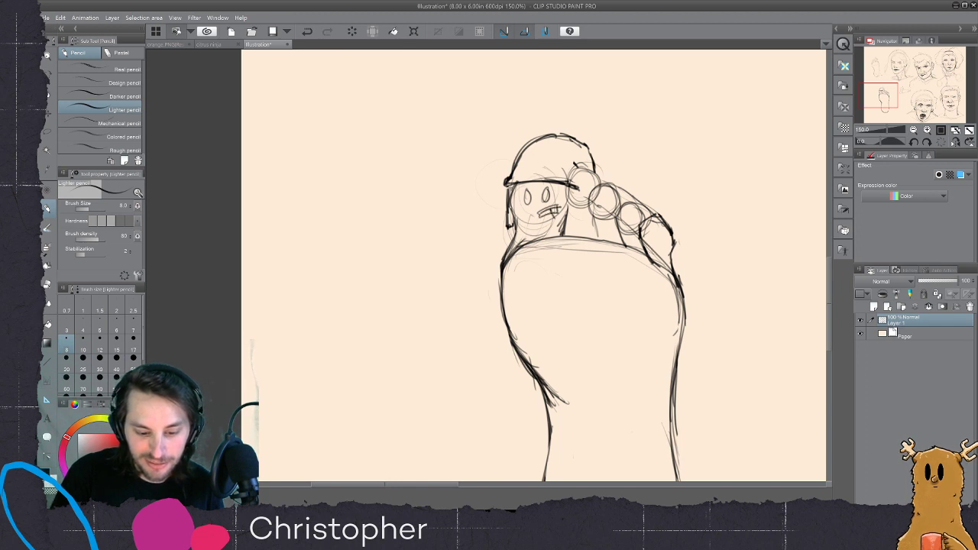
key("ctrl+z")
left_click_drag(541, 213, 558, 206)
key("ctrl+z")
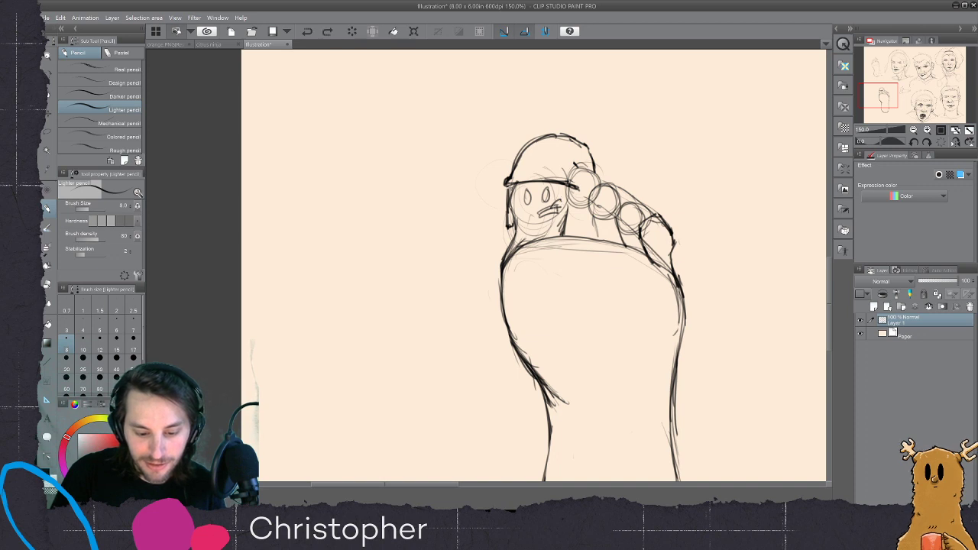
key("ctrl+y")
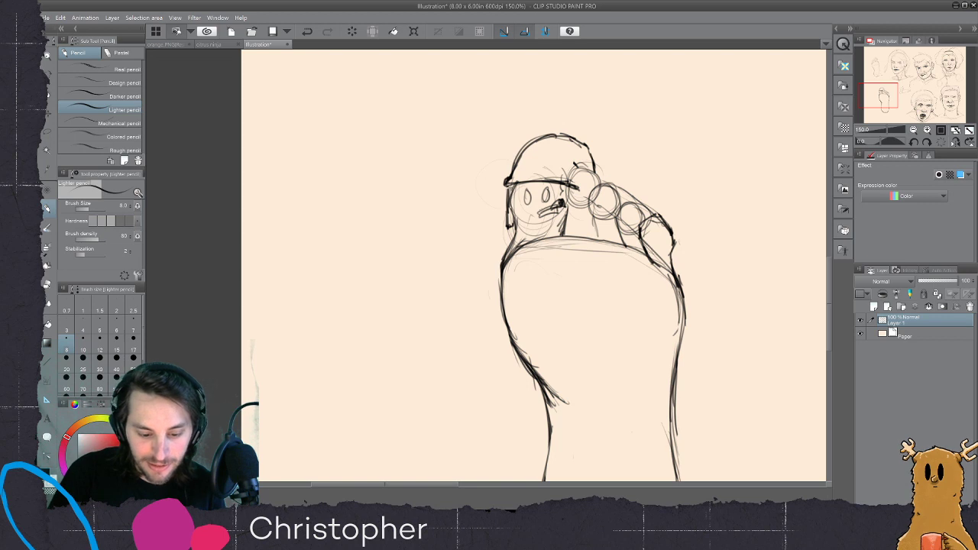
key("ctrl+z")
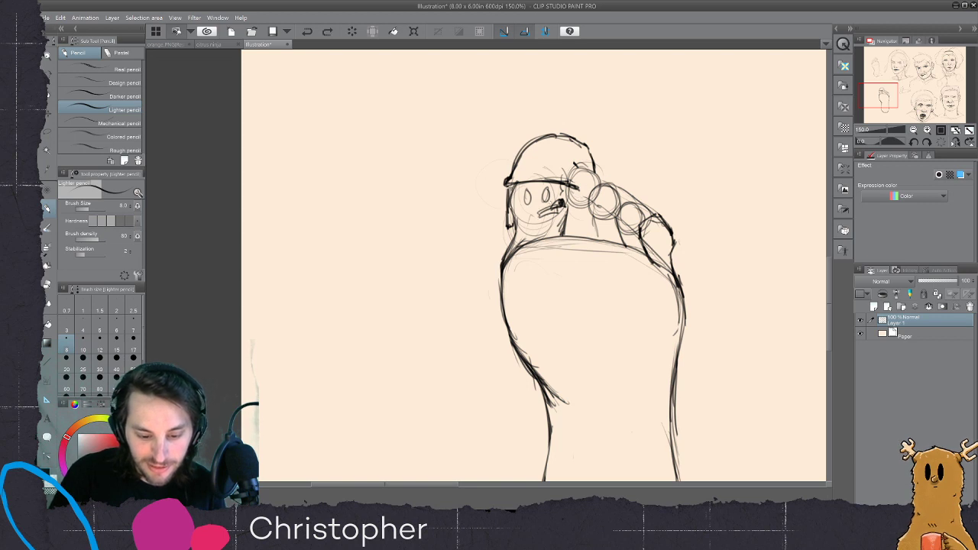
key("ctrl+y")
key("ctrl+z")
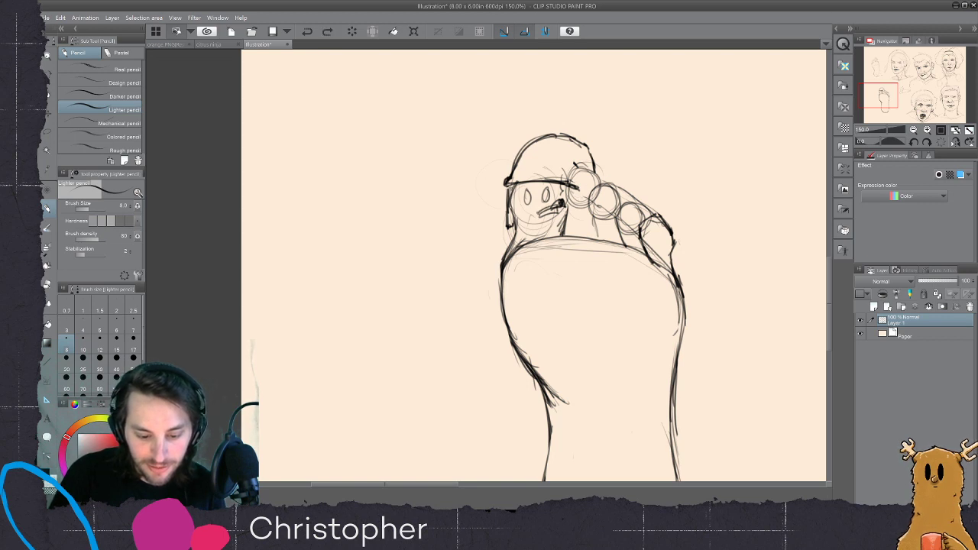
key("ctrl+y")
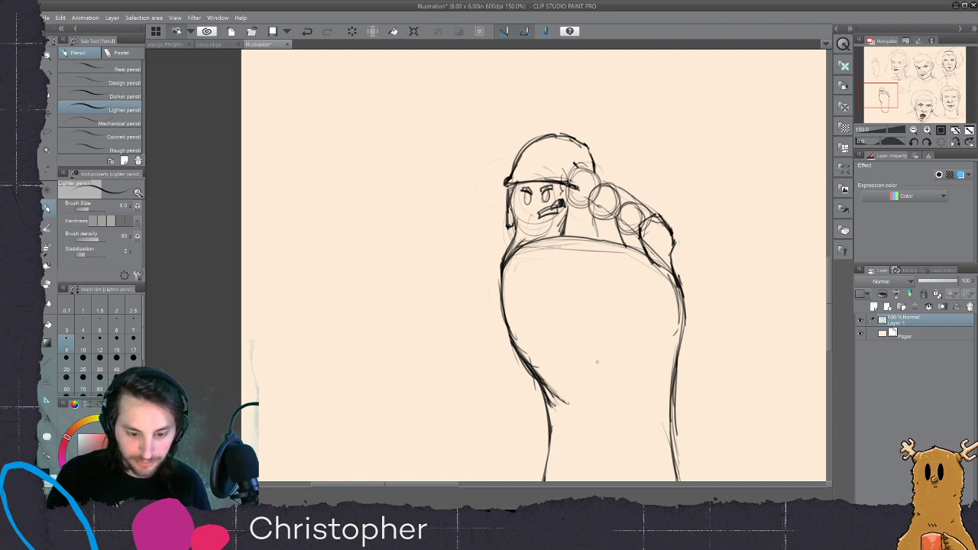
- Lasso the mouth and cigar, mirror them onto the other side of the big toe's face, and erase the leftover guidelines beneath
key("m")
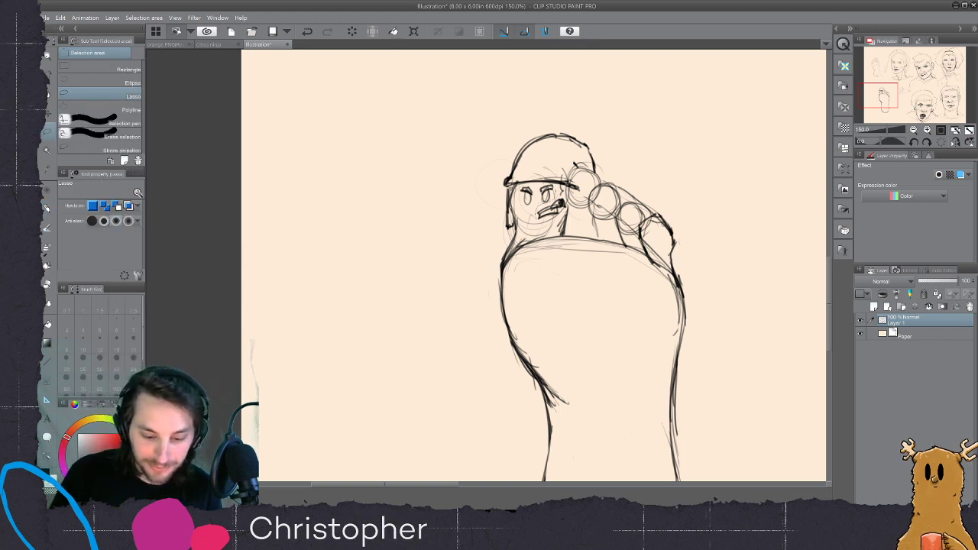
left_click_drag(562, 202, 560, 197)
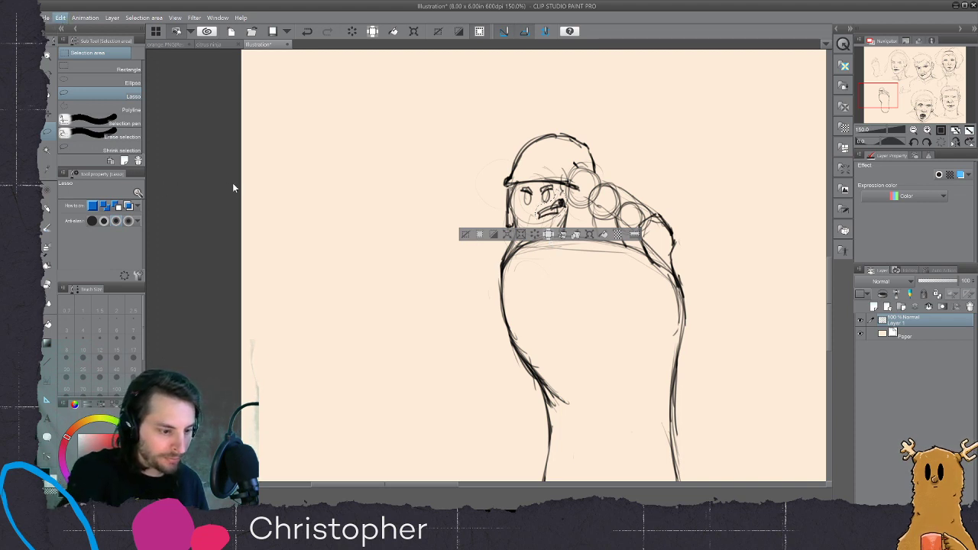
key("ctrl+t")
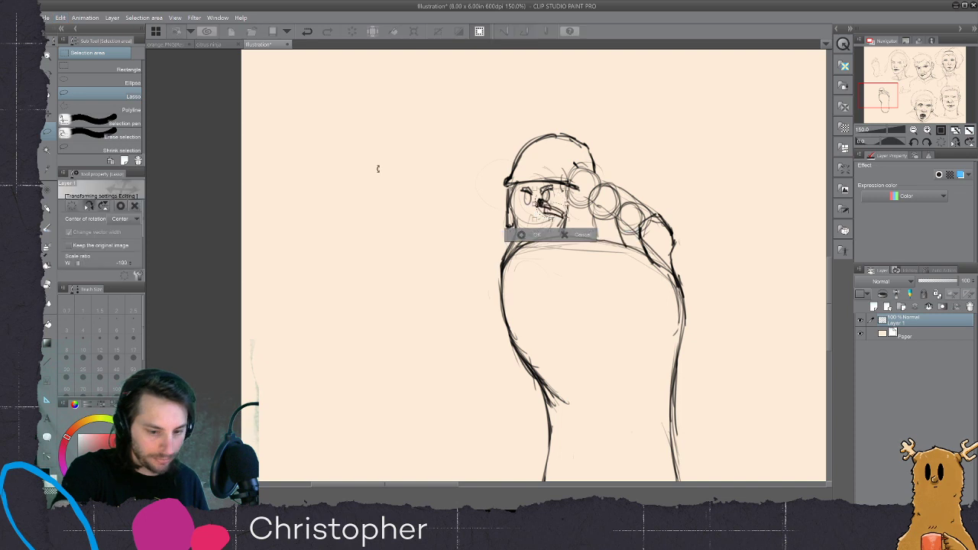
left_click_drag(562, 213, 535, 223)
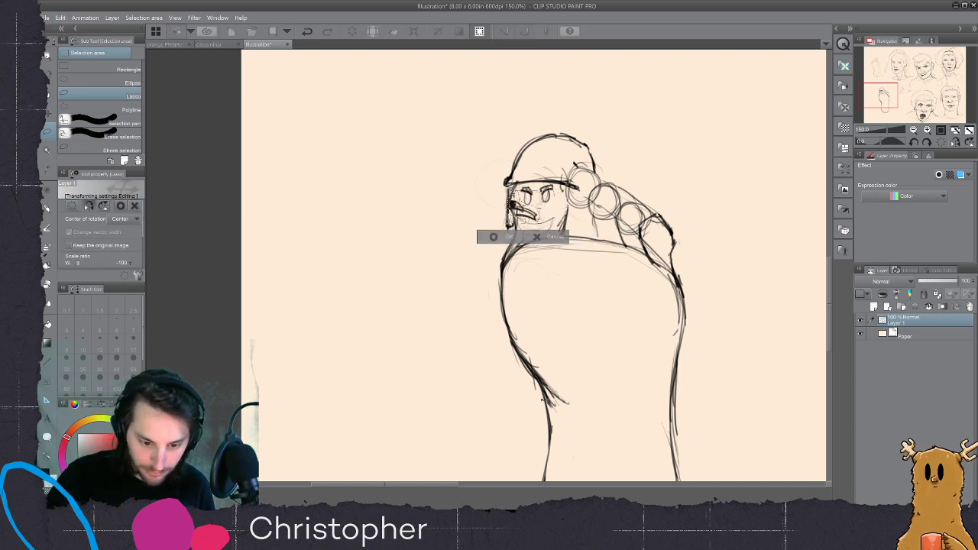
left_click(504, 236)
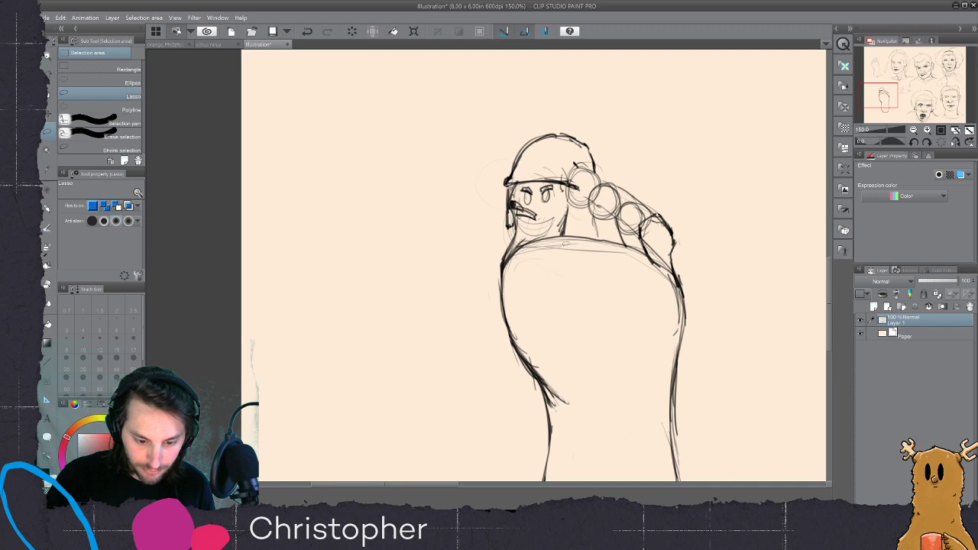
key("e")
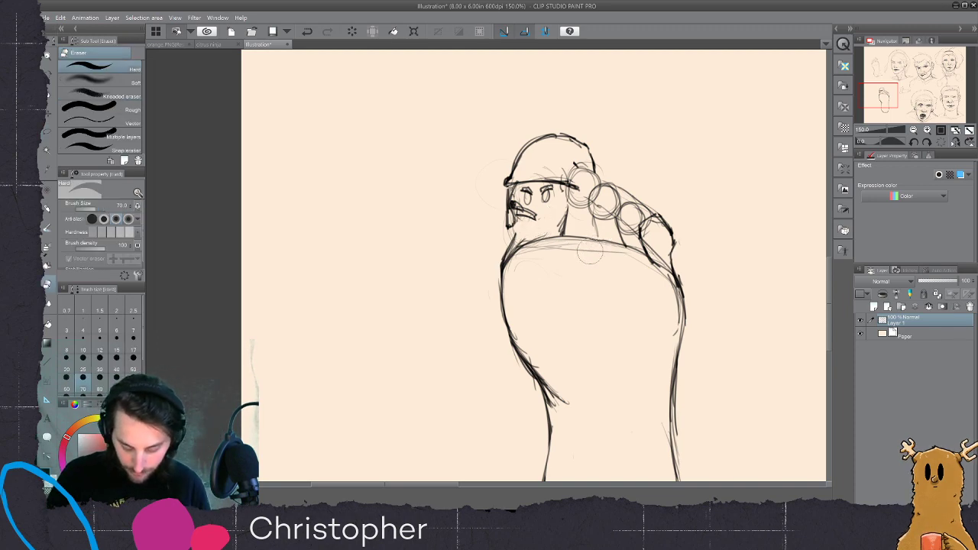
- Hatch pencil shading down both sides of the big toe's neck below the face, and undo the last stroke
key("p")
mouse_move(516, 215)
left_mouse_down()
mouse_move(509, 248)
mouse_move(528, 237)
left_mouse_up()
left_click_drag(516, 226, 521, 249)
left_click_drag(506, 243, 514, 250)
left_click_drag(565, 218, 558, 233)
left_click_drag(563, 230, 530, 232)
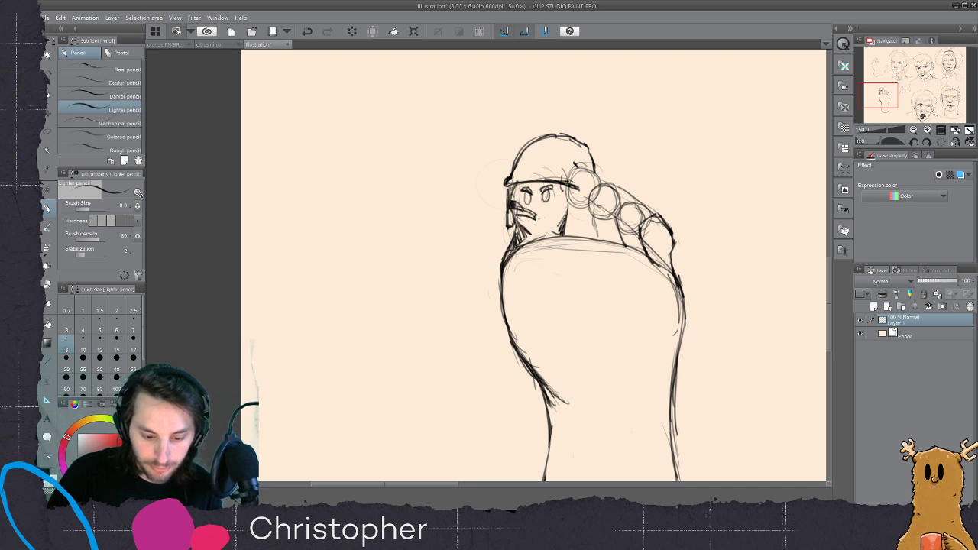
key("ctrl+z")
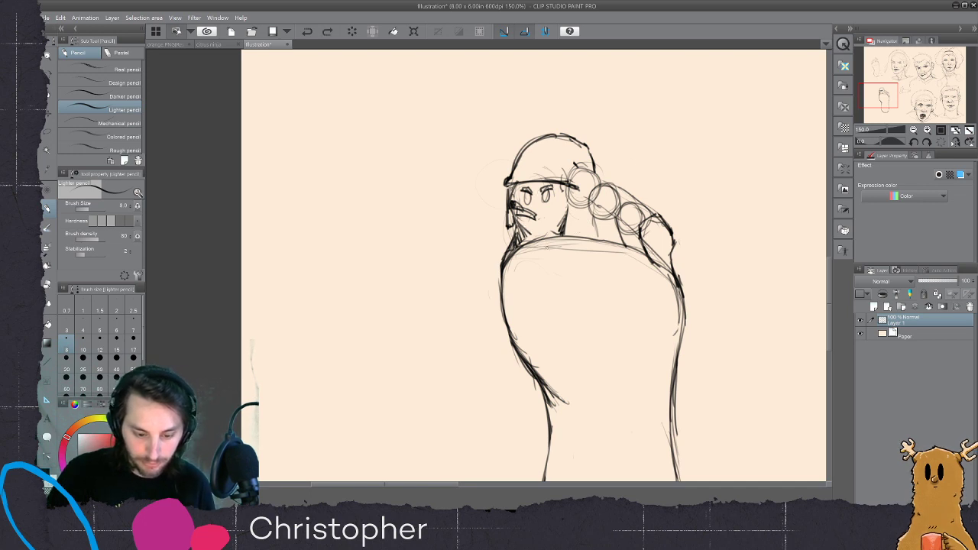
- Lasso the big toe's mouth and cigar, flip them horizontally, and shift them towards the second toe's side of the face
key("m")
mouse_move(524, 197)
left_mouse_down()
mouse_move(511, 212)
mouse_move(540, 219)
mouse_move(531, 202)
mouse_move(536, 213)
left_mouse_up()
key("k")
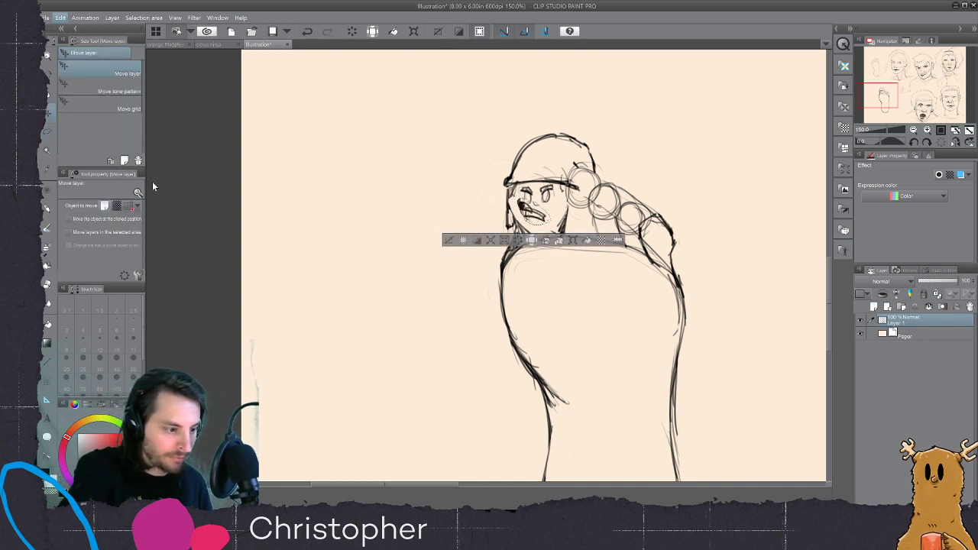
key("ctrl+t")
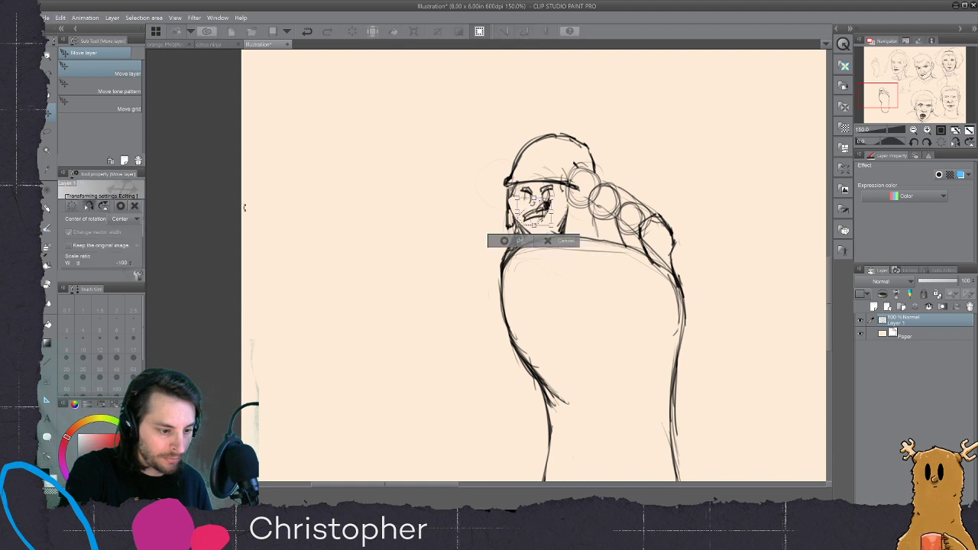
left_click_drag(539, 217, 554, 218)
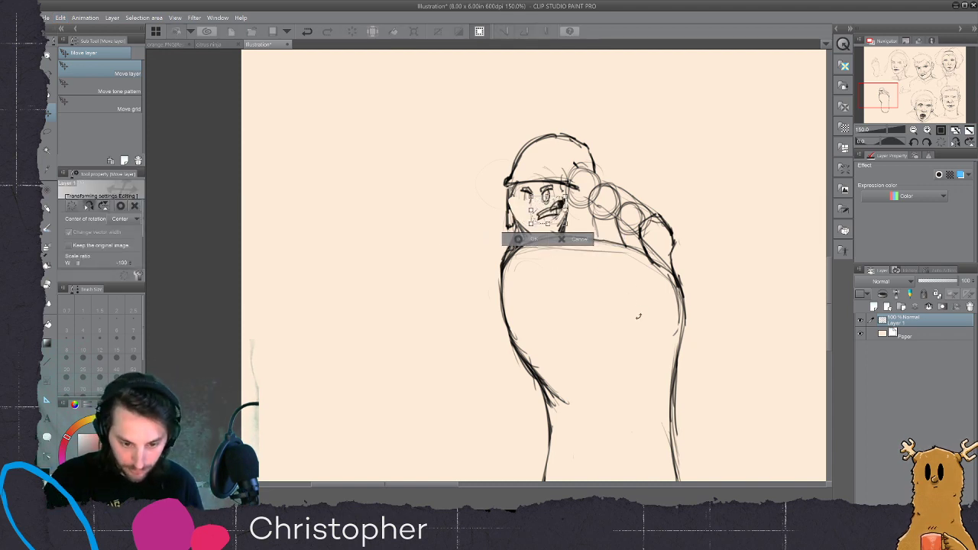
key("Return")
key("ctrl+d")
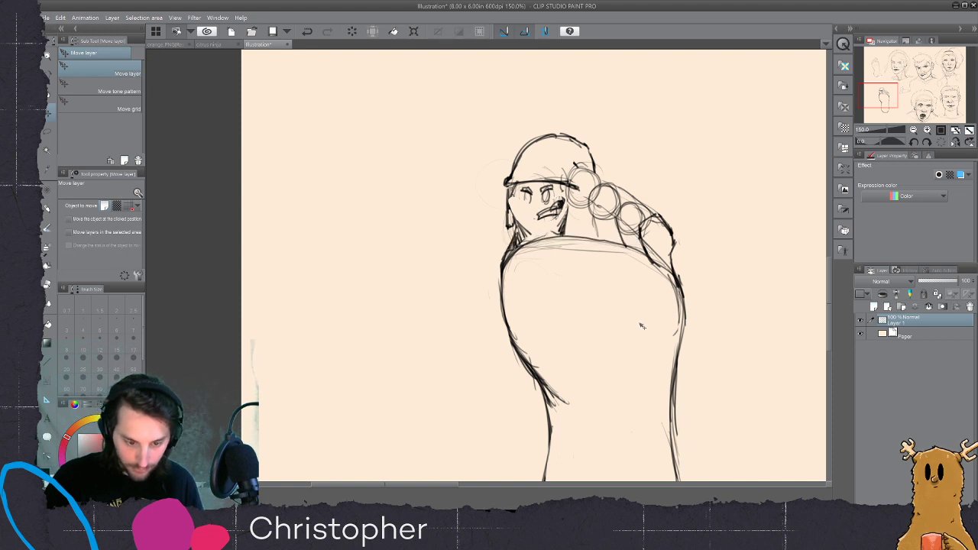
- Darken the big toe's eyes and helmet strap, and draw a five-pointed star on the front of the helmet
key("p")
mouse_move(510, 189)
left_mouse_down()
mouse_move(520, 223)
mouse_move(508, 188)
mouse_move(504, 229)
mouse_move(552, 234)
left_mouse_up()
mouse_move(523, 191)
left_mouse_down()
mouse_move(526, 206)
mouse_move(548, 201)
left_mouse_up()
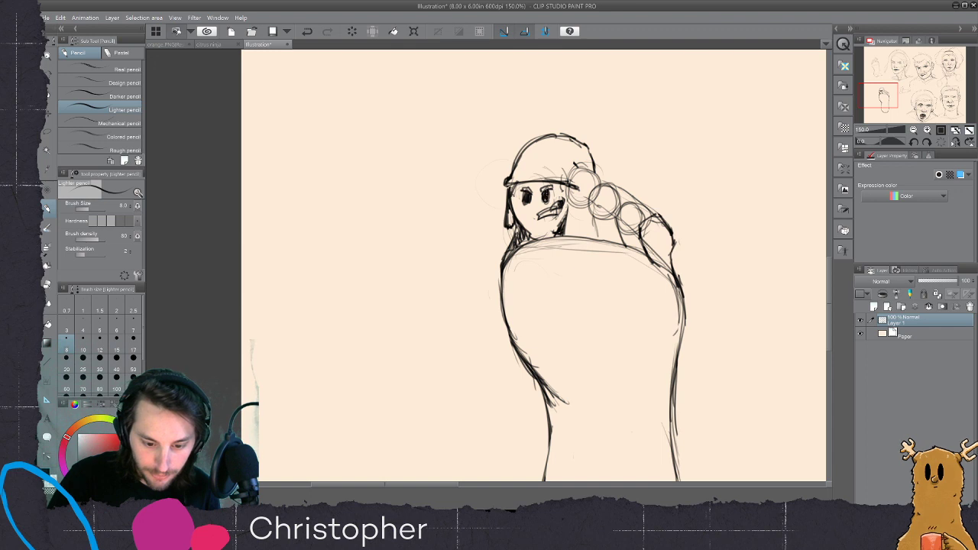
mouse_move(526, 160)
left_mouse_down()
mouse_move(539, 170)
mouse_move(520, 166)
mouse_move(520, 175)
mouse_move(533, 179)
left_mouse_up()
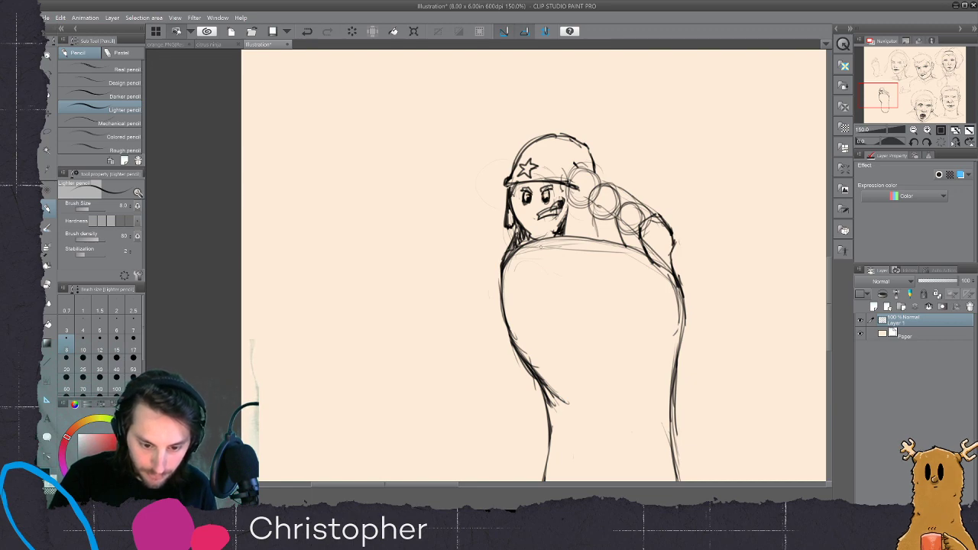
scroll(541, 249, "down", 3)
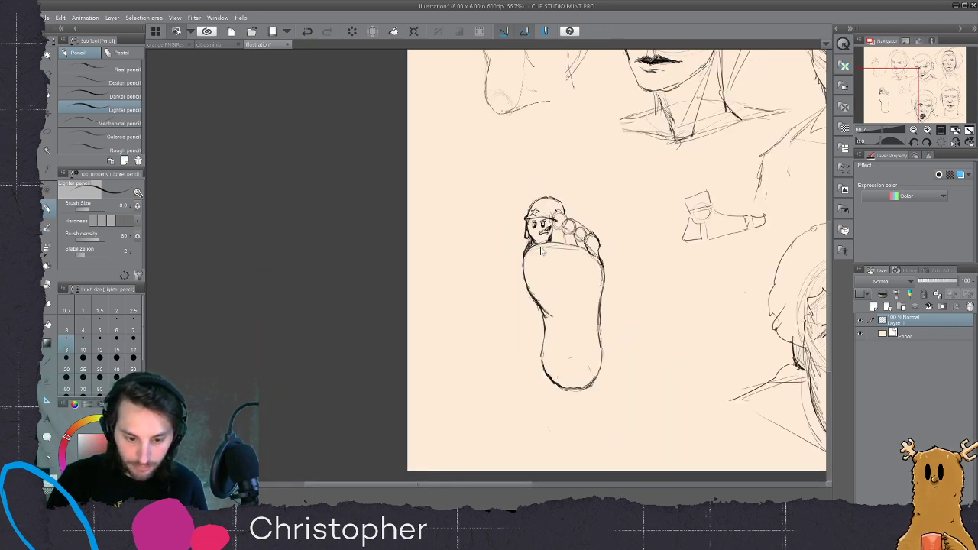
- Draw spiky hair, a headband with a knotted end, and the first facial features on the second toe
scroll(541, 248, "up", 2)
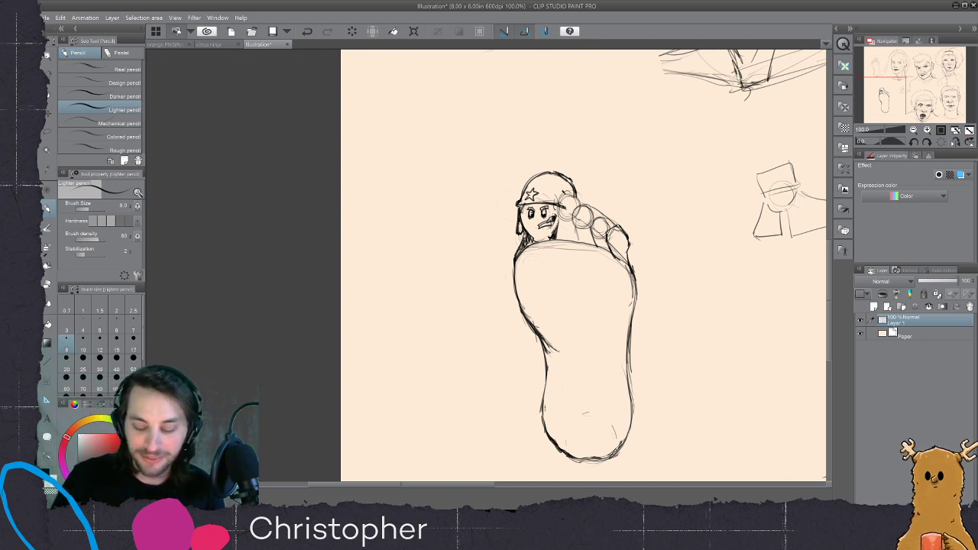
left_click_drag(561, 203, 564, 207)
key("c")
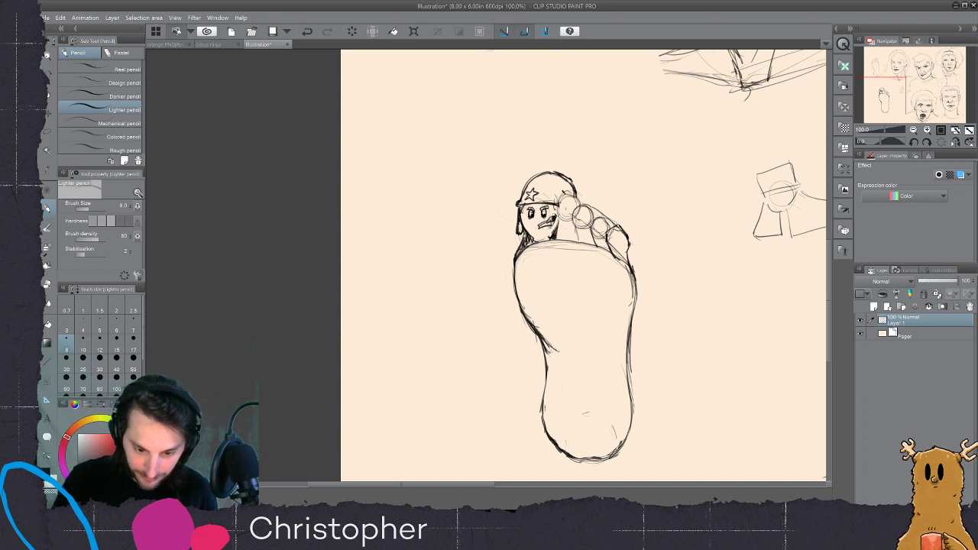
scroll(566, 210, "up", 1)
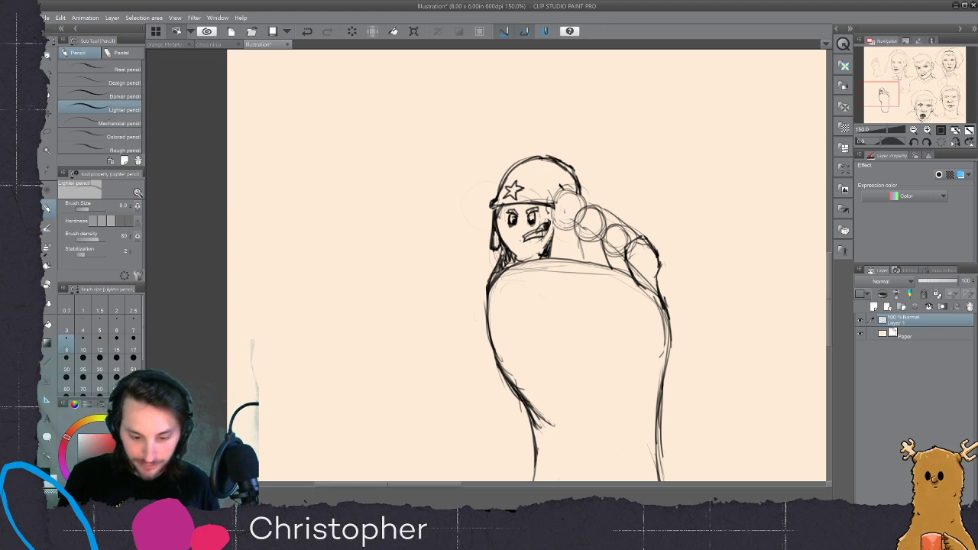
mouse_move(553, 226)
left_mouse_down()
mouse_move(549, 253)
mouse_move(577, 236)
mouse_move(581, 256)
mouse_move(554, 226)
mouse_move(564, 188)
mouse_move(588, 202)
mouse_move(590, 187)
mouse_move(588, 198)
mouse_move(555, 190)
mouse_move(547, 200)
mouse_move(573, 207)
left_mouse_up()
key("ctrl+z")
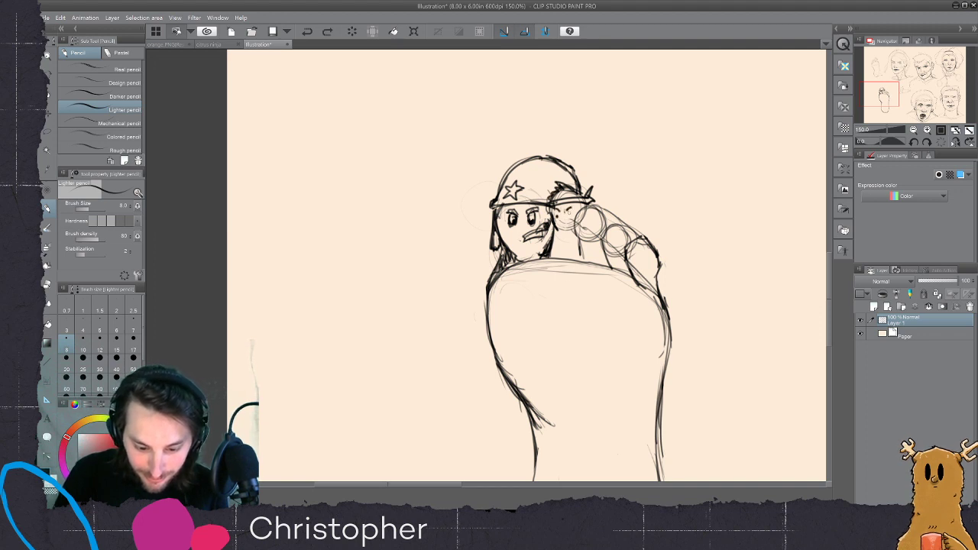
key("ctrl+y")
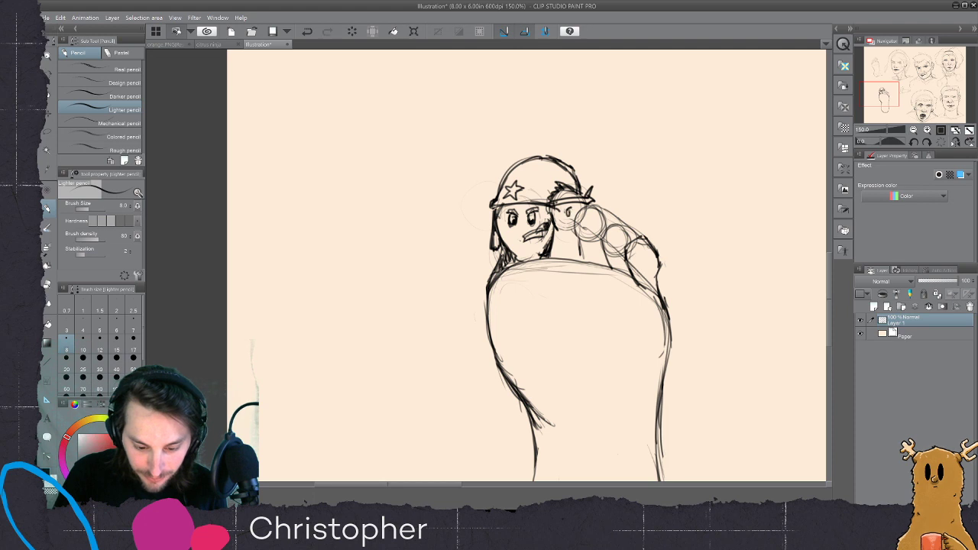
- Complete the second toe's eyes and mouth, darken its side outlines, and undo the stray strokes beside the mouth
left_click_drag(555, 210, 547, 254)
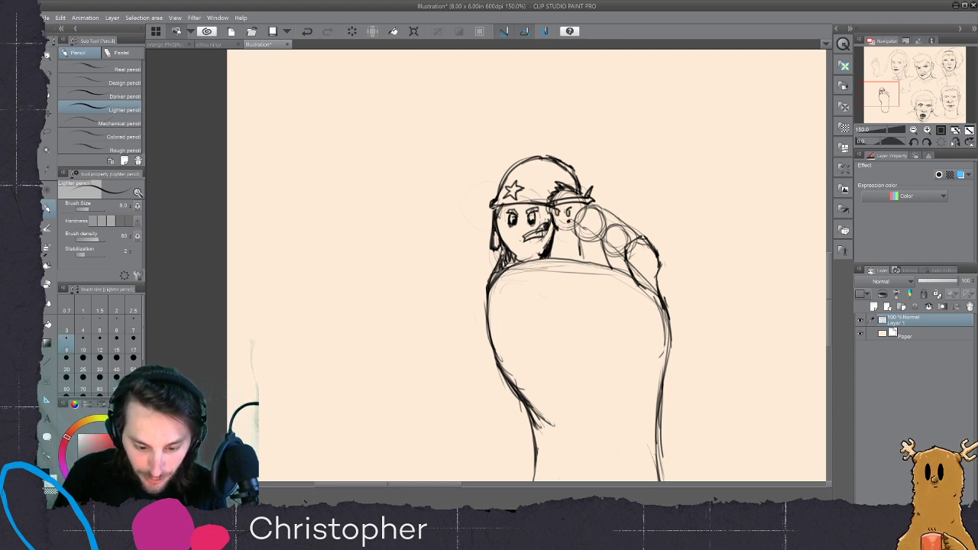
left_click_drag(553, 208, 578, 258)
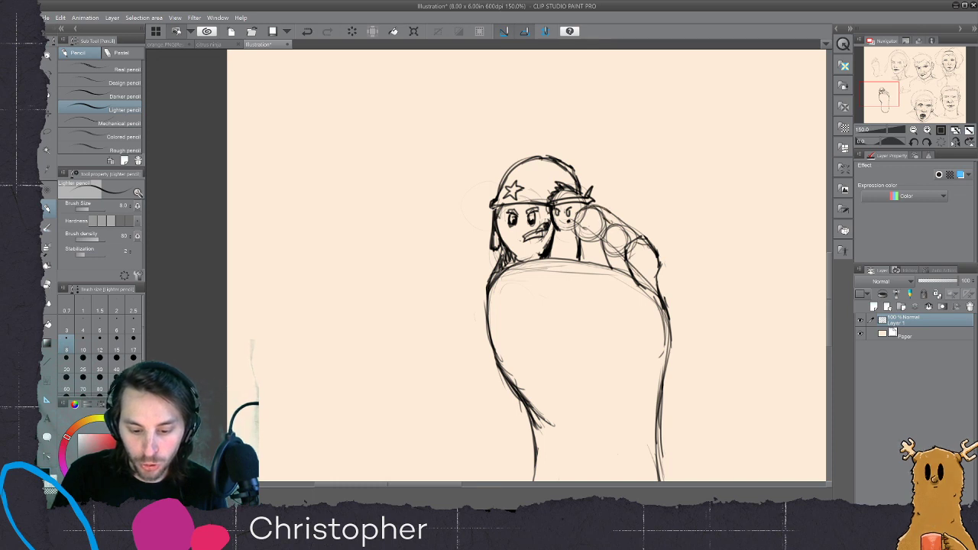
left_click_drag(567, 224, 591, 227)
key("ctrl+z")
key("ctrl+z")
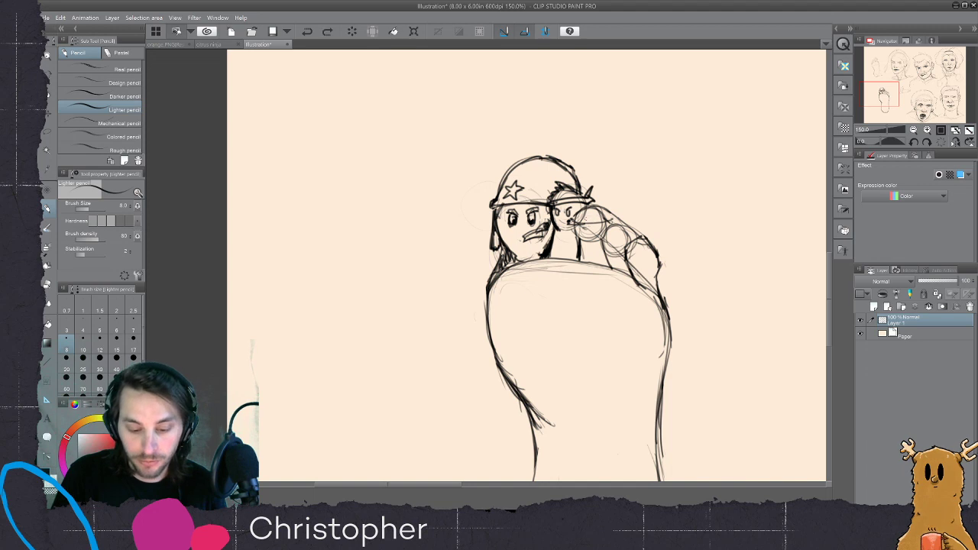
- Hatch shading along the second toe's neck and sketch a cap-like oval over the top of the third toe
mouse_move(569, 225)
left_mouse_down()
mouse_move(611, 220)
mouse_move(595, 208)
mouse_move(573, 212)
mouse_move(584, 209)
mouse_move(587, 246)
mouse_move(602, 242)
mouse_move(590, 254)
mouse_move(604, 253)
mouse_move(553, 246)
mouse_move(546, 260)
mouse_move(563, 243)
left_mouse_up()
left_click_drag(560, 236, 573, 260)
left_click_drag(574, 252, 551, 258)
left_click_drag(549, 255, 582, 262)
mouse_move(575, 244)
left_mouse_down()
mouse_move(583, 259)
mouse_move(590, 233)
left_mouse_up()
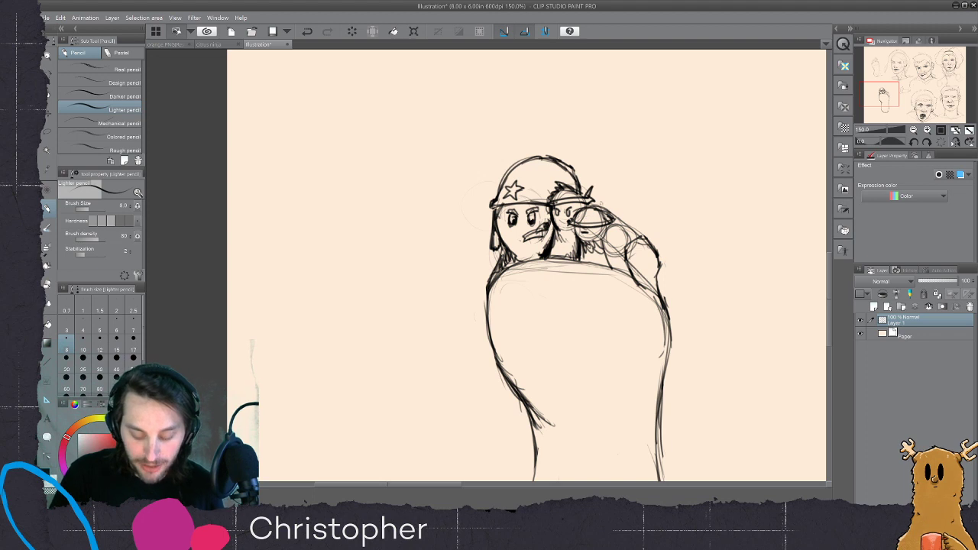
- Rework the third toe's oval cap outline and shade the area beneath it
left_click_drag(582, 228, 589, 232)
key("ctrl+z")
key("c")
mouse_move(578, 213)
left_mouse_down()
mouse_move(581, 224)
mouse_move(602, 222)
mouse_move(597, 213)
left_mouse_up()
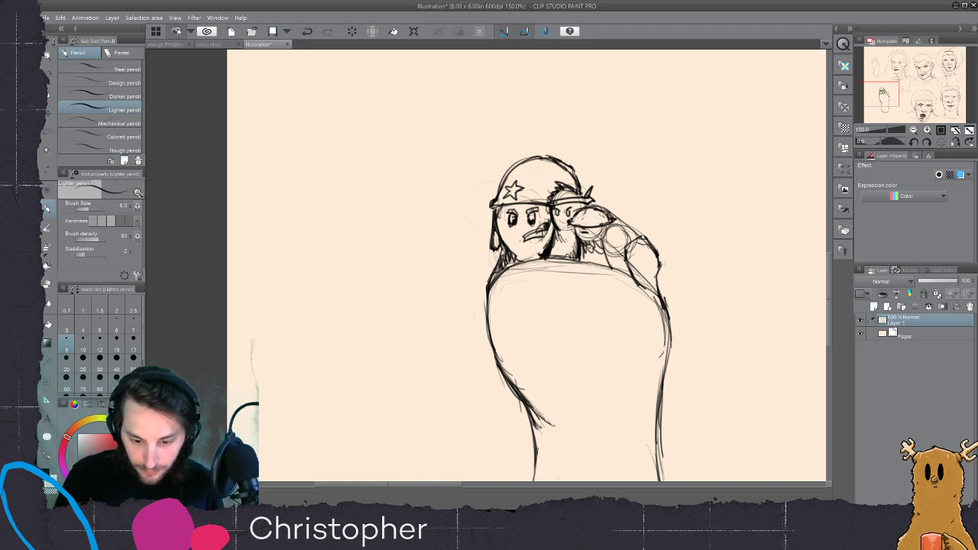
left_click_drag(592, 225, 602, 221)
left_click_drag(603, 206, 595, 217)
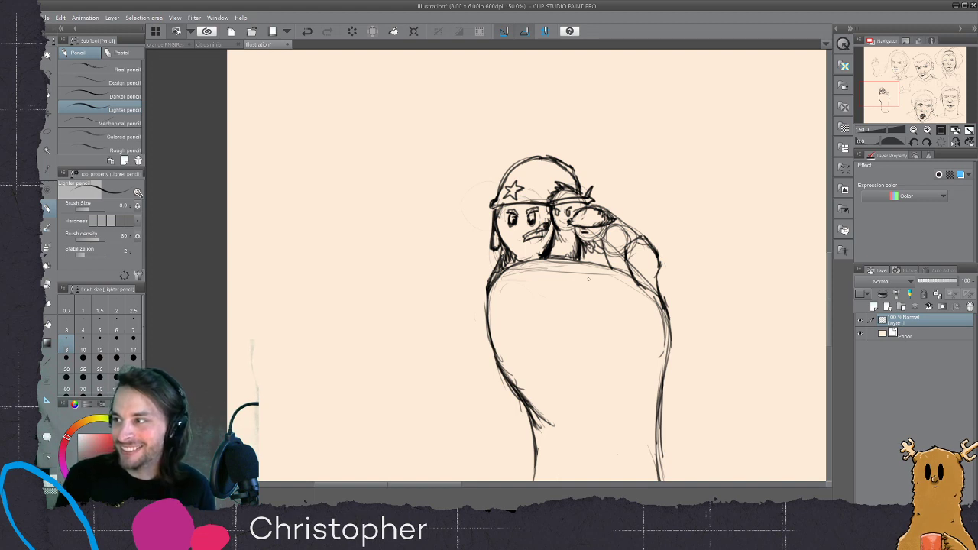
mouse_move(610, 226)
left_mouse_down()
mouse_move(603, 250)
mouse_move(627, 226)
mouse_move(635, 238)
mouse_move(614, 225)
mouse_move(603, 240)
mouse_move(577, 227)
left_mouse_up()
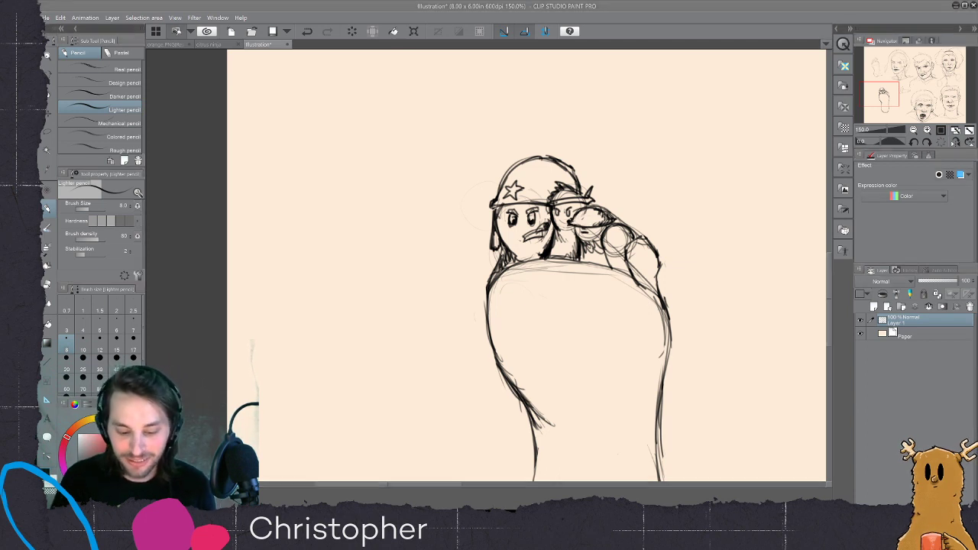
- Draw a small angry face with slanted brows and a short mouth on the fourth toe
left_click_drag(614, 242, 619, 242)
left_click_drag(606, 237, 620, 233)
key("ctrl+z")
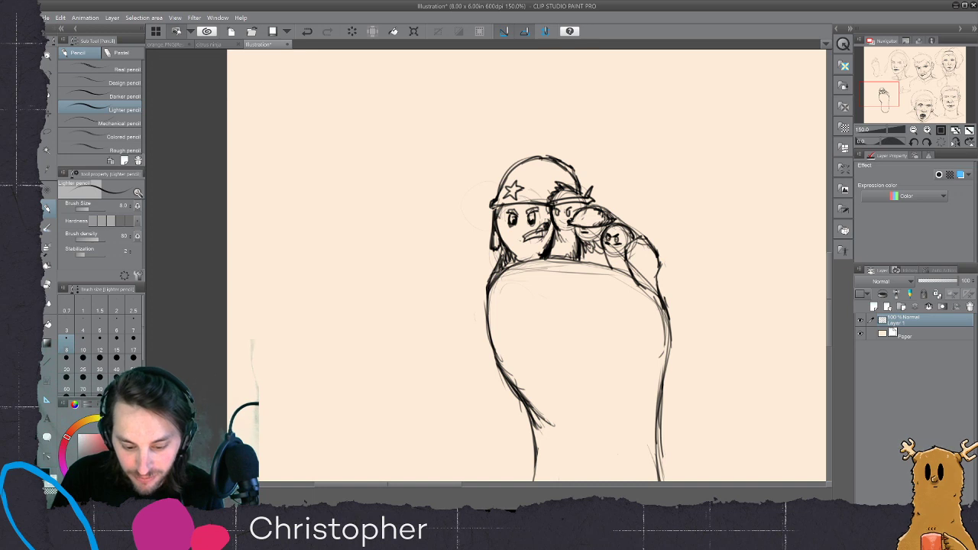
left_click_drag(611, 248, 620, 250)
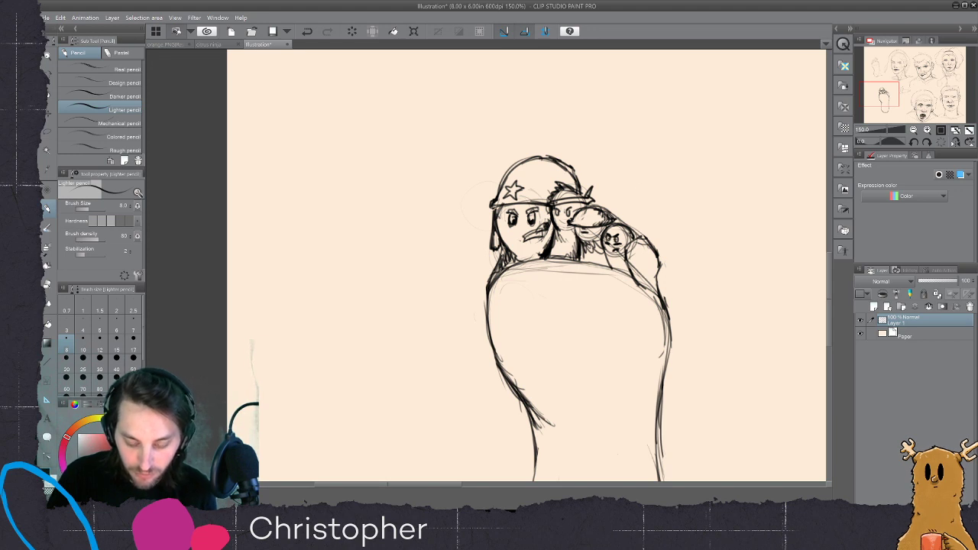
- Draw a wide-eyed face on the little toe and reinforce the toe's outer outline
mouse_move(603, 244)
left_mouse_down()
mouse_move(609, 267)
mouse_move(630, 243)
mouse_move(649, 240)
mouse_move(658, 252)
mouse_move(642, 267)
mouse_move(642, 253)
mouse_move(647, 261)
mouse_move(633, 260)
left_mouse_up()
key("ctrl+z")
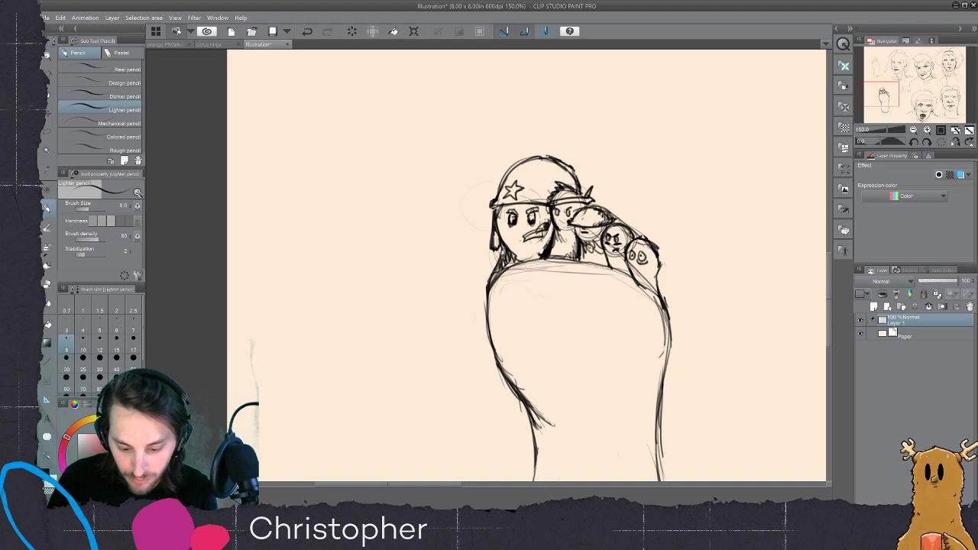
mouse_move(641, 261)
left_mouse_down()
mouse_move(648, 247)
mouse_move(641, 270)
mouse_move(659, 273)
left_mouse_up()
key("ctrl+z")
left_click_drag(659, 270, 657, 294)
- Sketch a bandolier of bullets running diagonally across the ball of the foot, and darken the outline at its upper end
scroll(662, 301, "down", 1)
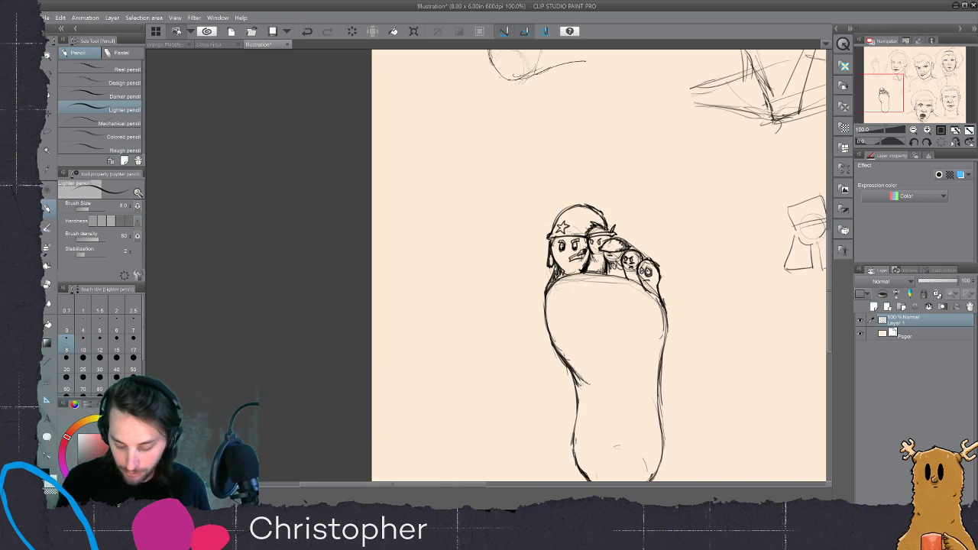
left_click_drag(553, 292, 656, 356)
mouse_move(544, 307)
left_mouse_down()
mouse_move(661, 370)
mouse_move(542, 300)
mouse_move(538, 283)
mouse_move(549, 313)
mouse_move(565, 300)
mouse_move(555, 321)
mouse_move(594, 315)
left_mouse_up()
mouse_move(581, 347)
left_mouse_down()
mouse_move(598, 318)
mouse_move(584, 331)
mouse_move(610, 324)
left_mouse_up()
left_click_drag(598, 354, 609, 329)
mouse_move(609, 363)
left_mouse_down()
mouse_move(623, 332)
mouse_move(638, 340)
mouse_move(634, 356)
left_mouse_up()
mouse_move(542, 307)
left_mouse_down()
mouse_move(556, 285)
mouse_move(544, 289)
left_mouse_up()
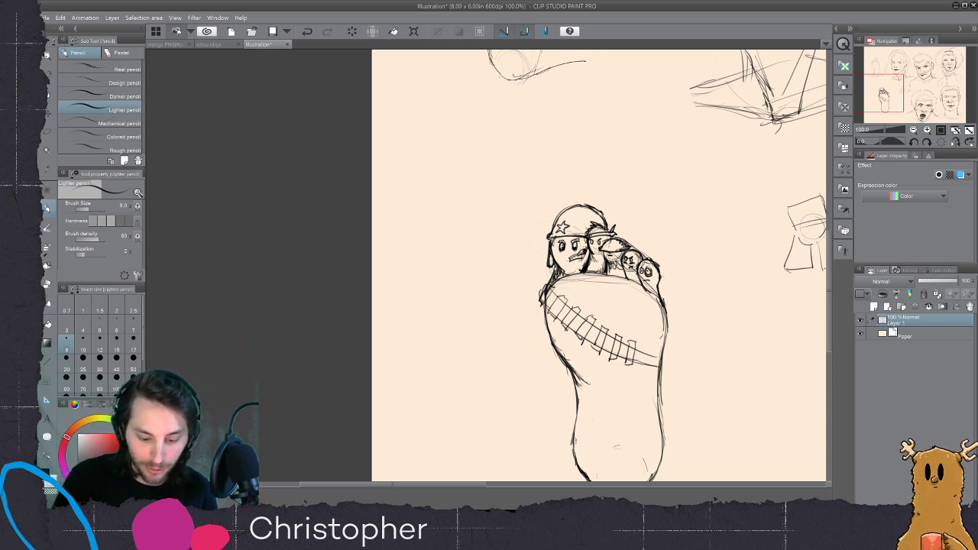
- Sketch a slanted fence post on each side of the heel, with rough ground lines at the bases
left_click_drag(534, 383, 529, 328)
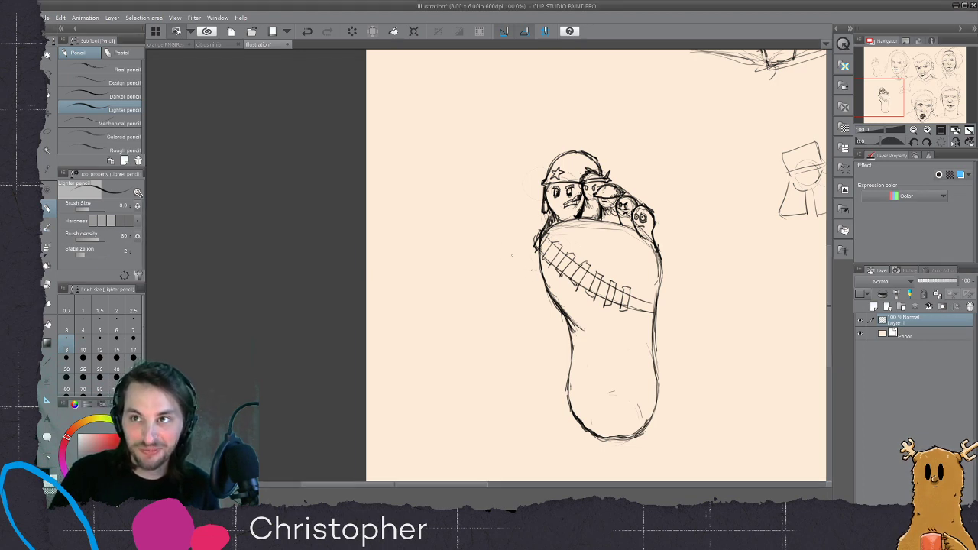
left_click_drag(573, 412, 513, 428)
left_click_drag(664, 407, 687, 417)
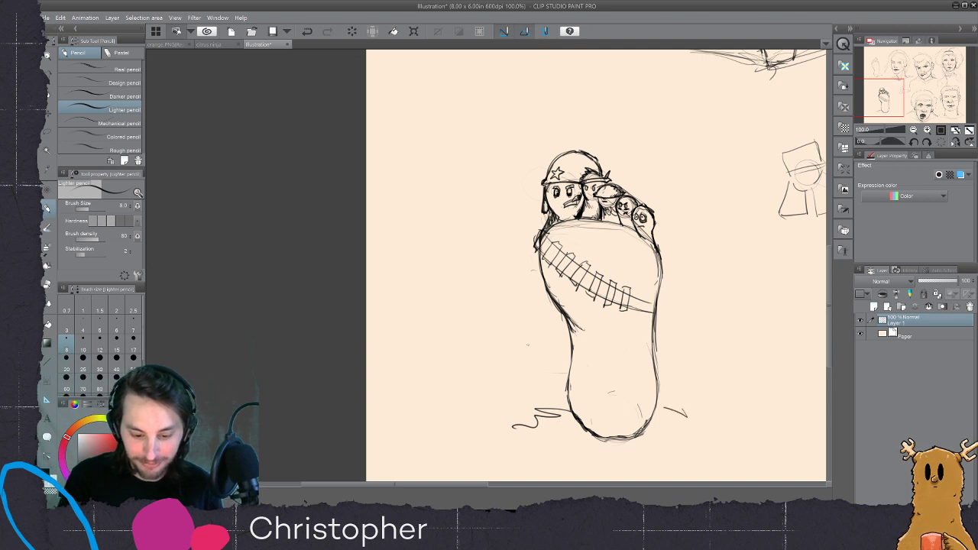
mouse_move(517, 339)
left_mouse_down()
mouse_move(545, 402)
mouse_move(524, 342)
mouse_move(552, 413)
mouse_move(528, 331)
left_mouse_up()
left_click_drag(713, 338, 689, 409)
- String curved barbed wire from the fence posts on both sides of the foot and add small crossed barbs along it
mouse_move(463, 384)
left_mouse_down()
mouse_move(551, 355)
mouse_move(561, 381)
left_mouse_up()
mouse_move(662, 370)
left_mouse_down()
mouse_move(703, 364)
mouse_move(782, 414)
left_mouse_up()
left_click_drag(509, 383, 522, 388)
mouse_move(435, 419)
left_mouse_down()
mouse_move(513, 375)
mouse_move(497, 365)
mouse_move(511, 357)
left_mouse_up()
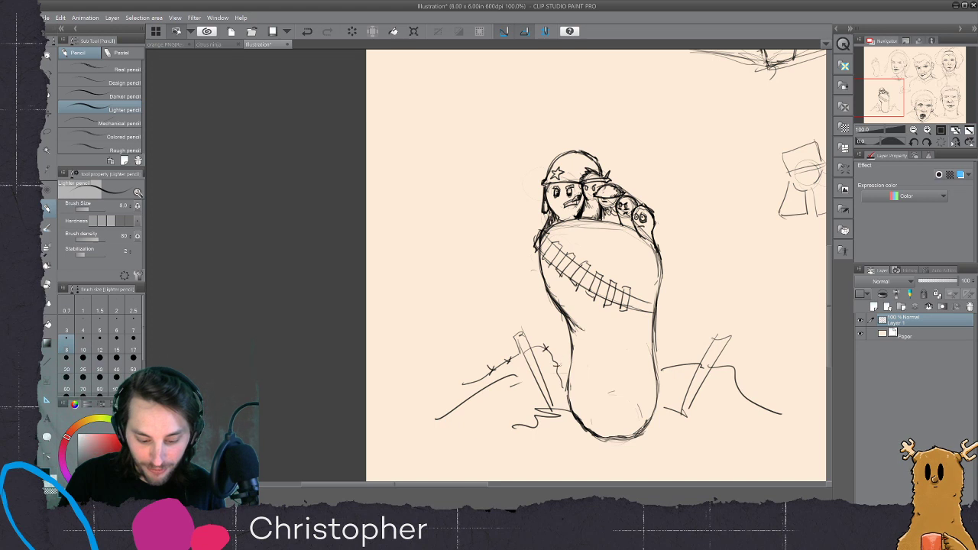
mouse_move(675, 361)
left_mouse_down()
mouse_move(683, 370)
mouse_move(732, 368)
mouse_move(748, 392)
left_mouse_up()
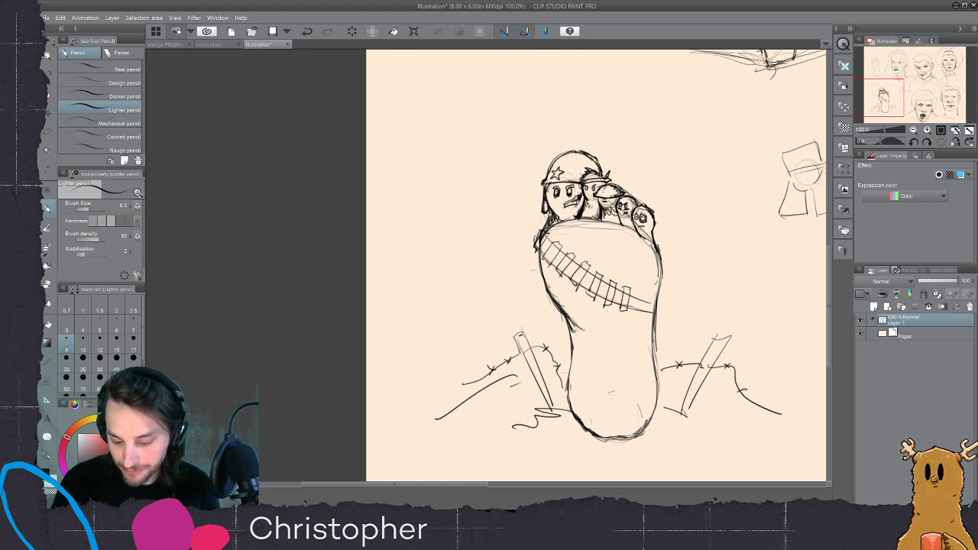
left_click_drag(473, 387, 480, 394)
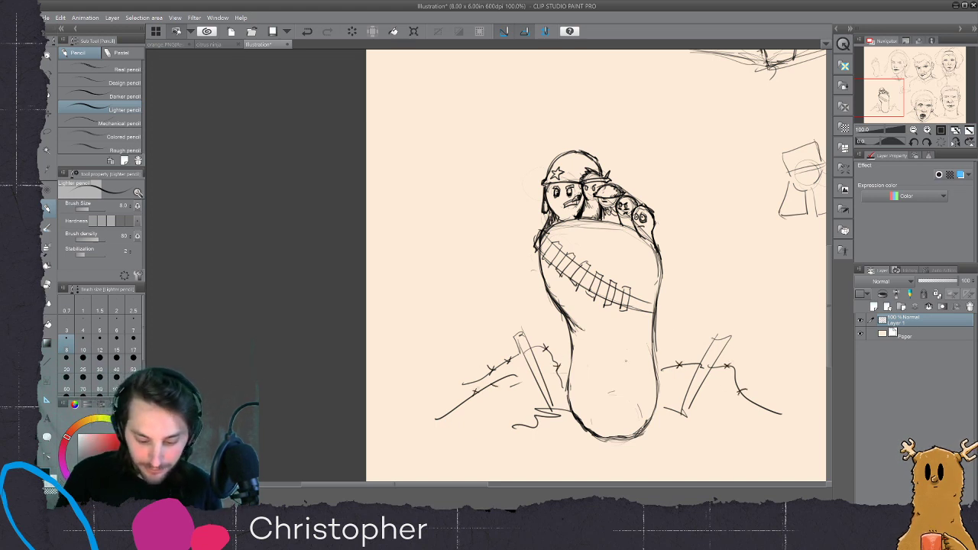
left_click_drag(687, 366, 694, 374)
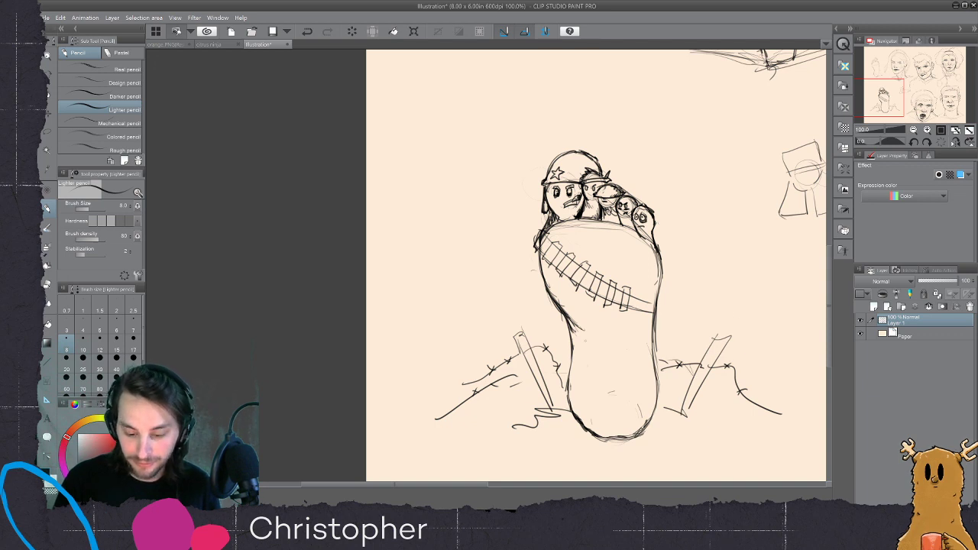
- Draw a curved horizon behind the foot and two X-shaped crossed-post barriers on the big-toe side
left_click_drag(437, 334, 547, 300)
left_click_drag(668, 304, 749, 323)
left_click_drag(529, 304, 545, 337)
left_click_drag(474, 316, 491, 350)
left_click_drag(479, 314, 493, 346)
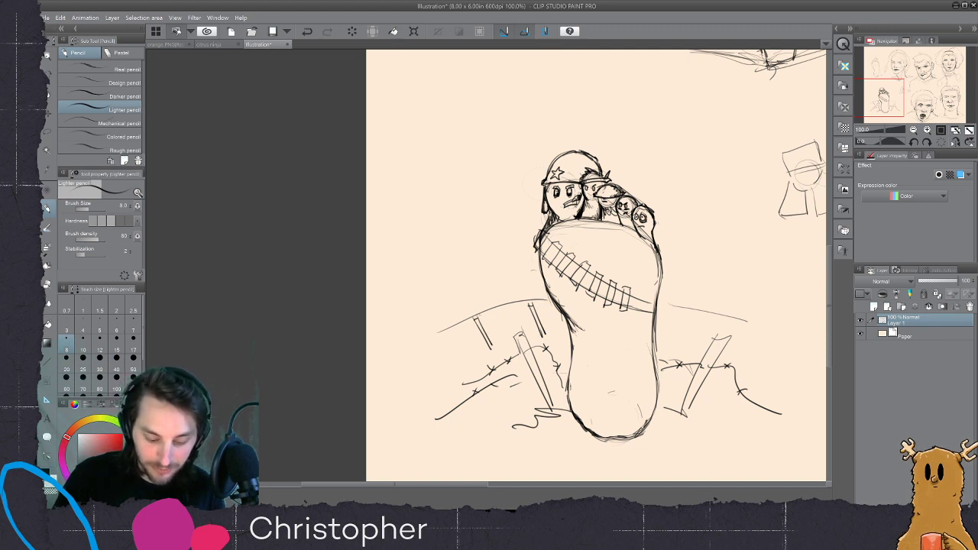
mouse_move(485, 316)
left_mouse_down()
mouse_move(474, 352)
mouse_move(489, 355)
left_mouse_up()
left_click_drag(543, 304, 528, 340)
left_click_drag(532, 308, 545, 336)
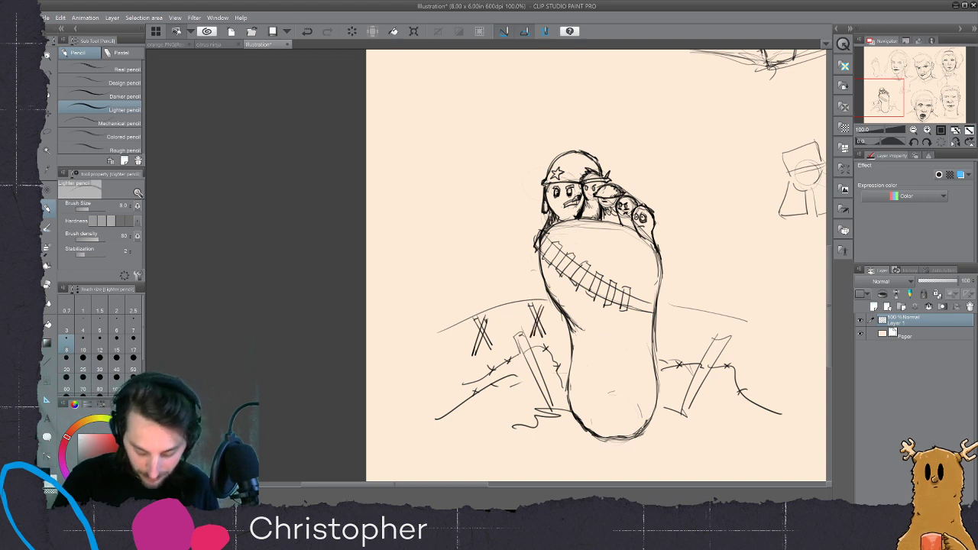
- Run barbed wire through the crossed barriers, and add a distant wire and post on the little-toe side
mouse_move(486, 323)
left_mouse_down()
mouse_move(519, 325)
mouse_move(534, 307)
left_mouse_up()
mouse_move(490, 341)
left_mouse_down()
mouse_move(518, 321)
mouse_move(531, 331)
mouse_move(452, 348)
mouse_move(427, 379)
left_mouse_up()
mouse_move(457, 342)
left_mouse_down()
mouse_move(466, 348)
mouse_move(470, 338)
left_mouse_up()
mouse_move(661, 321)
left_mouse_down()
mouse_move(752, 350)
mouse_move(778, 373)
left_mouse_up()
left_click_drag(700, 305, 692, 347)
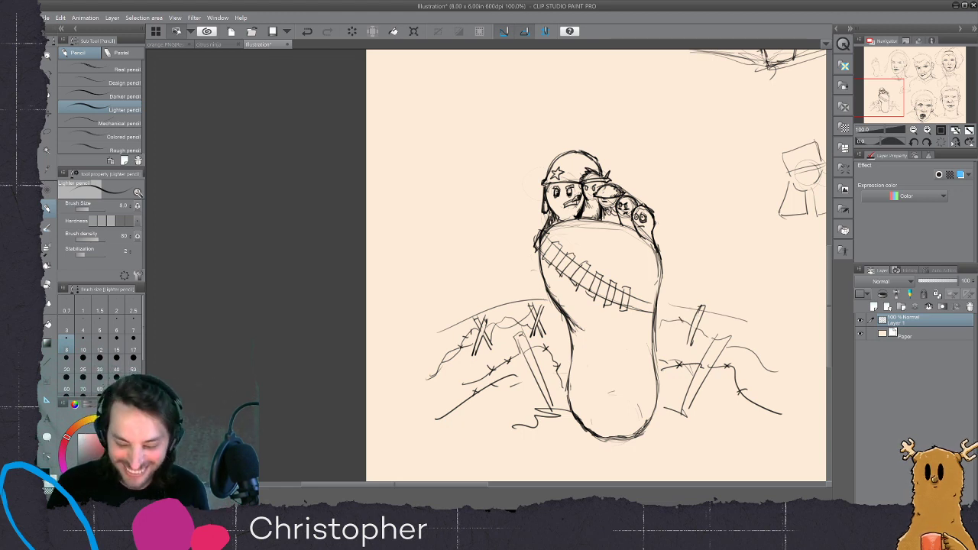
- Add small crossed barbs along the end of the distant wire on the little-toe side
left_click_drag(759, 358, 767, 363)
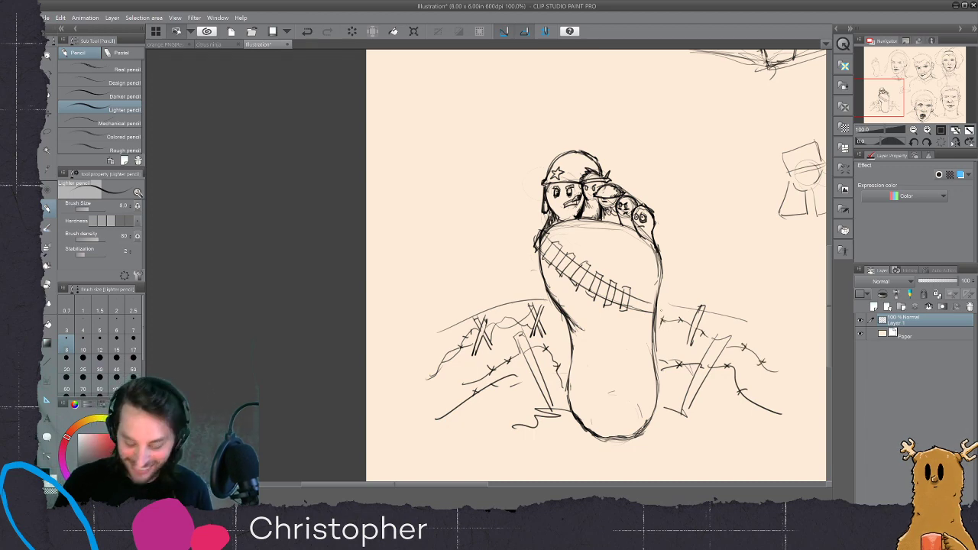
scroll(663, 316, "down", 1)
scroll(663, 316, "up", 1)
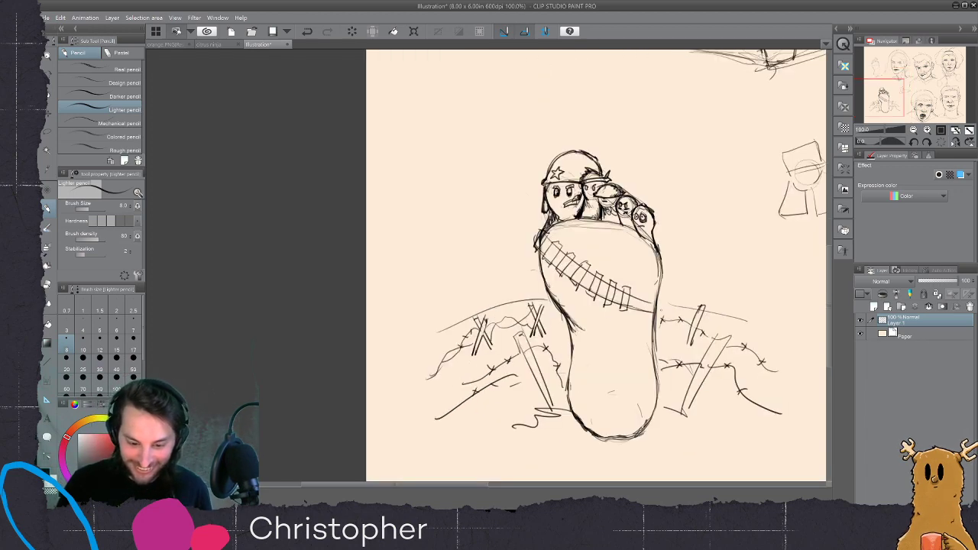
- Try to sketch a rifle barrel with a pointed bayonet sticking out from behind the big-toe side of the foot
mouse_move(494, 274)
left_mouse_down()
mouse_move(534, 293)
mouse_move(519, 286)
left_mouse_up()
mouse_move(494, 266)
left_mouse_down()
mouse_move(549, 297)
mouse_move(506, 274)
mouse_move(480, 283)
left_mouse_up()
left_click_drag(478, 275, 494, 283)
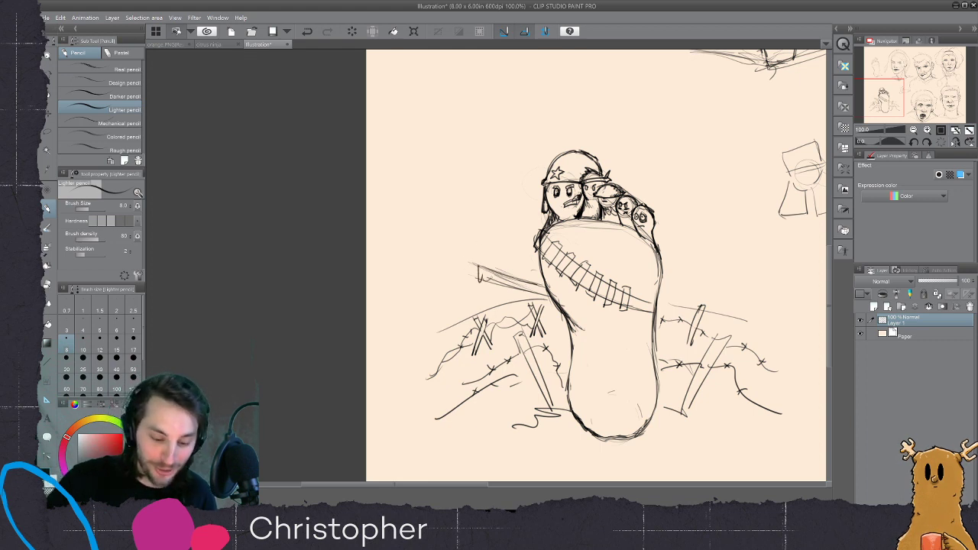
left_click_drag(442, 250, 475, 263)
left_click_drag(457, 258, 474, 267)
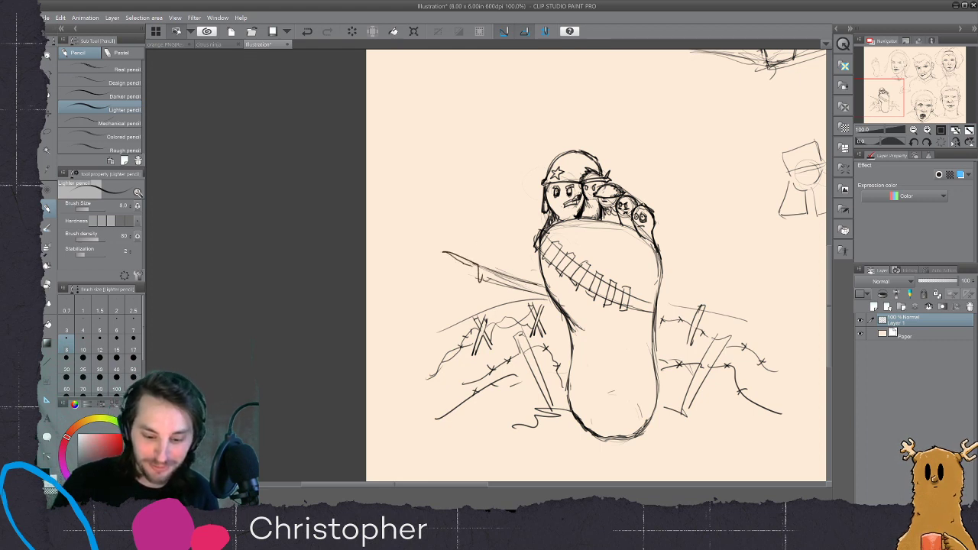
key("ctrl+z")
key("ctrl+z")
key("ctrl+z")
key("ctrl+z")
key("ctrl+z")
key("ctrl+z")
- Add a short ground line beside the heel and sketch a slanted adhesive bandage with dotted ends on the heel
left_click_drag(652, 423, 560, 435)
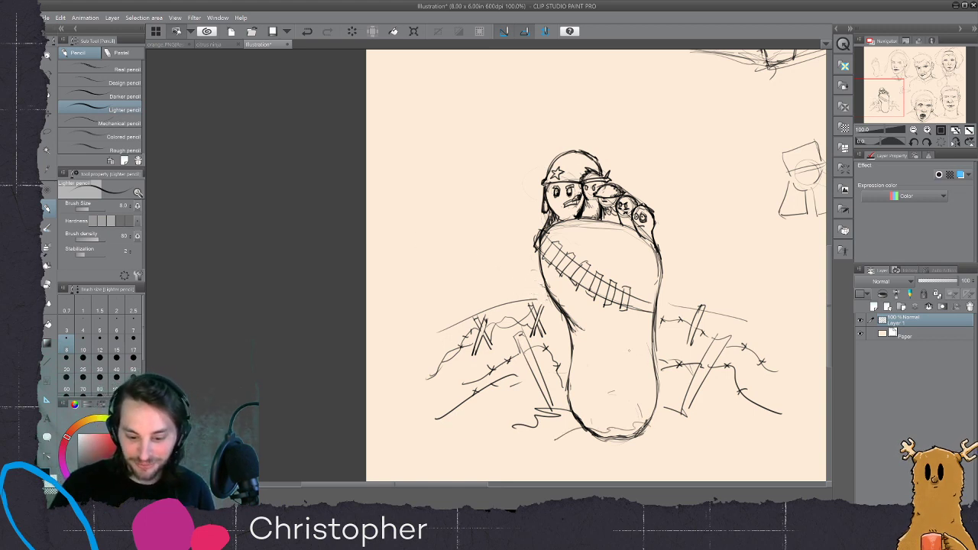
left_click_drag(610, 383, 633, 358)
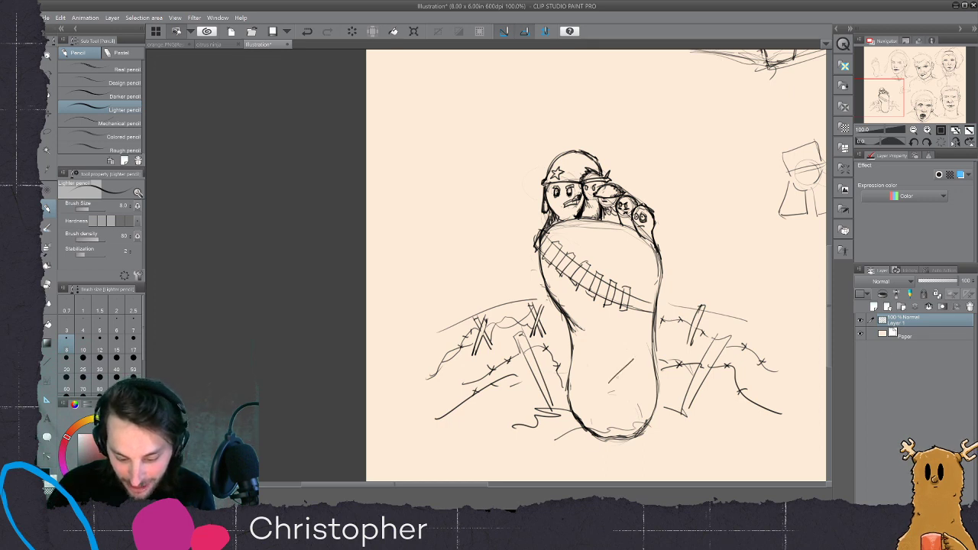
mouse_move(618, 400)
left_mouse_down()
mouse_move(646, 366)
mouse_move(641, 355)
mouse_move(628, 375)
mouse_move(639, 376)
left_mouse_up()
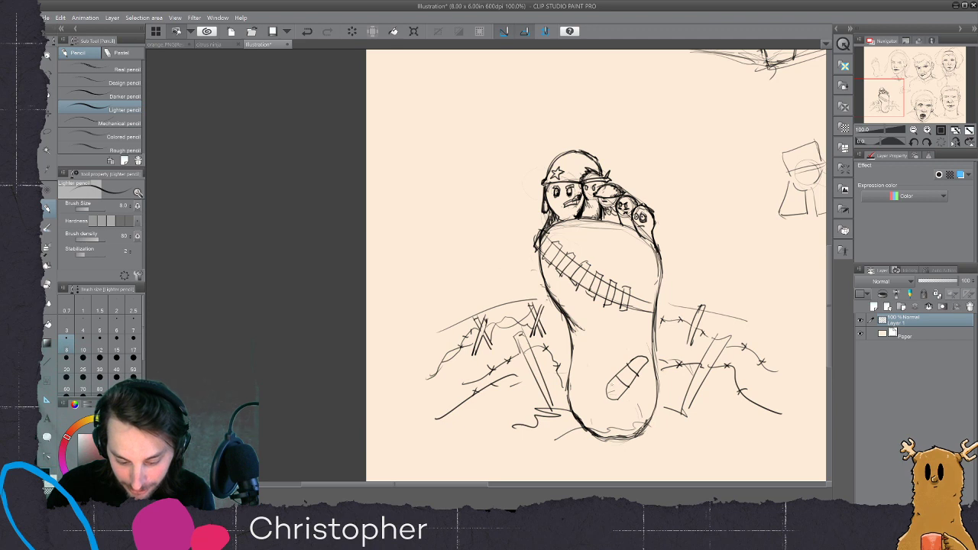
mouse_move(628, 366)
left_mouse_down()
mouse_move(647, 351)
mouse_move(647, 371)
left_mouse_up()
key("e")
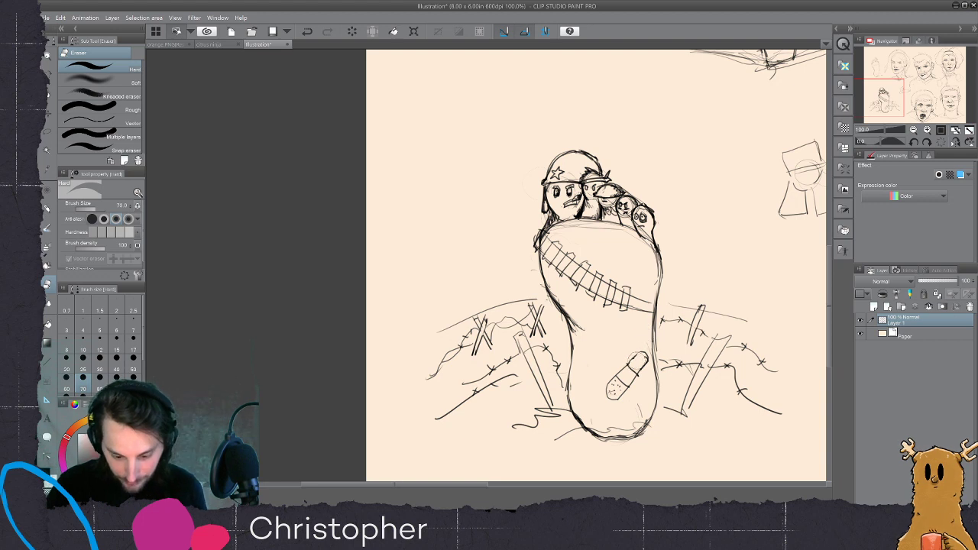
key("p")
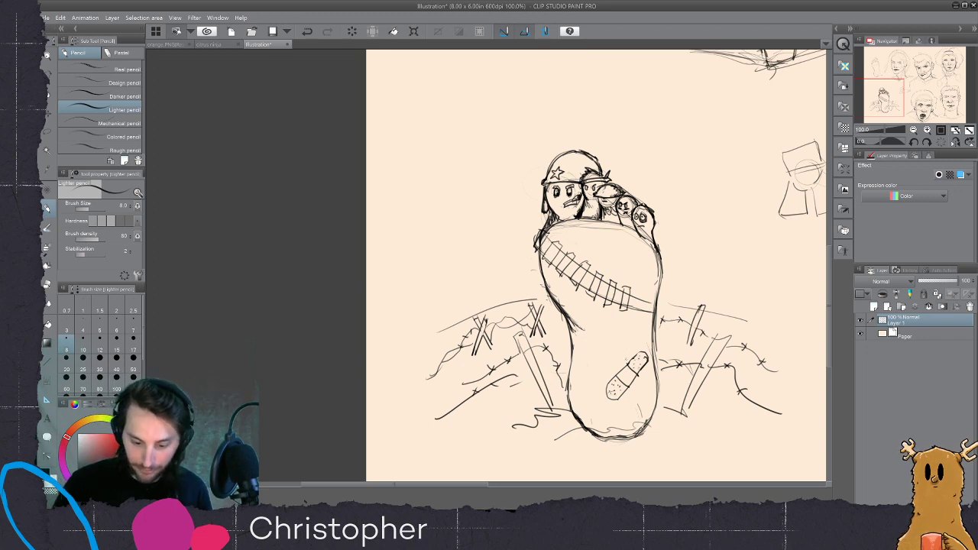
- Rotate the canvas upright and examine the whole page of faces and feet at fit-to-window size
scroll(629, 363, "down", 3)
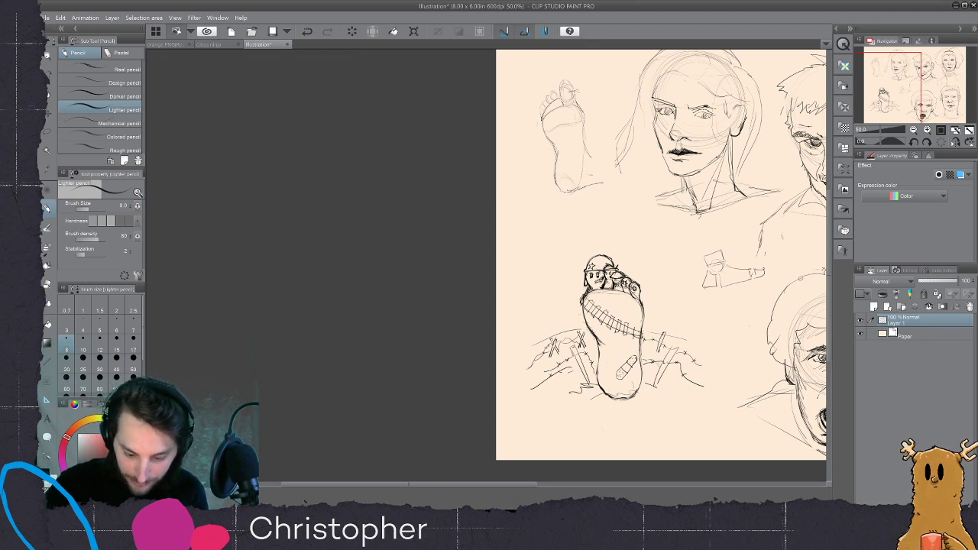
key("minus")
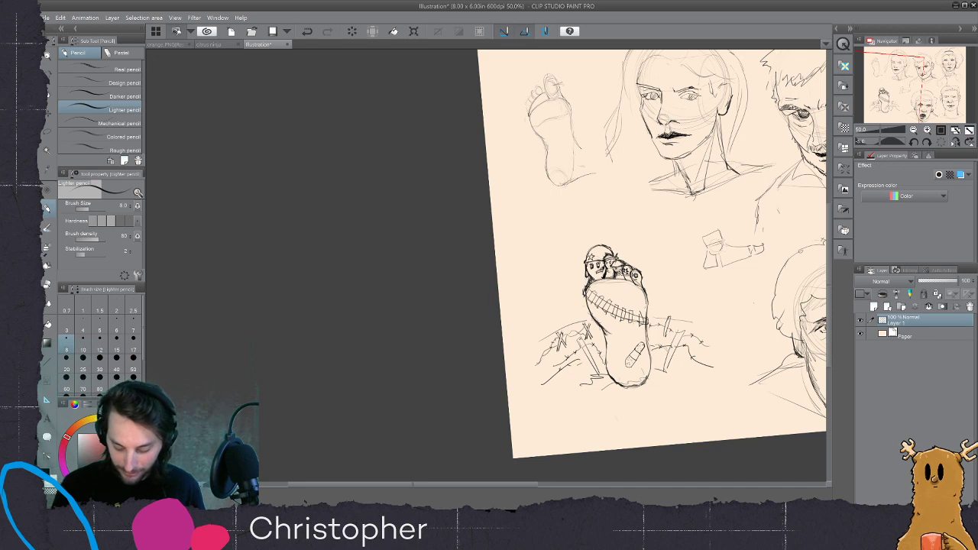
key("ctrl+0")
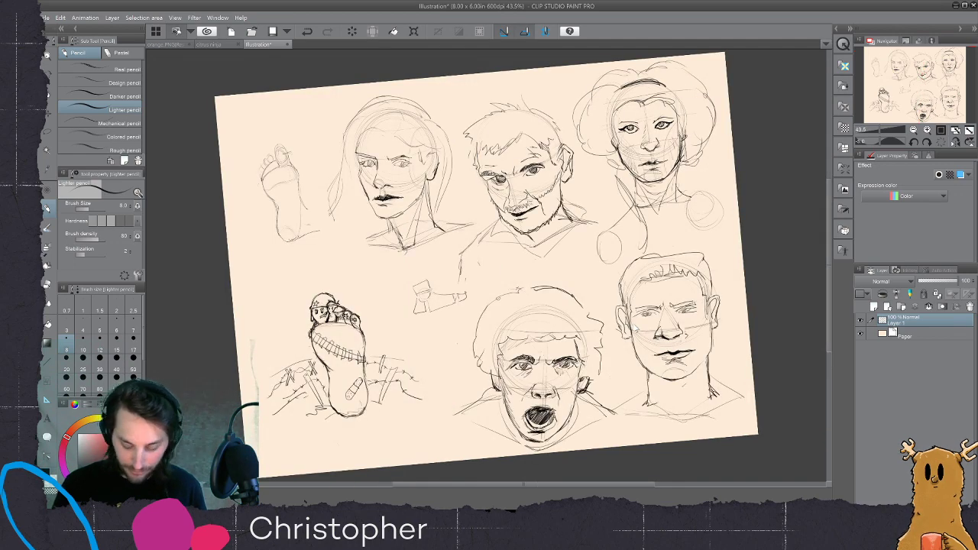
key("r")
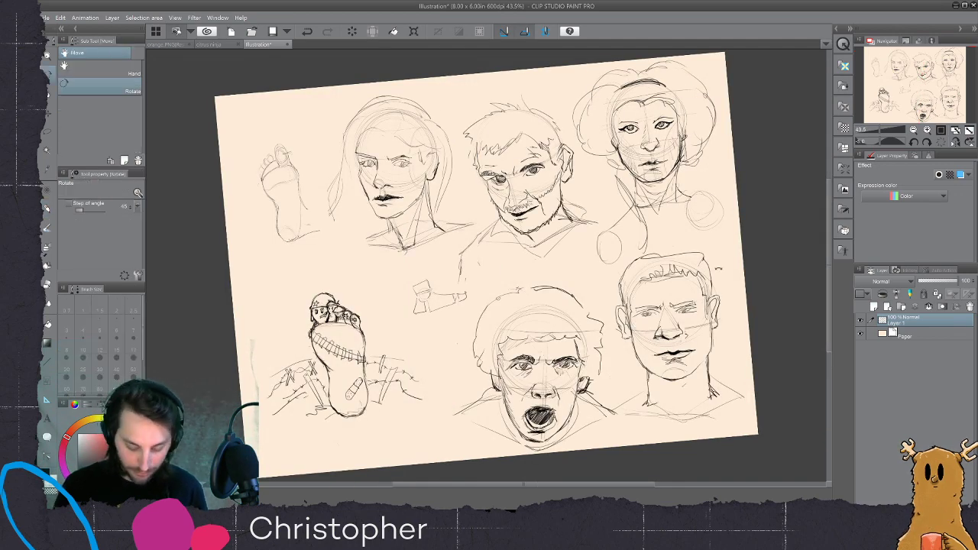
left_click_drag(780, 244, 780, 268)
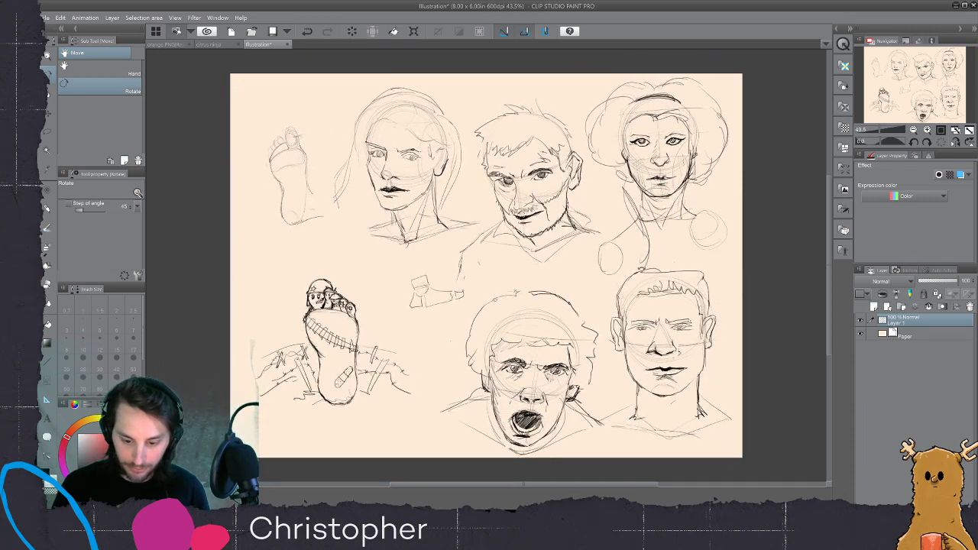
mouse_move(469, 361)
left_mouse_down()
mouse_move(551, 327)
mouse_move(481, 374)
left_mouse_up()
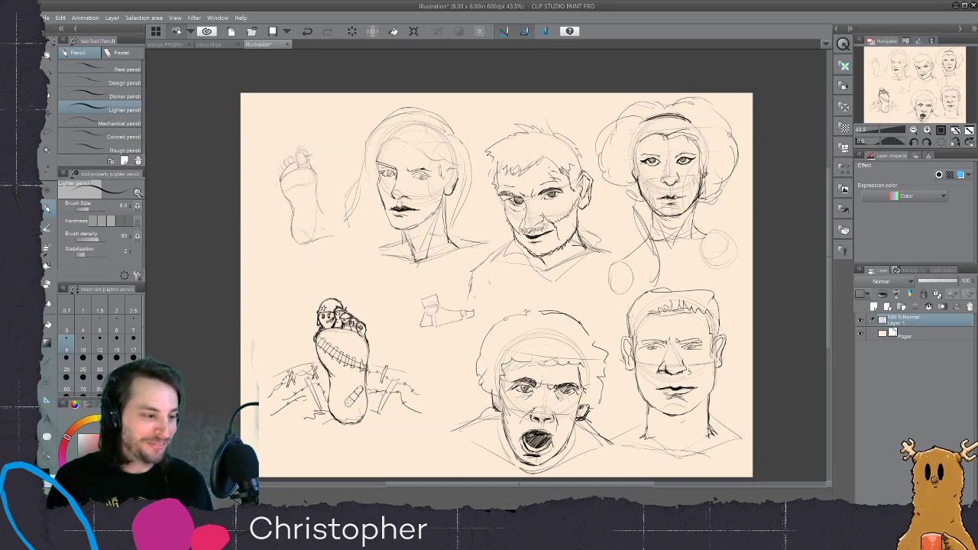
left_click_drag(437, 270, 497, 241)
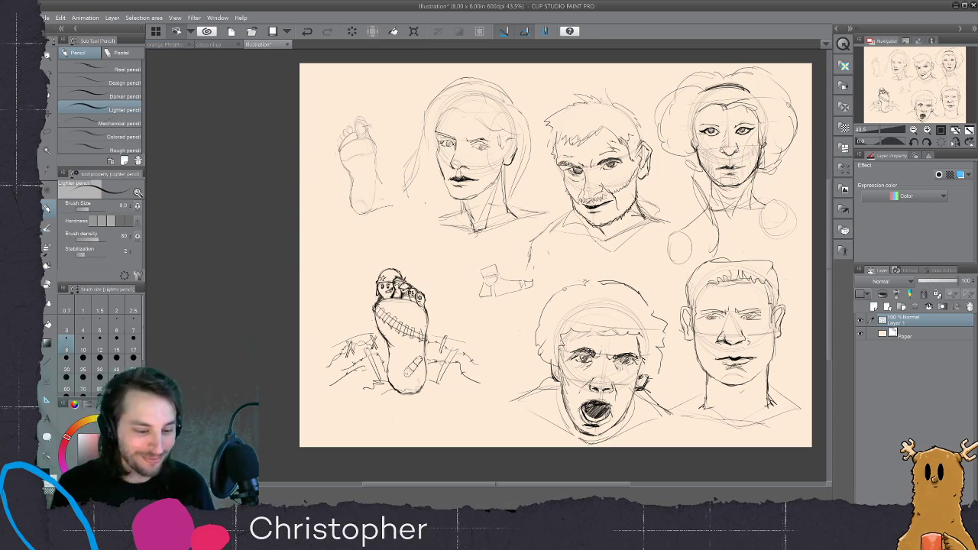
left_click_drag(406, 236, 399, 206)
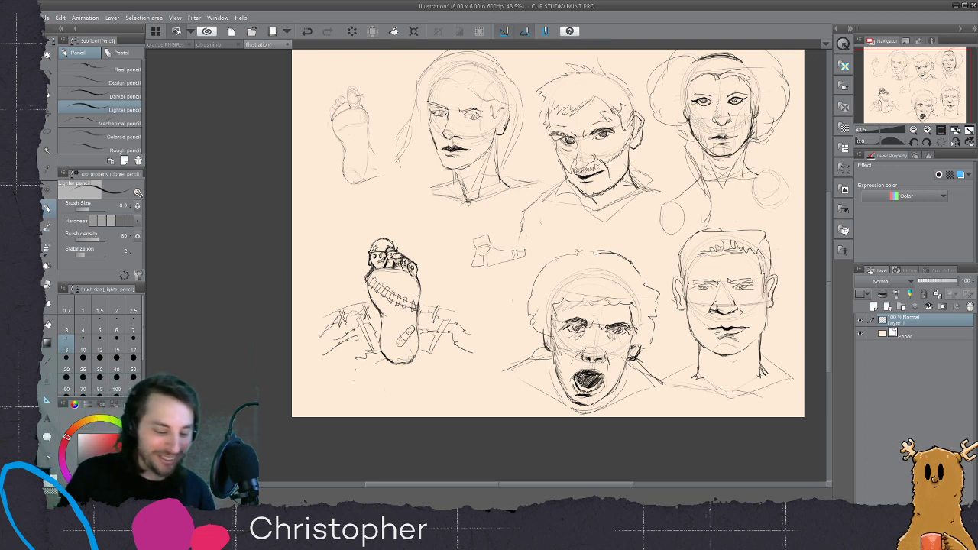
- Sketch a small three-dimensional toy brick with studs on the ground below the fence on the big-toe side
left_click_drag(348, 380, 329, 395)
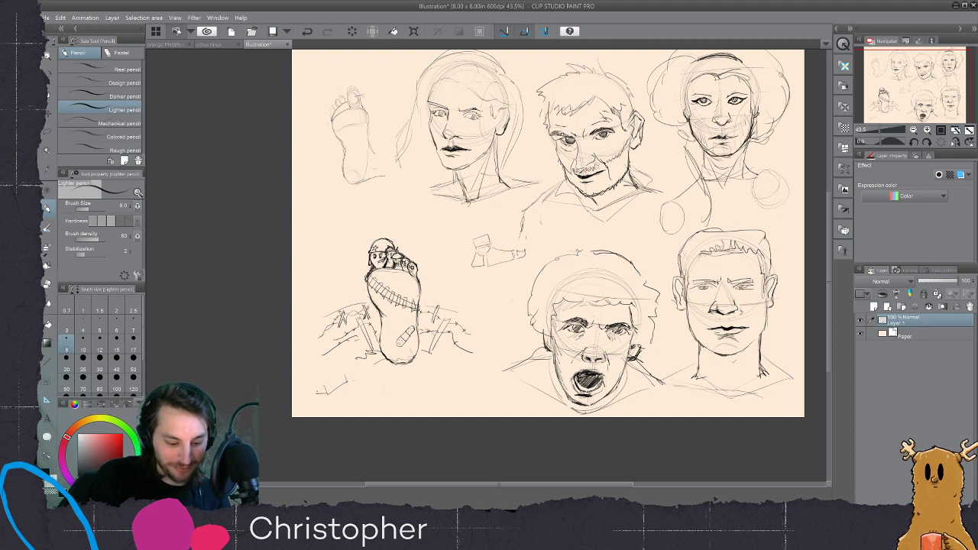
left_click_drag(325, 384, 337, 370)
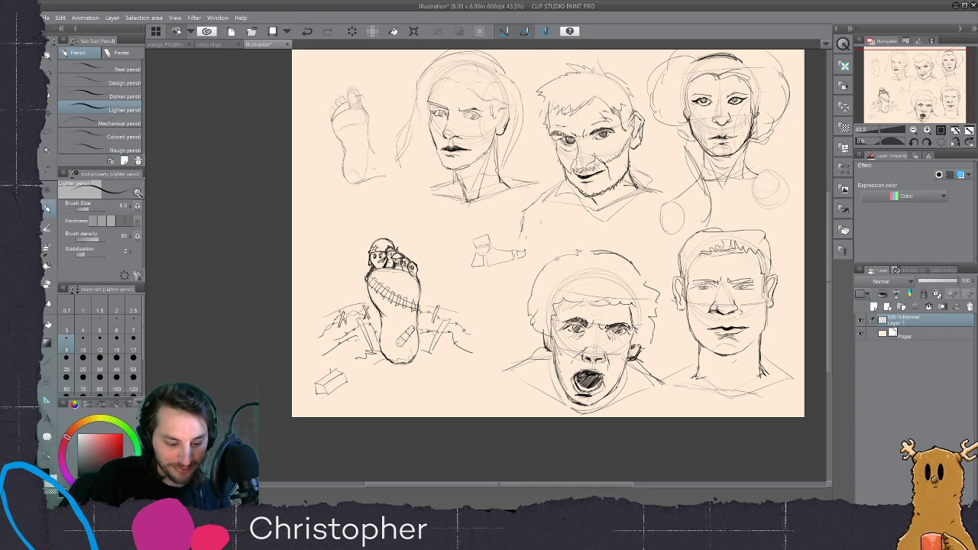
key("ctrl+z")
key("ctrl+y")
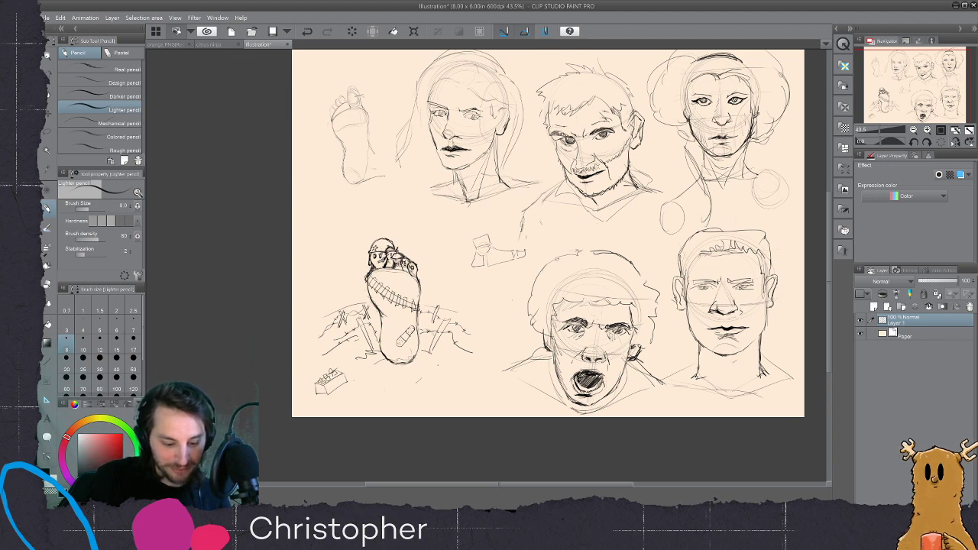
key("ctrl+z")
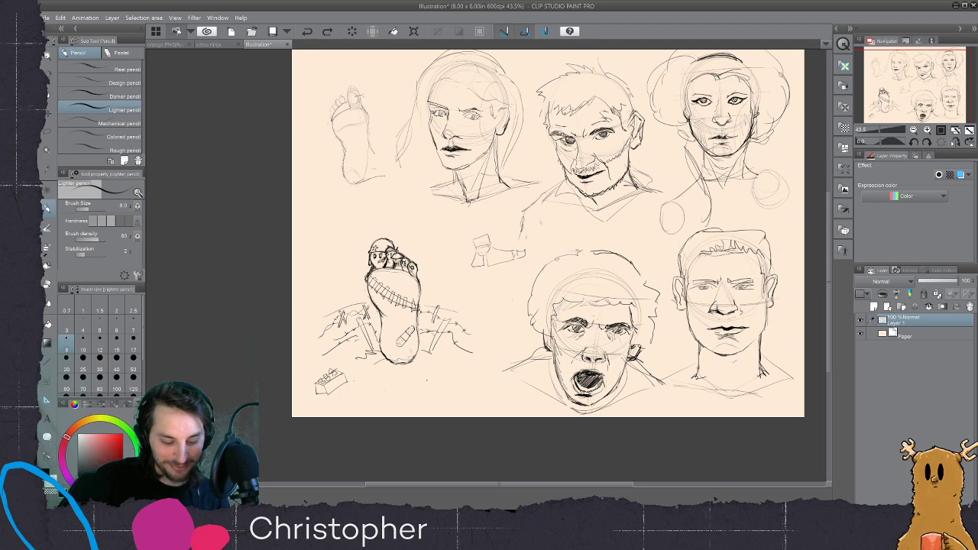
key("ctrl+z")
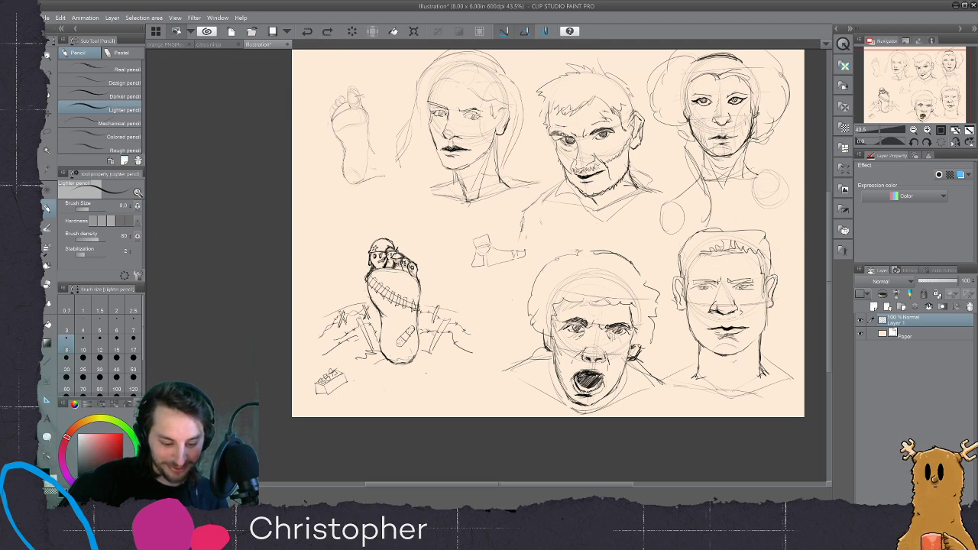
- Sketch two more studded toy bricks, one tilted below the heel and one lying beneath the little-toe-side fence
mouse_move(426, 379)
left_mouse_down()
mouse_move(427, 394)
mouse_move(443, 394)
left_mouse_up()
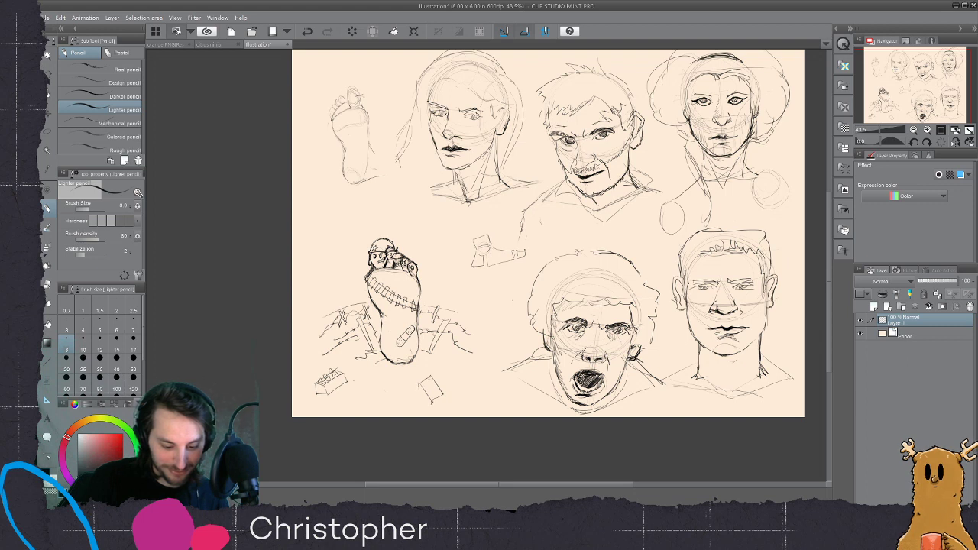
mouse_move(432, 403)
left_mouse_down()
mouse_move(444, 397)
mouse_move(430, 402)
mouse_move(433, 386)
left_mouse_up()
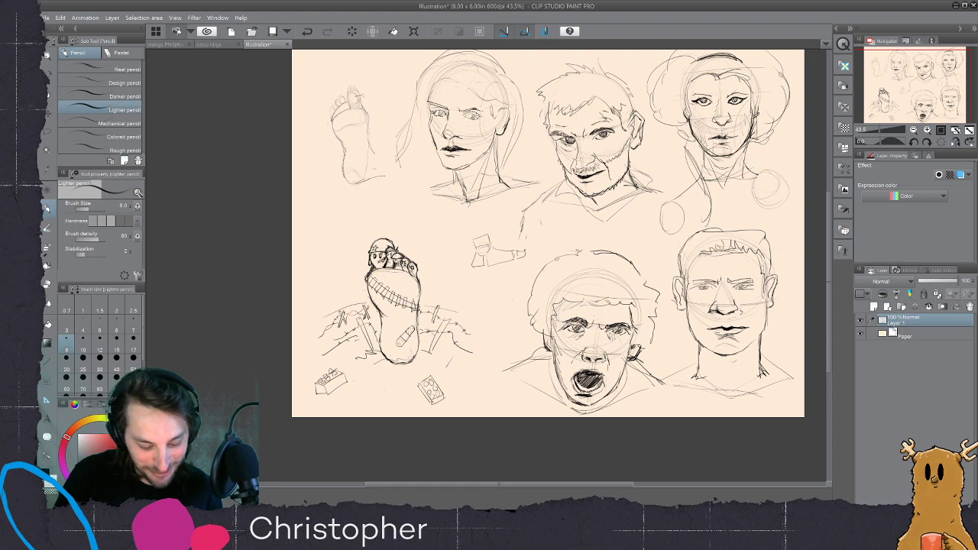
key("ctrl+z")
mouse_move(449, 359)
left_mouse_down()
mouse_move(468, 370)
mouse_move(477, 358)
left_mouse_up()
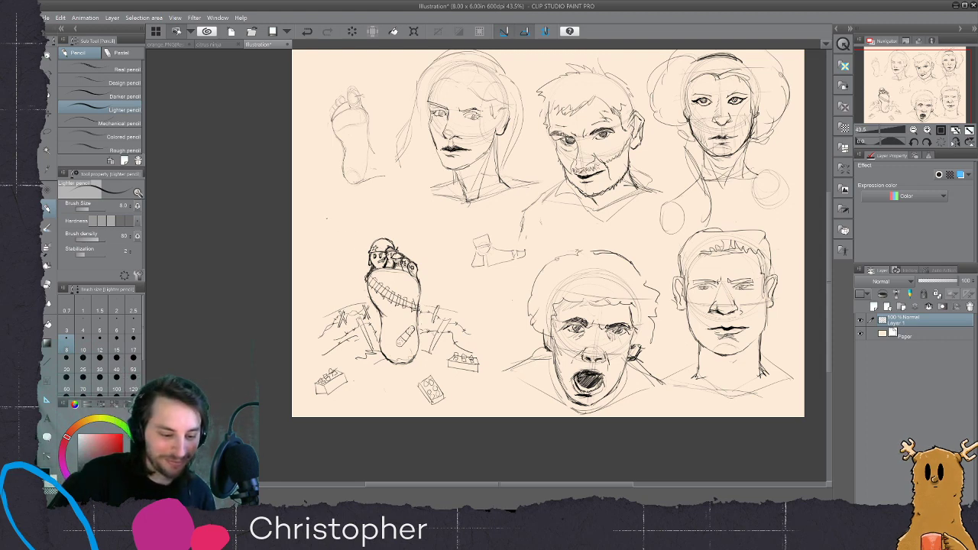
- Draw a speech bubble pointing to the helmeted big toe and letter "Careful where you step boys!" inside it
mouse_move(325, 212)
left_mouse_down()
mouse_move(368, 207)
mouse_move(370, 233)
mouse_move(321, 246)
mouse_move(314, 213)
mouse_move(341, 206)
left_mouse_up()
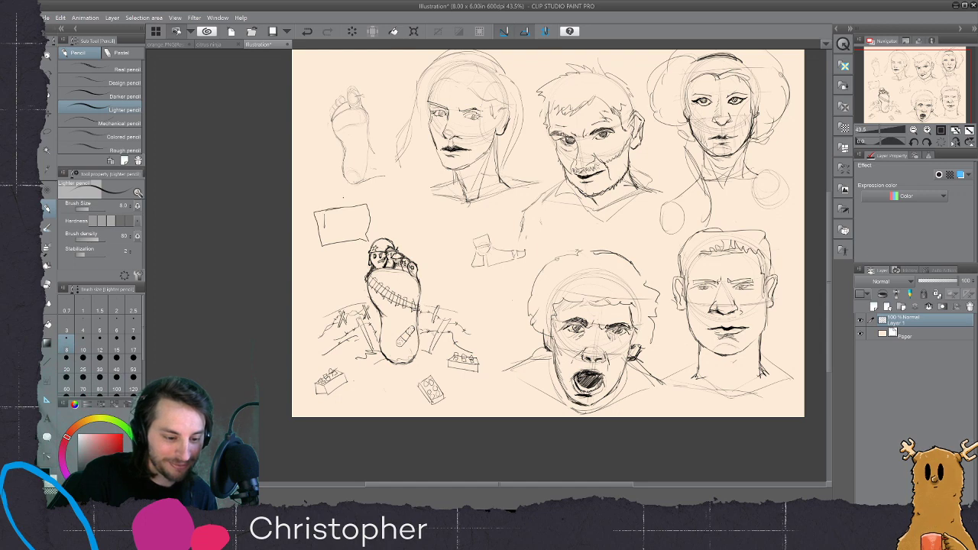
key("ctrl+z")
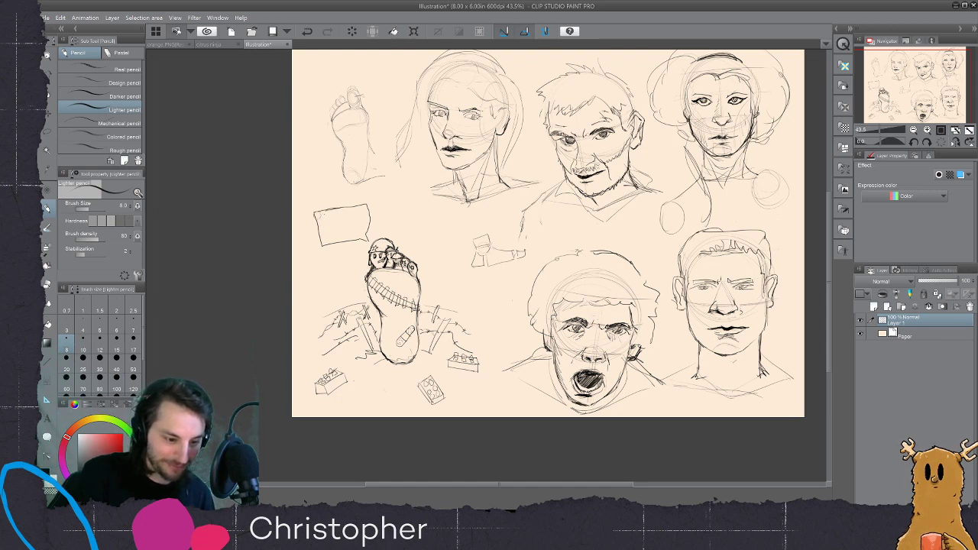
left_click_drag(327, 218, 346, 214)
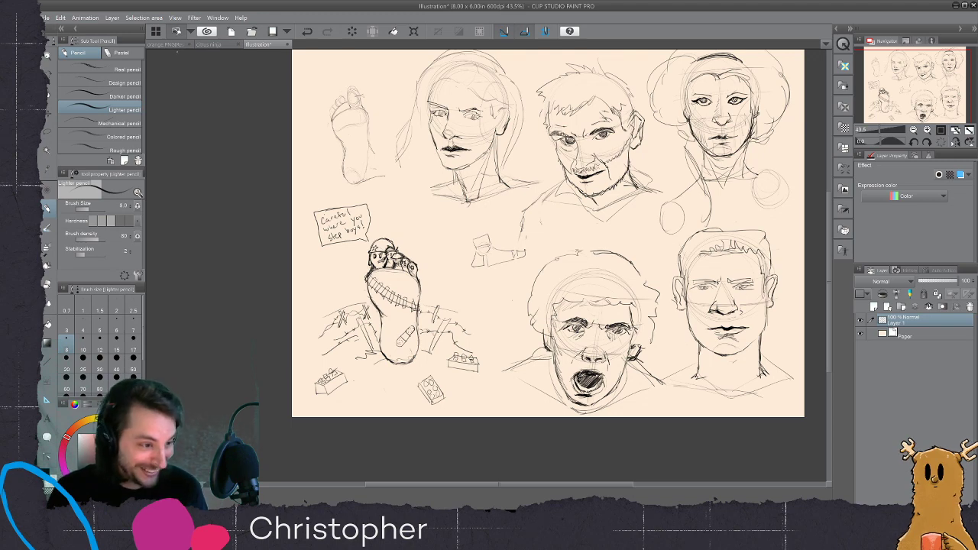
- Switch to the citrus ninja illustration and view the whole artwork at 33.3% zoom
left_click(202, 45)
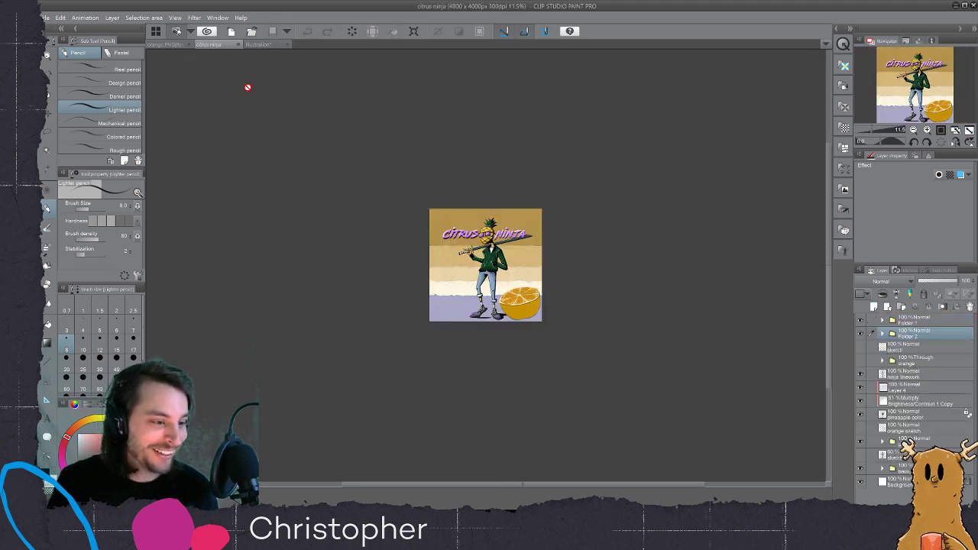
key("ctrl+plus")
left_click_drag(598, 398, 442, 161)
scroll(442, 161, "down", 1)
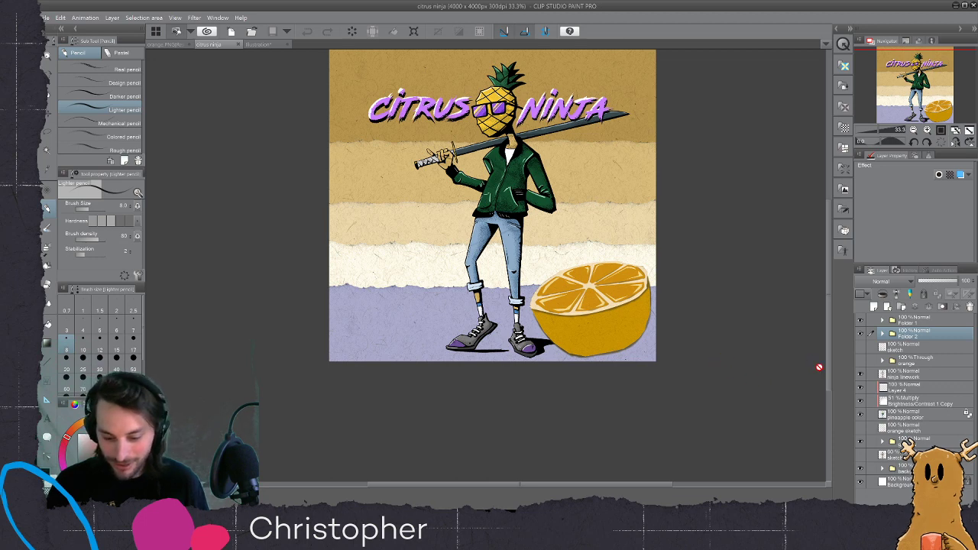
scroll(829, 370, "up", 2)
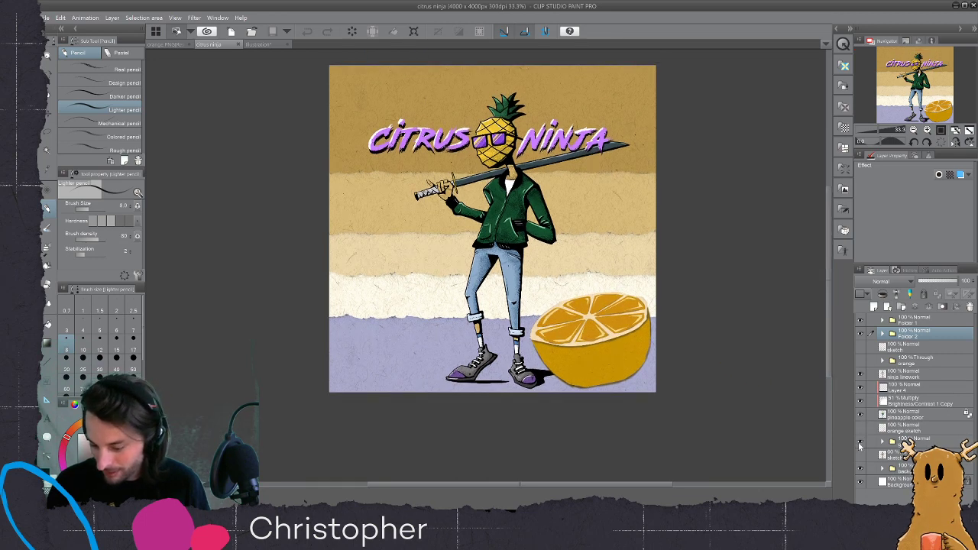
- Check the glasses and orange folders by toggling their visibility, and move the orange folder below the background layer
left_click(859, 443)
left_click(859, 443)
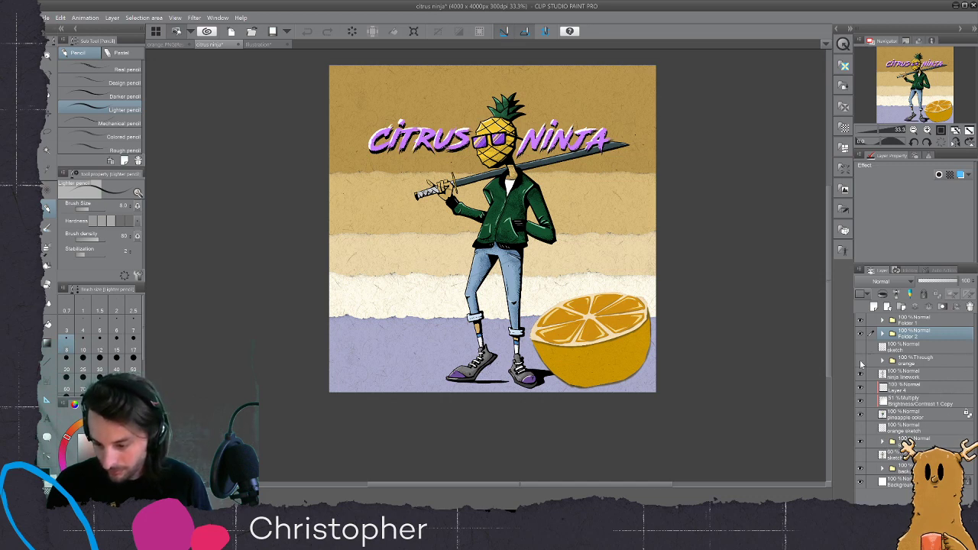
left_click(861, 364)
left_click(861, 365)
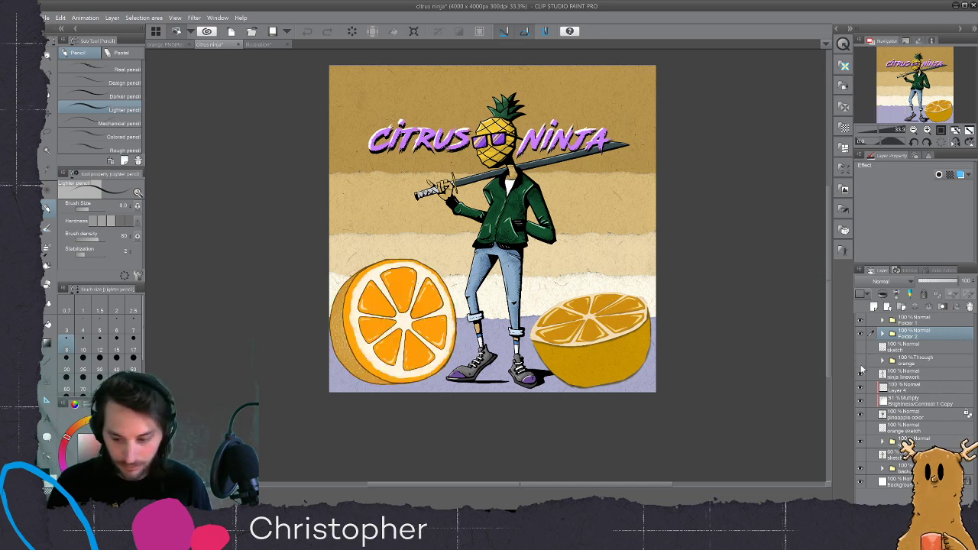
left_click_drag(910, 364, 902, 489)
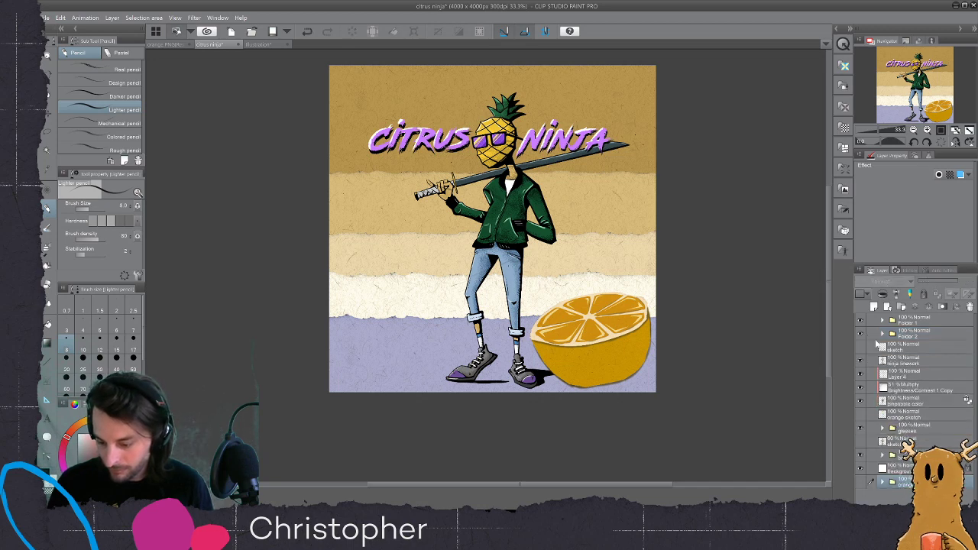
left_click(862, 334)
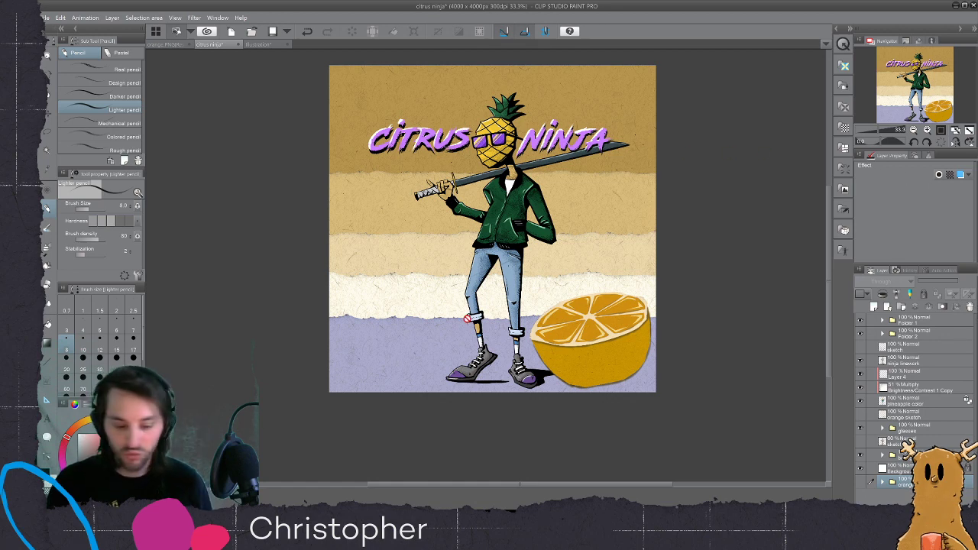
- Add a new raster layer directly above the sketch layer
left_click(915, 349)
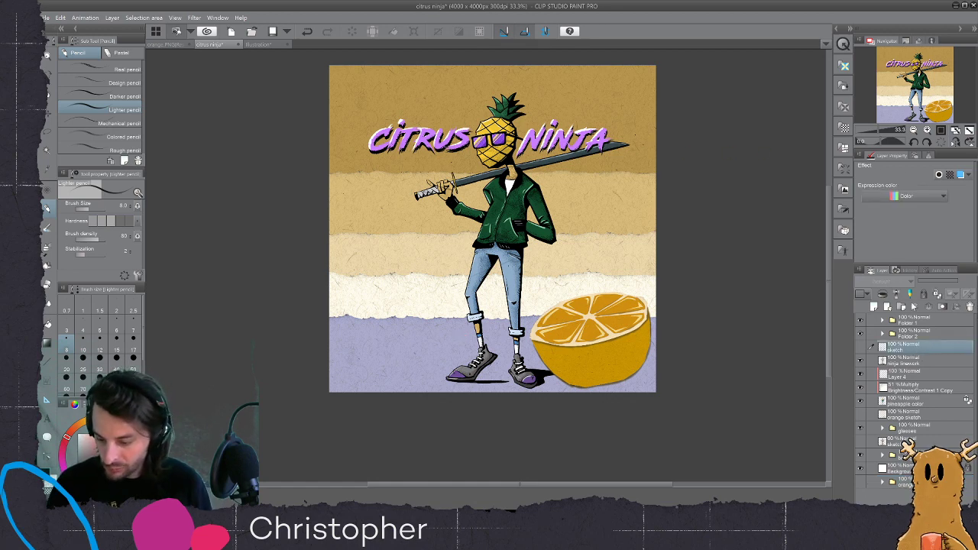
left_click(875, 307)
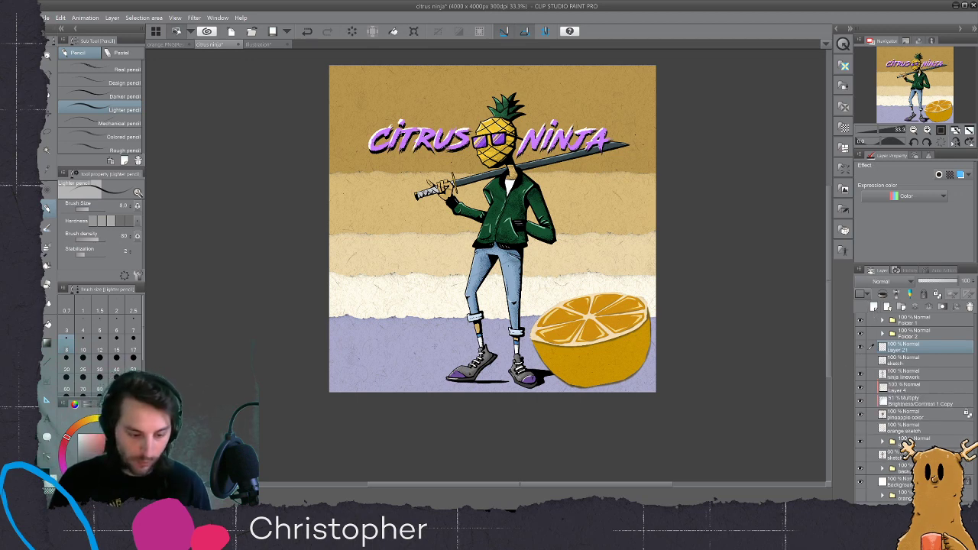
key("m")
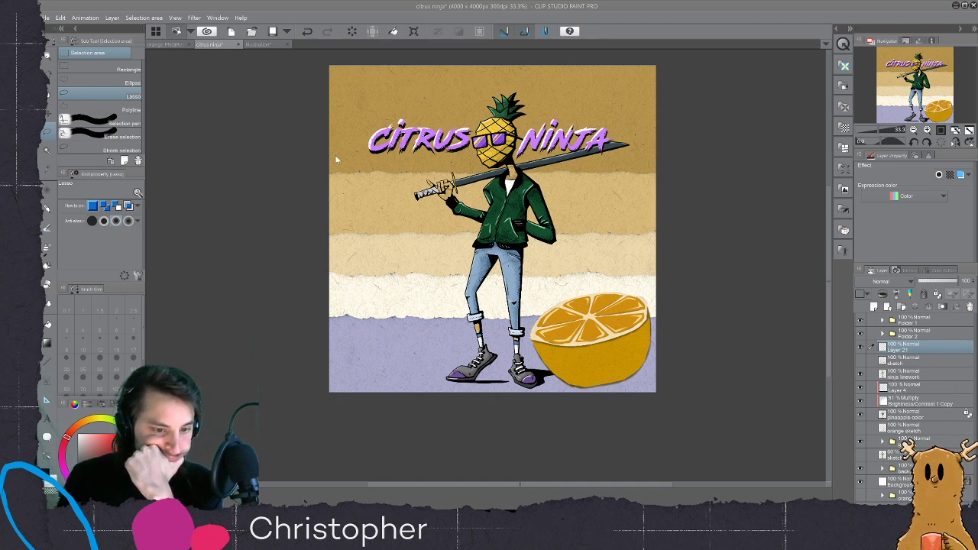
- Copy the paper from torn paper_2.psd into the citrus ninja artwork and place it over the ninja's sword arm and leg
left_click(716, 266)
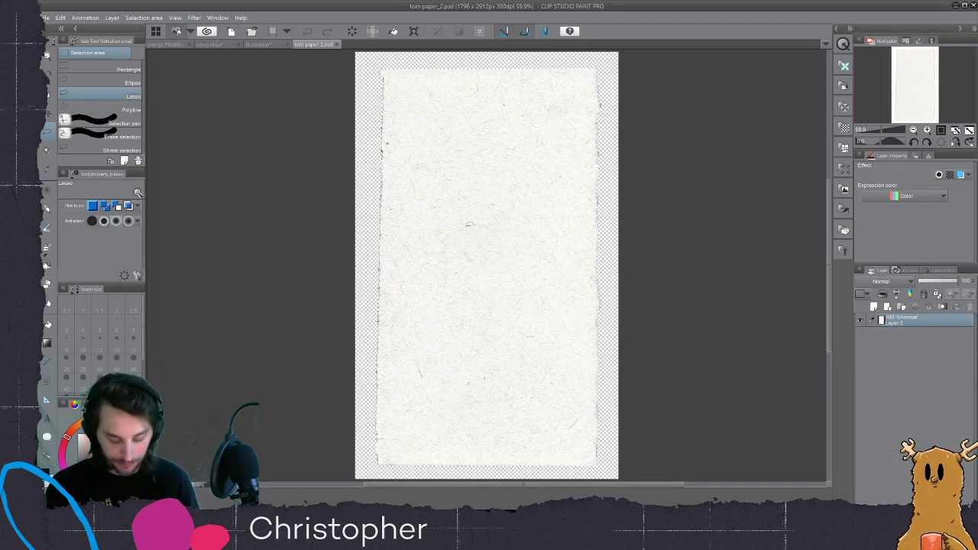
key("k")
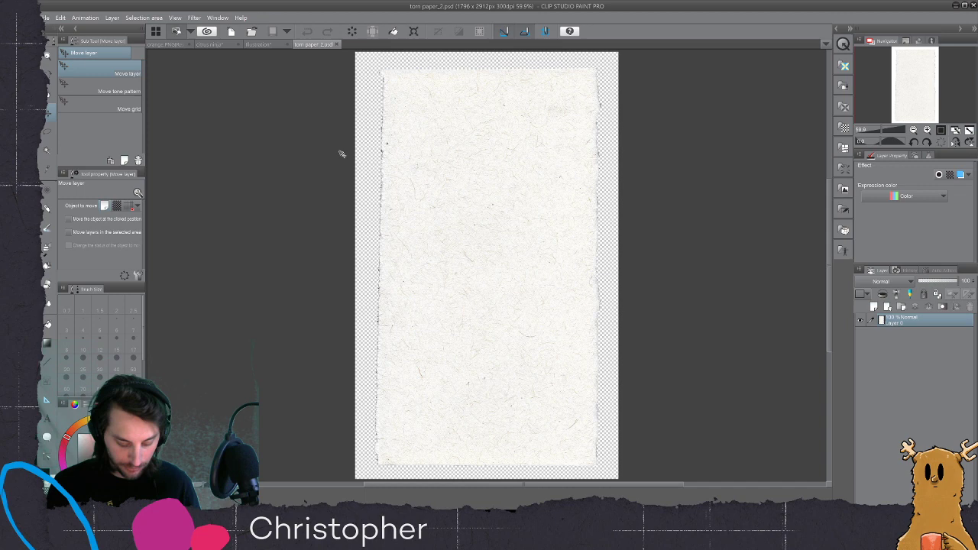
left_click(212, 46)
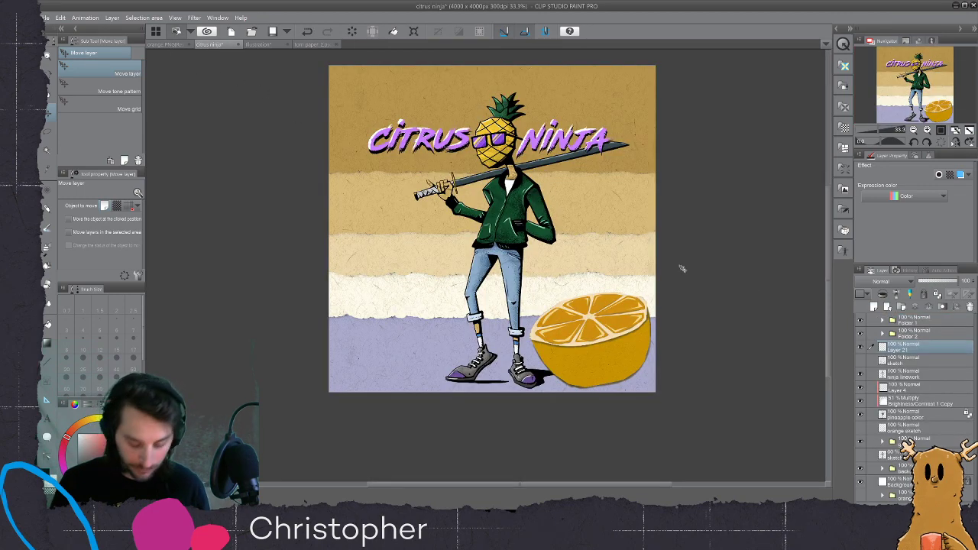
key("ctrl+v")
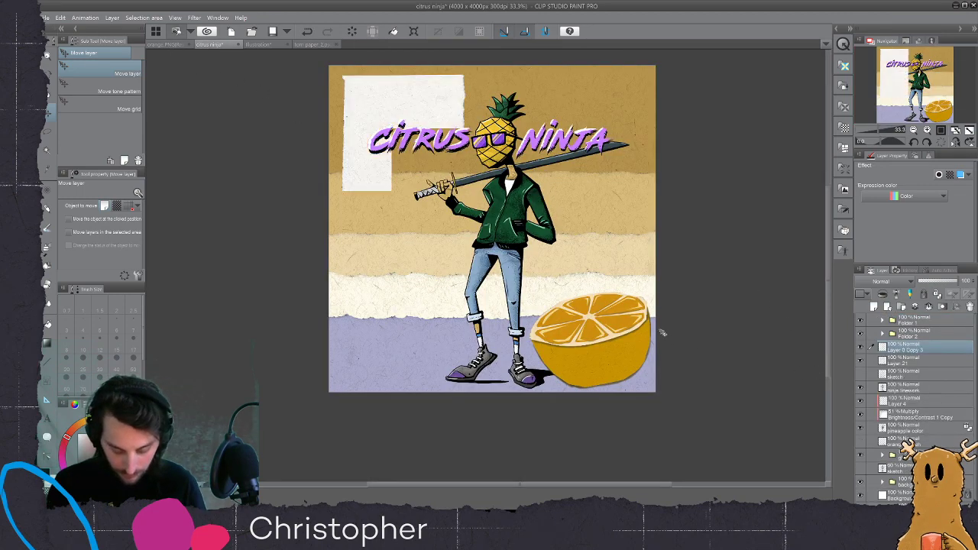
left_click_drag(417, 219, 459, 292)
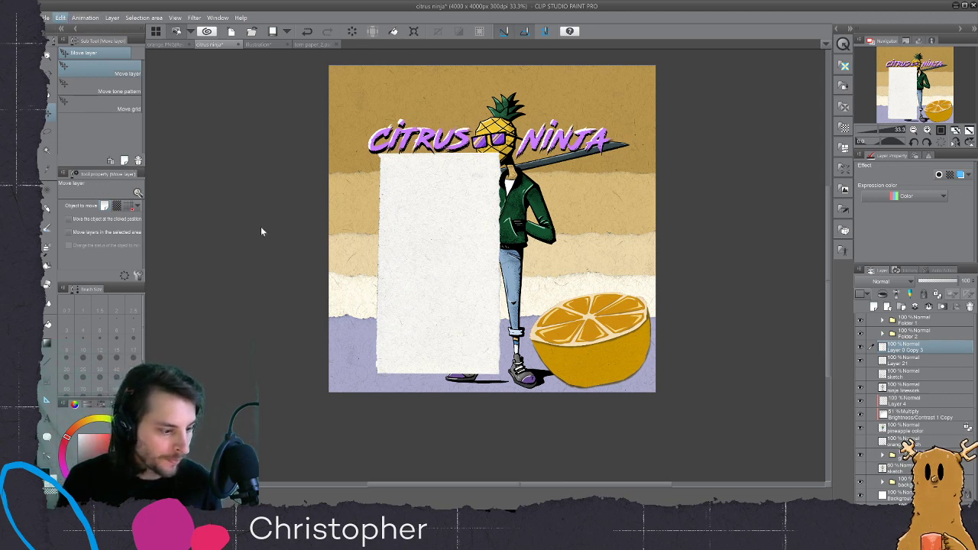
- Start a mesh transformation on the pasted paper, round its lower corners, bulge its lower sides and shift it down beside the ninja
key("ctrl+t")
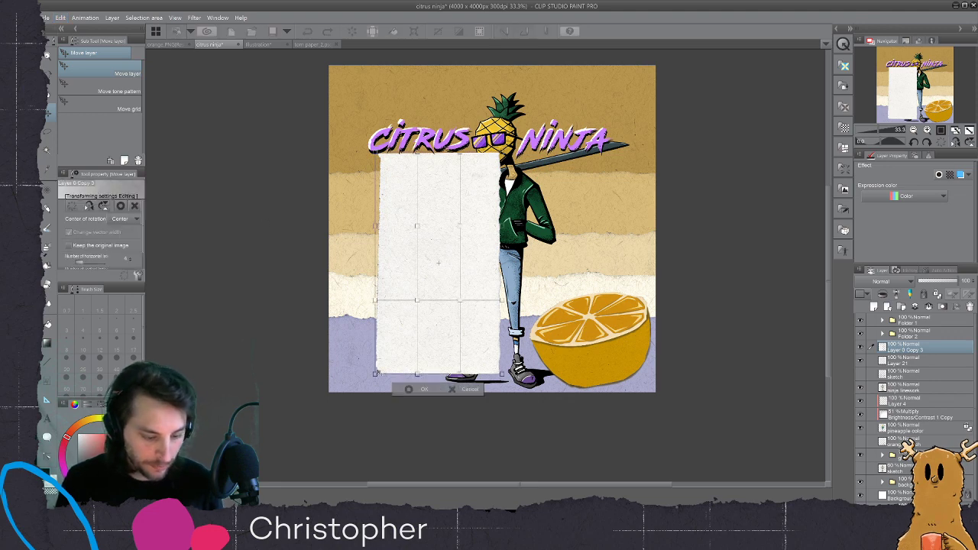
left_click_drag(503, 375, 516, 353)
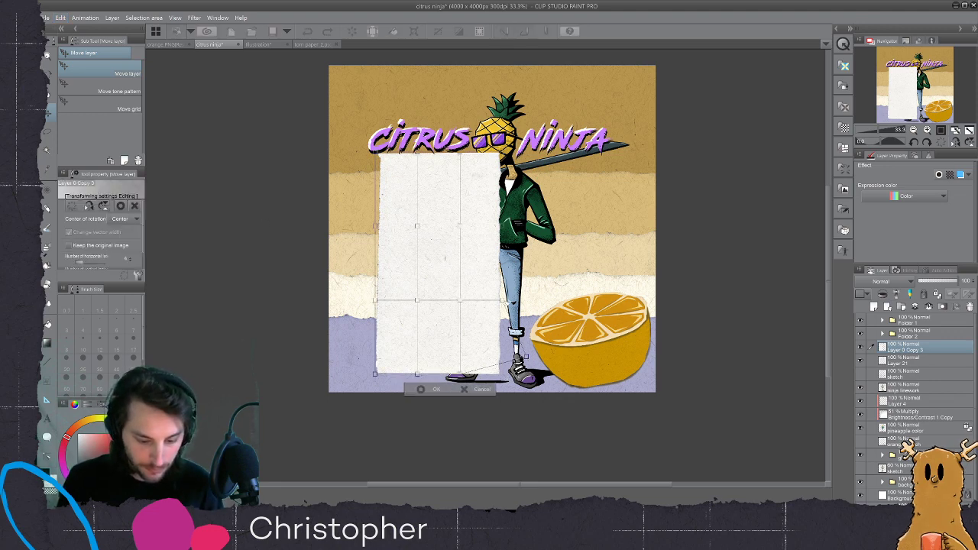
left_click_drag(502, 301, 513, 281)
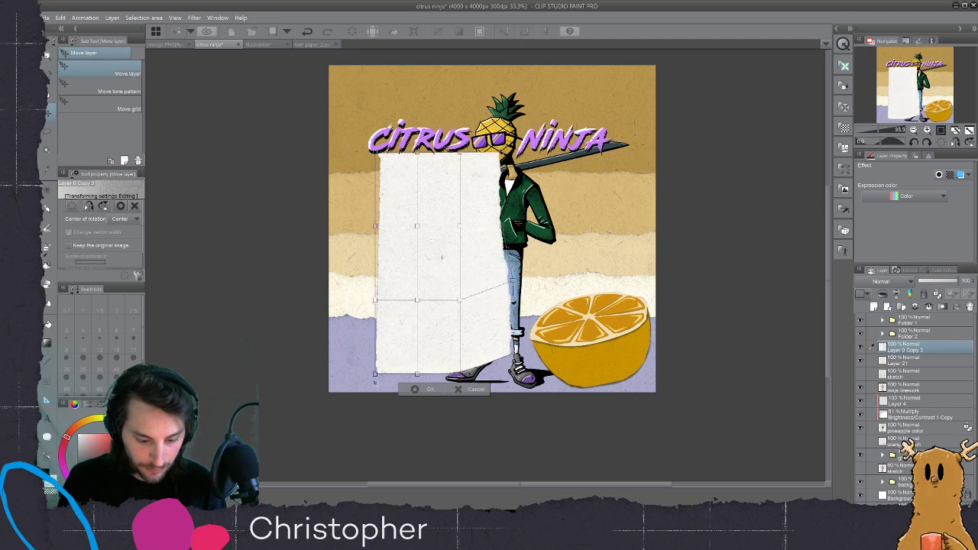
scroll(375, 383, "up", 1)
left_click_drag(517, 234, 486, 280)
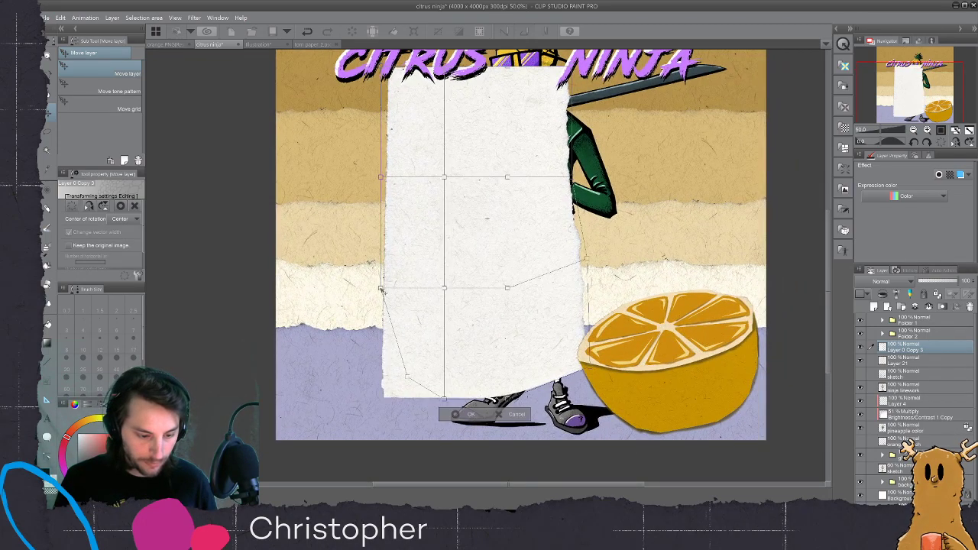
left_click_drag(380, 288, 358, 322)
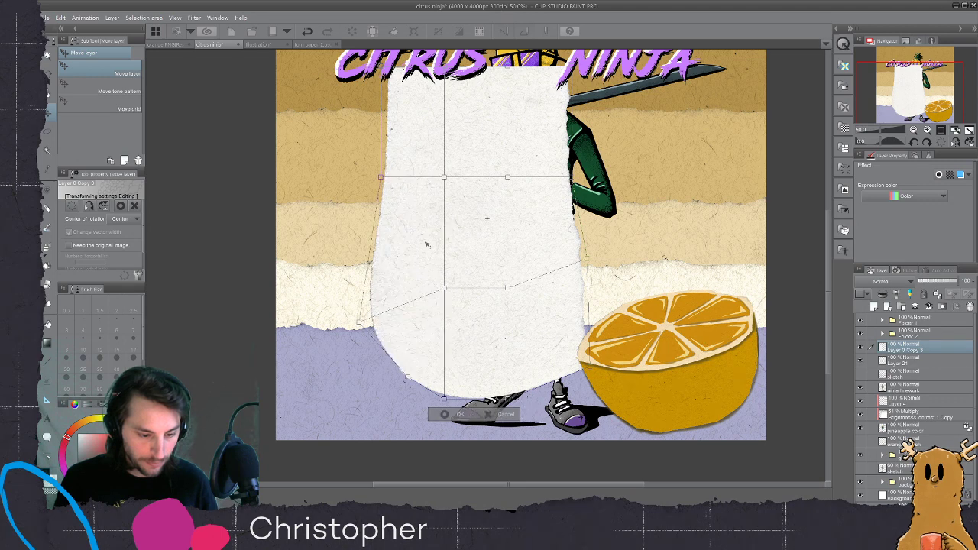
left_click_drag(482, 314, 456, 340)
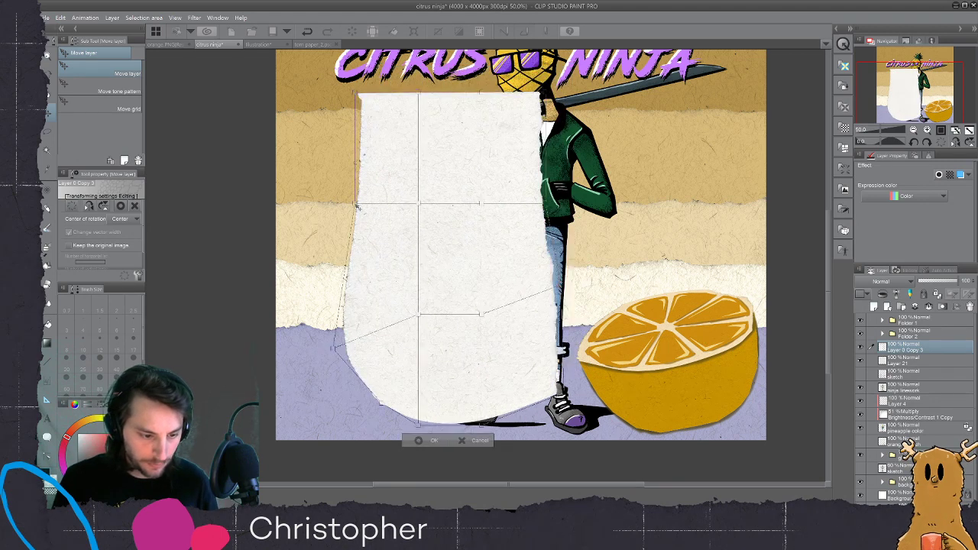
- Pull the paper's middle mesh points and sides downward to gather the grid in its lower half
left_click_drag(374, 243, 373, 252)
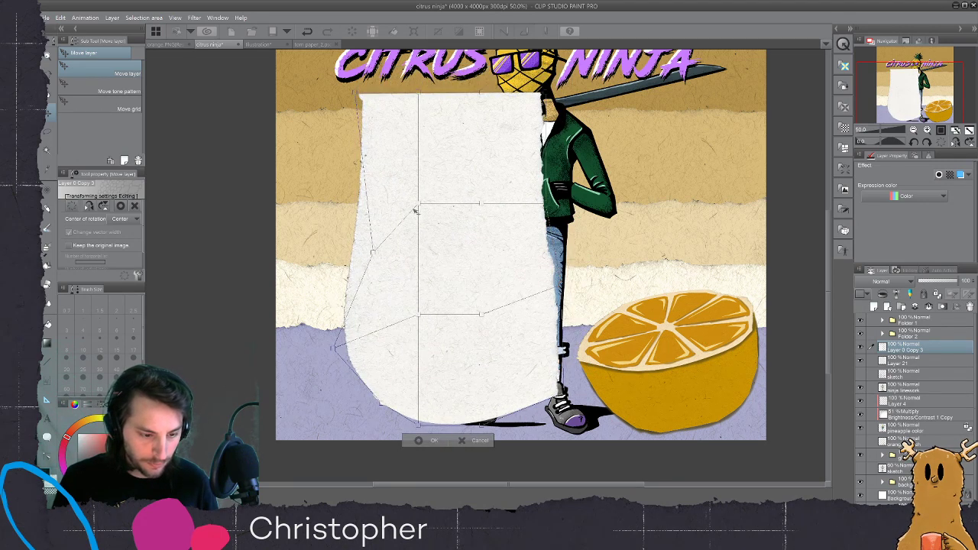
left_click_drag(419, 203, 432, 258)
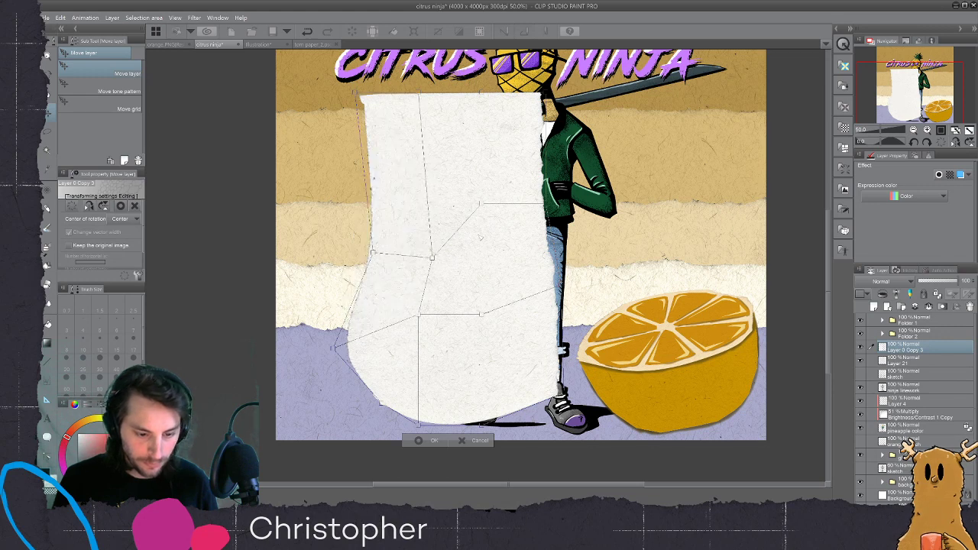
left_click_drag(480, 204, 482, 266)
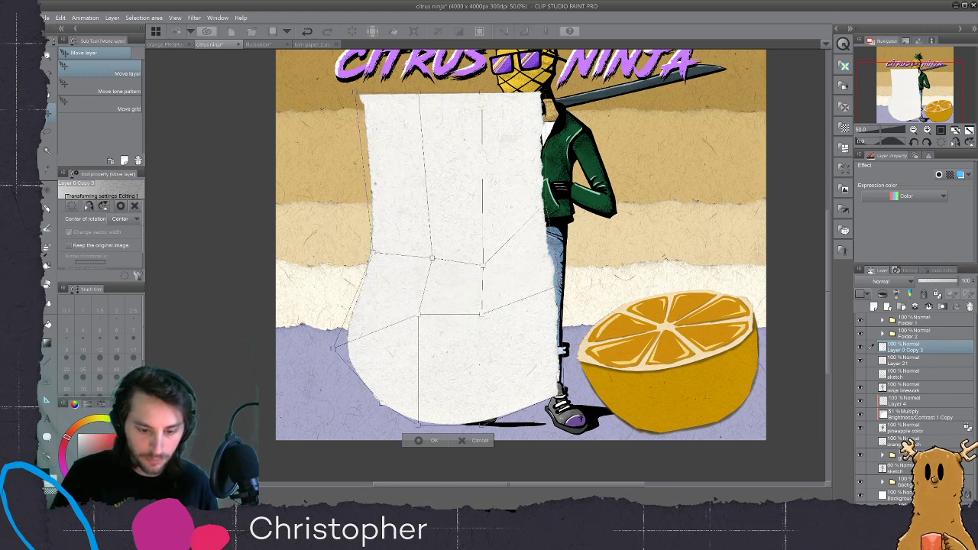
left_click_drag(555, 298, 552, 315)
left_click_drag(481, 313, 483, 346)
left_click_drag(422, 329, 430, 281)
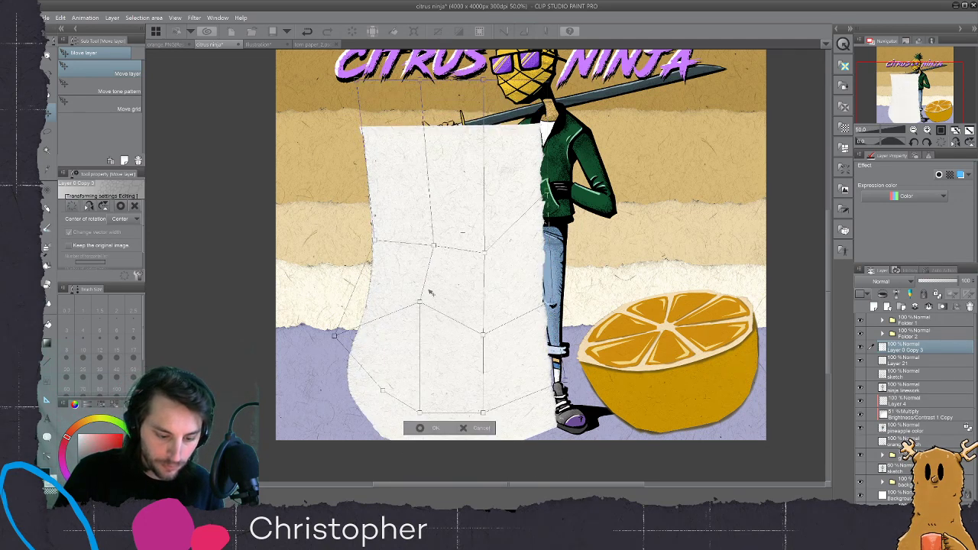
left_click_drag(420, 304, 419, 331)
- Bring the paper's top corners and edge points down and adjust its sides so the sheet curves into an egg shape
left_click_drag(388, 125, 425, 208)
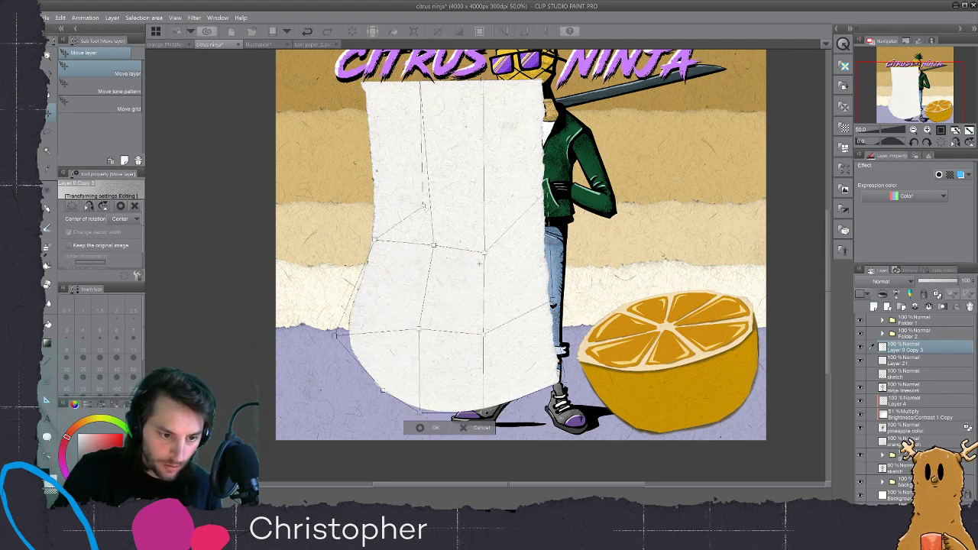
left_click_drag(423, 83, 503, 230)
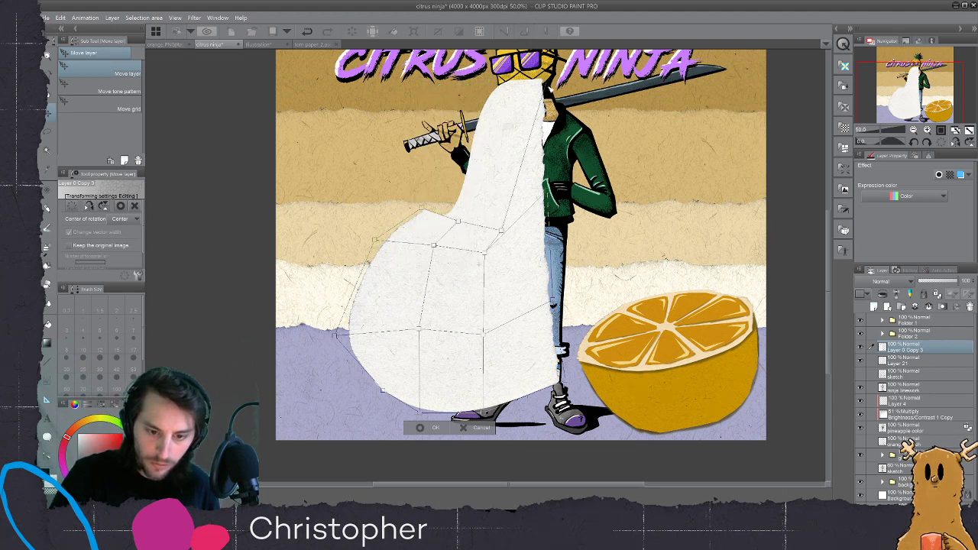
left_click_drag(548, 87, 531, 251)
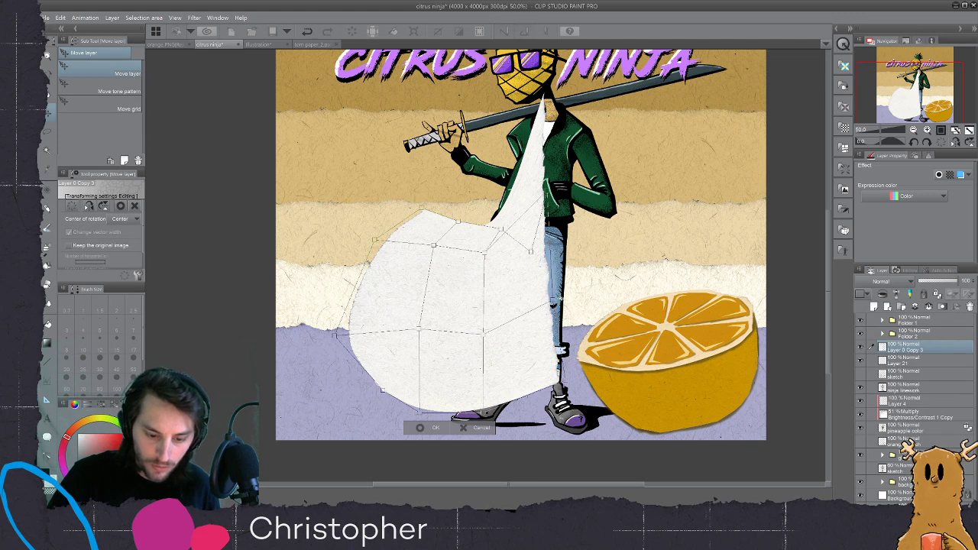
left_click_drag(552, 304, 548, 328)
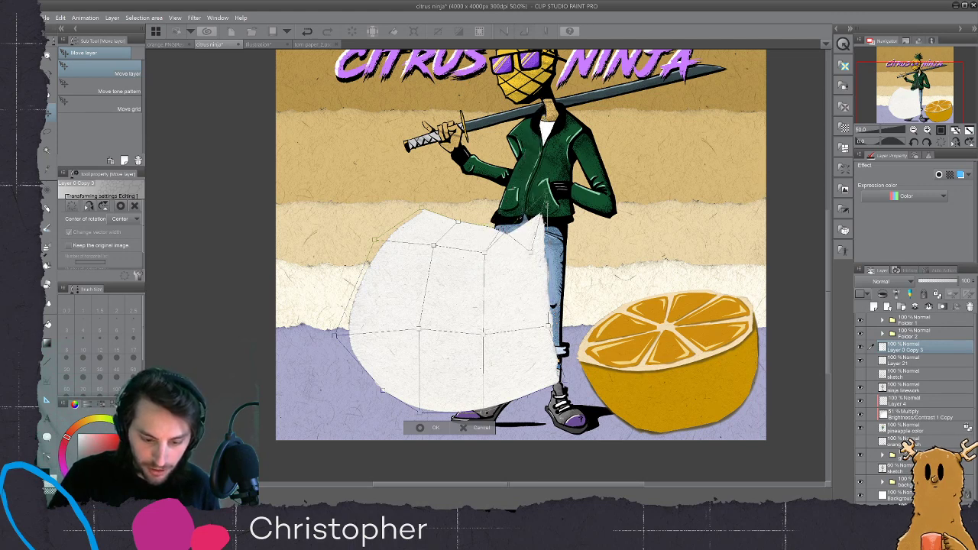
left_click_drag(548, 199, 521, 297)
left_click_drag(486, 254, 559, 290)
left_click_drag(501, 225, 459, 208)
mouse_move(564, 380)
left_mouse_down()
mouse_move(532, 384)
mouse_move(549, 398)
mouse_move(549, 382)
left_mouse_up()
left_click_drag(337, 334, 350, 335)
left_click_drag(375, 239, 373, 245)
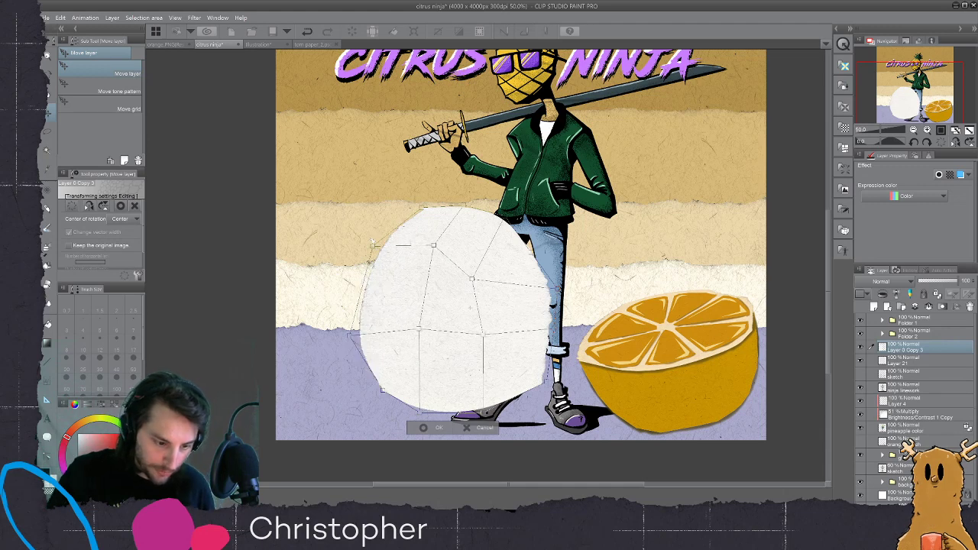
- Lower the egg's upper mesh points and tuck in its sides to turn the paper into a rounder ball
left_click_drag(434, 247, 425, 283)
left_click_drag(458, 221, 459, 238)
left_click_drag(422, 208, 424, 230)
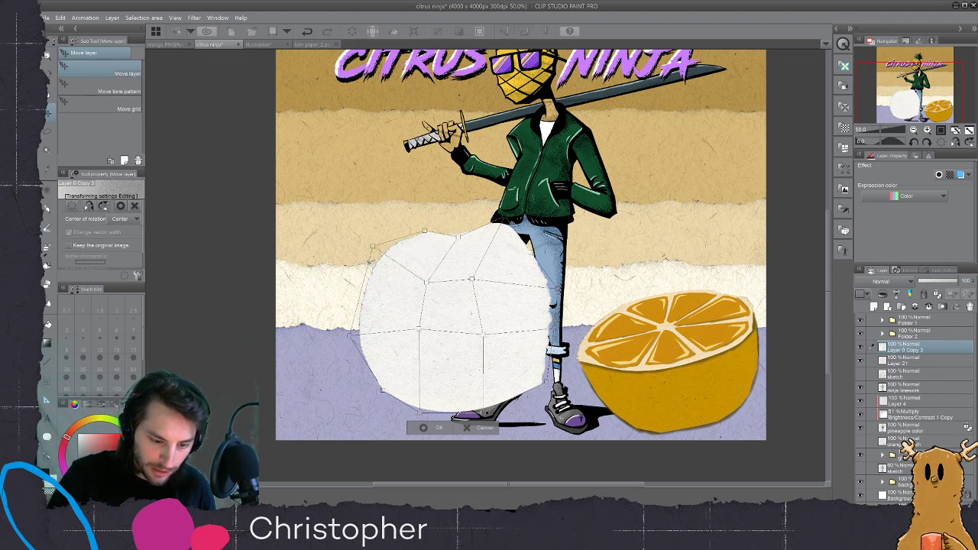
left_click_drag(375, 249, 375, 272)
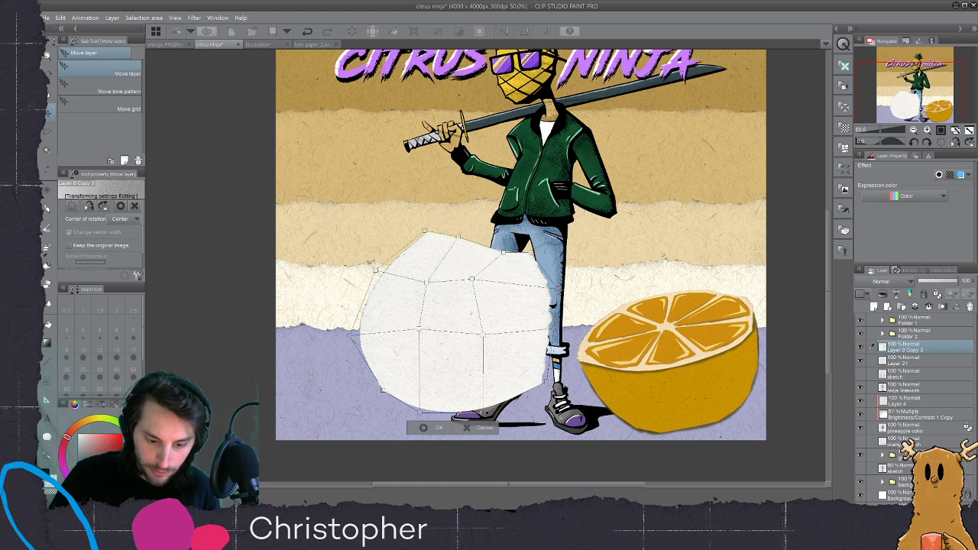
left_click_drag(560, 290, 545, 304)
left_click_drag(533, 253, 533, 276)
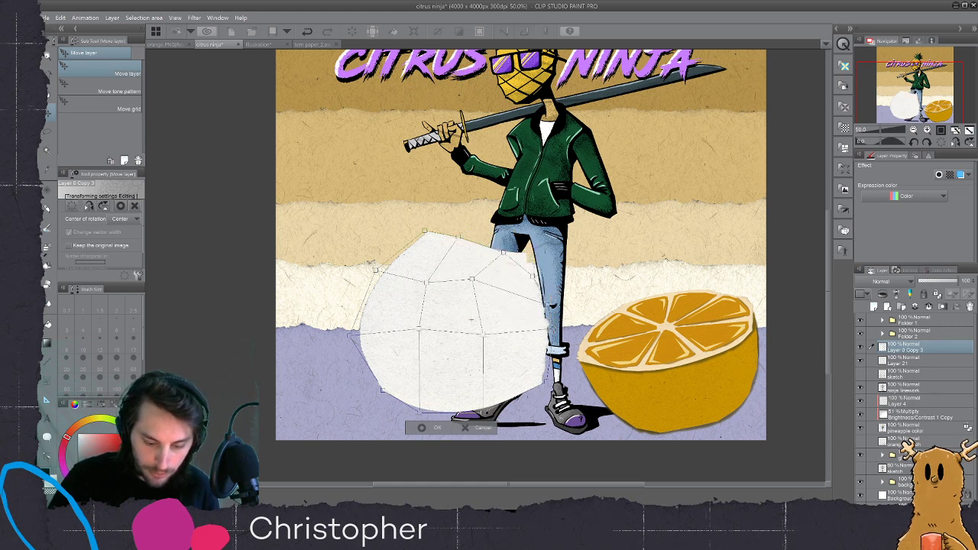
left_click_drag(551, 333, 545, 335)
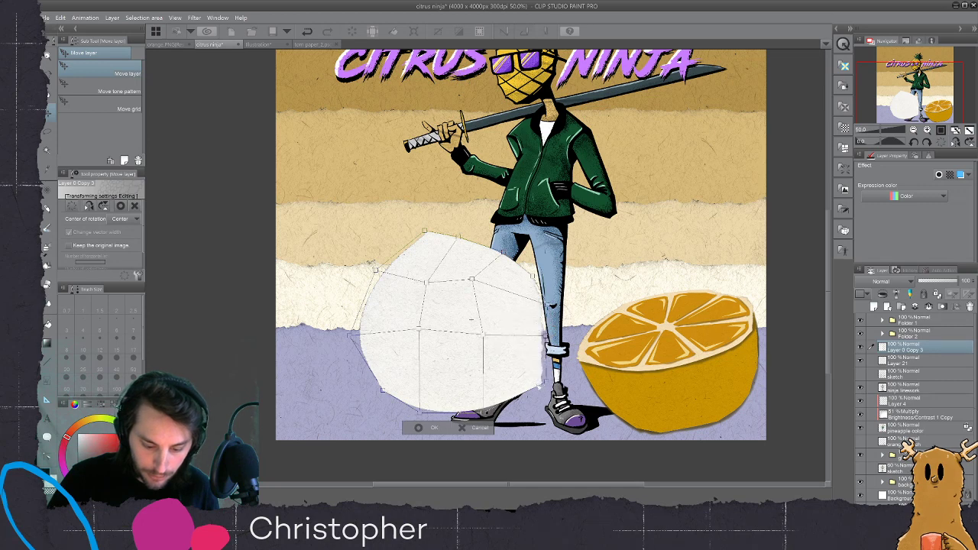
left_click_drag(528, 465, 526, 462)
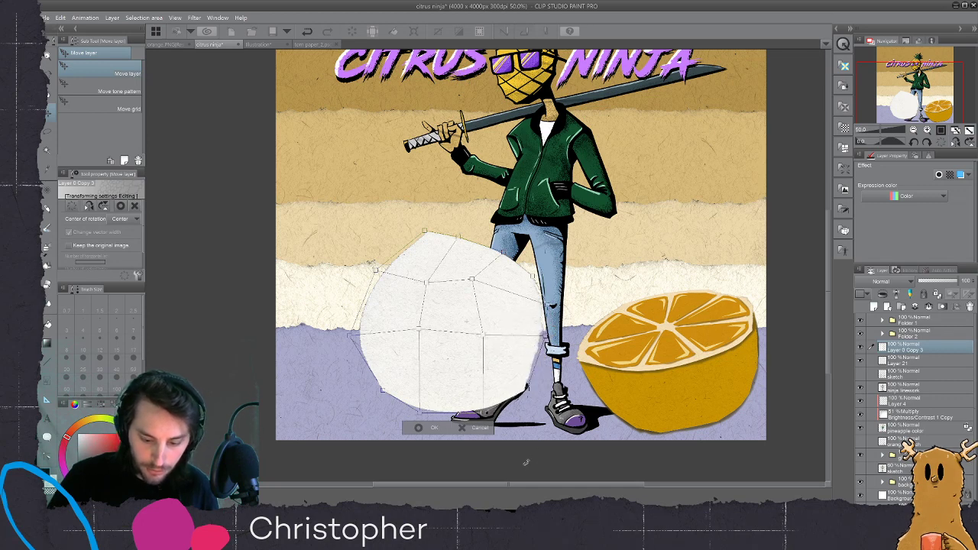
left_click_drag(461, 238, 518, 253)
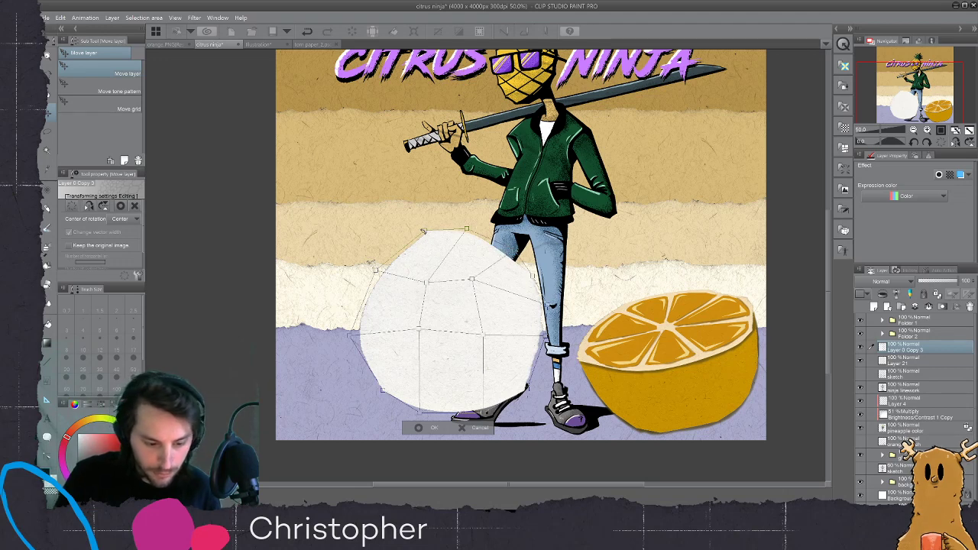
left_click_drag(424, 231, 406, 238)
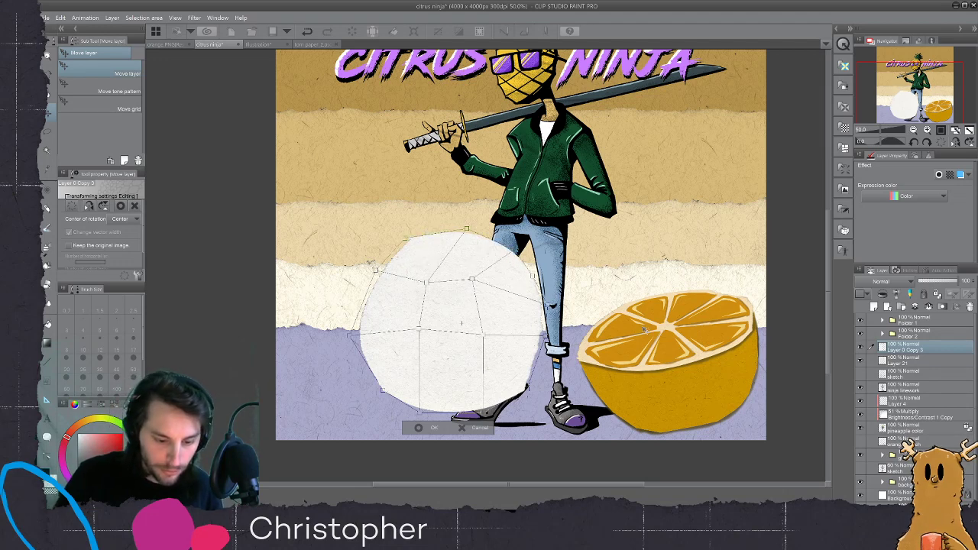
- Fine-tune the inner mesh points of the round paper and apply the mesh transformation
left_click_drag(472, 280, 480, 289)
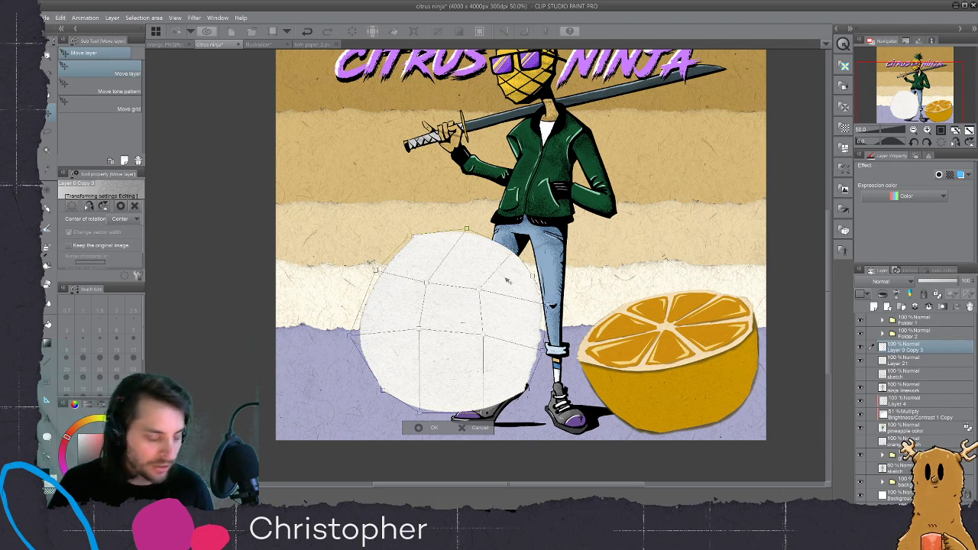
left_click_drag(419, 330, 422, 339)
left_click_drag(483, 337, 483, 346)
left_click_drag(482, 293, 497, 306)
left_click_drag(483, 347, 485, 353)
left_click_drag(423, 339, 426, 345)
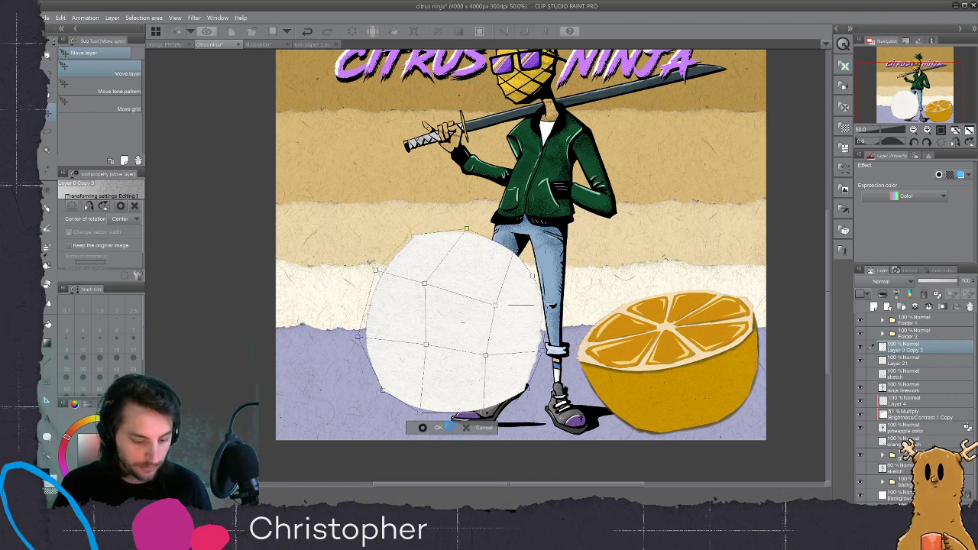
key("Return")
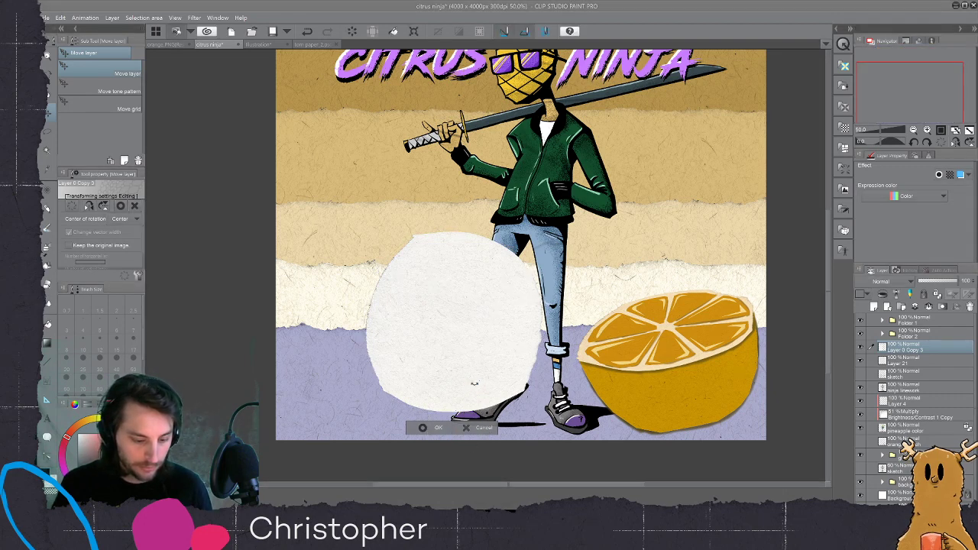
- Shift the round paper up and left, then distort its corners into a slightly tilted ball beside the ninja's legs and apply
left_click_drag(487, 349, 458, 338)
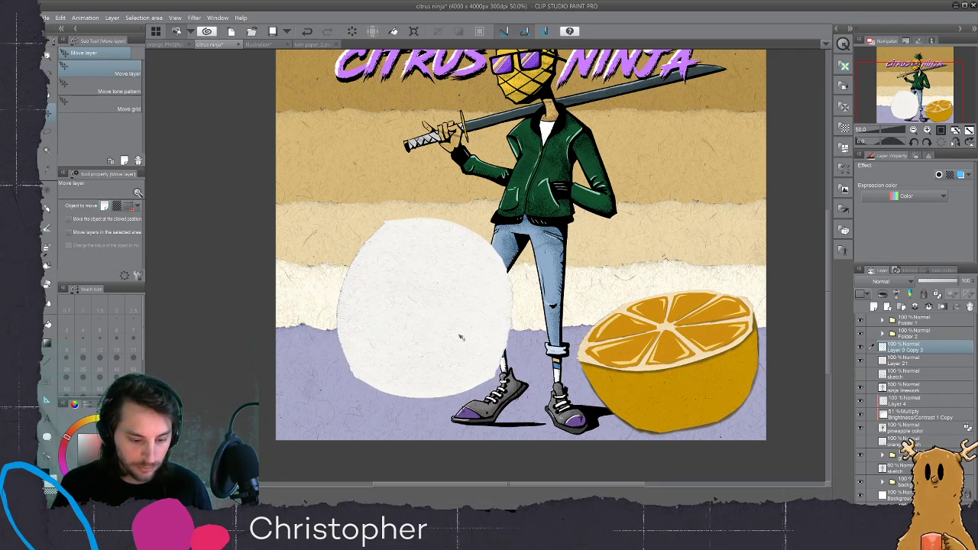
key("ctrl+t")
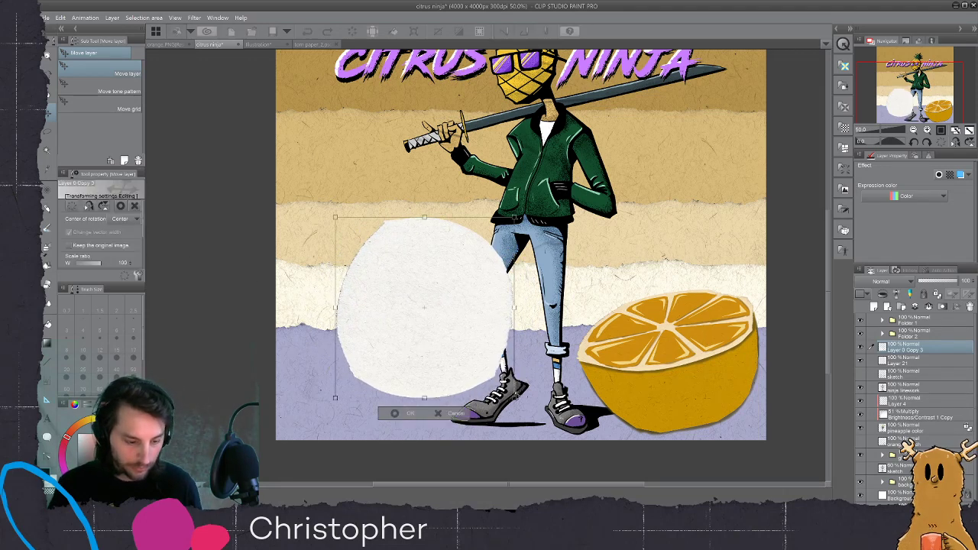
mouse_move(514, 400)
left_mouse_down()
mouse_move(527, 405)
mouse_move(524, 391)
left_mouse_up()
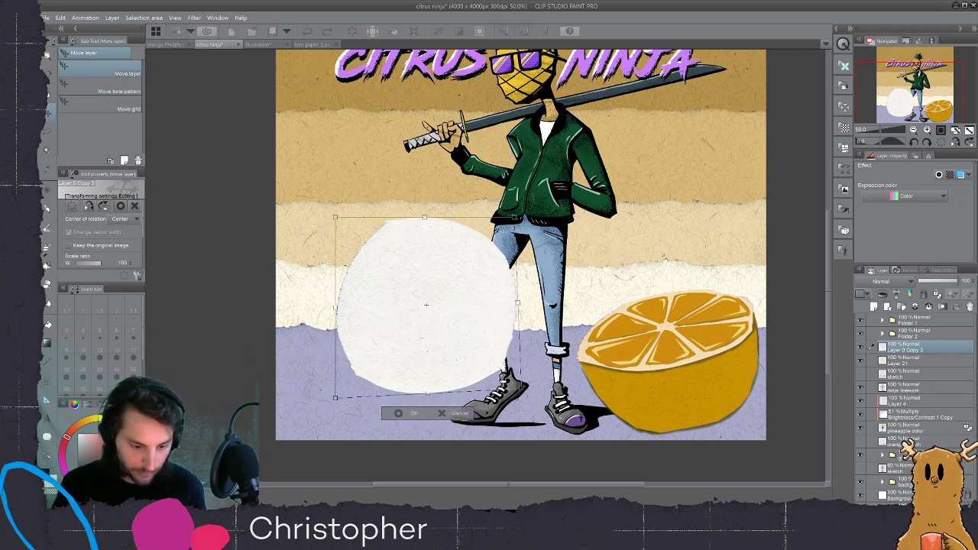
left_click_drag(515, 217, 498, 211)
left_click_drag(336, 217, 331, 224)
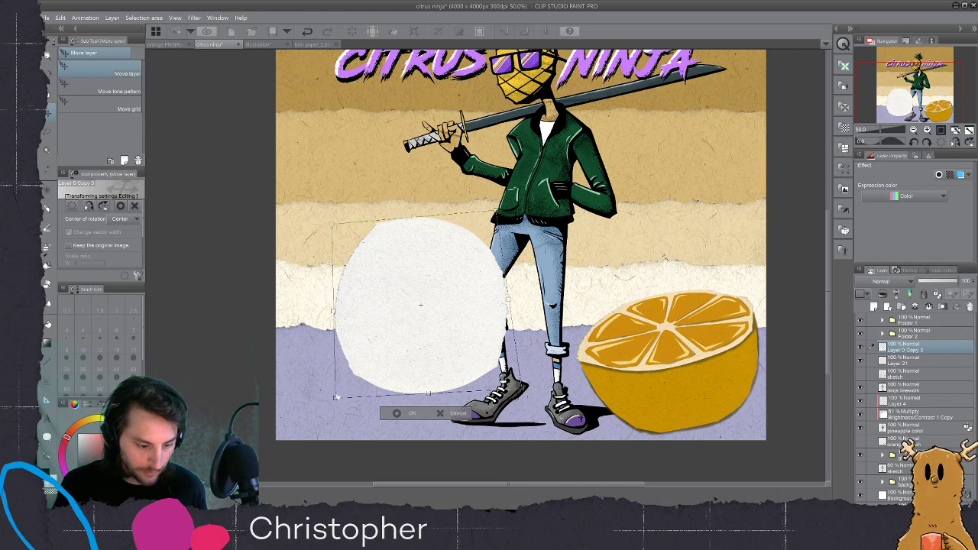
left_click_drag(335, 397, 353, 400)
left_click_drag(462, 308, 462, 320)
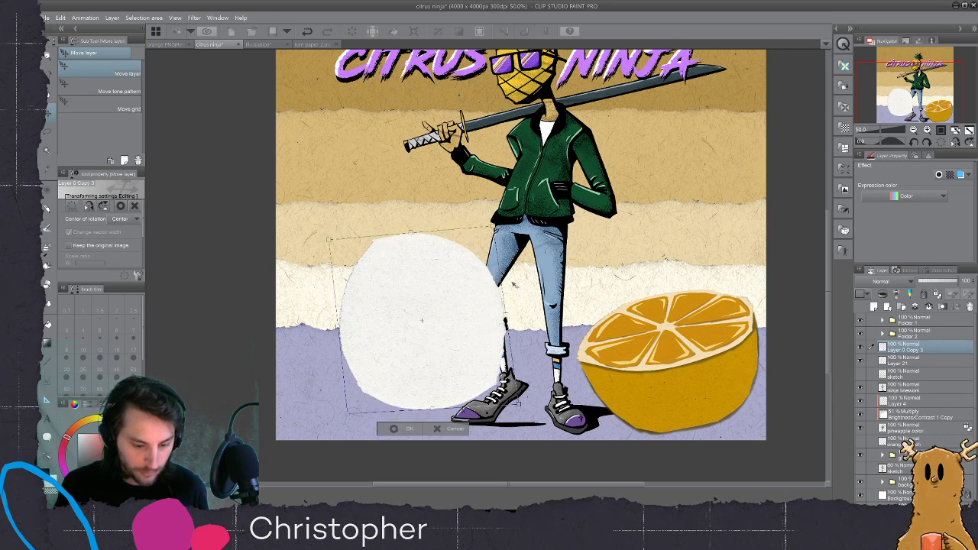
key("Return")
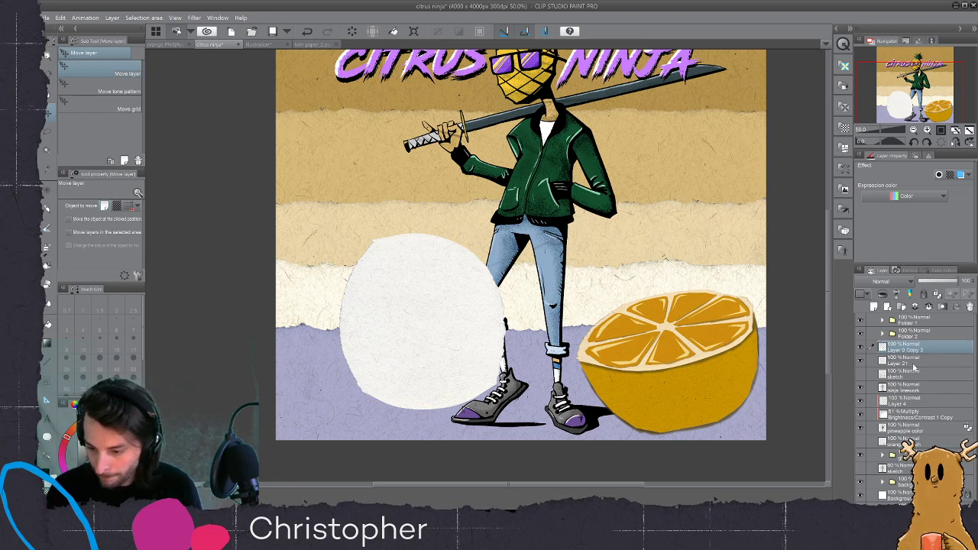
- Add a new layer above the round paper layer
left_click(874, 308)
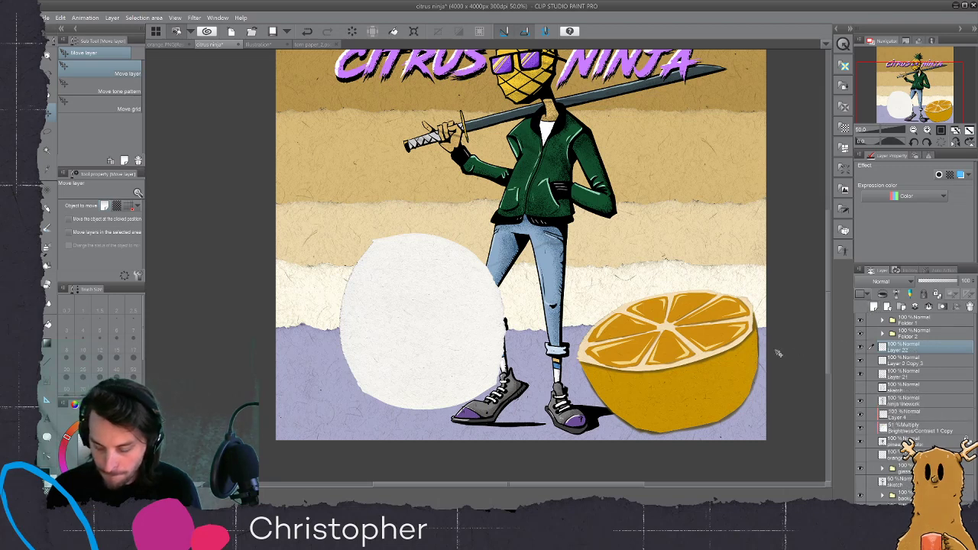
key("p")
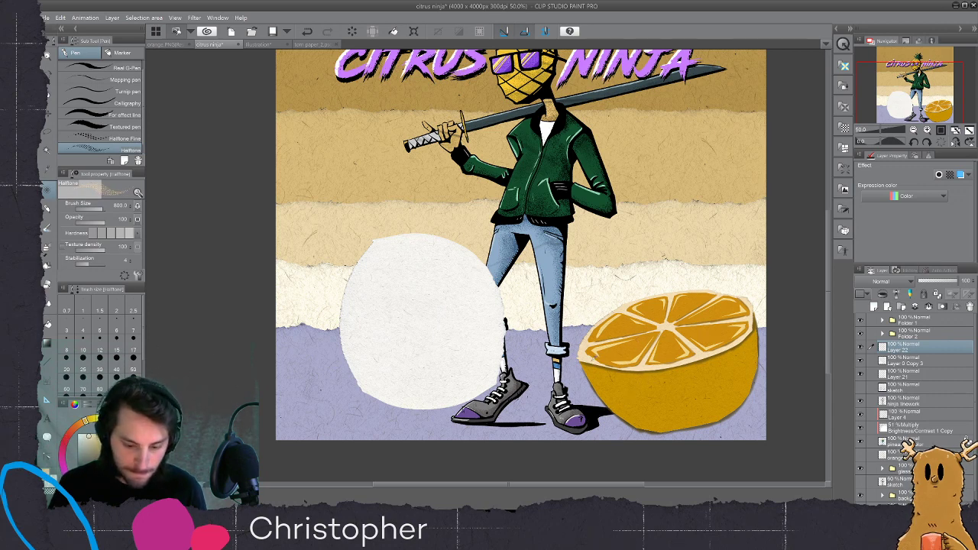
left_click(433, 324)
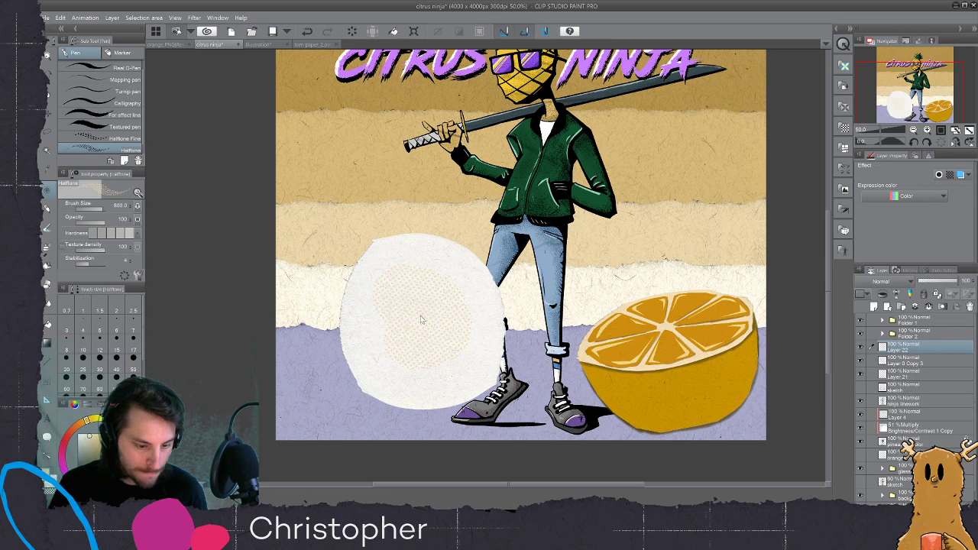
key("ctrl+z")
- Cover the round paper in cream with the For effect line pen at size 500, clipping the colour layer to the paper
key("p")
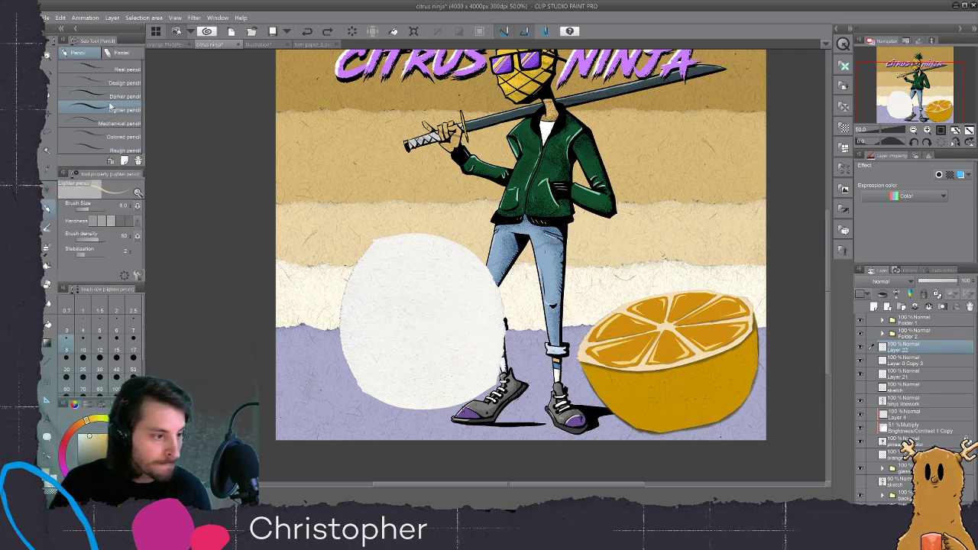
key("p")
left_click(98, 113)
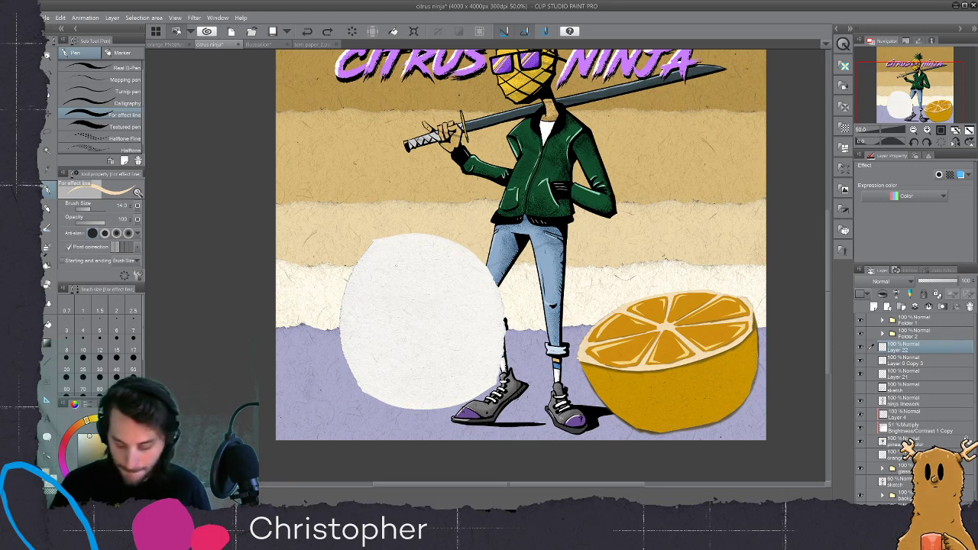
mouse_move(397, 269)
left_mouse_down("ctrl+alt")
mouse_move(393, 253)
mouse_move(372, 240)
mouse_move(398, 344)
mouse_move(385, 393)
mouse_move(466, 393)
mouse_move(352, 305)
left_mouse_up("ctrl+alt")
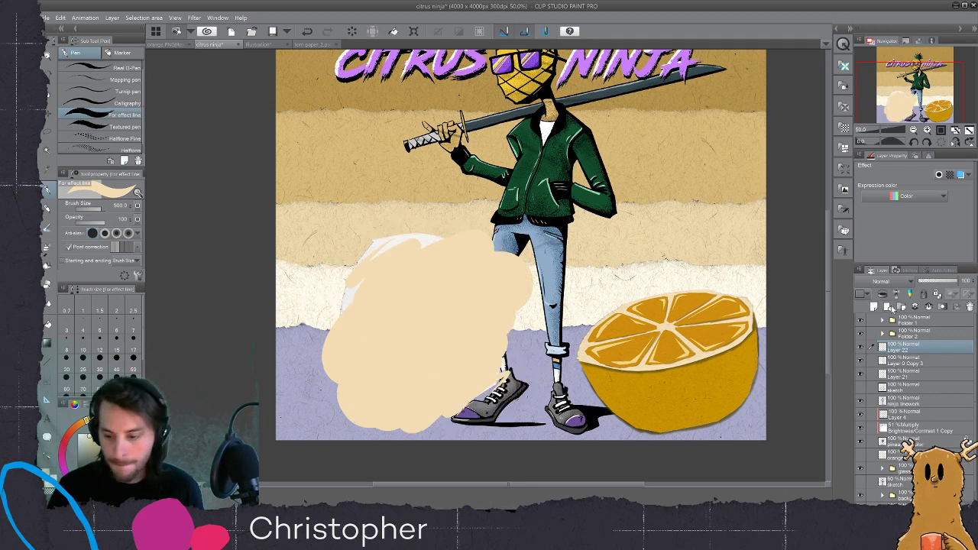
left_click(884, 294)
left_click_drag(413, 261, 344, 306)
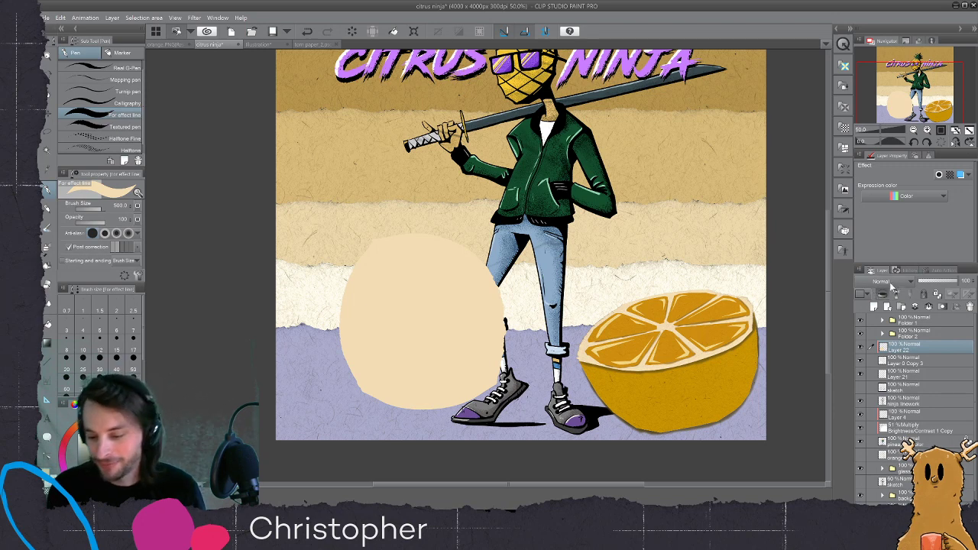
- Set the colour layer to Multiply and repaint the round paper in a lighter cream
left_click(887, 51)
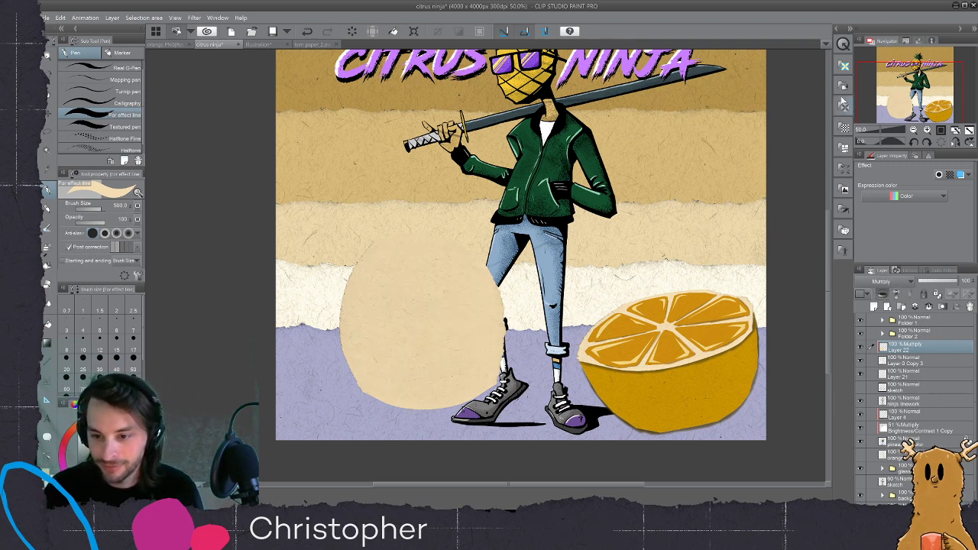
left_click(83, 434)
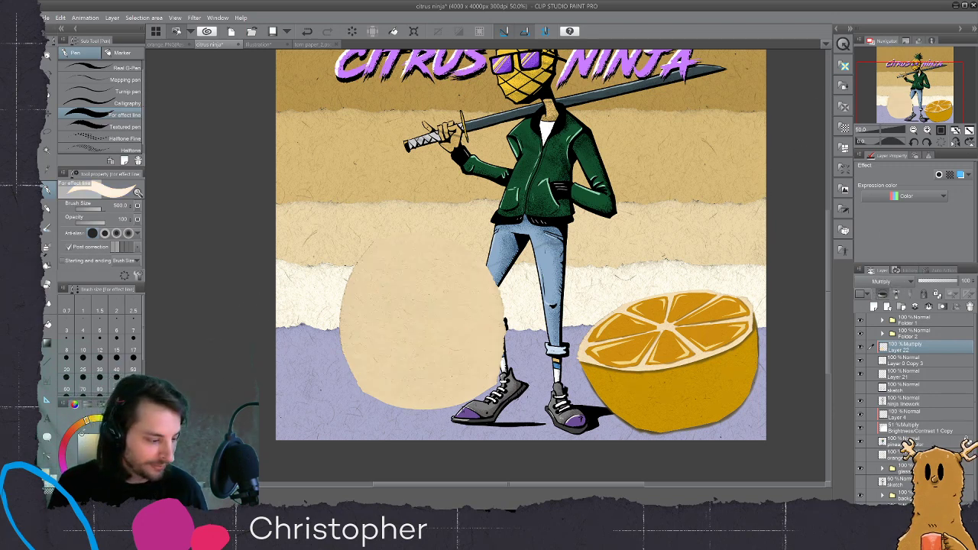
mouse_move(467, 264)
left_mouse_down()
mouse_move(372, 302)
mouse_move(369, 372)
mouse_move(448, 349)
mouse_move(489, 375)
left_mouse_up()
left_click(87, 434)
mouse_move(415, 312)
left_mouse_down()
mouse_move(480, 312)
mouse_move(460, 351)
mouse_move(474, 371)
mouse_move(454, 336)
mouse_move(451, 364)
left_mouse_up()
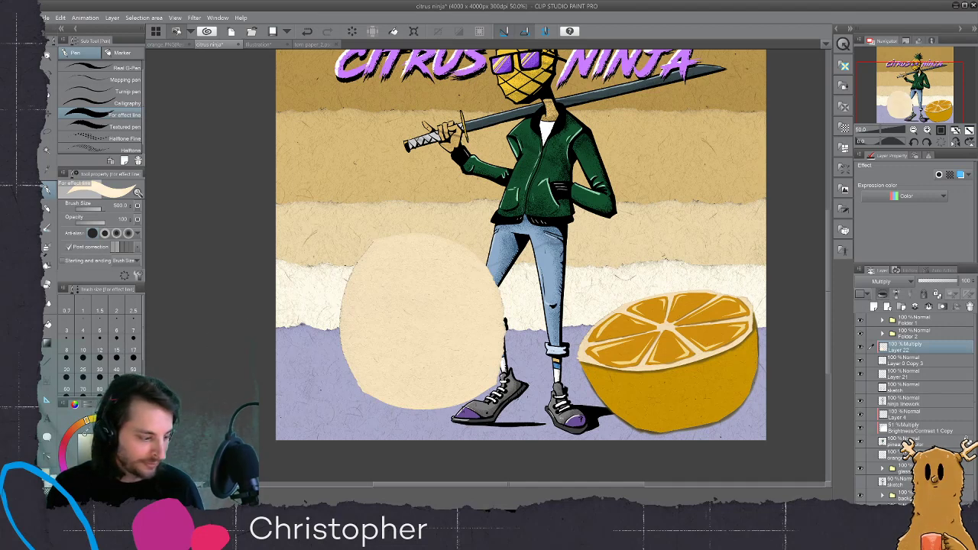
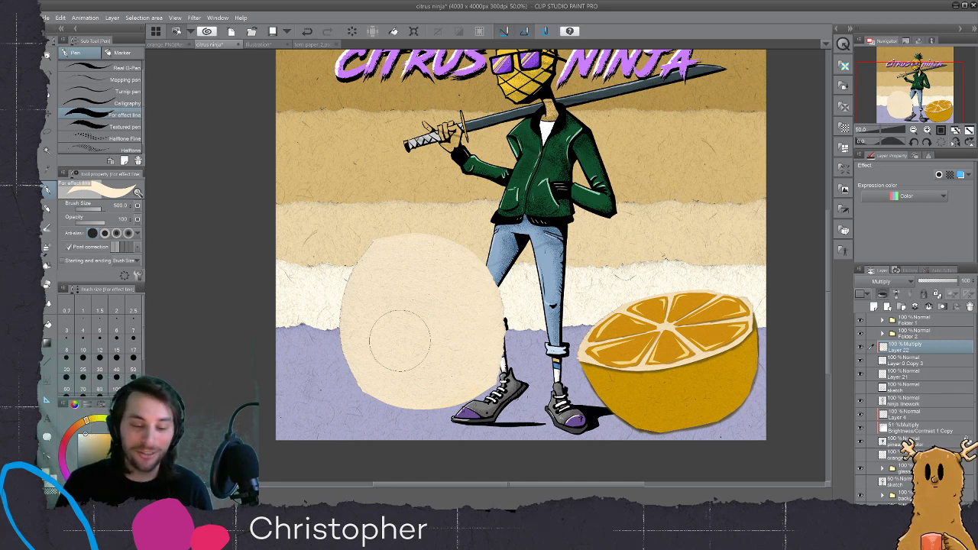
key("ctrl+t")
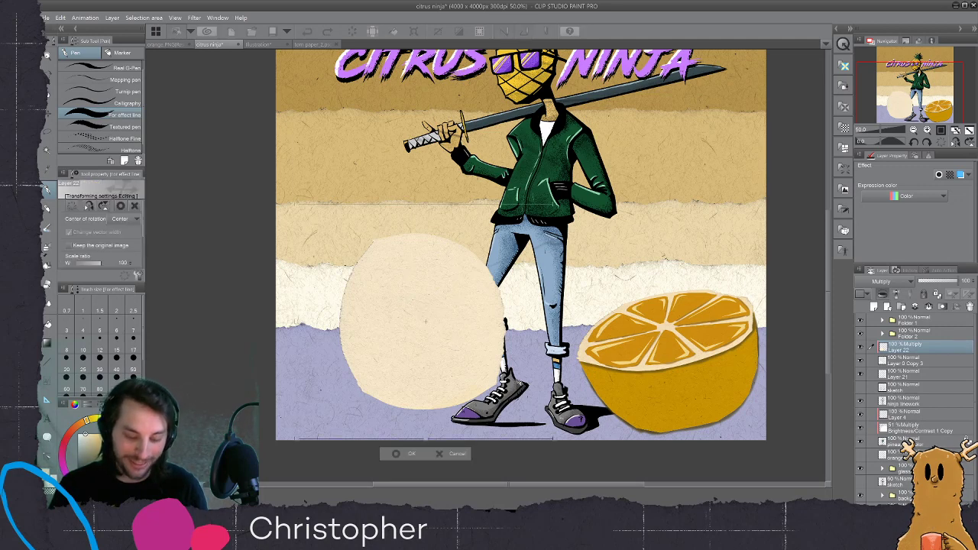
left_click_drag(556, 440, 537, 423)
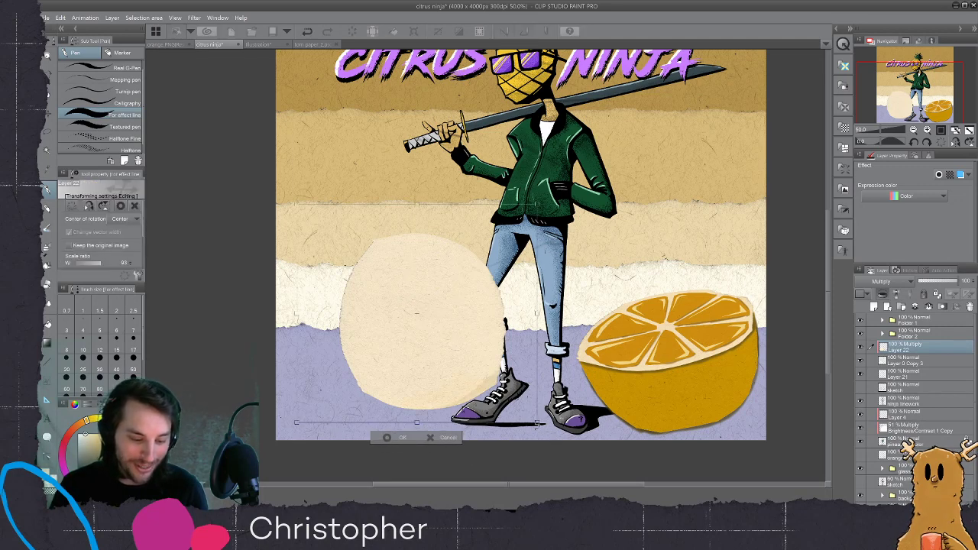
key("ctrl+z")
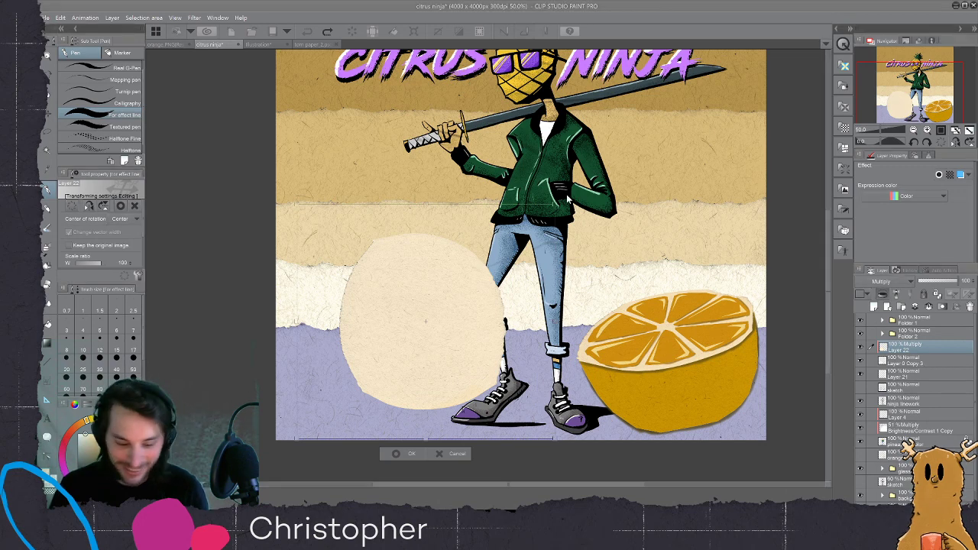
key("Escape")
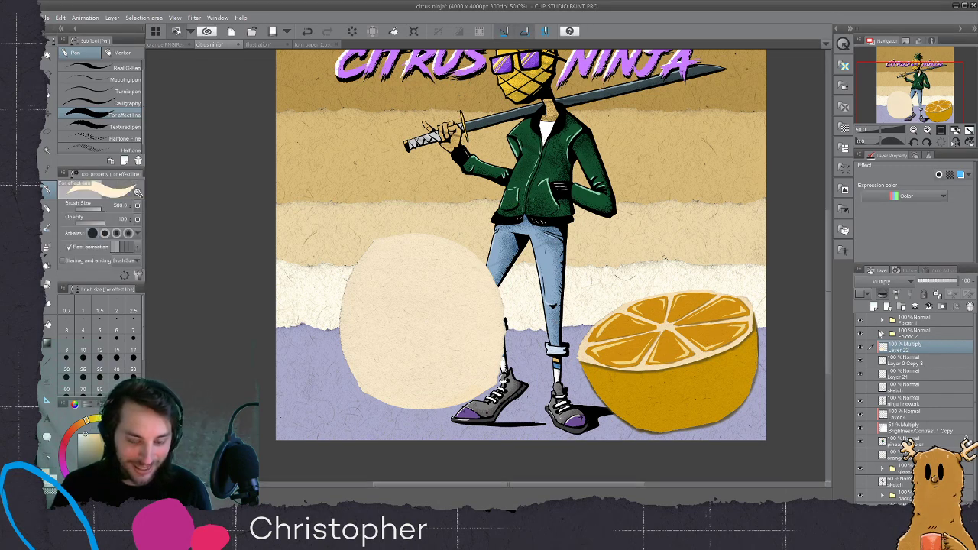
- Scale the round paper and its cream colour layer together to 93 percent and reposition them beside the ninja's shoe
left_click(917, 363, "ctrl")
key("ctrl+t")
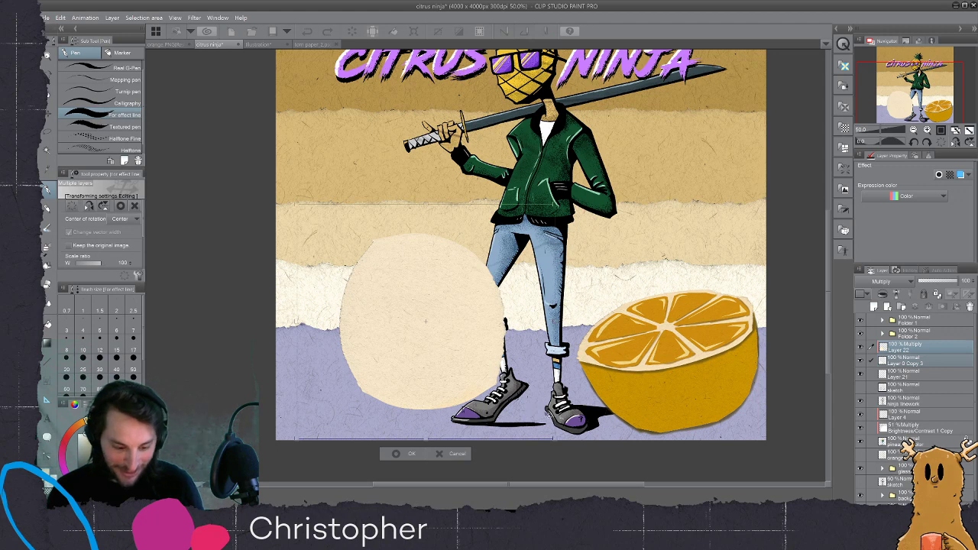
left_click_drag(555, 439, 540, 419)
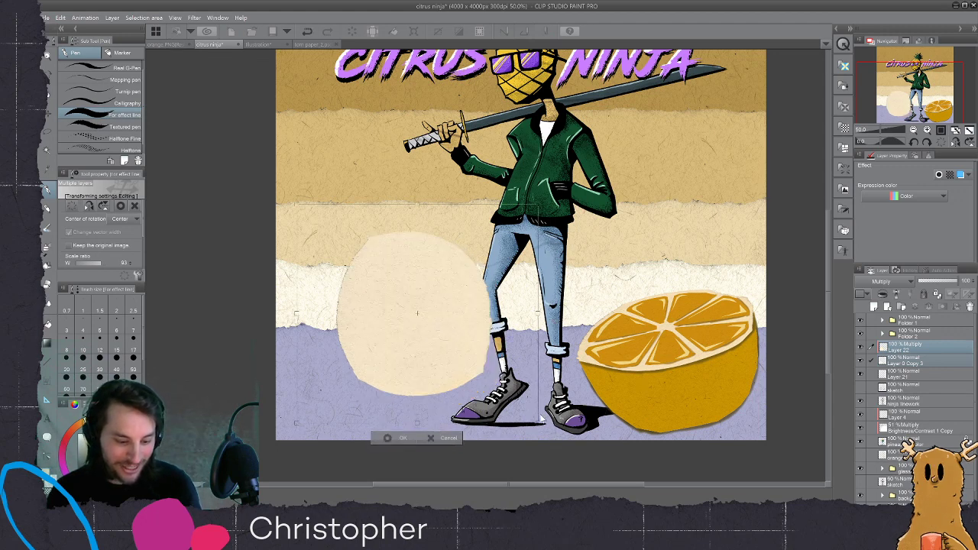
left_click_drag(409, 342, 452, 380)
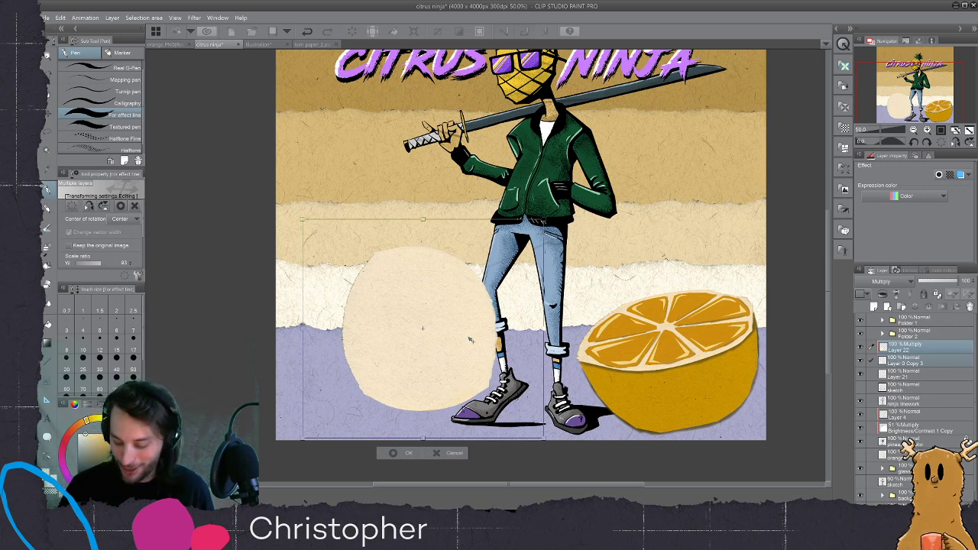
key("Return")
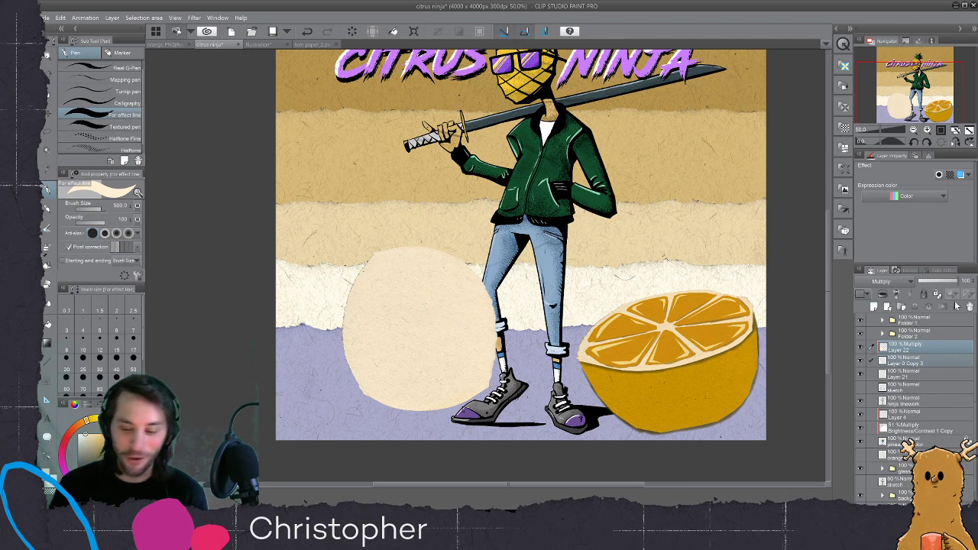
- On a new layer, sketch the rind arc near the paper's upper edge and a small centre circle with the Lighter pencil
left_click(874, 307)
key("m")
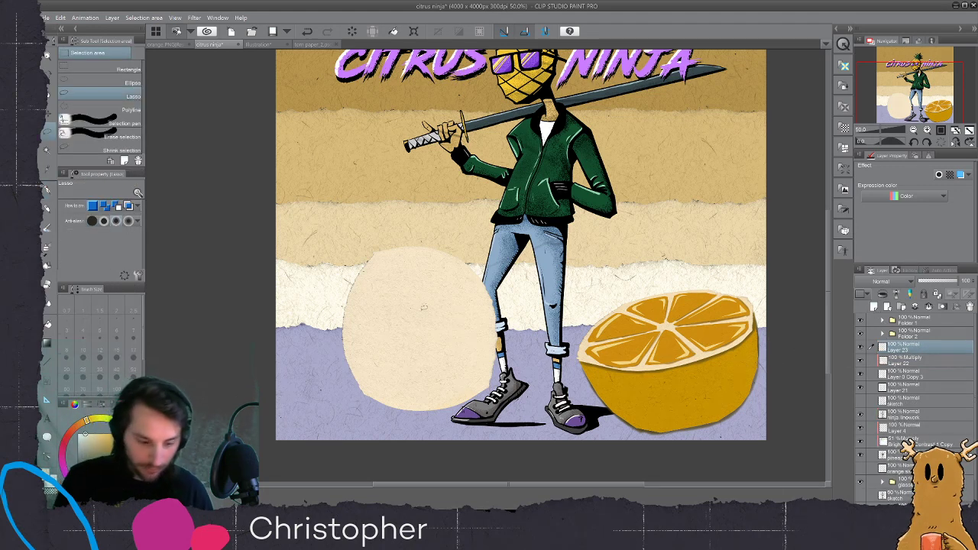
left_click(108, 110)
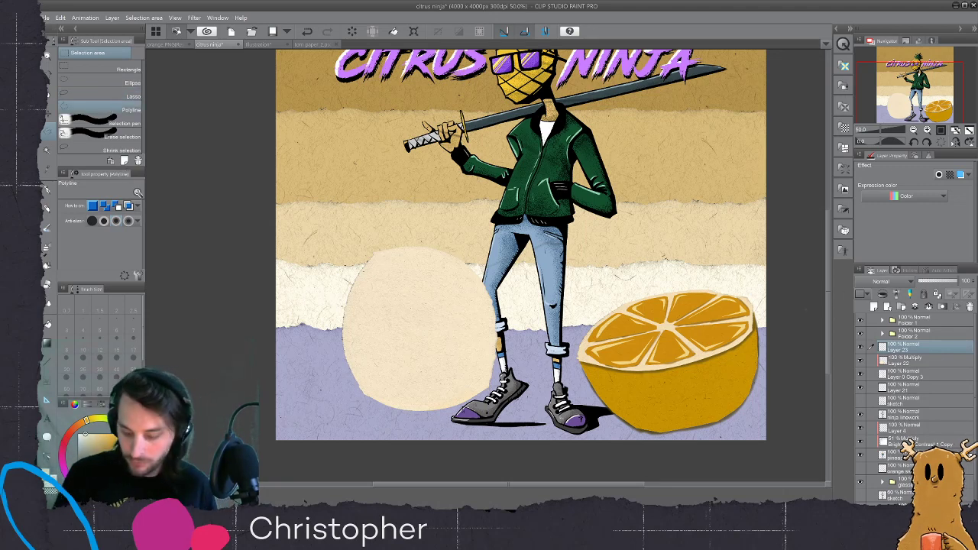
key("p")
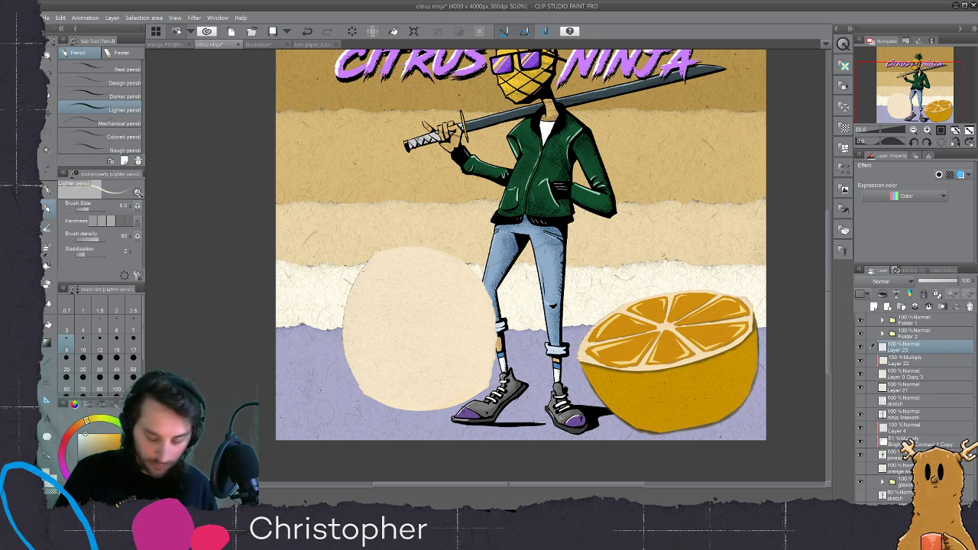
key("ctrl+z")
left_click_drag(383, 267, 441, 264)
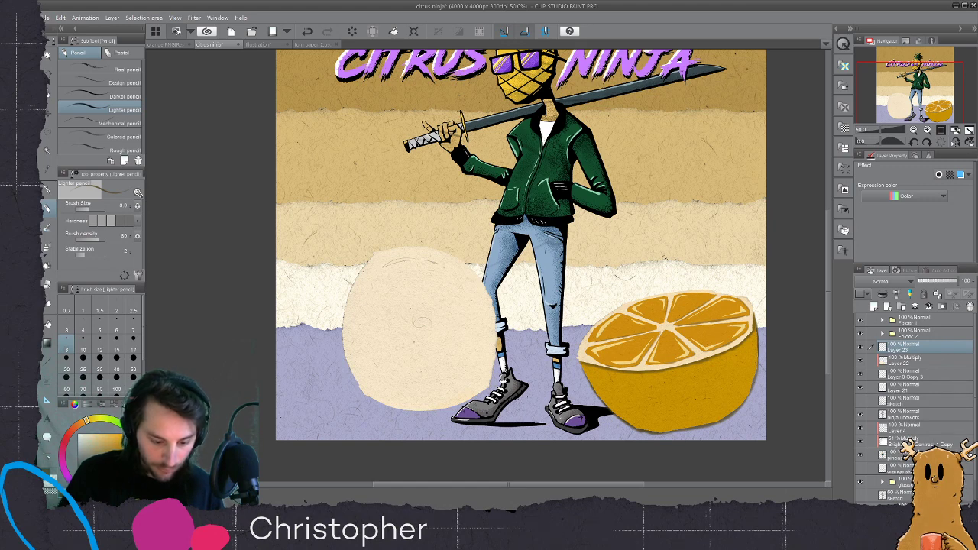
mouse_move(426, 317)
left_mouse_down()
mouse_move(414, 325)
mouse_move(428, 330)
left_mouse_up()
- Redraw the fruit's small centre circle with the Real pencil at size 10
key("bracketright")
key("bracketright")
left_click(114, 122)
key("bracketright")
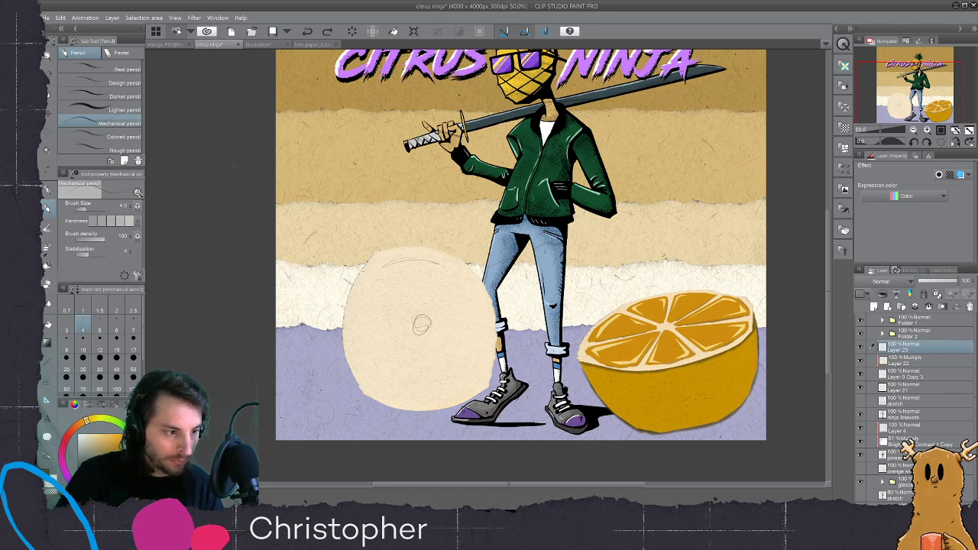
left_click(127, 70)
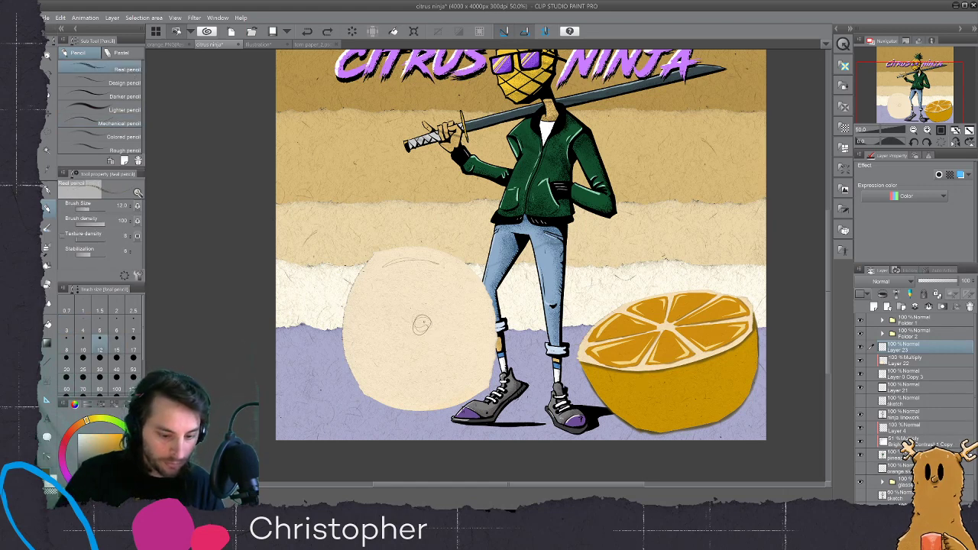
key("ctrl+z")
left_click_drag(410, 330, 431, 333)
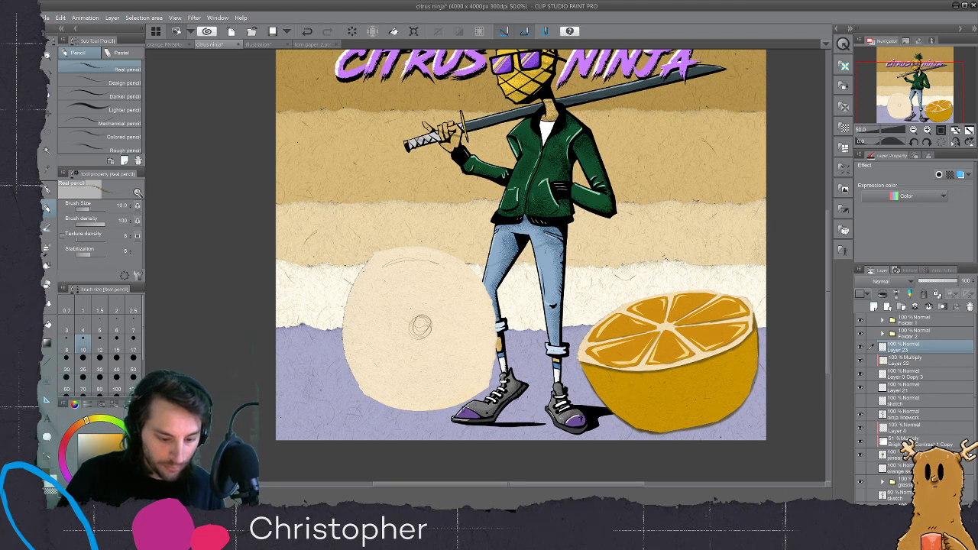
- Raise the Real pencil size to 20 and sketch the two sides of the fruit's top segment running to the centre
key("]")
key("]")
key("]")
mouse_move(410, 330)
left_mouse_down()
mouse_move(380, 279)
mouse_move(433, 324)
left_mouse_up()
left_click(66, 357)
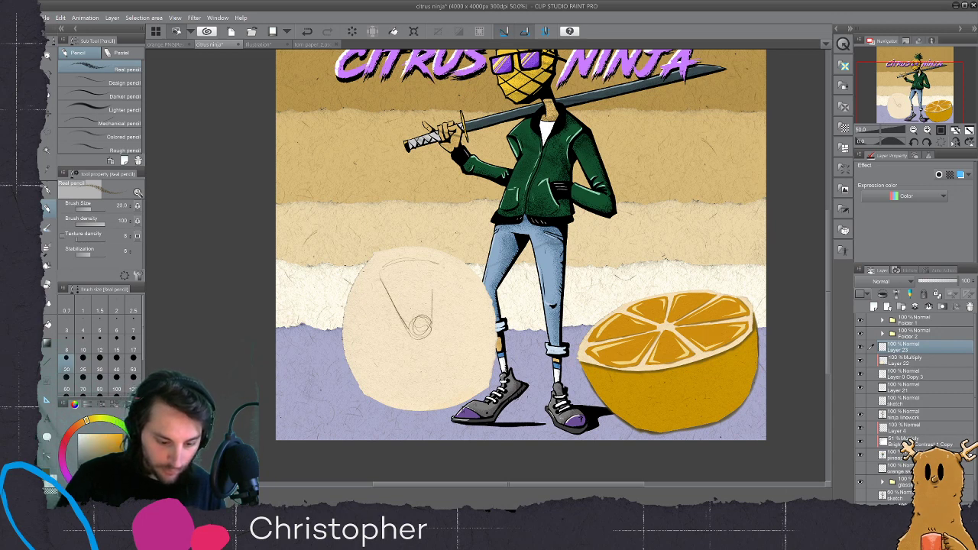
- Sketch the fruit segment on the left side of the centre, including its curved outer edge
mouse_move(386, 287)
left_mouse_down()
mouse_move(419, 330)
mouse_move(427, 263)
mouse_move(395, 297)
mouse_move(406, 330)
mouse_move(360, 328)
mouse_move(363, 346)
mouse_move(400, 341)
left_mouse_up()
mouse_move(374, 289)
left_mouse_down()
mouse_move(404, 329)
mouse_move(361, 318)
mouse_move(385, 343)
mouse_move(415, 338)
mouse_move(403, 327)
mouse_move(367, 377)
left_mouse_up()
mouse_move(359, 294)
left_mouse_down()
mouse_move(355, 344)
mouse_move(353, 333)
left_mouse_up()
mouse_move(358, 295)
left_mouse_down()
mouse_move(356, 345)
mouse_move(374, 352)
mouse_move(367, 367)
left_mouse_up()
- Sketch the lower-left fruit segment from the centre out to the rind
left_click_drag(415, 341, 364, 369)
left_click_drag(374, 370, 365, 393)
left_click_drag(412, 341, 371, 364)
left_click_drag(406, 346, 366, 366)
left_click_drag(422, 356, 403, 398)
mouse_move(425, 346)
left_mouse_down()
mouse_move(405, 399)
mouse_move(368, 376)
left_mouse_up()
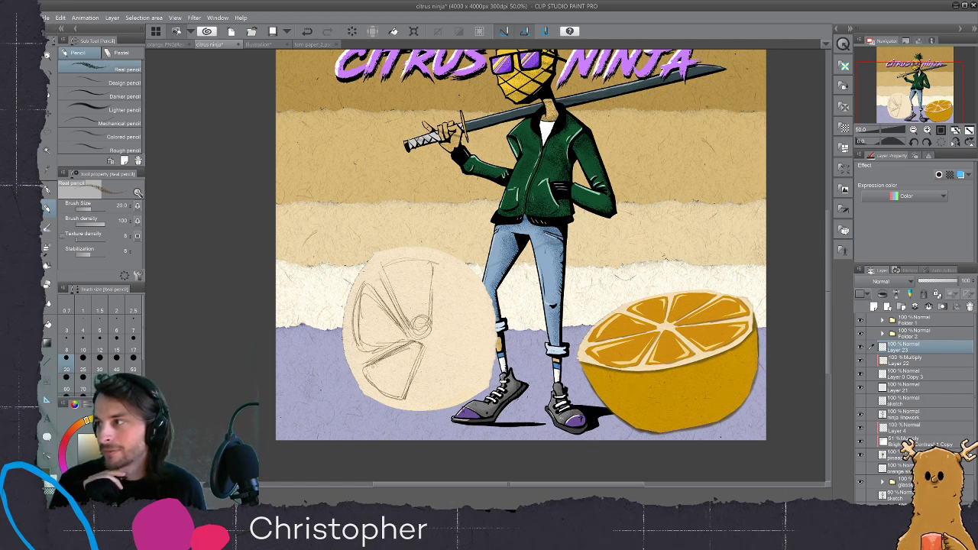
- Sketch the bottom fruit segment and strengthen the lines of the neighbouring lower-left segment
mouse_move(433, 338)
left_mouse_down()
mouse_move(421, 397)
mouse_move(415, 368)
mouse_move(405, 400)
mouse_move(421, 368)
mouse_move(416, 401)
mouse_move(457, 396)
left_mouse_up()
left_click_drag(427, 342, 424, 377)
left_click_drag(431, 338, 465, 388)
mouse_move(439, 352)
left_mouse_down()
mouse_move(456, 380)
mouse_move(421, 385)
mouse_move(412, 375)
mouse_move(397, 392)
left_mouse_up()
mouse_move(415, 338)
left_mouse_down()
mouse_move(366, 371)
mouse_move(383, 385)
left_mouse_up()
- Sketch the lower-right fruit segment with its sides and curved outer edge
left_click_drag(440, 341, 476, 368)
left_click_drag(438, 339, 479, 378)
mouse_move(489, 333)
left_mouse_down()
mouse_move(476, 378)
mouse_move(478, 336)
mouse_move(436, 333)
mouse_move(478, 373)
left_mouse_up()
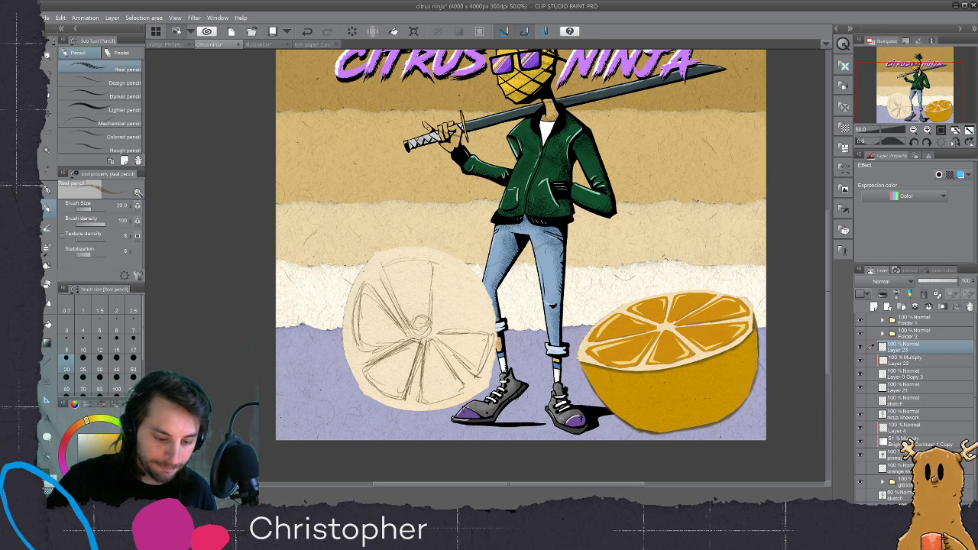
- Sketch the upper-right fruit segment with its two sides, curved outer edge and tip near the centre
mouse_move(471, 333)
left_mouse_down()
mouse_move(445, 338)
mouse_move(442, 327)
left_mouse_up()
left_click_drag(483, 290, 472, 317)
mouse_move(484, 279)
left_mouse_down()
mouse_move(464, 318)
mouse_move(434, 324)
mouse_move(436, 313)
left_mouse_up()
mouse_move(441, 309)
left_mouse_down()
mouse_move(435, 323)
mouse_move(466, 316)
left_mouse_up()
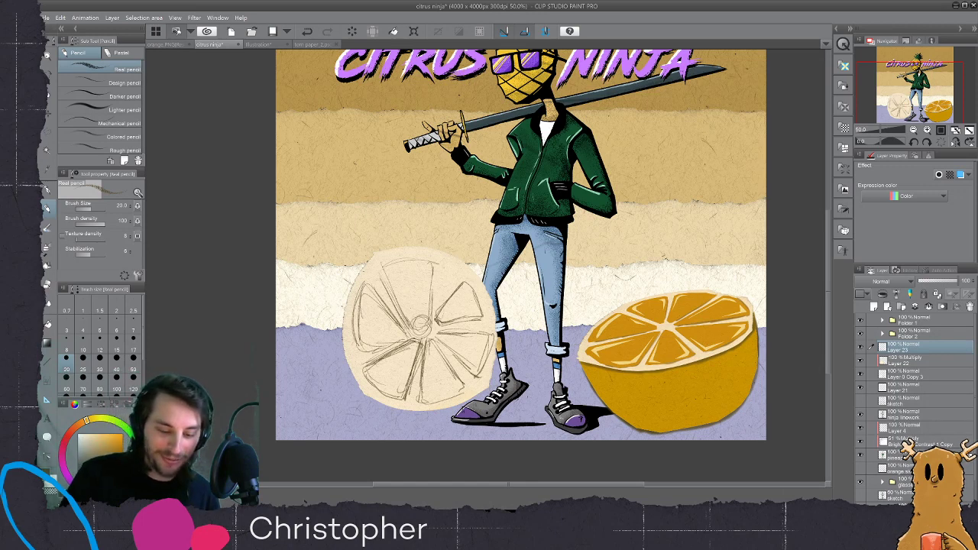
mouse_move(435, 322)
left_mouse_down()
mouse_move(486, 318)
mouse_move(468, 280)
mouse_move(439, 318)
left_mouse_up()
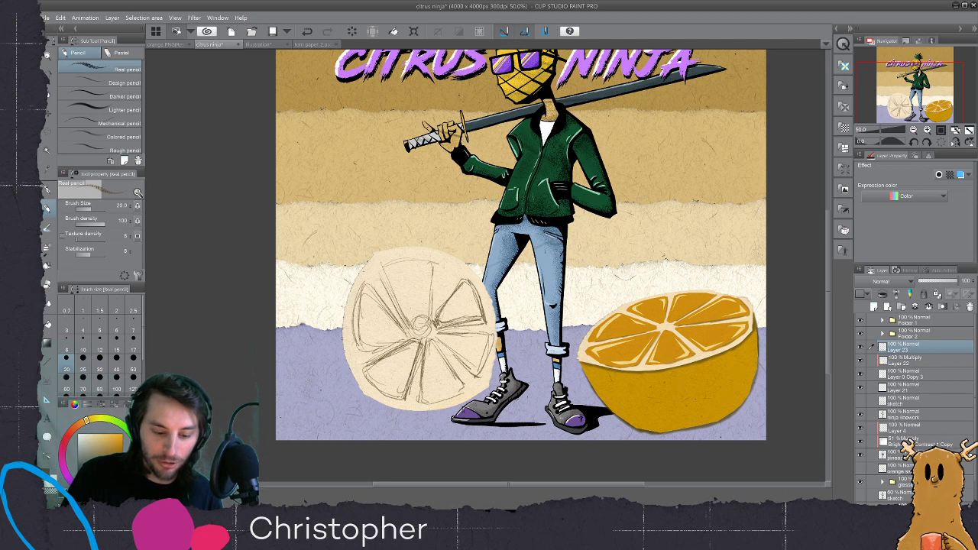
- Sketch the lower side of the upper-left fruit segment and strengthen the outline of the neighbouring left segment
left_click_drag(394, 291, 371, 316)
mouse_move(396, 265)
left_mouse_down()
mouse_move(371, 277)
mouse_move(405, 263)
mouse_move(420, 303)
mouse_move(369, 296)
left_mouse_up()
mouse_move(408, 333)
left_mouse_down()
mouse_move(363, 297)
mouse_move(363, 343)
mouse_move(370, 353)
mouse_move(380, 347)
left_mouse_up()
left_click_drag(400, 309, 387, 322)
mouse_move(390, 295)
left_mouse_down()
mouse_move(362, 312)
mouse_move(358, 295)
left_mouse_up()
mouse_move(365, 298)
left_mouse_down()
mouse_move(354, 354)
mouse_move(364, 364)
mouse_move(352, 326)
mouse_move(356, 284)
mouse_move(362, 358)
left_mouse_up()
left_click_drag(364, 313, 366, 350)
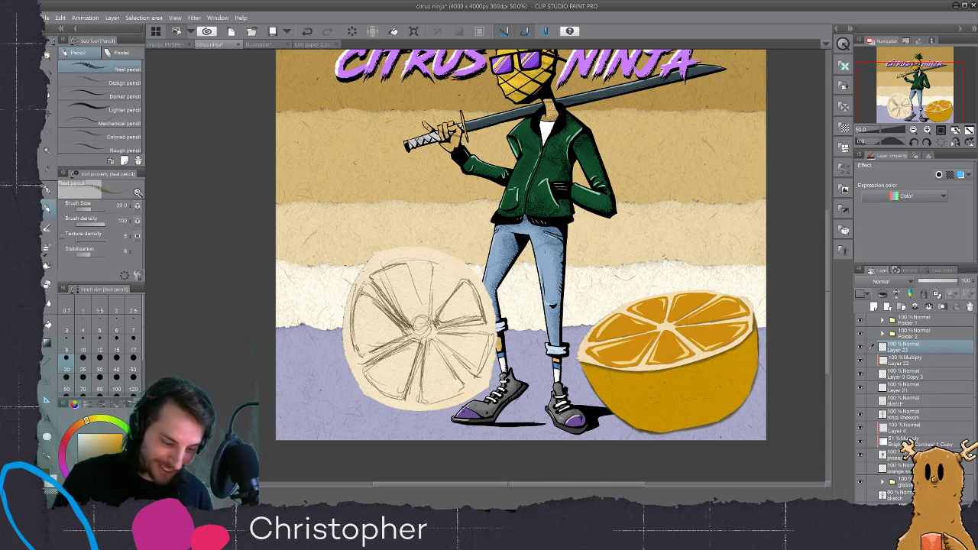
- Complete the upper-left fruit segment with its inner sides and curved outer edge below the rind
left_click_drag(390, 303, 372, 271)
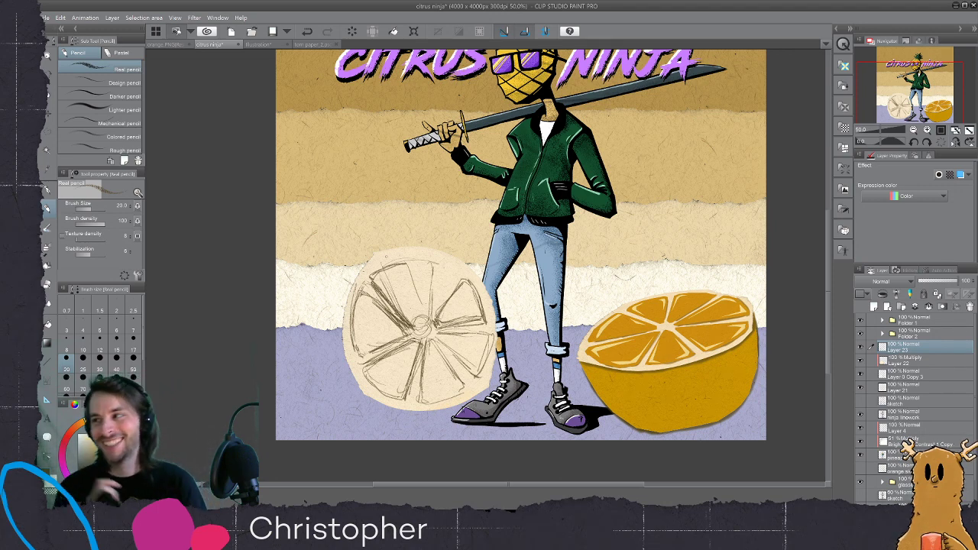
mouse_move(420, 318)
left_mouse_down()
mouse_move(415, 279)
mouse_move(396, 265)
mouse_move(370, 277)
left_mouse_up()
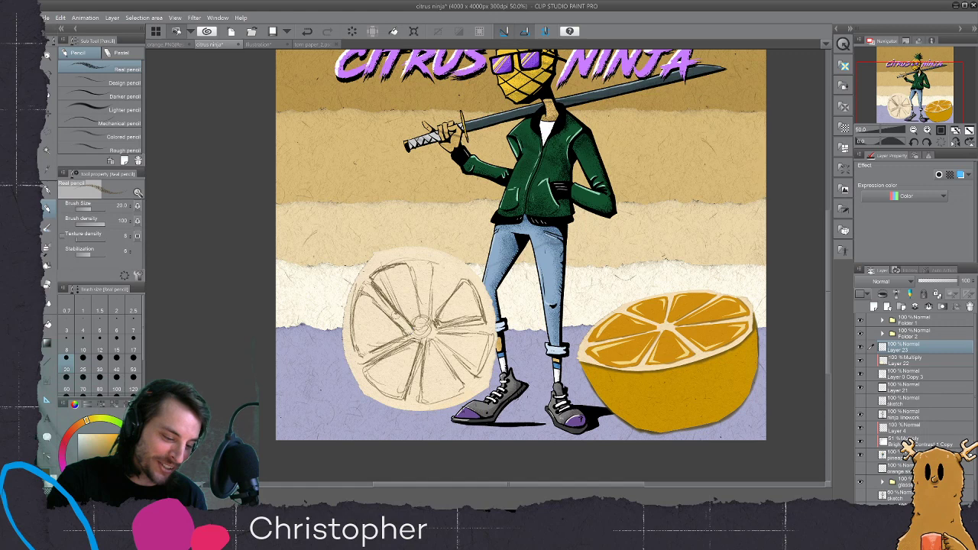
mouse_move(365, 295)
left_mouse_down()
mouse_move(395, 316)
mouse_move(358, 311)
left_mouse_up()
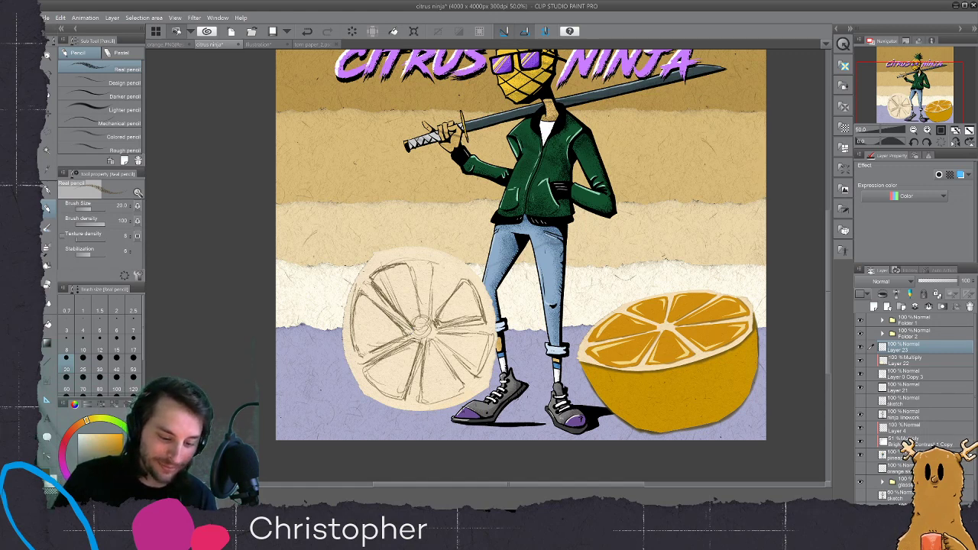
mouse_move(405, 266)
left_mouse_down()
mouse_move(417, 310)
mouse_move(379, 268)
left_mouse_up()
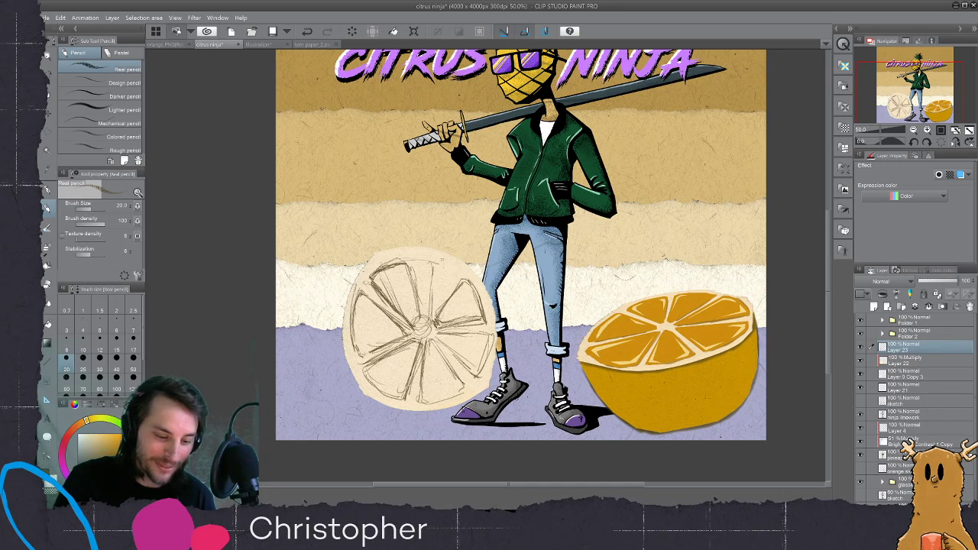
- Sketch the fruit segment just right of the top divider, reinforce the lower segment lines, and undo the last stroke
mouse_move(422, 295)
left_mouse_down()
mouse_move(425, 314)
mouse_move(422, 281)
mouse_move(442, 261)
mouse_move(458, 277)
mouse_move(425, 312)
mouse_move(451, 283)
mouse_move(431, 256)
mouse_move(424, 318)
mouse_move(457, 273)
left_mouse_up()
left_click_drag(435, 339, 479, 384)
mouse_move(489, 340)
left_mouse_down()
mouse_move(479, 377)
mouse_move(437, 334)
mouse_move(440, 345)
mouse_move(425, 336)
mouse_move(416, 362)
mouse_move(387, 363)
left_mouse_up()
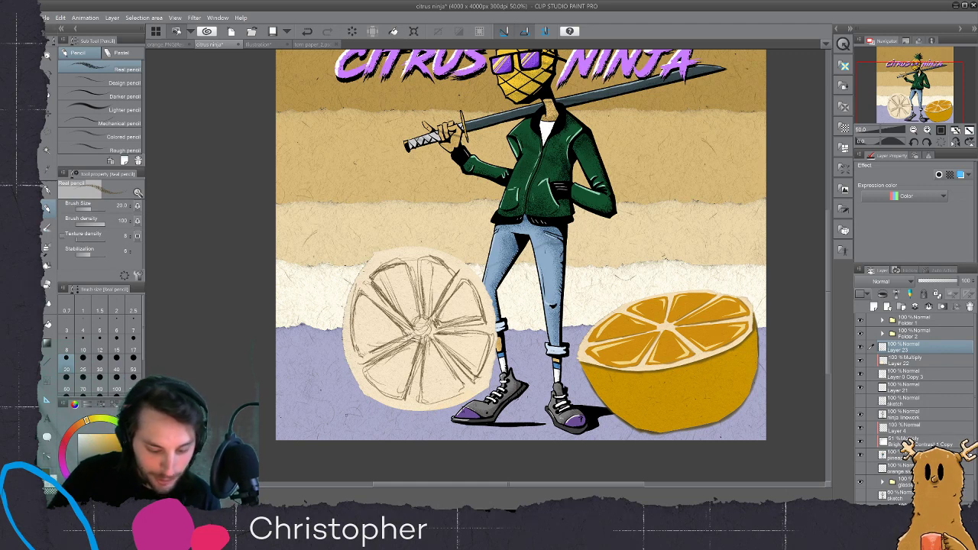
key("ctrl+z")
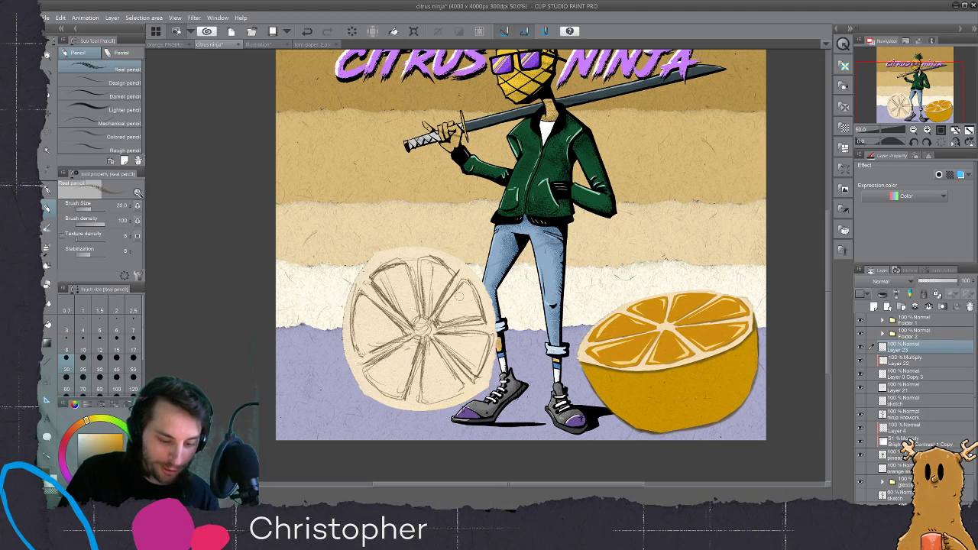
- Strengthen the bottom and lower-right segment lines and redraw the slice's core and top divider
left_click_drag(427, 337, 415, 392)
left_click_drag(434, 342, 470, 367)
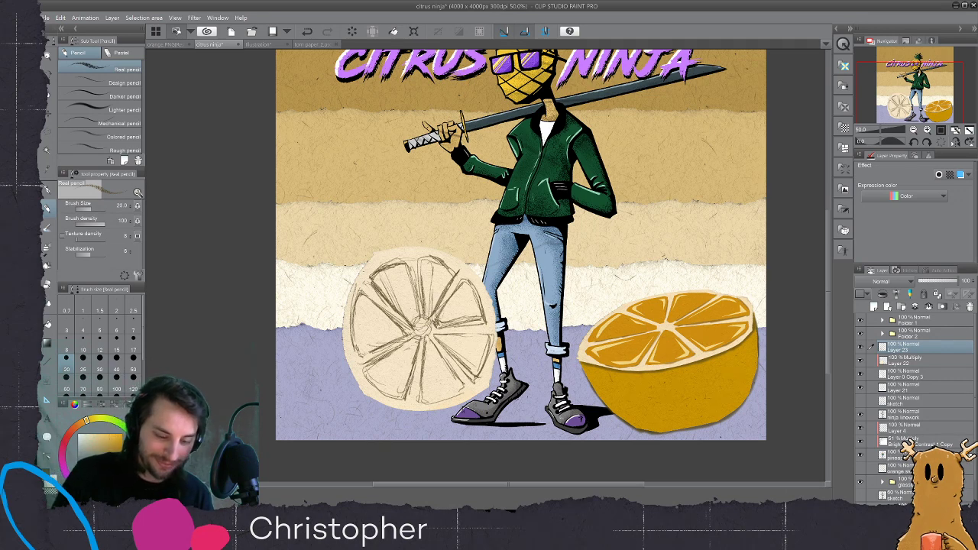
mouse_move(432, 331)
left_mouse_down()
mouse_move(487, 328)
mouse_move(465, 284)
mouse_move(434, 320)
mouse_move(468, 323)
mouse_move(469, 311)
mouse_move(448, 303)
mouse_move(428, 317)
mouse_move(460, 272)
mouse_move(438, 258)
mouse_move(418, 275)
mouse_move(421, 314)
mouse_move(411, 321)
mouse_move(372, 295)
mouse_move(367, 280)
mouse_move(410, 259)
mouse_move(420, 323)
left_mouse_up()
left_click_drag(412, 264, 419, 322)
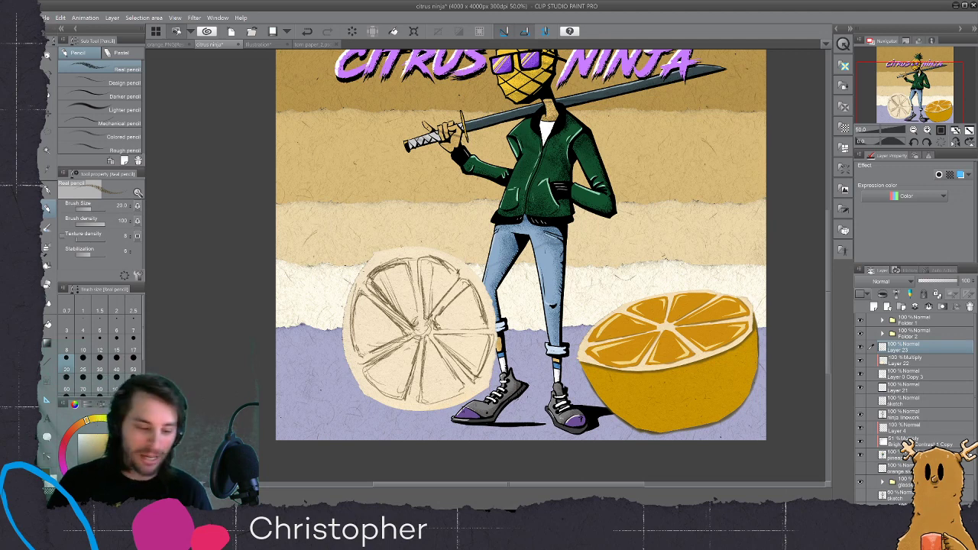
- Try darkening the outlines of the upper-left and left fruit segments with extra pencil strokes
left_click_drag(407, 261, 421, 322)
mouse_move(372, 293)
left_mouse_down()
mouse_move(409, 327)
mouse_move(353, 358)
left_mouse_up()
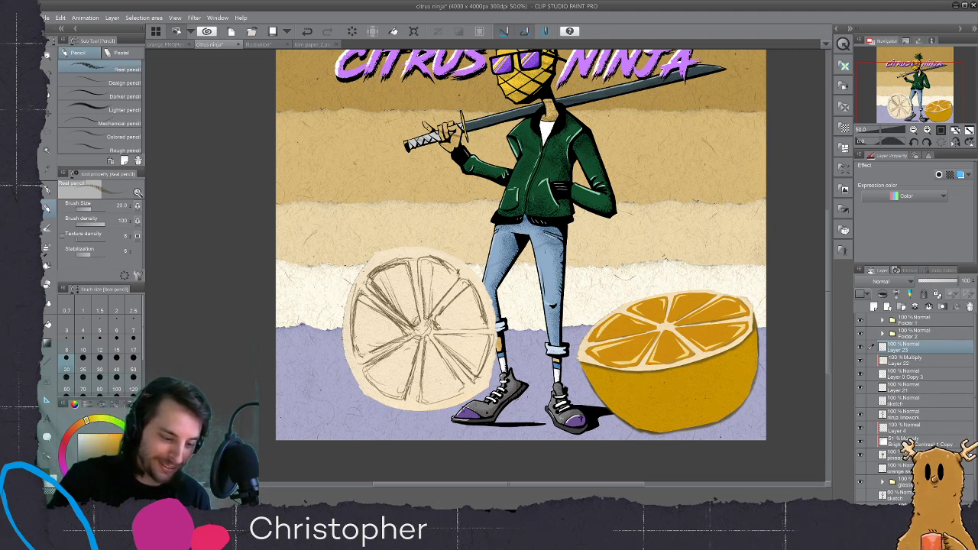
mouse_move(405, 335)
left_mouse_down()
mouse_move(363, 357)
mouse_move(358, 331)
left_mouse_up()
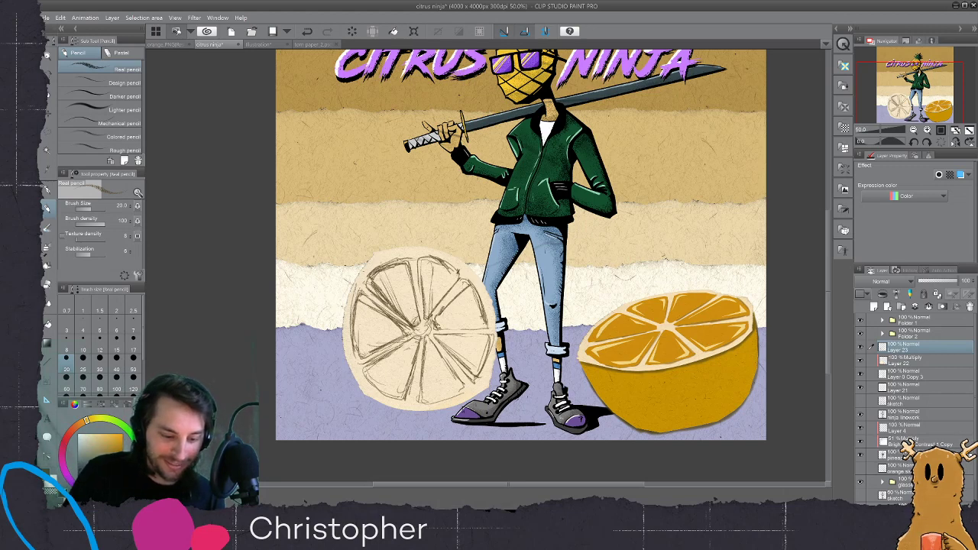
mouse_move(359, 295)
left_mouse_down()
mouse_move(400, 315)
mouse_move(369, 276)
left_mouse_up()
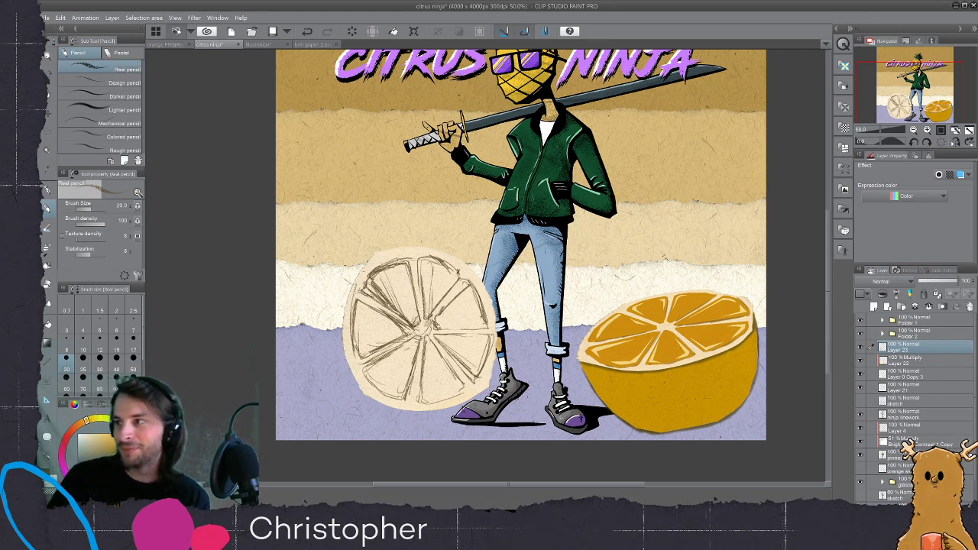
mouse_move(375, 284)
left_mouse_down()
mouse_move(399, 309)
mouse_move(370, 290)
mouse_move(389, 281)
mouse_move(405, 315)
left_mouse_up()
- Undo the recent darkening strokes on the upper-left and left fruit segments
key("ctrl+z")
key("ctrl+z")
key("ctrl+z")
key("ctrl+z")
key("ctrl+z")
key("ctrl+z")
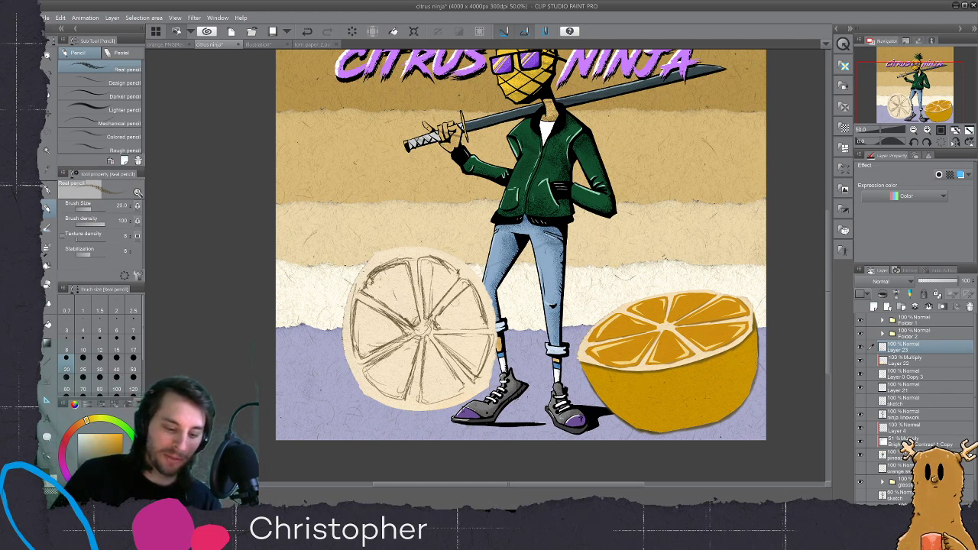
key("ctrl+z")
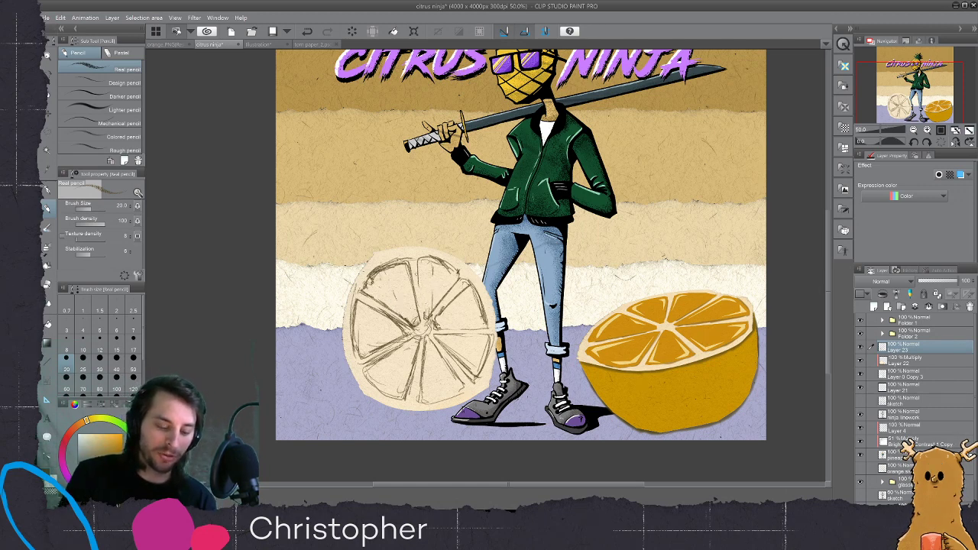
mouse_move(423, 315)
left_mouse_down()
mouse_move(418, 266)
mouse_move(437, 260)
left_mouse_up()
key("ctrl+y")
key("ctrl+y")
key("ctrl+y")
key("ctrl+y")
key("ctrl+y")
key("ctrl+y")
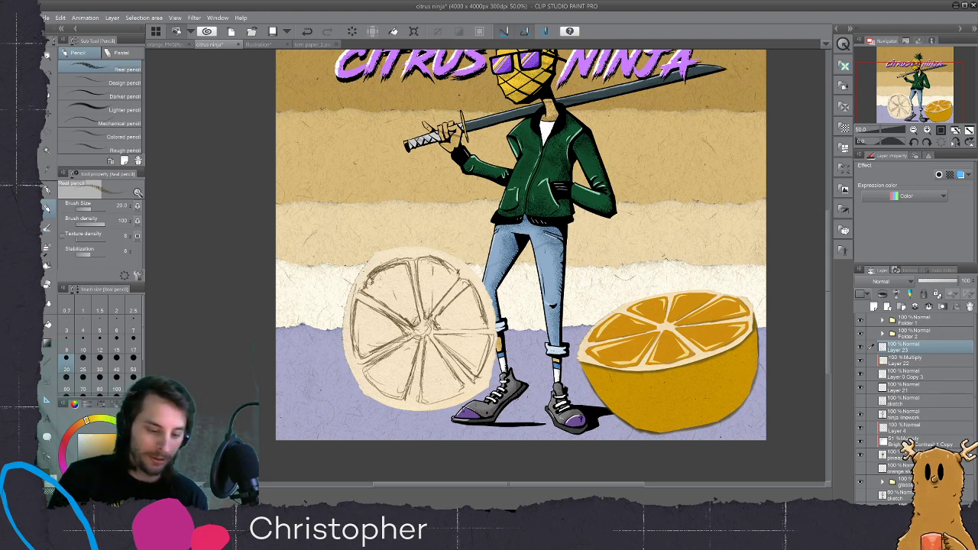
key("ctrl+y")
key("ctrl+y")
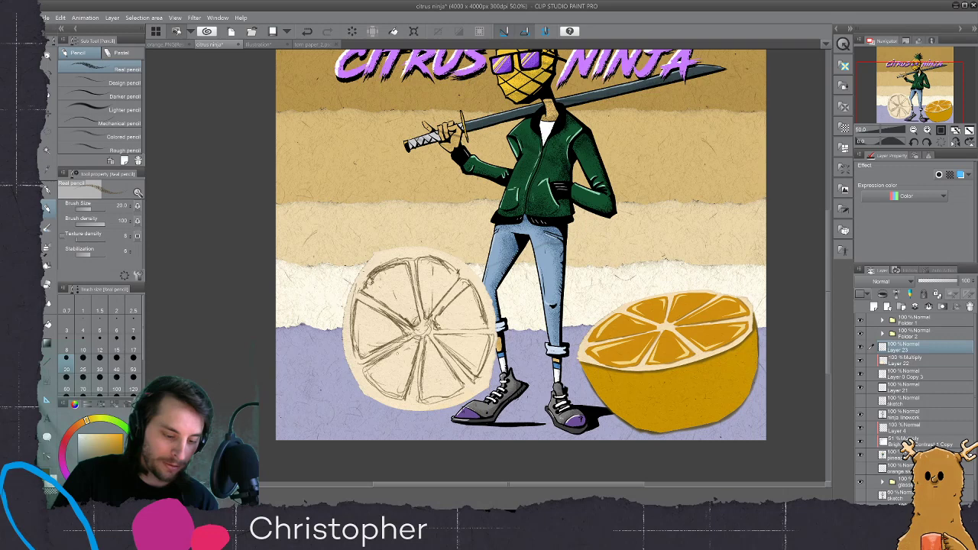
key("ctrl+y")
key("ctrl+y")
key("ctrl+y")
key("ctrl+y")
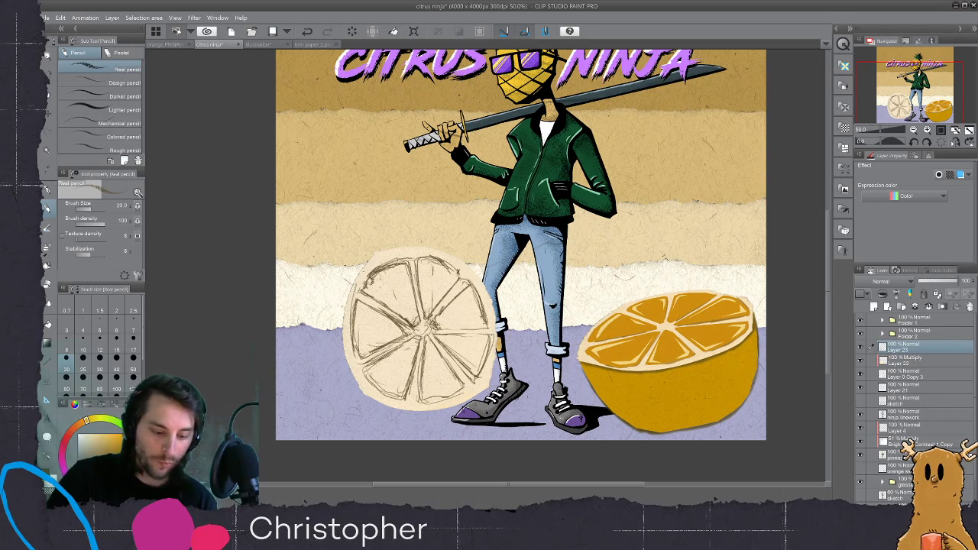
- Lower the opacity of the citrus slice's sketch layer and add a new layer above it
left_click(945, 281)
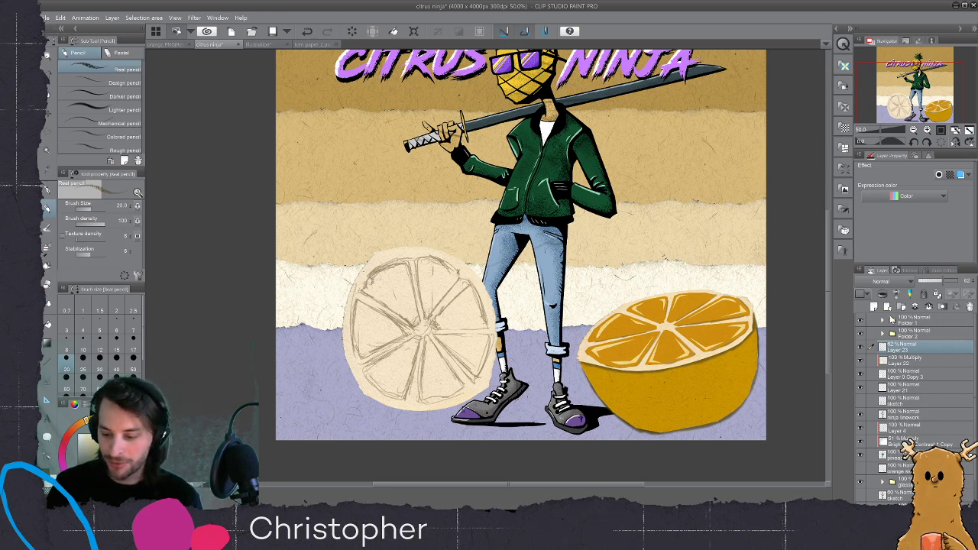
left_click(874, 307)
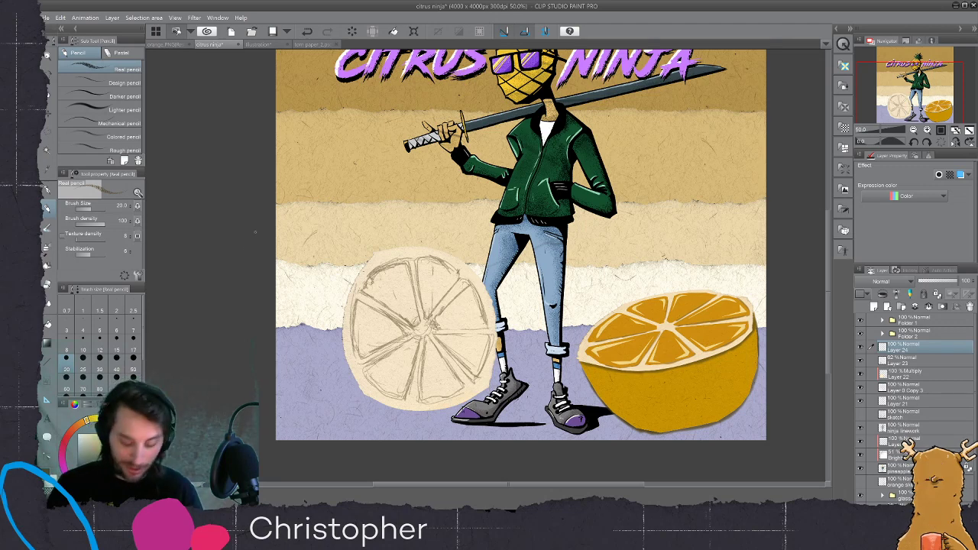
- Outline the slice's upper-left segment with a polyline selection, fill it orange, and set the layer's blend mode to Multiply
key("m")
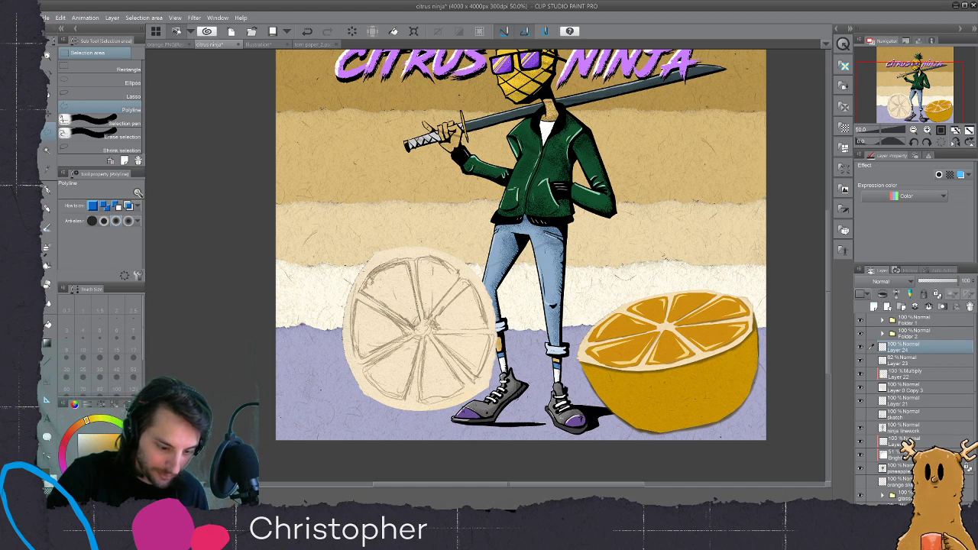
left_click(417, 326)
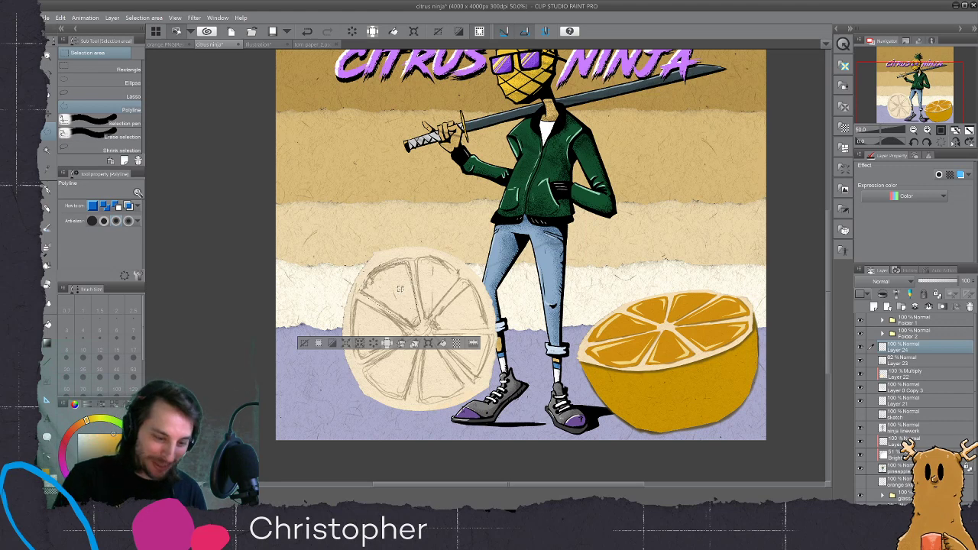
key("g")
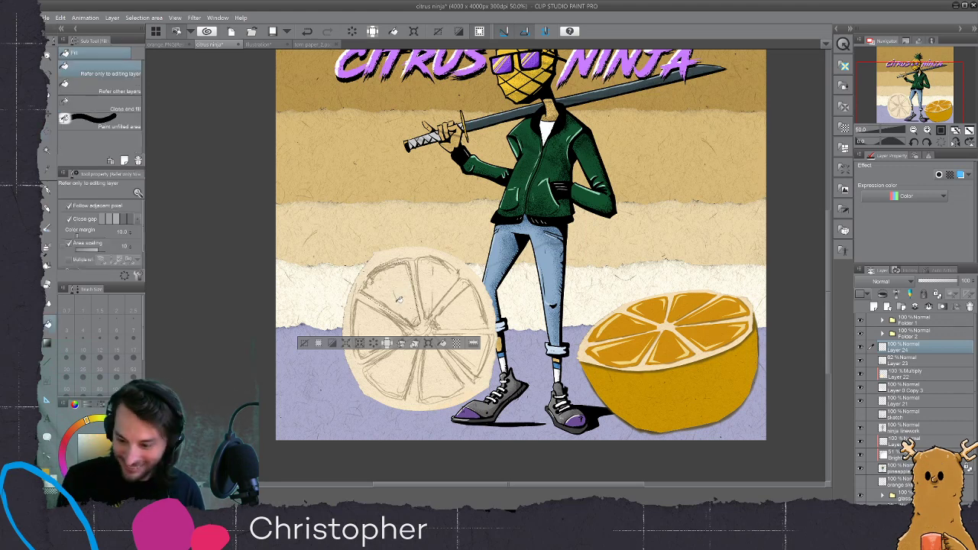
left_click(397, 298)
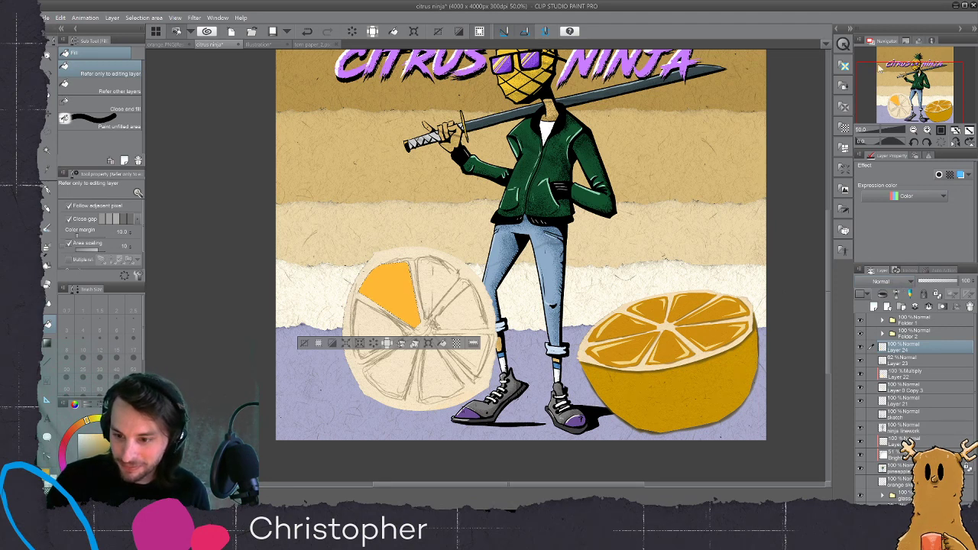
left_click(877, 52)
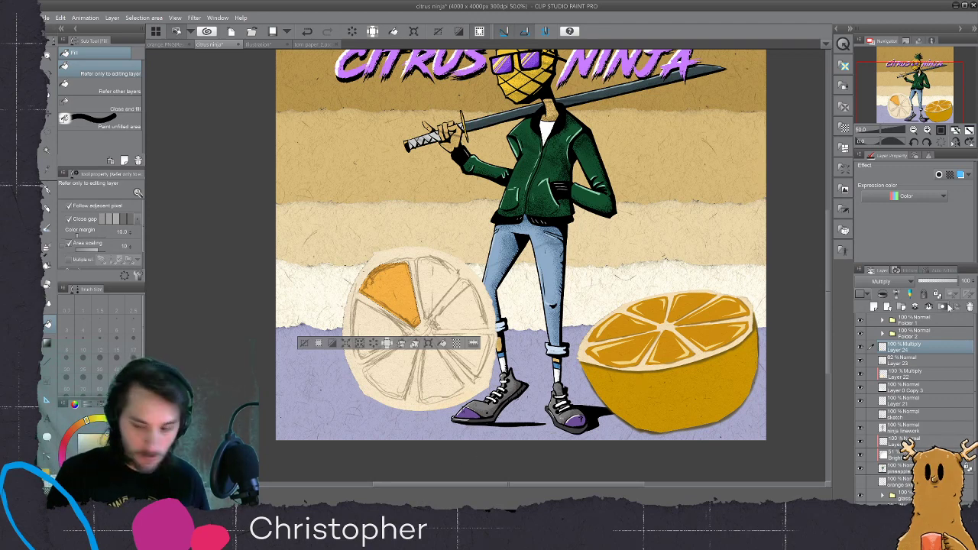
- Clear the selection, then outline the slice's top segment just right of centre and fill it orange
key("m")
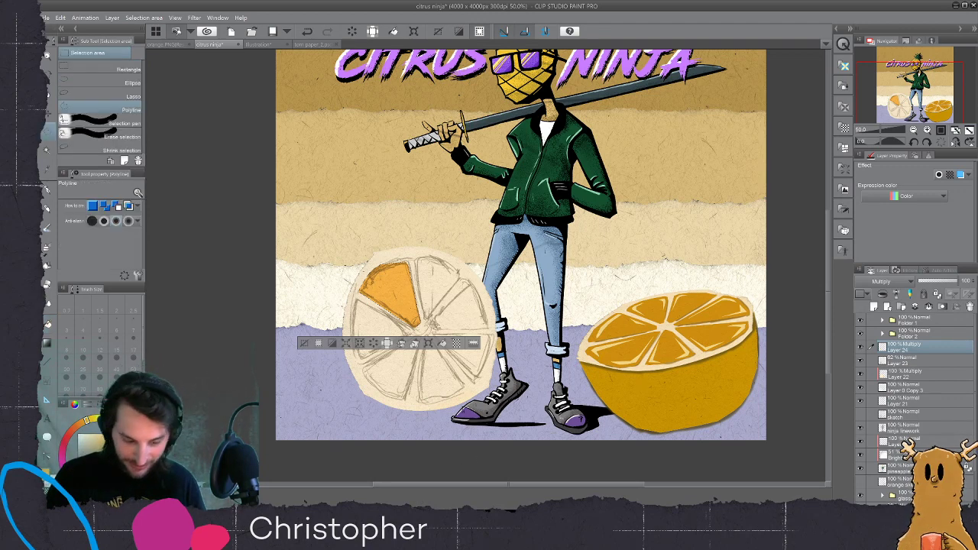
key("ctrl+d")
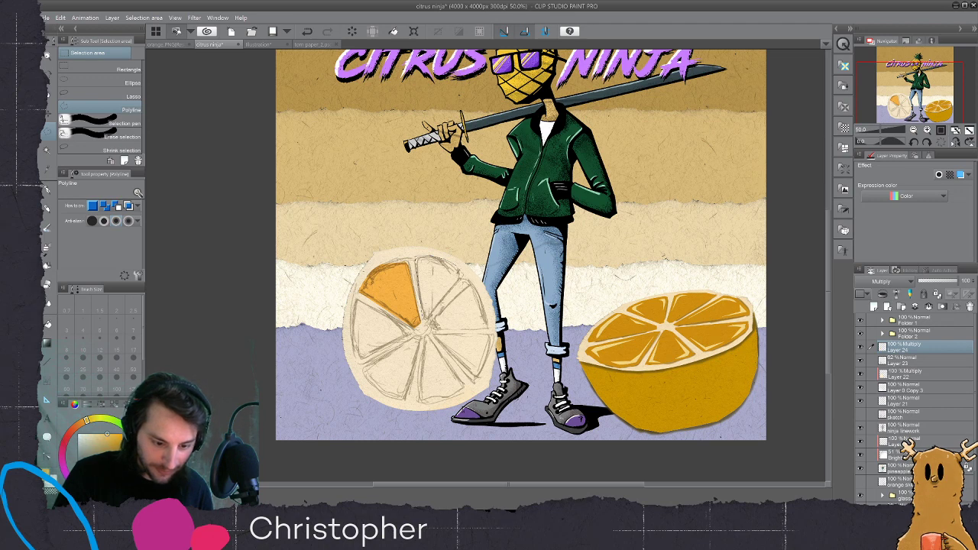
left_click(424, 321)
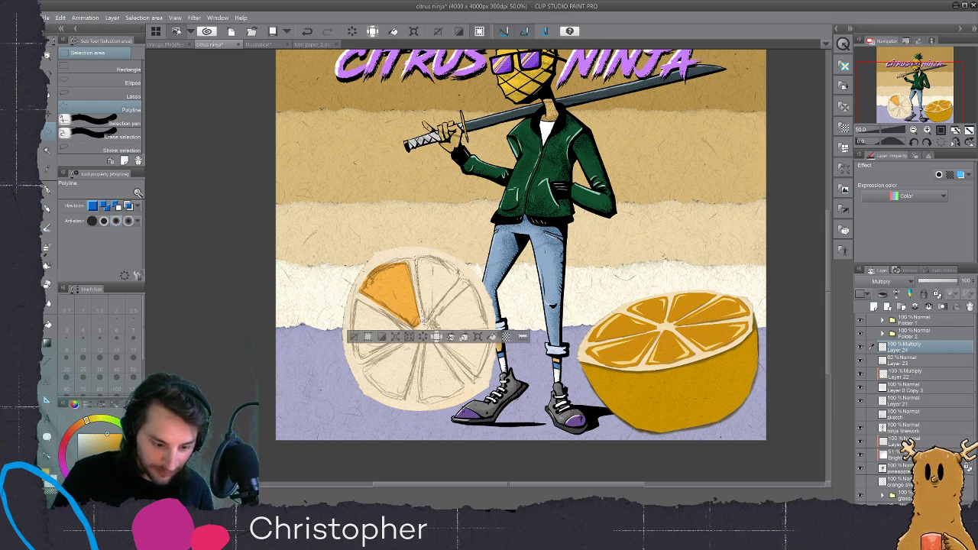
key("g")
left_click(442, 283)
key("ctrl+d")
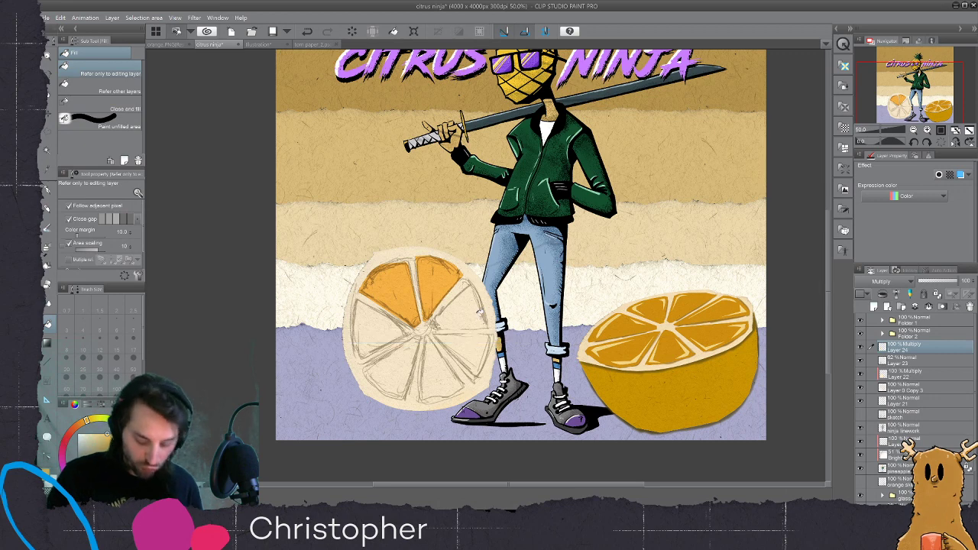
- Extend the upper-left segment's orange fill to its rounded outer edge using another polyline selection
key("m")
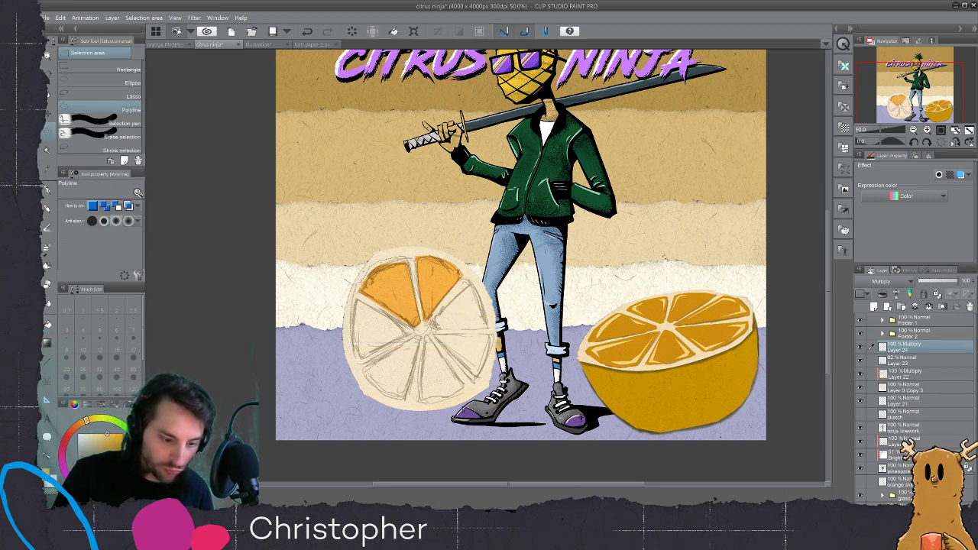
left_click(384, 299)
left_click(403, 295)
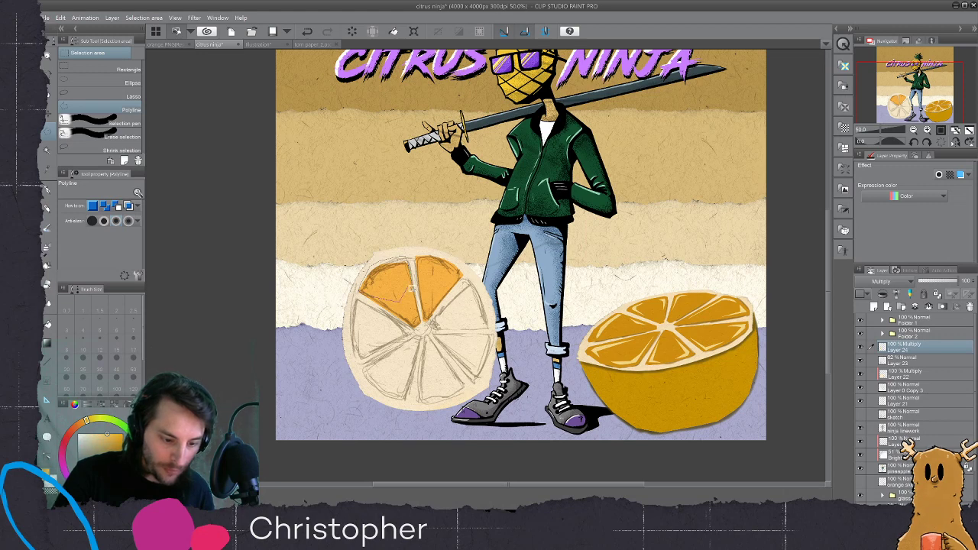
double_click(410, 282)
key("g")
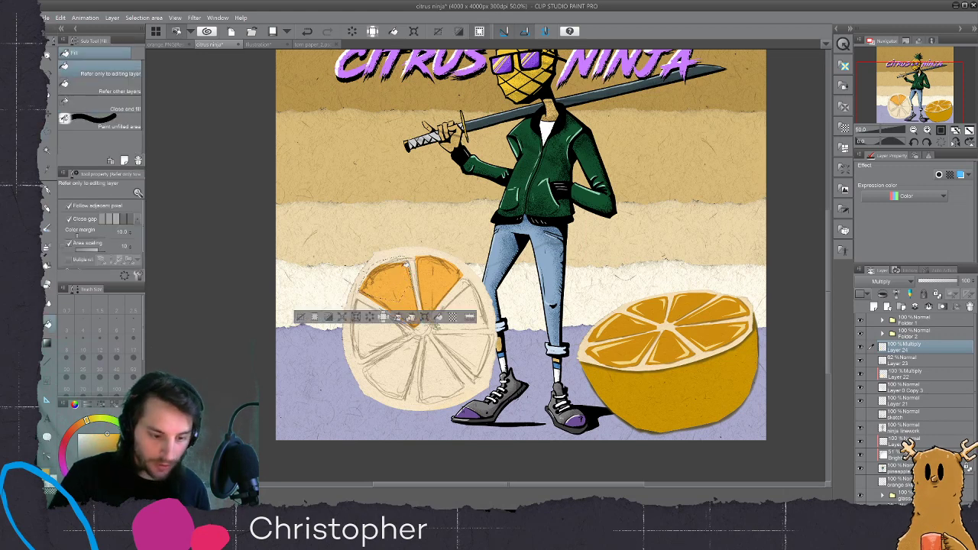
key("ctrl+d")
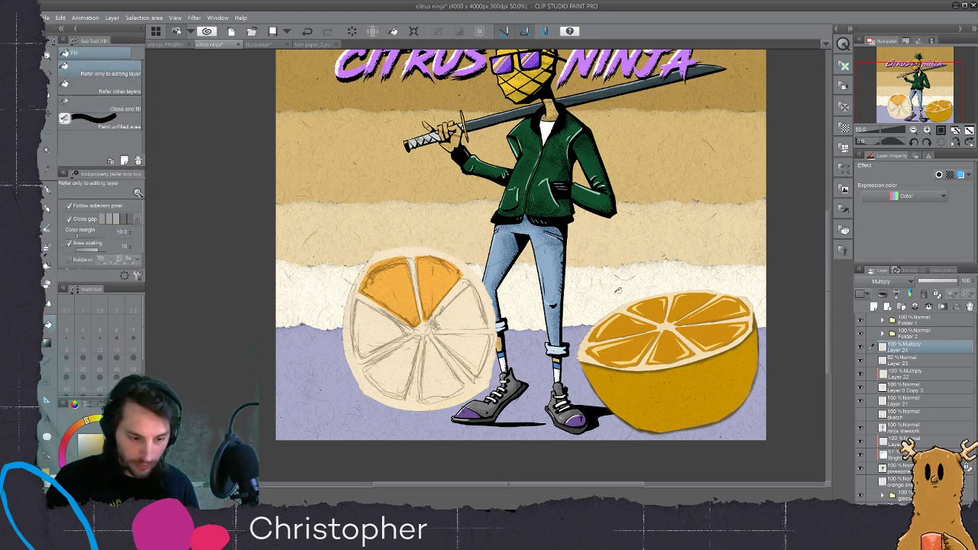
- Outline the slice's upper-right segment with a polyline selection, fill it orange and deselect
key("m")
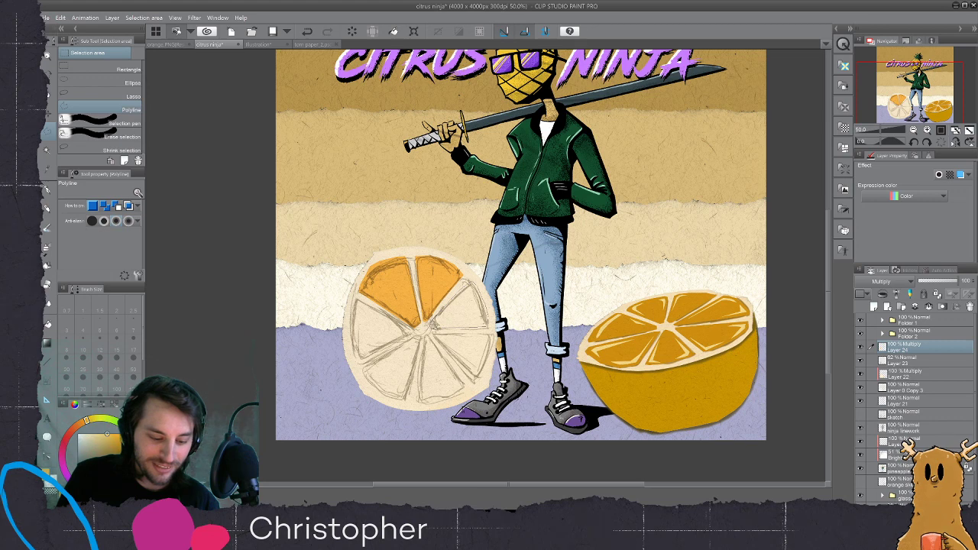
left_click(433, 326)
key("g")
left_click(464, 300)
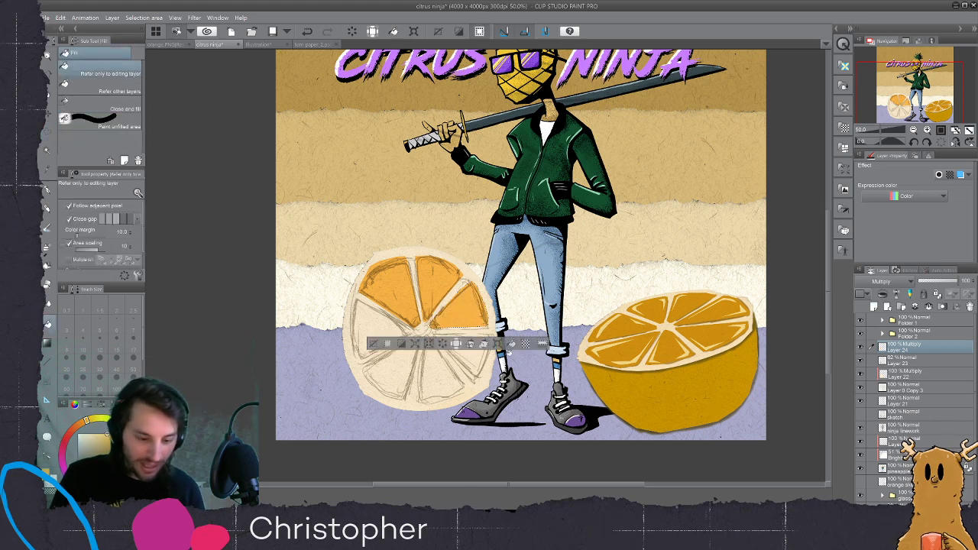
key("ctrl+d")
- Select the slice's lower-right segment beneath the horizontal divider, fill it orange and deselect
key("m")
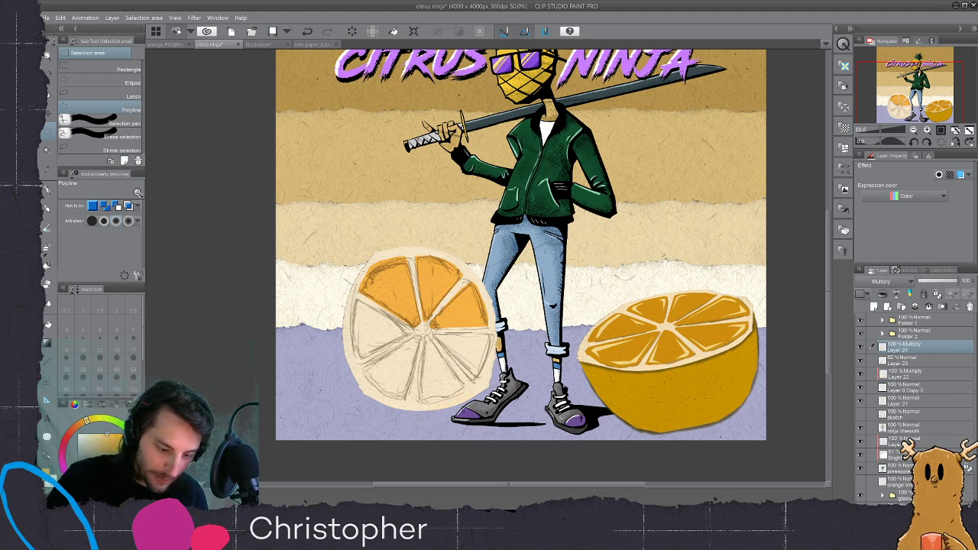
left_click(432, 334)
key("g")
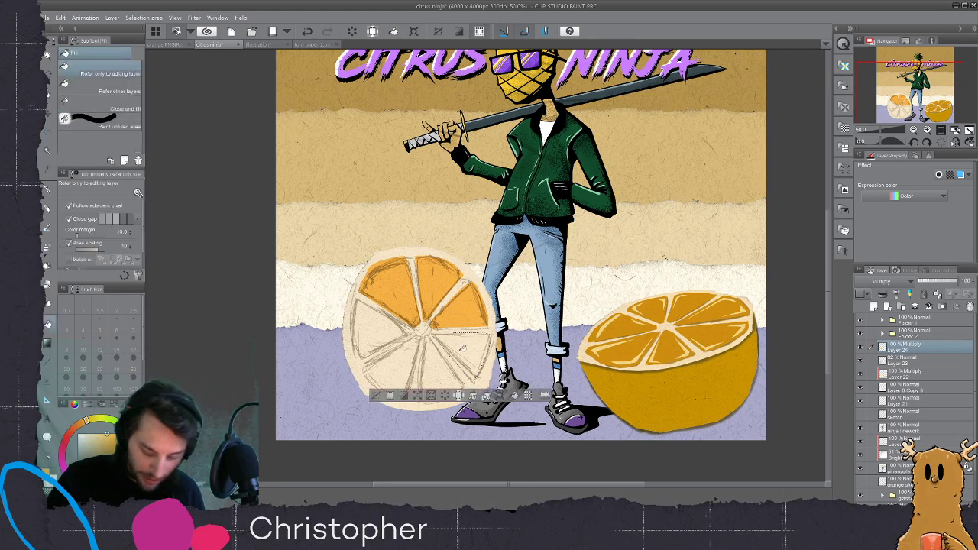
left_click(462, 348)
key("ctrl+d")
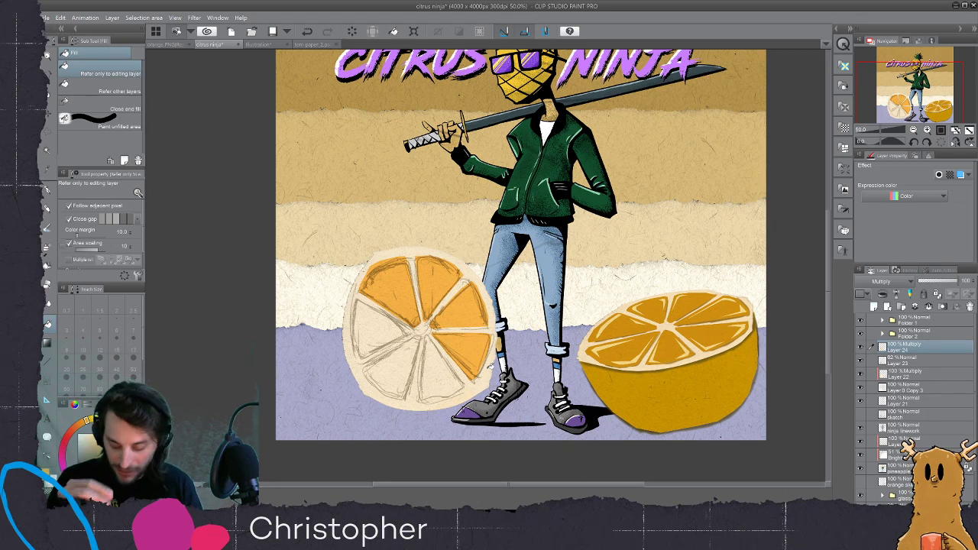
- Select the slice's bottom segment just right of the vertical divider, fill it orange and deselect
key("m")
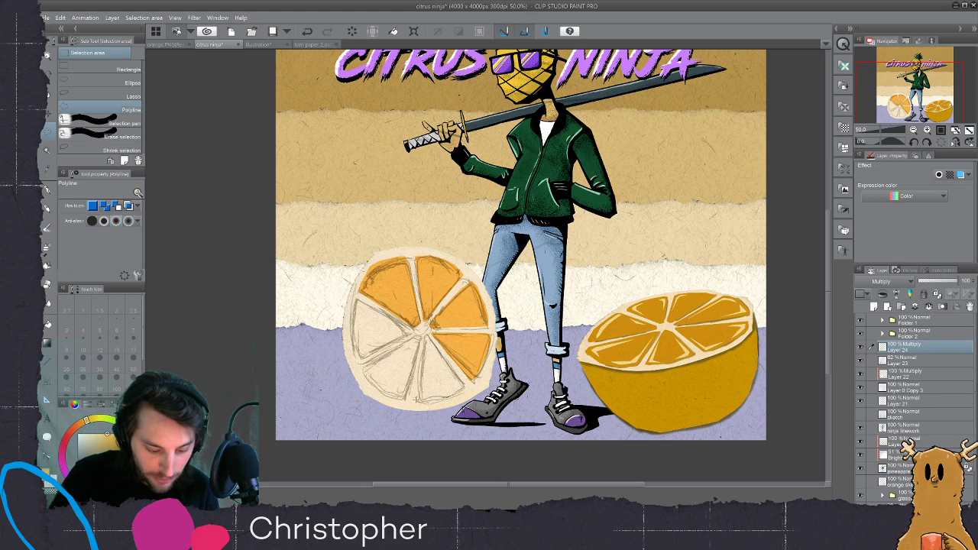
left_click(425, 334)
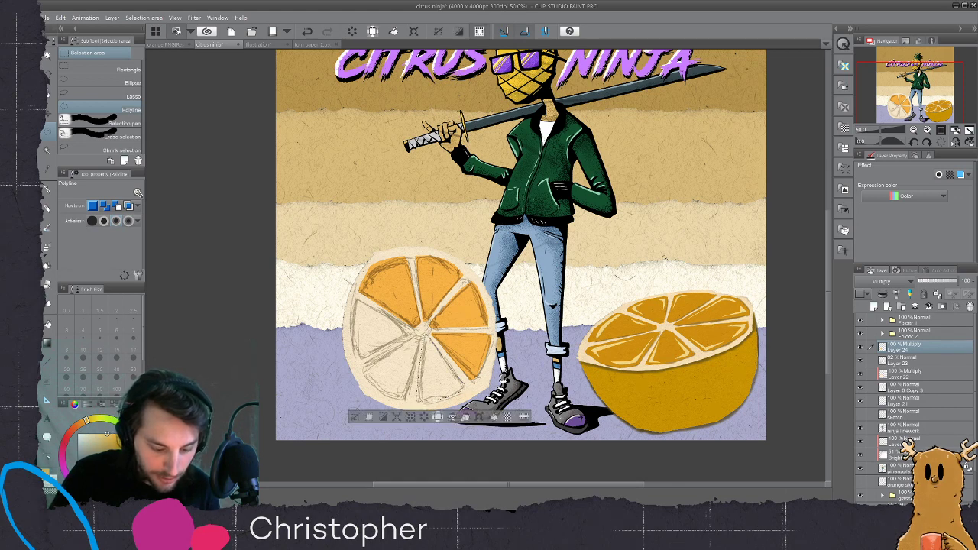
key("g")
left_click(448, 370)
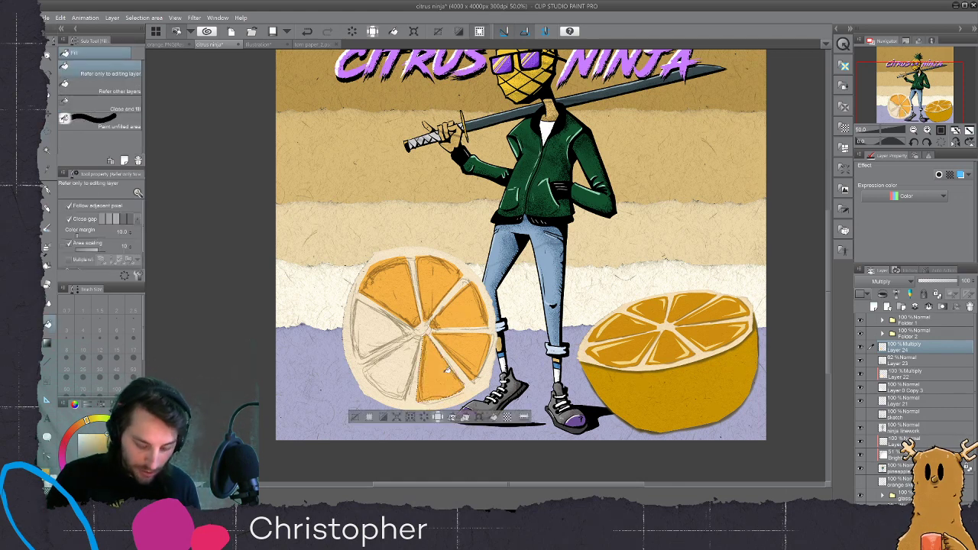
key("ctrl+d")
- Outline the slice's lower-left segment with a polyline selection and fill it orange
key("m")
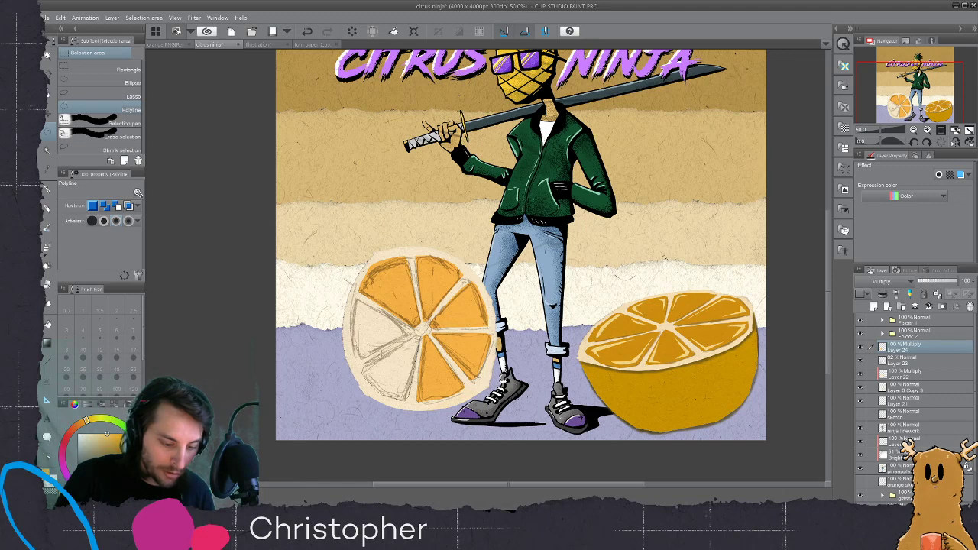
left_click(418, 337)
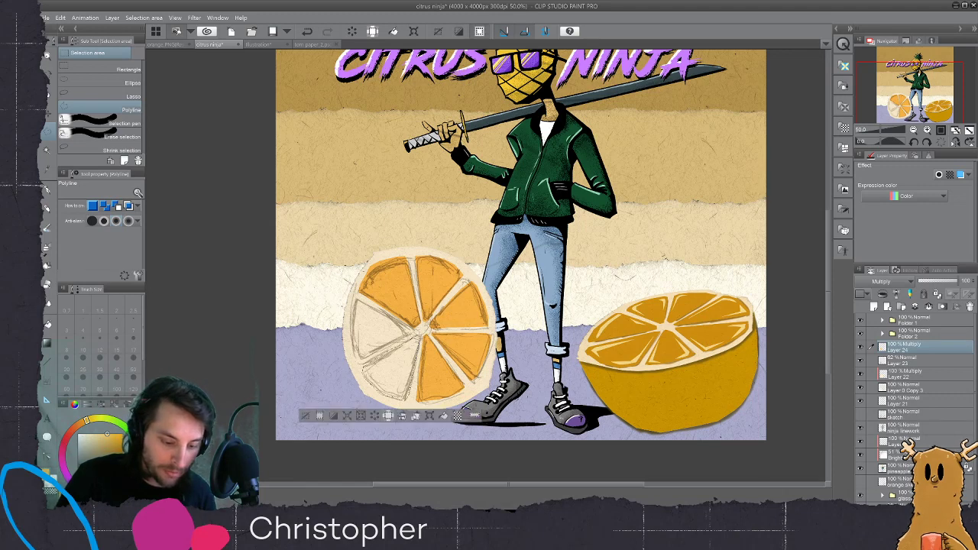
key("g")
left_click(417, 362)
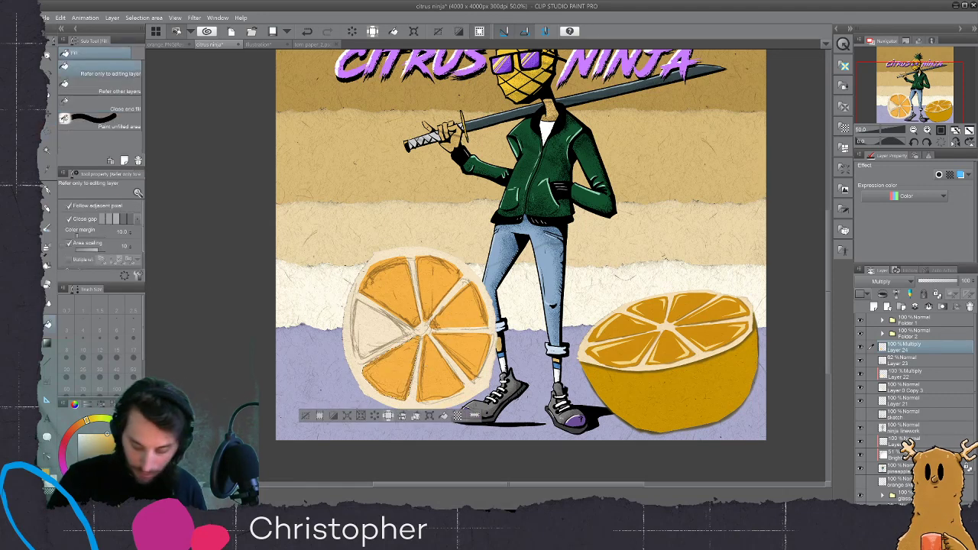
- Select the remaining unfilled segment on the slice's left side, fill it orange and deselect
key("m")
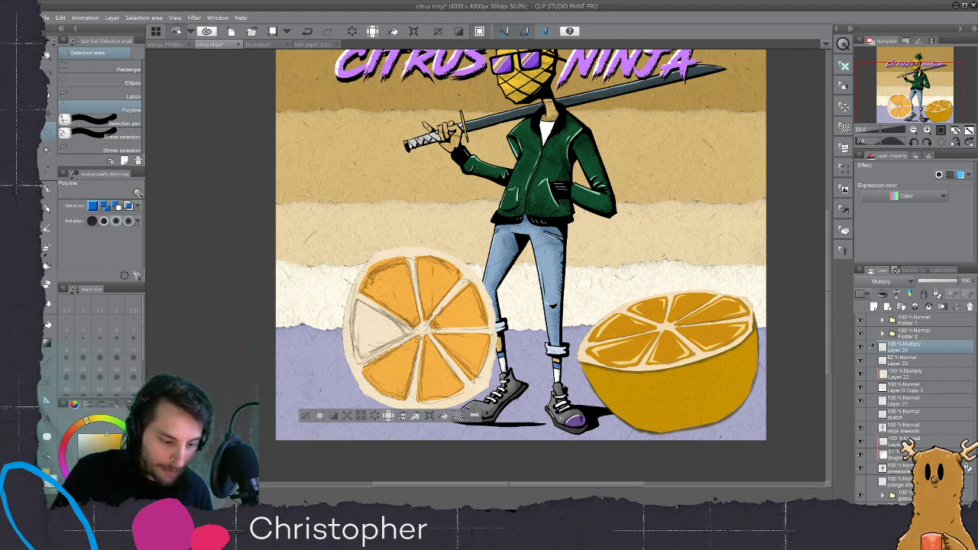
left_click(355, 301)
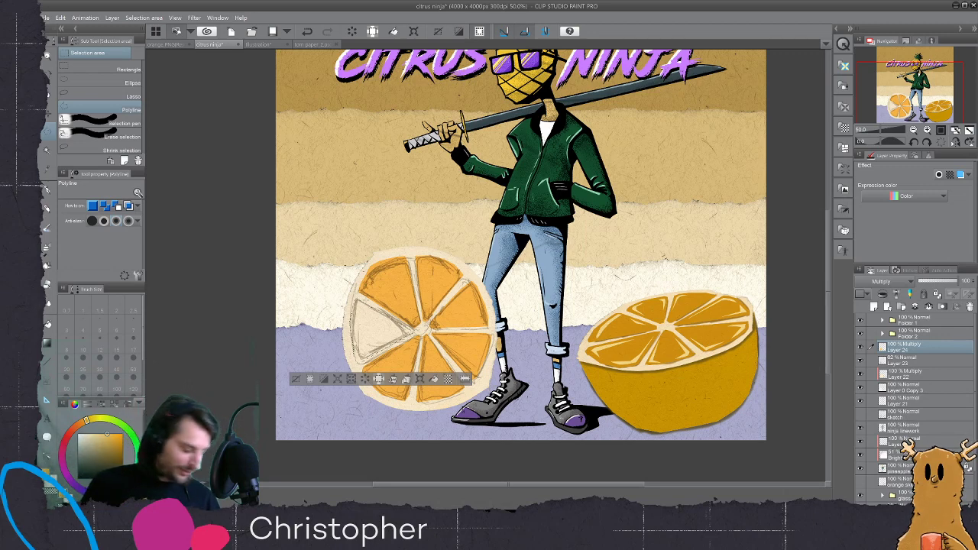
key("g")
left_click(376, 333)
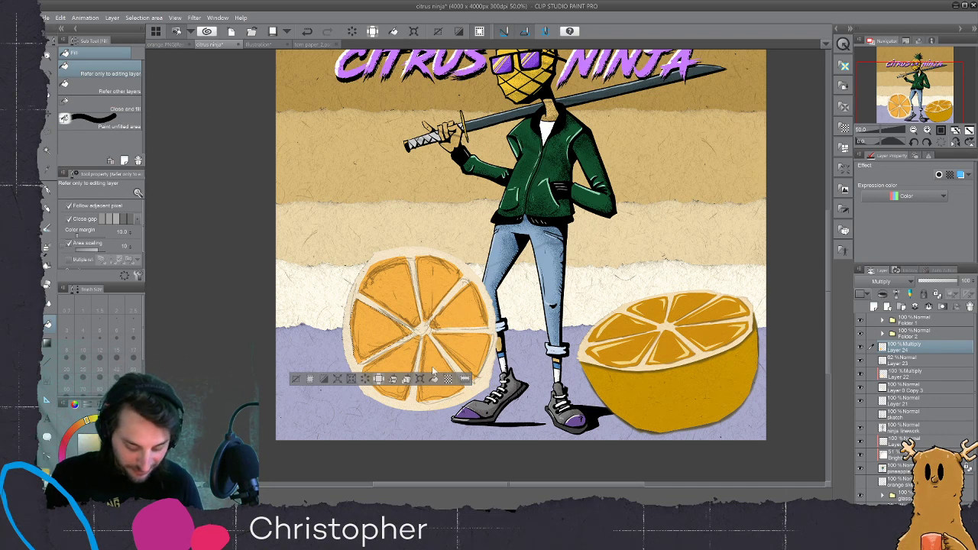
key("ctrl+d")
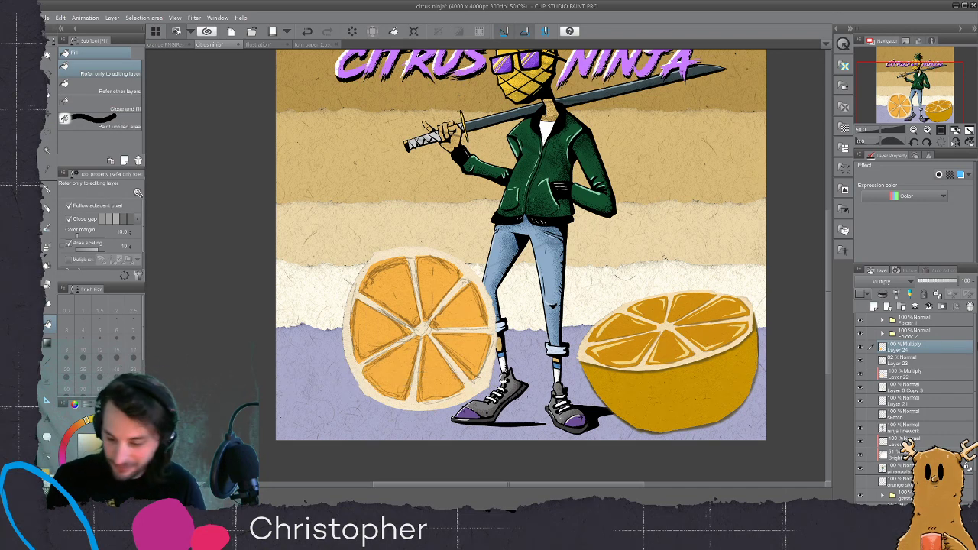
- Hide the sketch on Layer 23 and try a darker fill on the round slice's segment just right of the upper divider
left_click(862, 361)
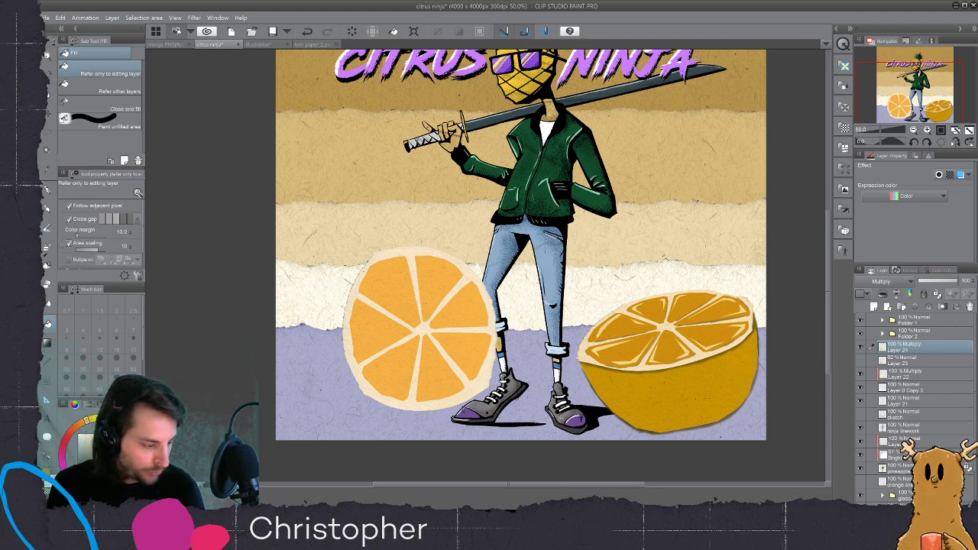
left_click(440, 295)
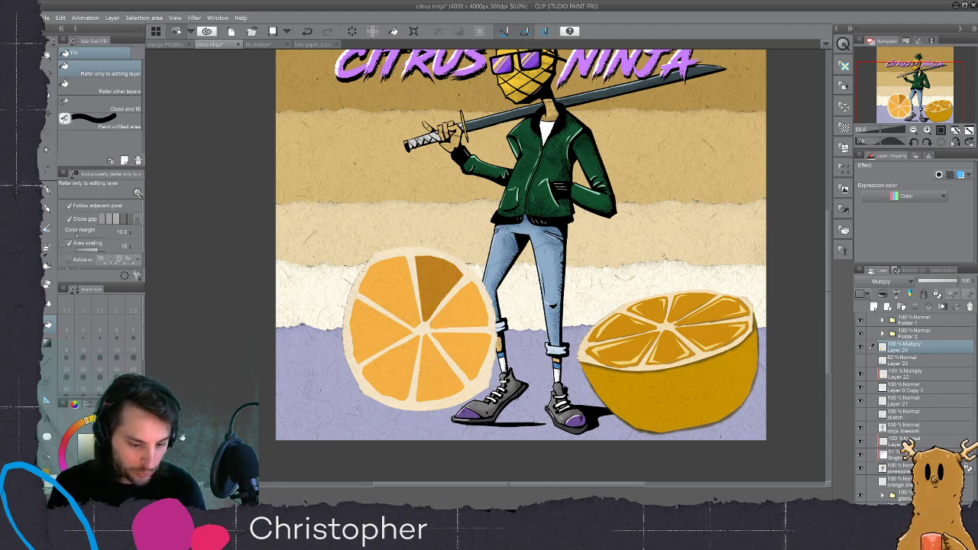
key("ctrl+z")
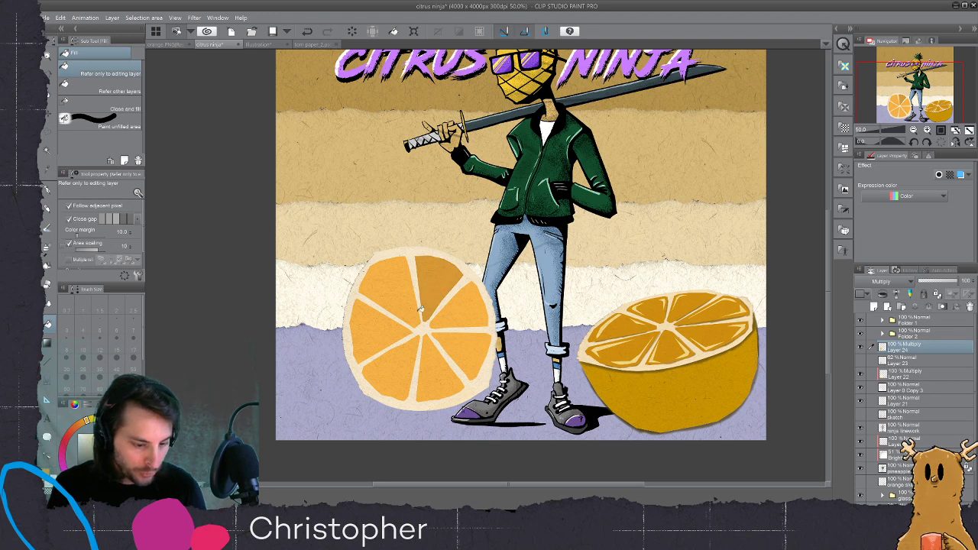
- Refill the round slice's segments on Layer 24 with a slightly darker orange
left_click(395, 300)
left_click(384, 327)
left_click(396, 365)
left_click(437, 370)
left_click(461, 347)
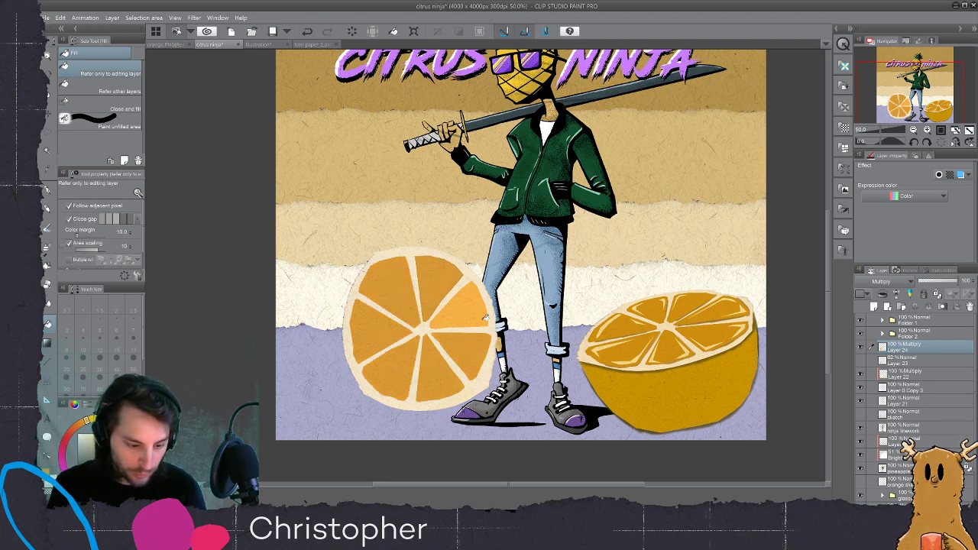
left_click(463, 310)
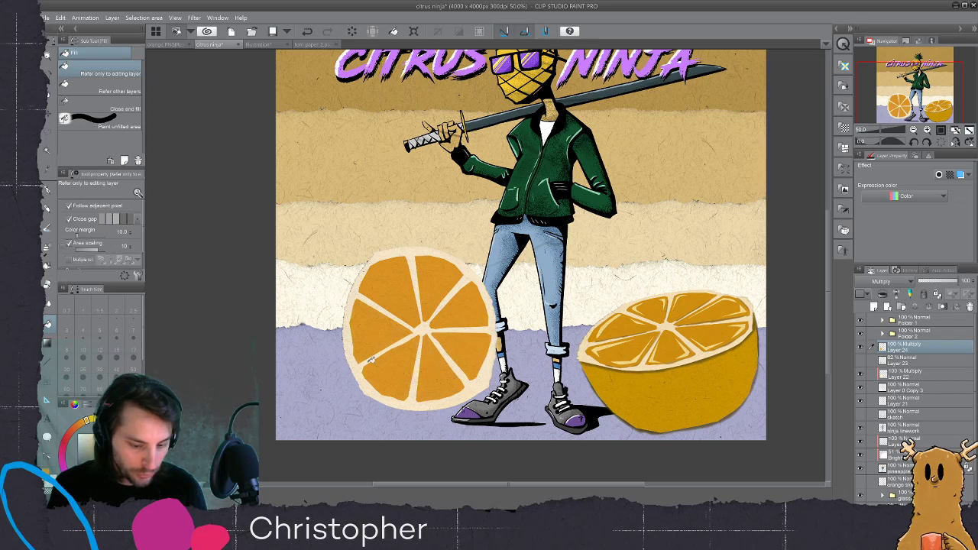
- Recolour the segments all around the round slice with a deeper brownish orange
scroll(370, 339, "down", 1)
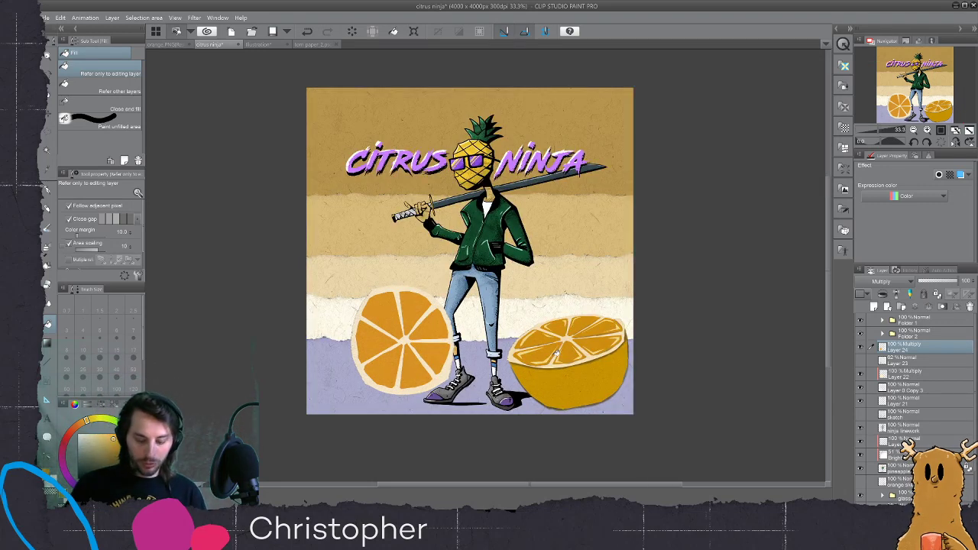
left_click(427, 315)
left_click(413, 310)
left_click(382, 316)
left_click(374, 342)
left_click(383, 368)
left_click(415, 370)
left_click(432, 358)
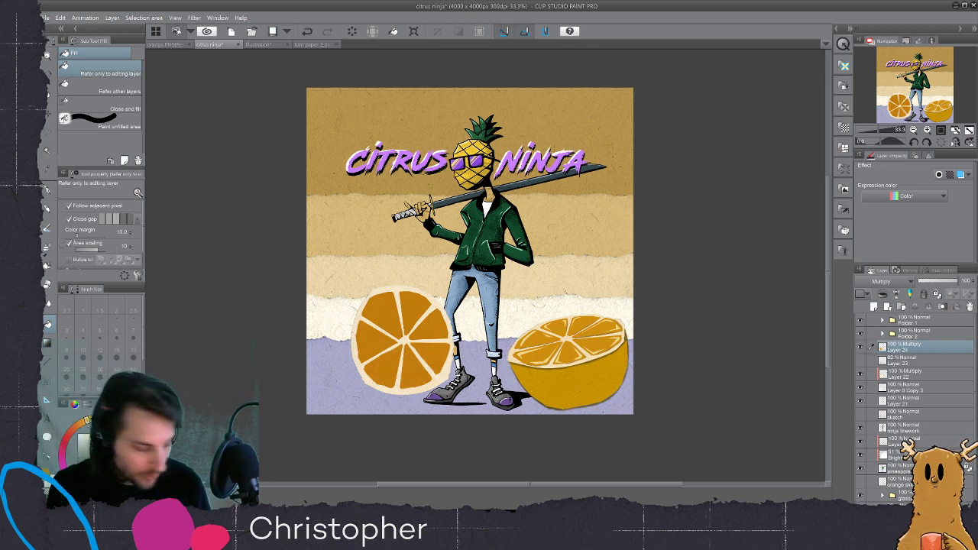
- Refill the round slice's segments with a lighter, brighter orange
left_click(436, 324)
left_click(432, 357)
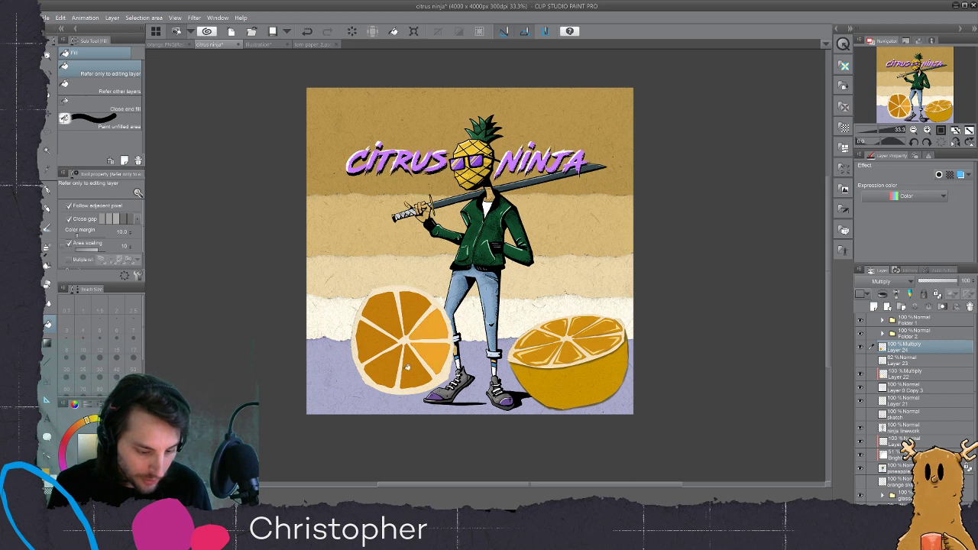
left_click(408, 368)
left_click(383, 367)
left_click(378, 325)
left_click(385, 315)
left_click(415, 312)
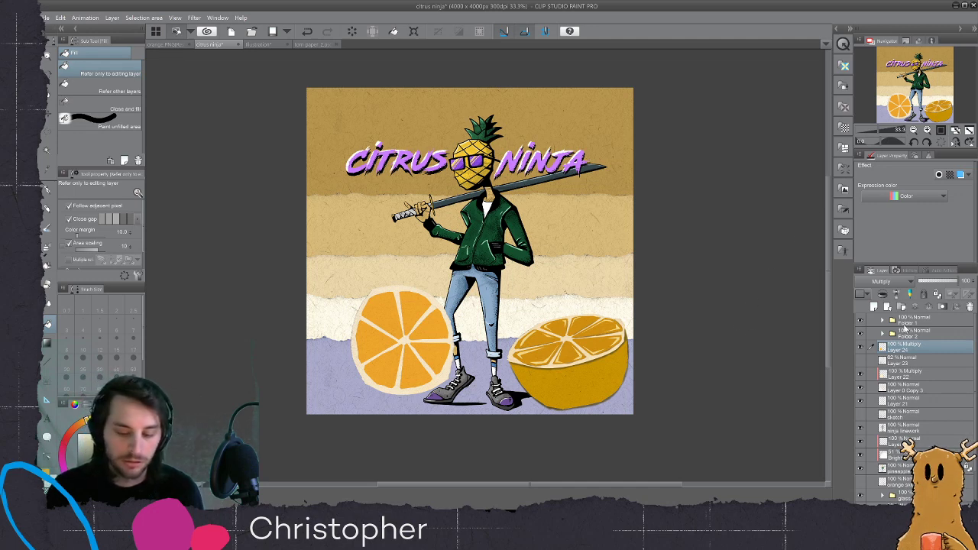
- Identify Folder 2 as the half orange's folder, rename it Orange #1 and expand it
left_click(861, 334)
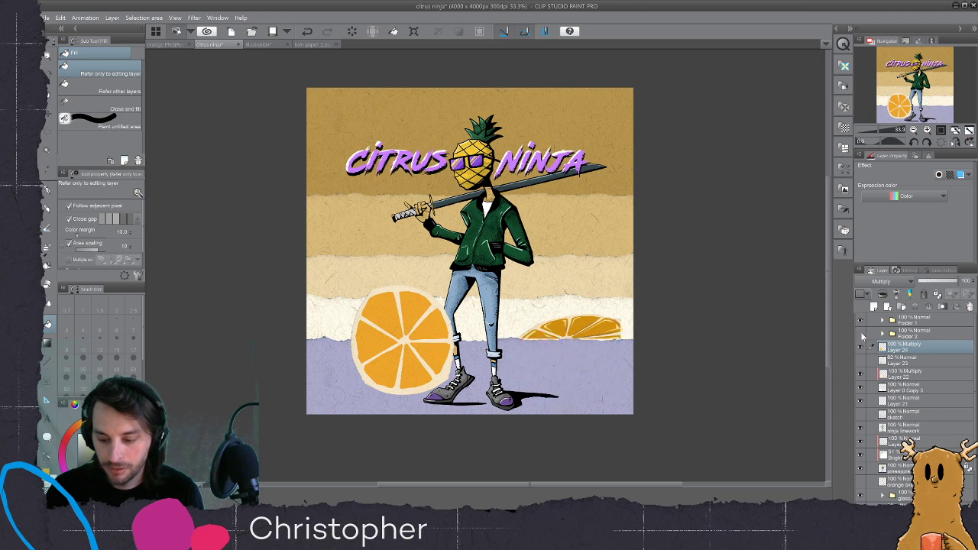
left_click(861, 334)
left_click(908, 335)
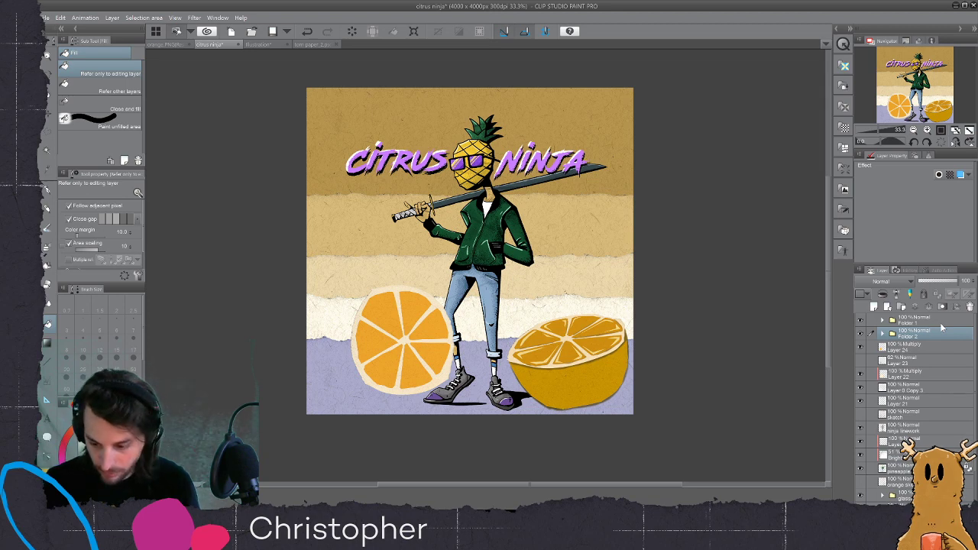
left_click(883, 335)
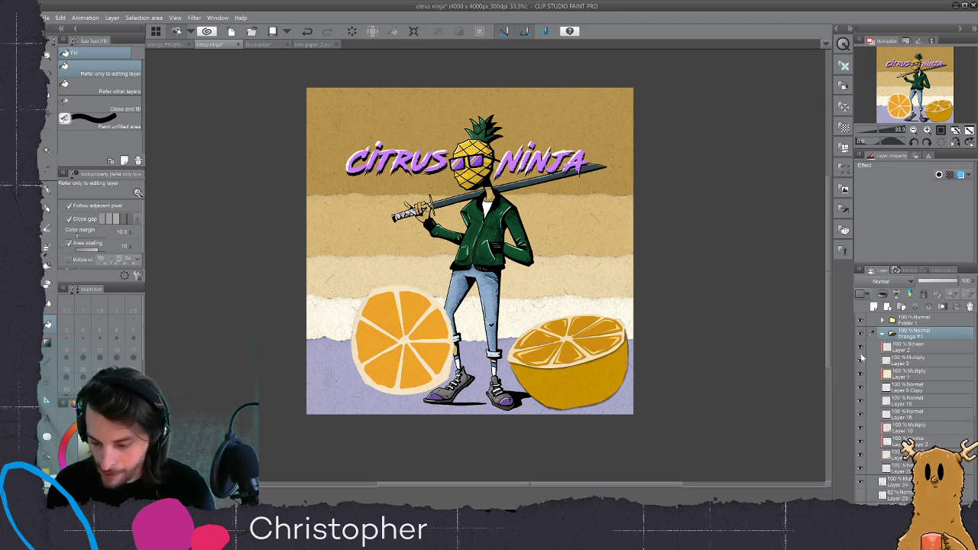
- Toggle the visibility of Layer 2 and Layer 3 in the Orange #1 folder to find the layer holding the segment colour
left_click(862, 348)
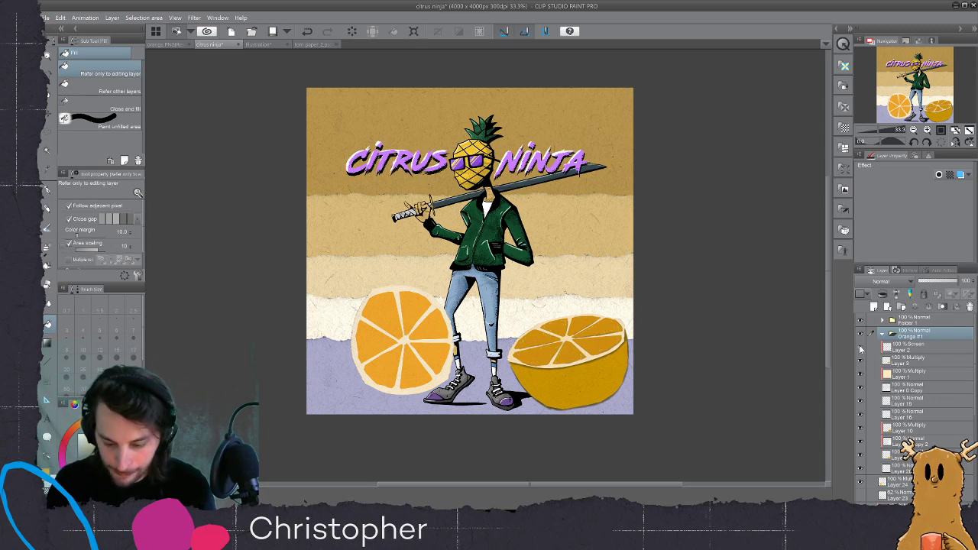
left_click(862, 362)
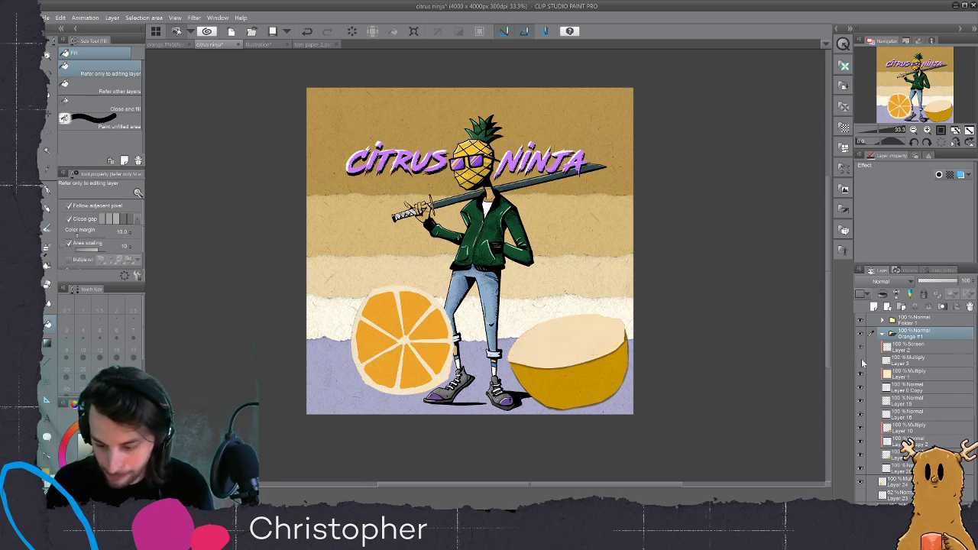
left_click(863, 362)
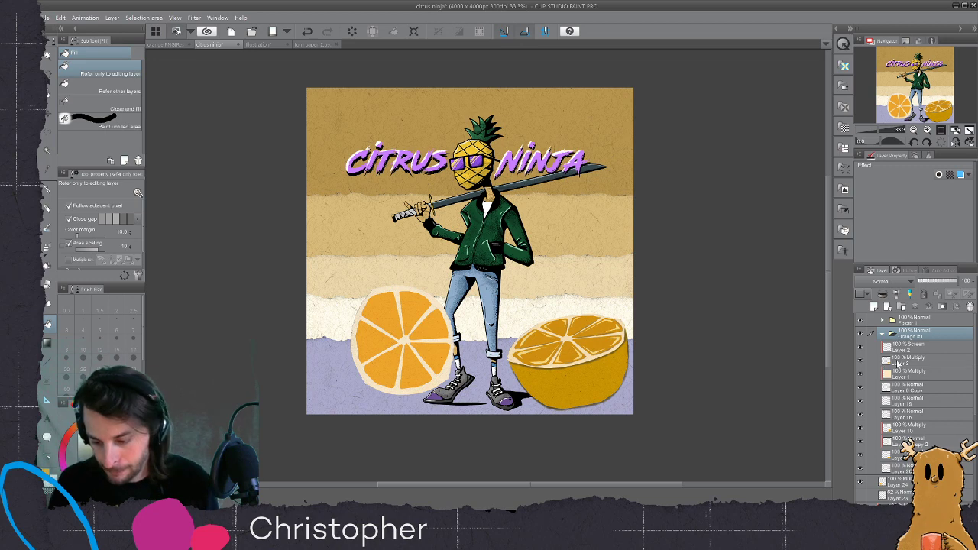
- Set Layer 3 to Normal to sample the half orange's segment colour, restore Multiply and collapse the Orange #1 folder
left_click(899, 360)
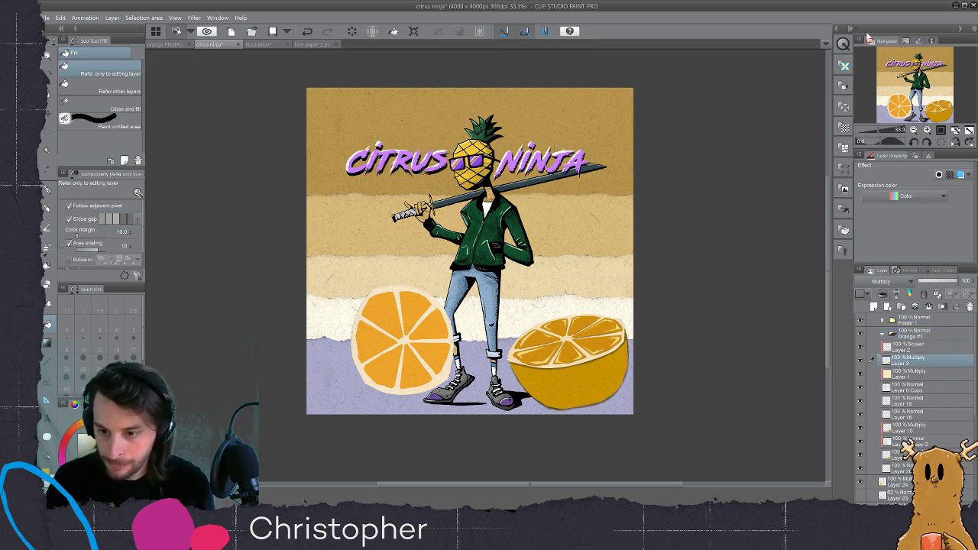
key("ctrl+z")
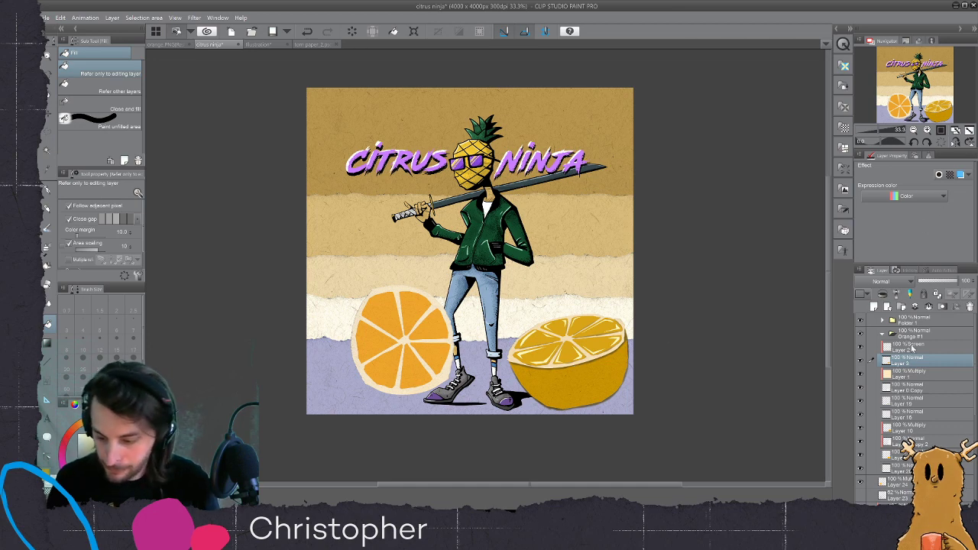
key("alt+shift+m")
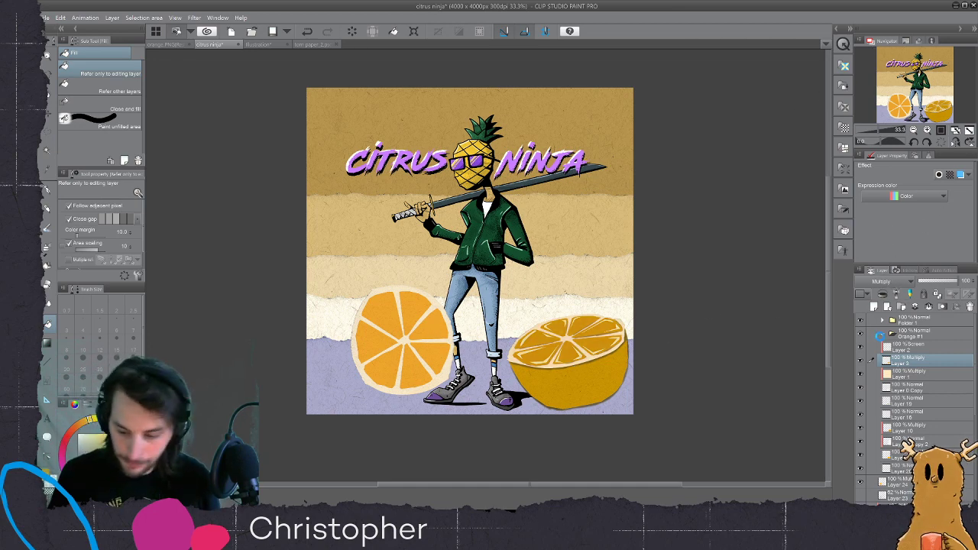
key("alt+BackSpace")
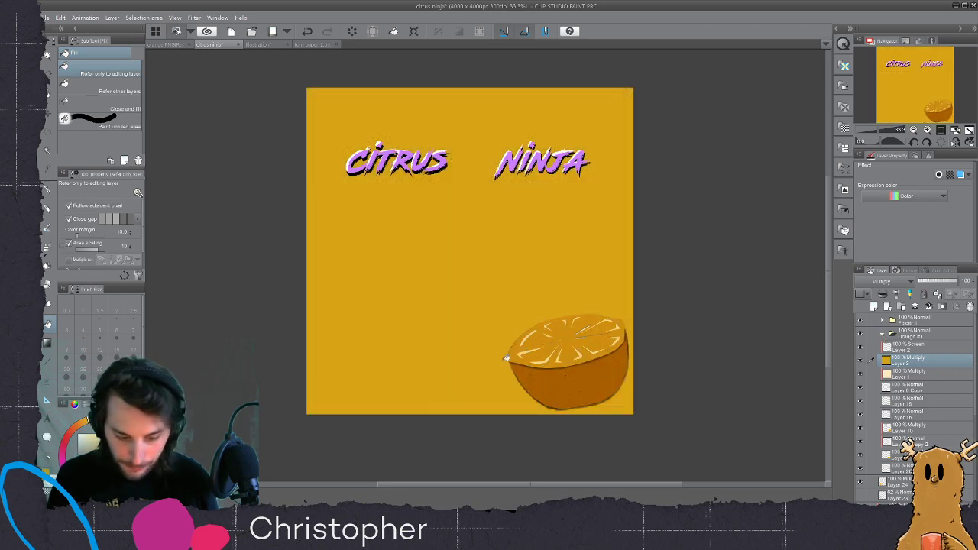
key("ctrl+z")
left_click(884, 335)
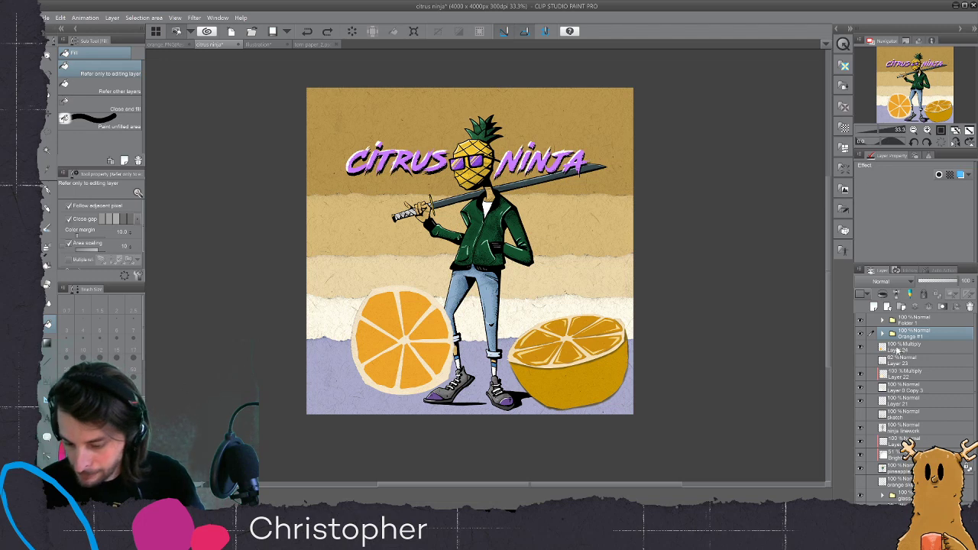
- Fill the round slice's segments on Layer 24 with the half orange's yellow-orange segment colour
left_click(903, 348)
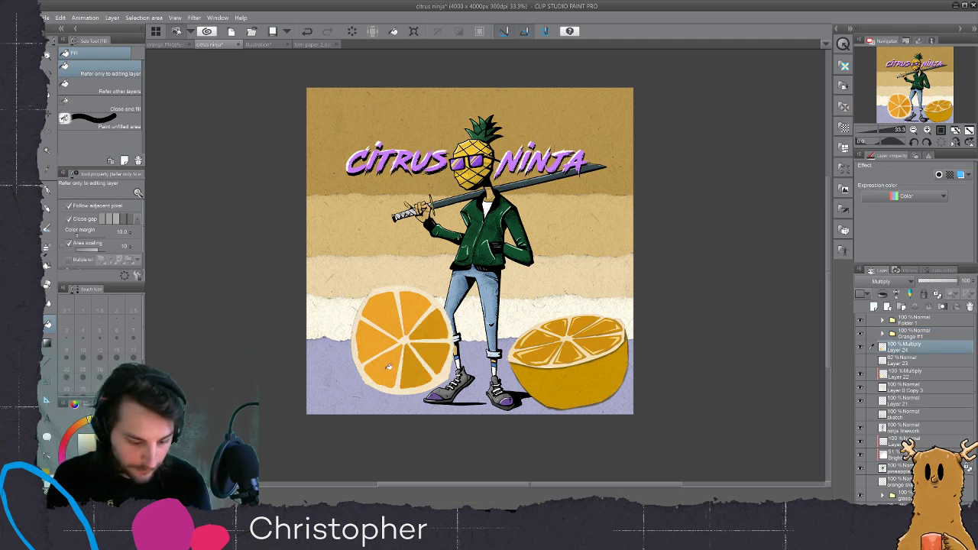
left_click(388, 366)
left_click(376, 344)
left_click(384, 315)
left_click(414, 314)
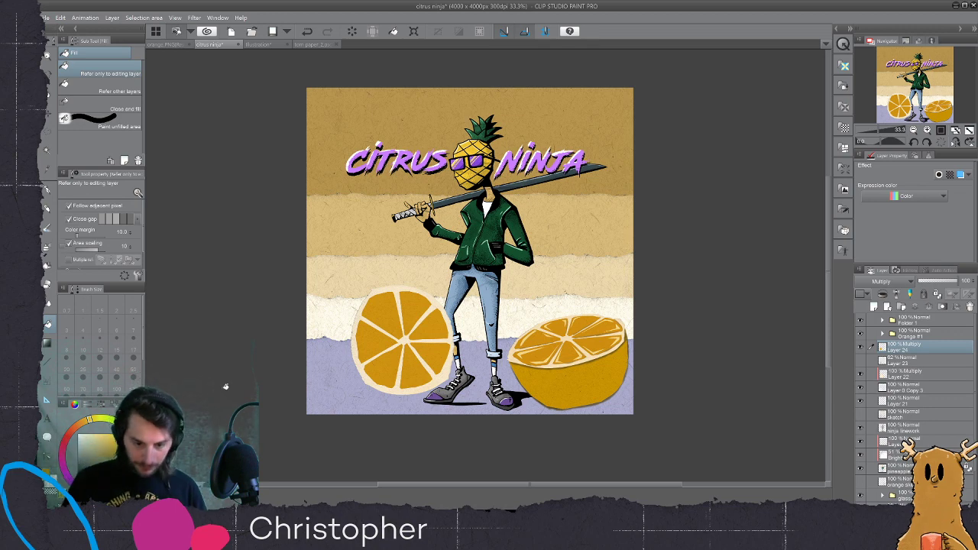
- Create a new Normal layer above Layer 24 for the slice's highlights, with polyline selection active
scroll(225, 387, "up", 1)
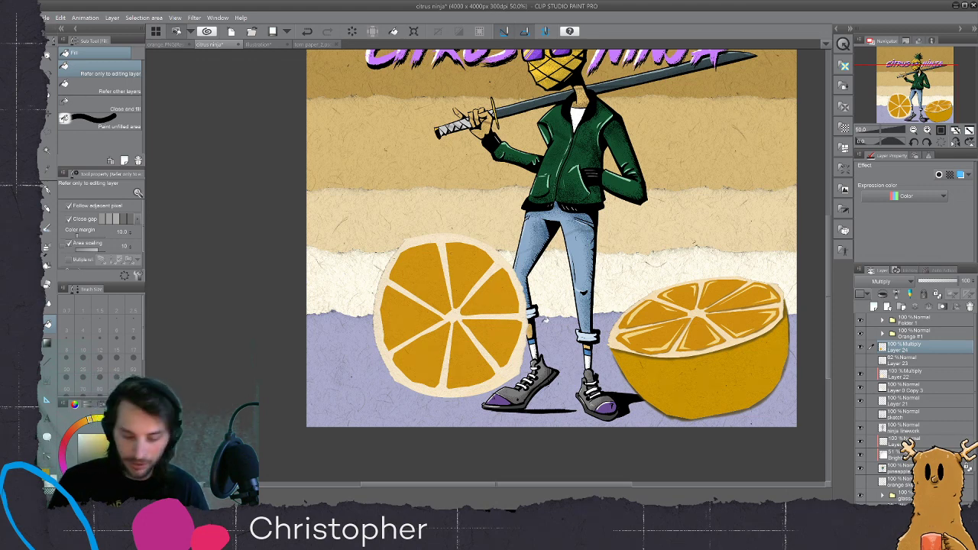
key("m")
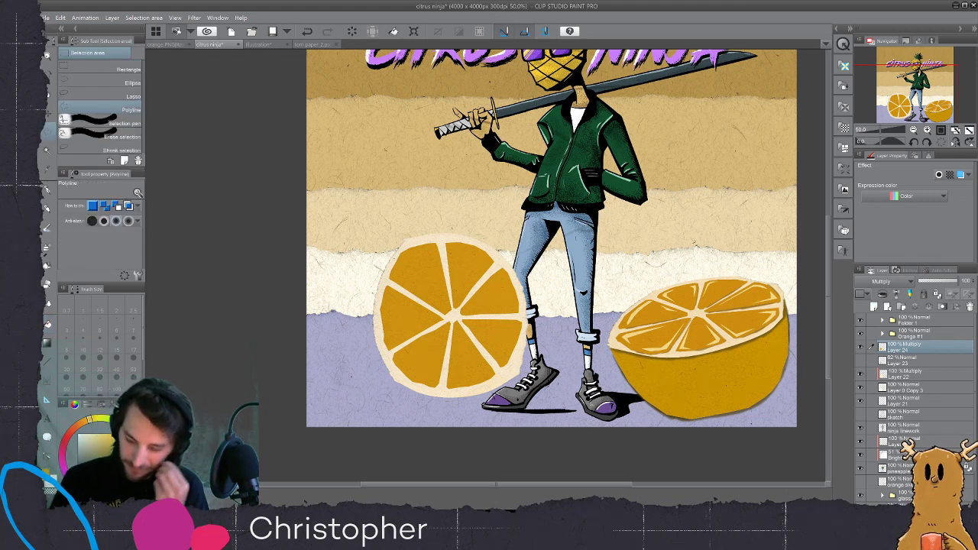
left_click(875, 308)
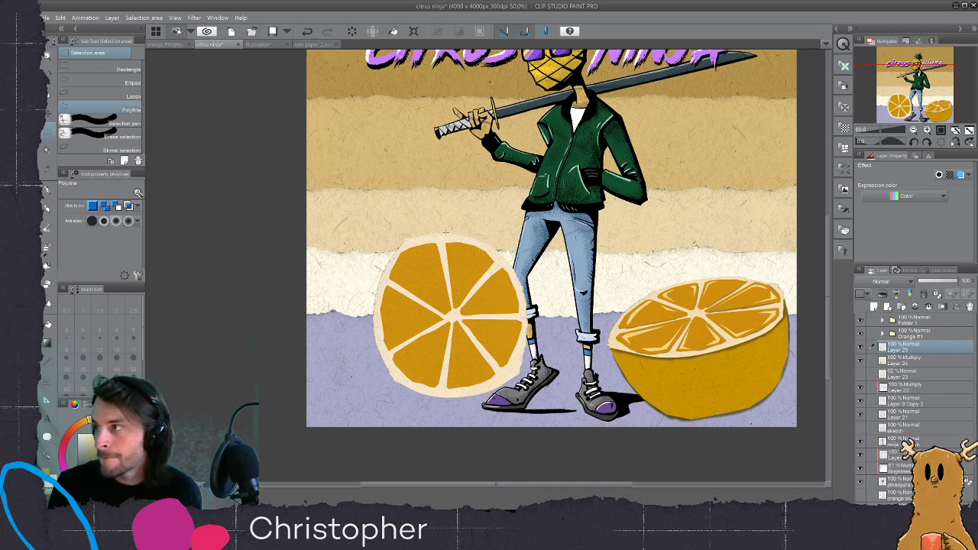
- Outline a hooked highlight in the outer corner beside the slice's upper divider, fill it pale cream and deselect
scroll(446, 231, "up", 1)
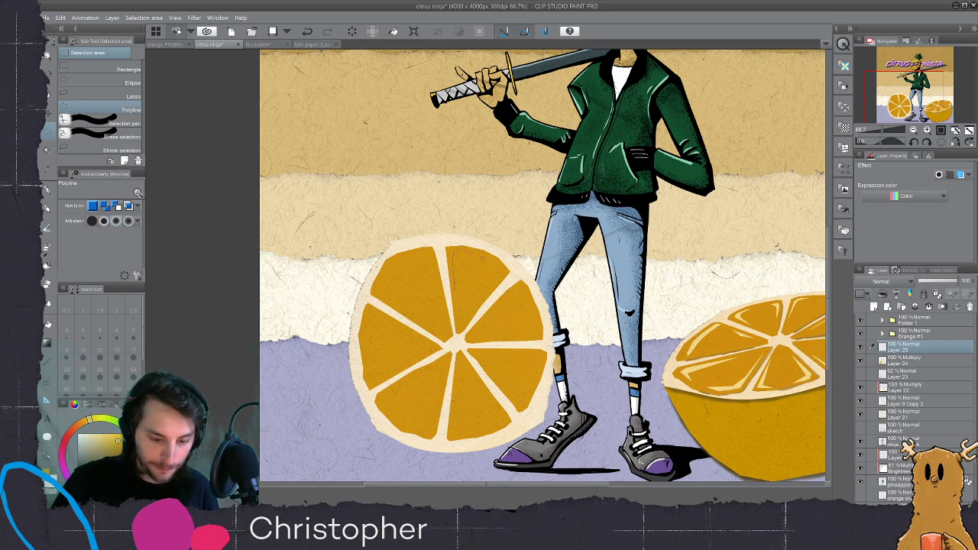
left_click(455, 260)
key("g")
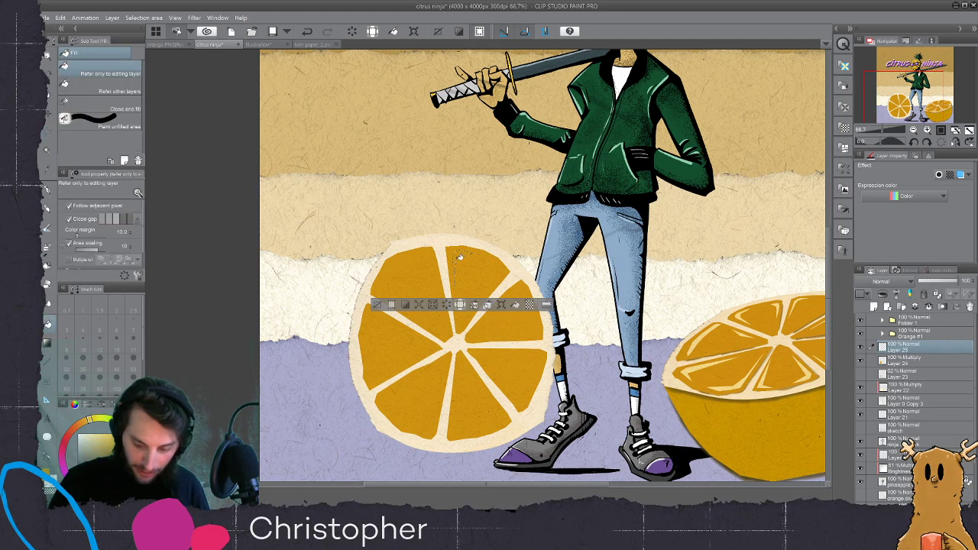
left_click(463, 257)
key("ctrl+d")
- Add a second pale cream highlight along the right outer edge of the same upper segment and deselect
key("m")
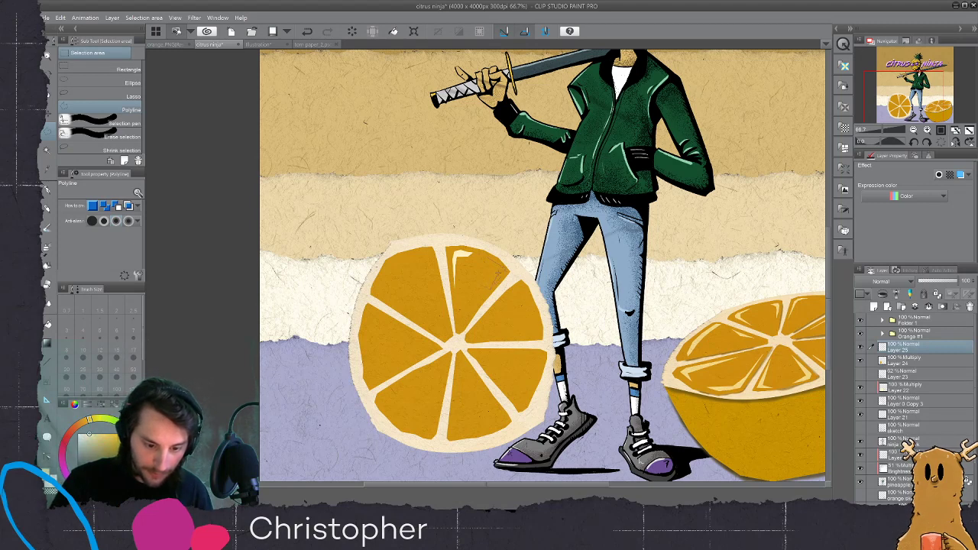
left_click(490, 260)
key("g")
left_click(502, 271)
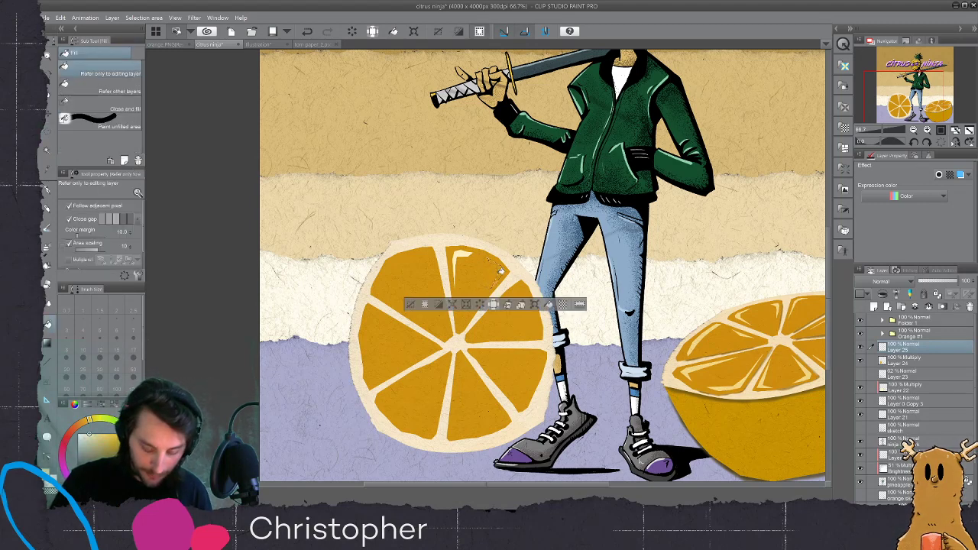
key("ctrl+d")
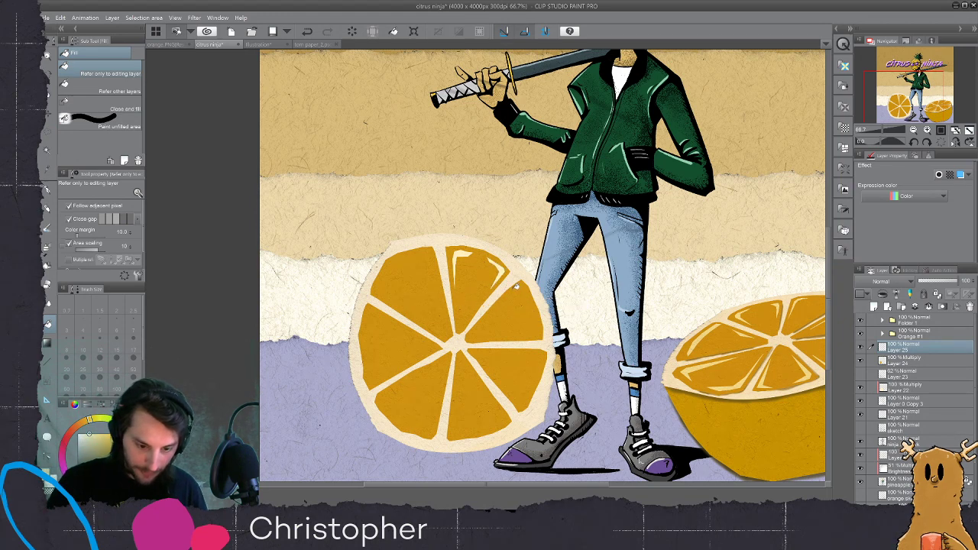
- Outline a highlight along the upper edge of the neighbouring right-hand segment, fill it pale cream and deselect
key("m")
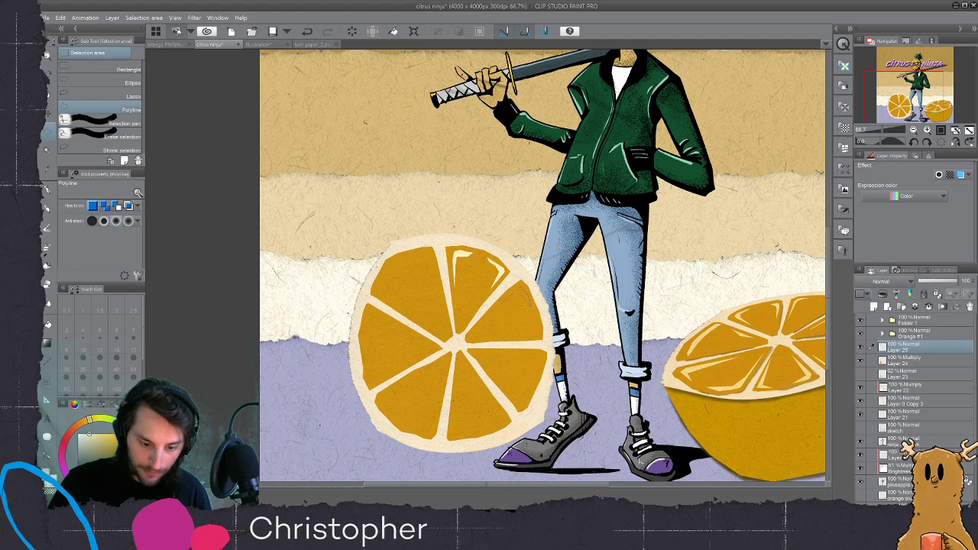
double_click(500, 305)
key("g")
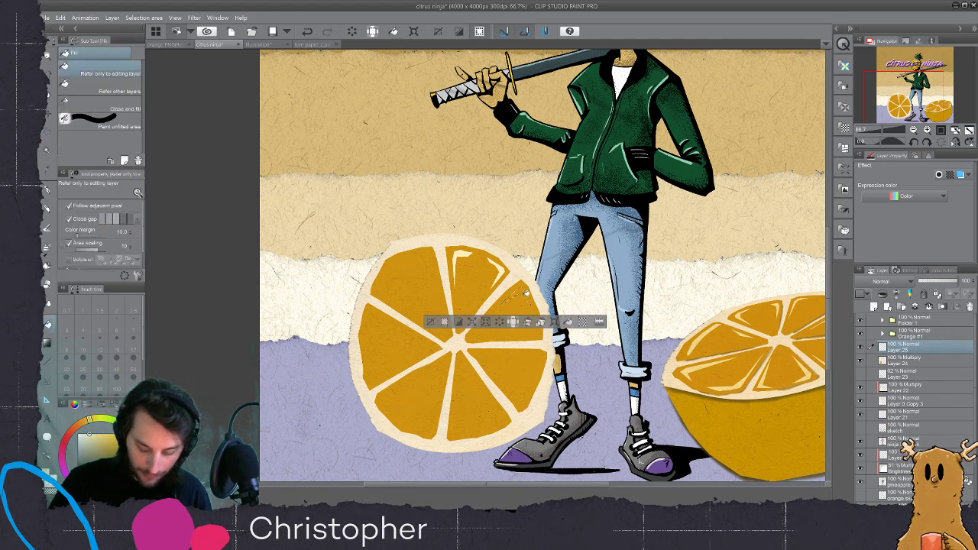
key("ctrl+d")
- Add a pale cream highlight along the lower edge of the right-hand segment above the horizontal divider and deselect
key("m")
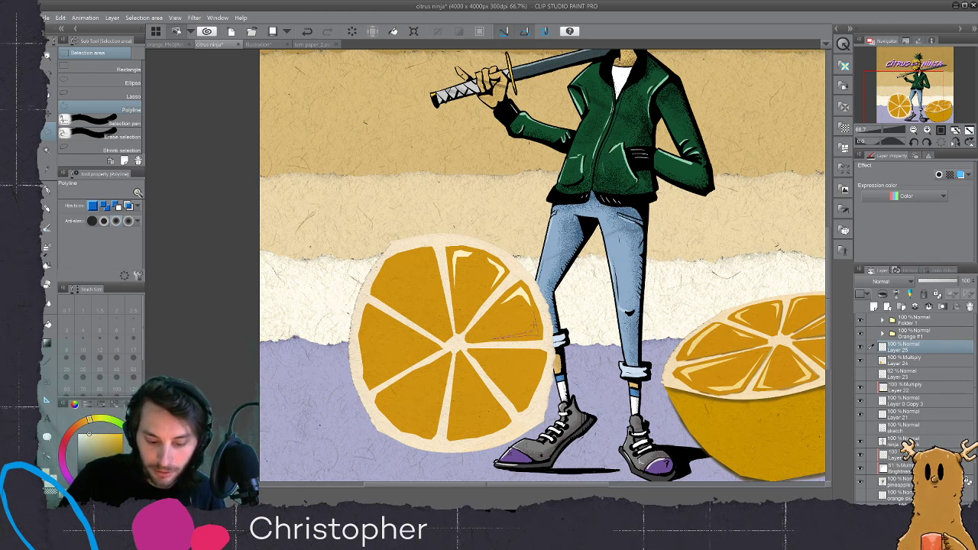
left_click(535, 328)
key("g")
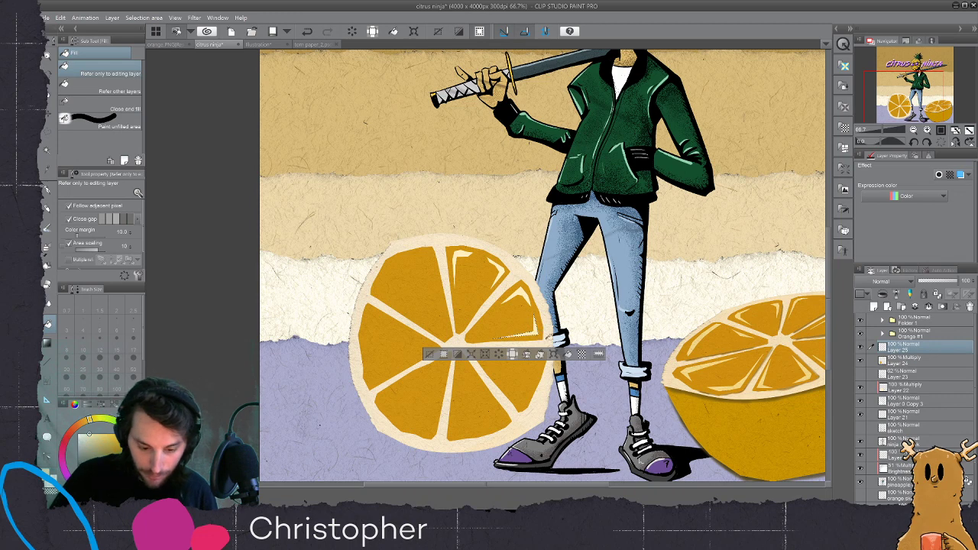
key("ctrl+d")
key("m")
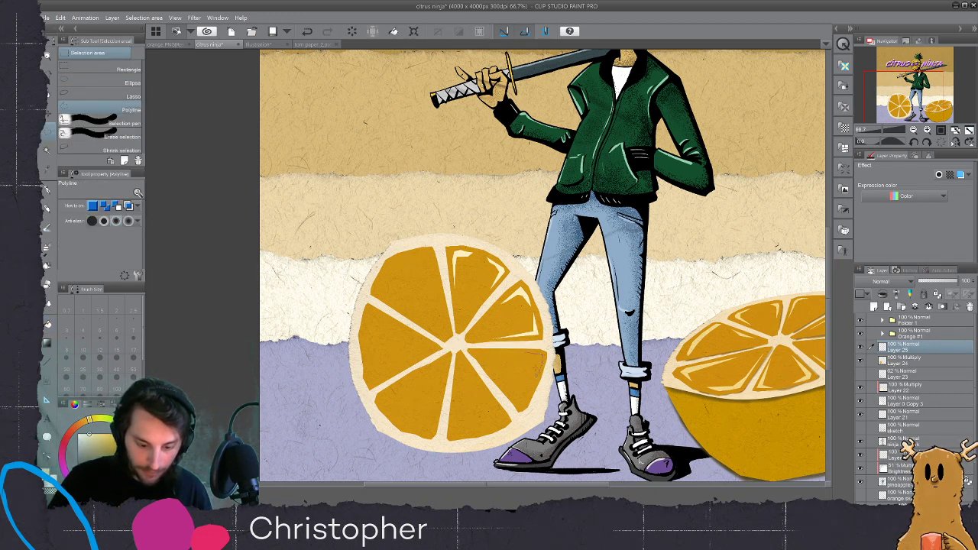
- Outline a highlight in the outer corner of the segment just below the horizontal divider, fill it pale cream and deselect
left_click(524, 352)
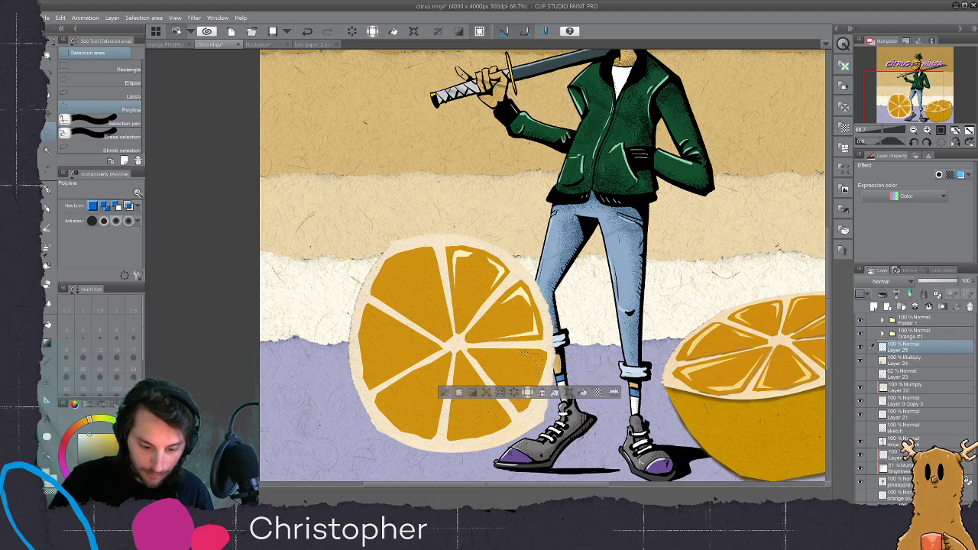
key("g")
left_click(550, 366)
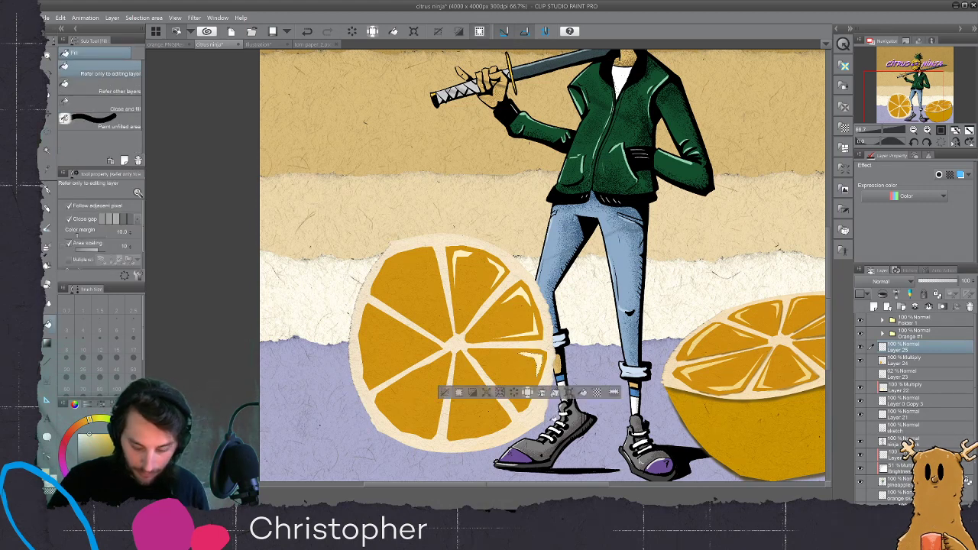
key("m")
key("ctrl+d")
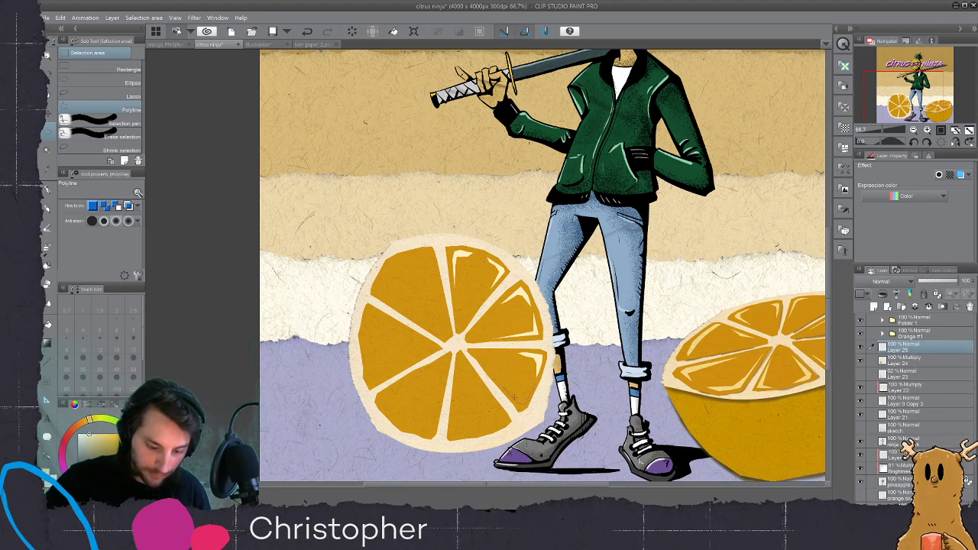
- Add a second pale cream highlight along the lower outer edge of the segment below the horizontal divider and deselect
left_click(533, 386)
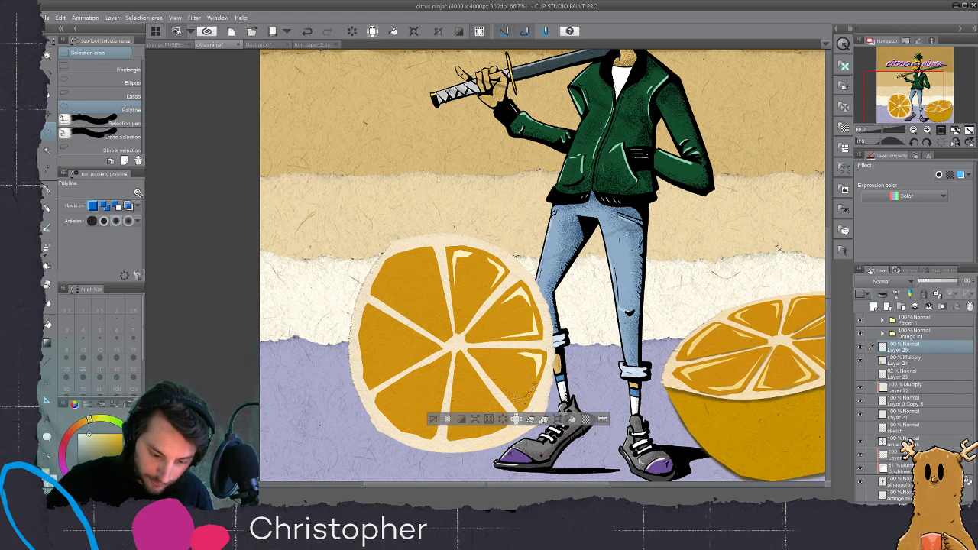
key("g")
key("ctrl+d")
- Outline a highlight in the outer right corner of the segment right of the lower divider, fill it pale cream and deselect
key("m")
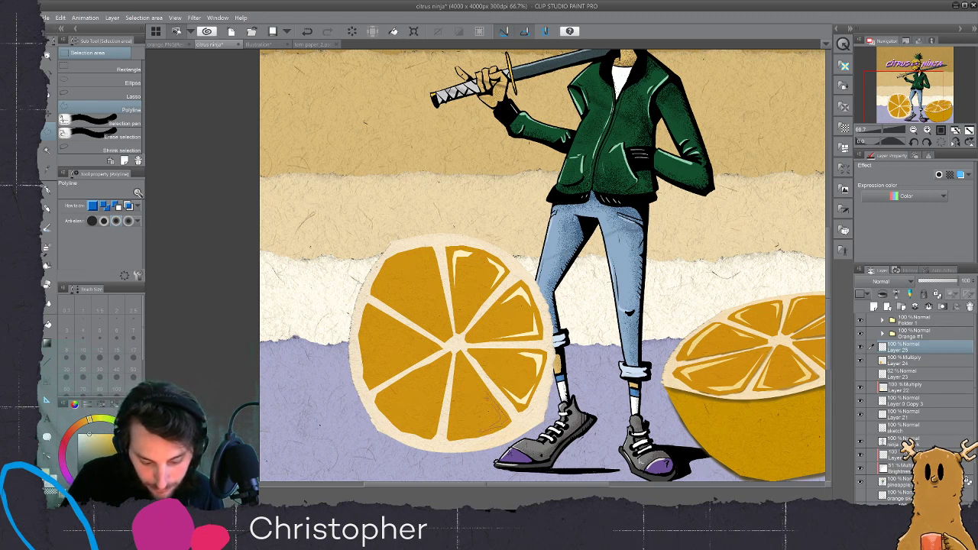
left_click(487, 395)
key("g")
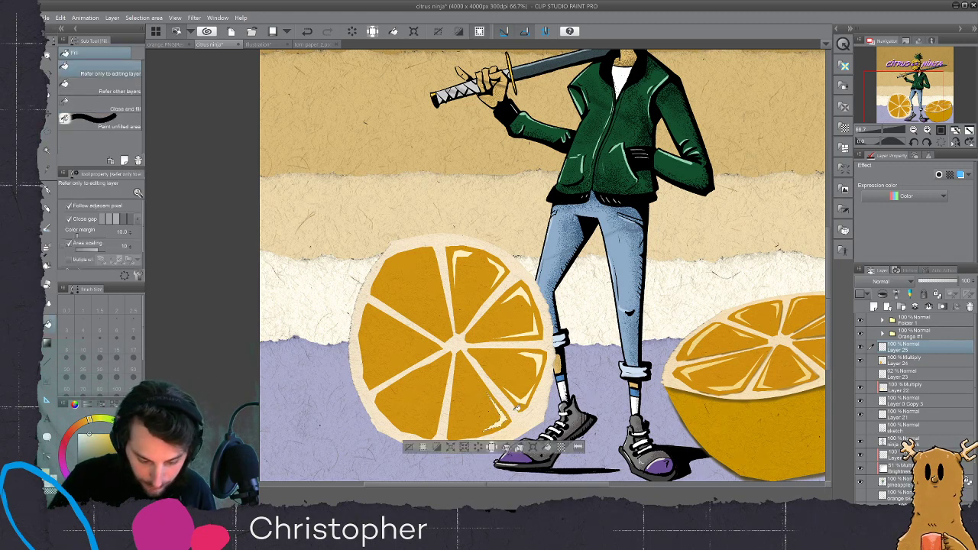
key("ctrl+d")
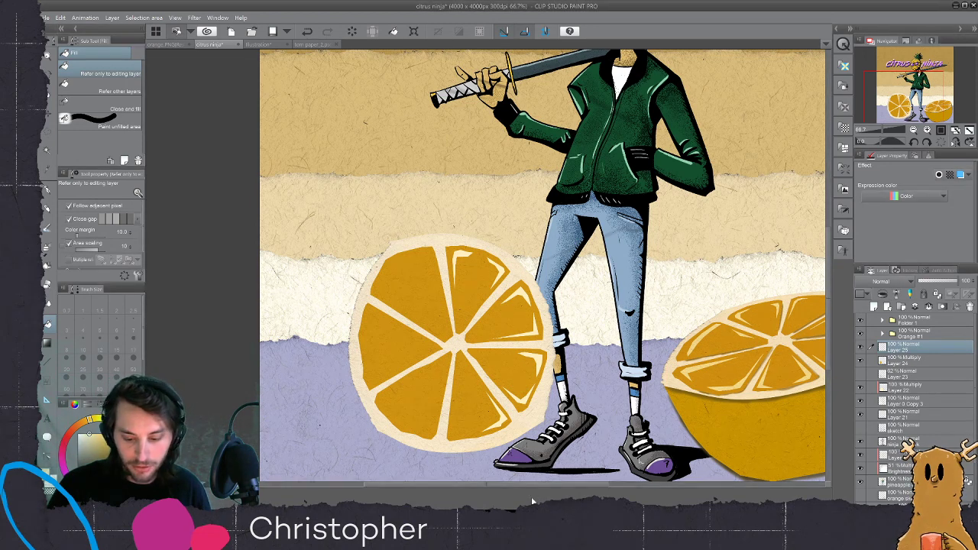
- Add a pale cream highlight to the same segment along the right side of the lower divider and deselect
key("m")
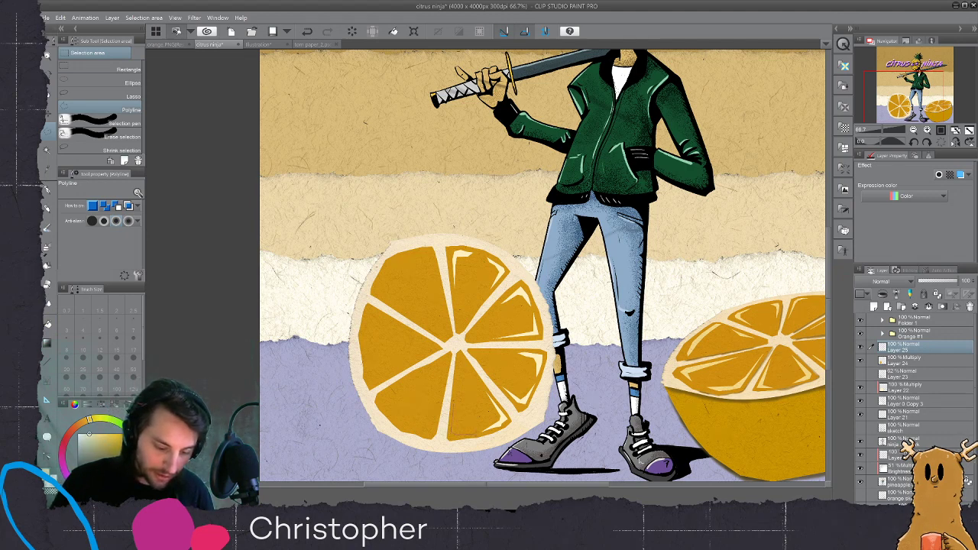
left_click(454, 409)
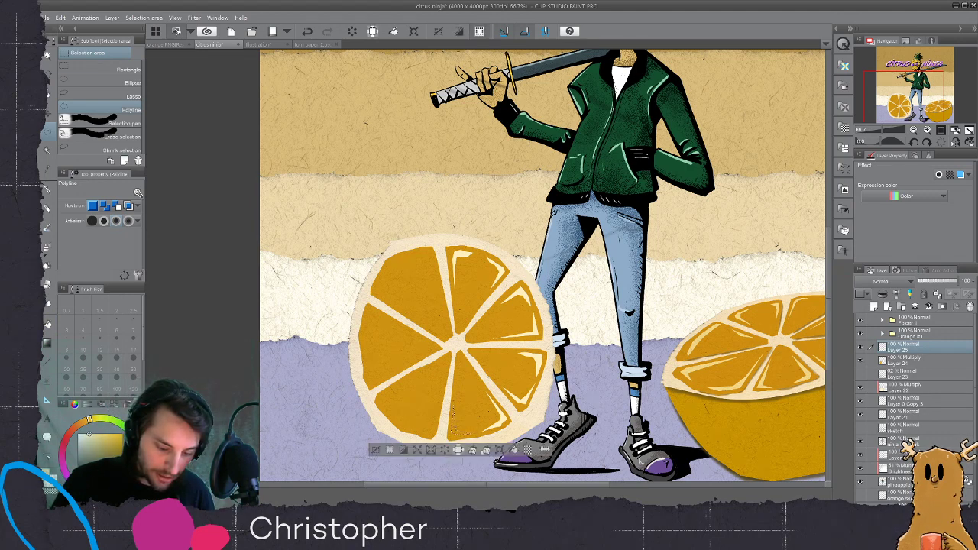
key("g")
left_click(458, 428)
key("ctrl+d")
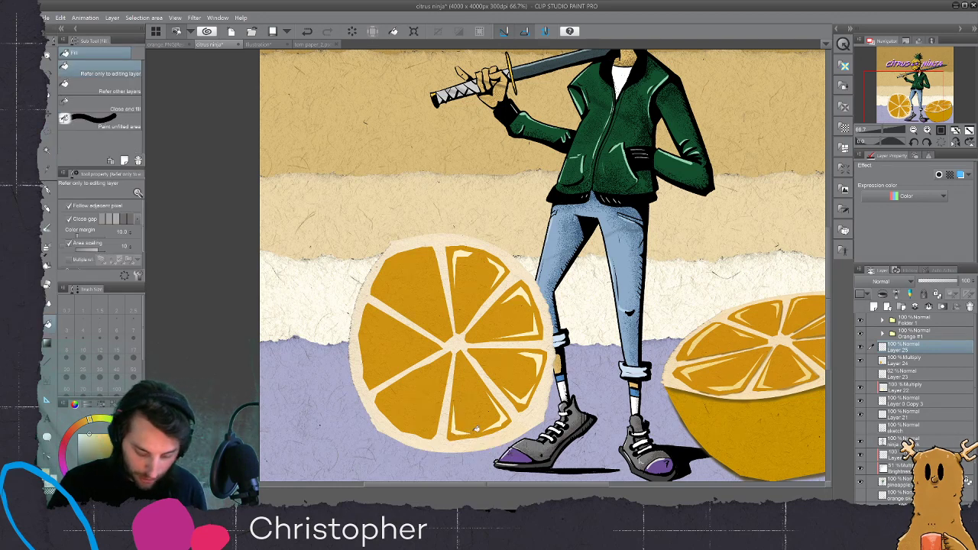
- Outline a hooked highlight in the lower-left segment along the lower divider, fill it pale cream and deselect
key("m")
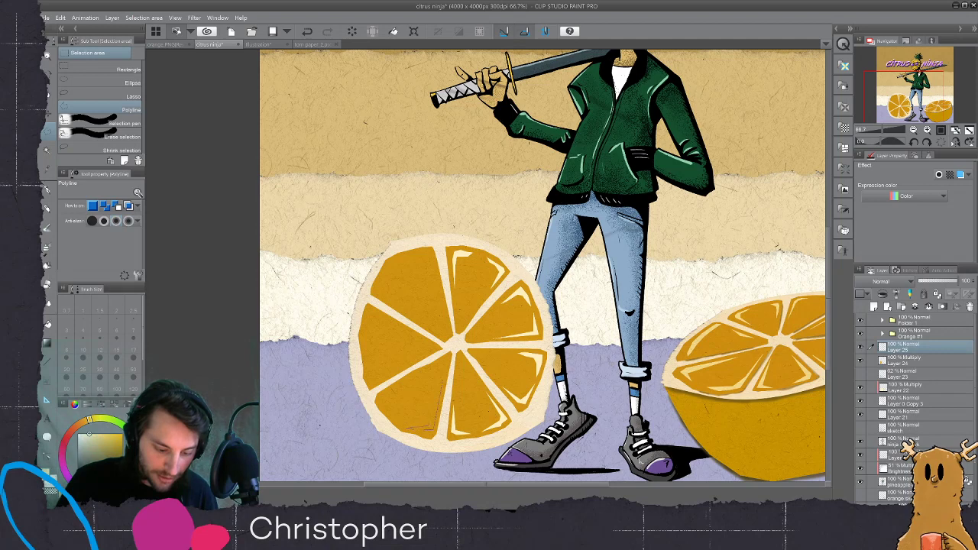
double_click(442, 381)
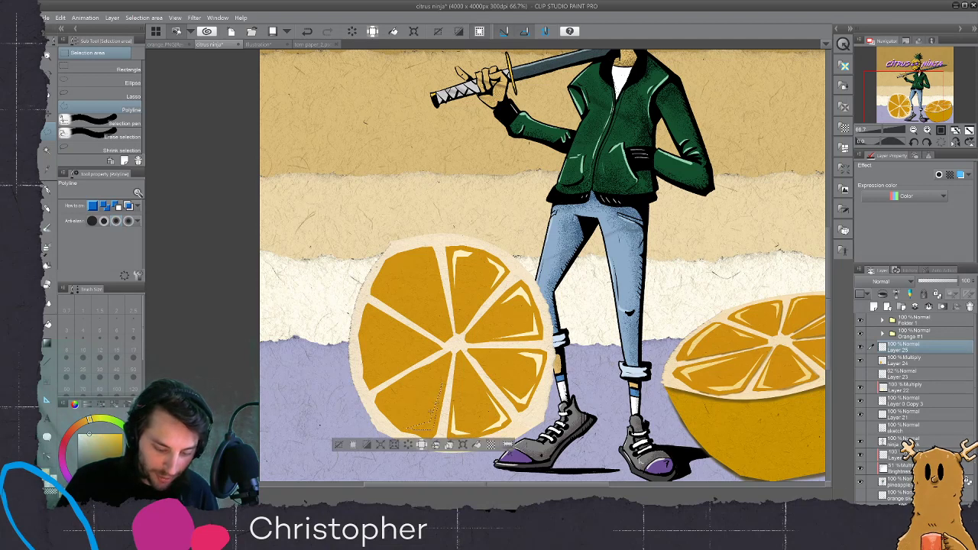
key("g")
left_click(434, 401)
key("ctrl+d")
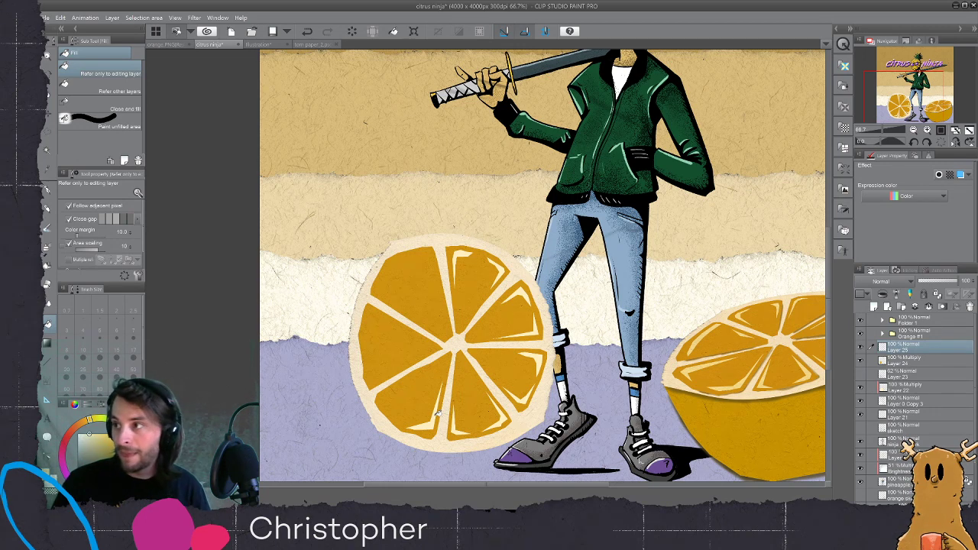
- Add a pale cream highlight along the lower-left segment's upper edge and outer corner and deselect
key("m")
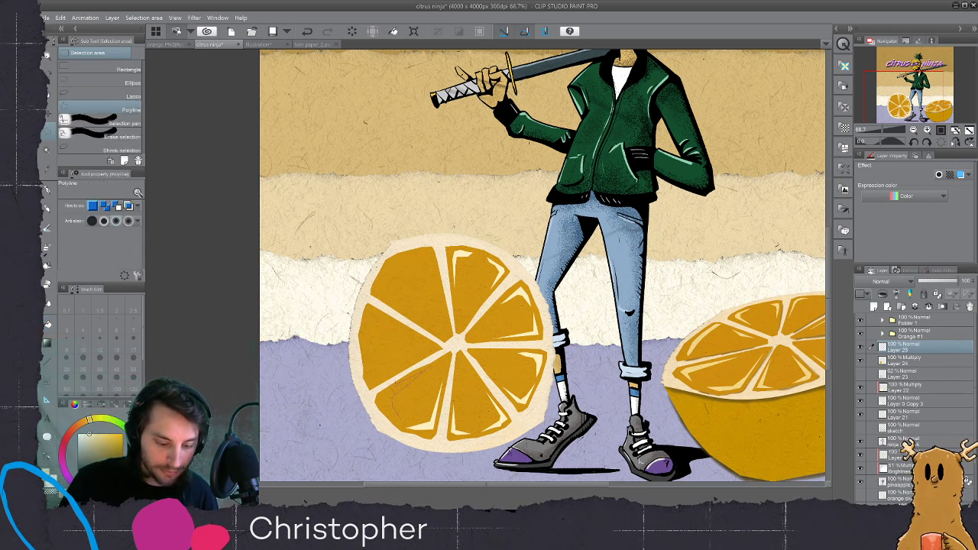
left_click(400, 421)
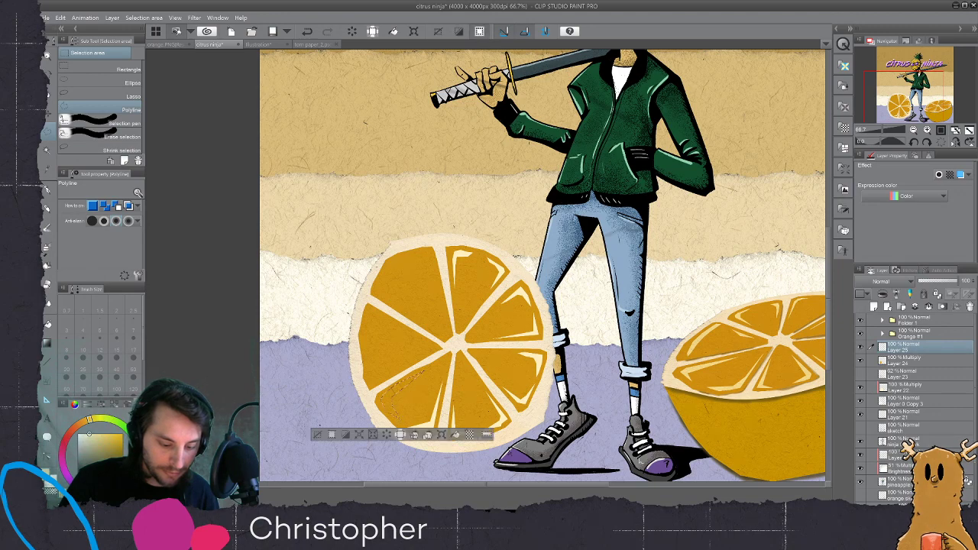
key("g")
left_click(392, 407)
key("ctrl+d")
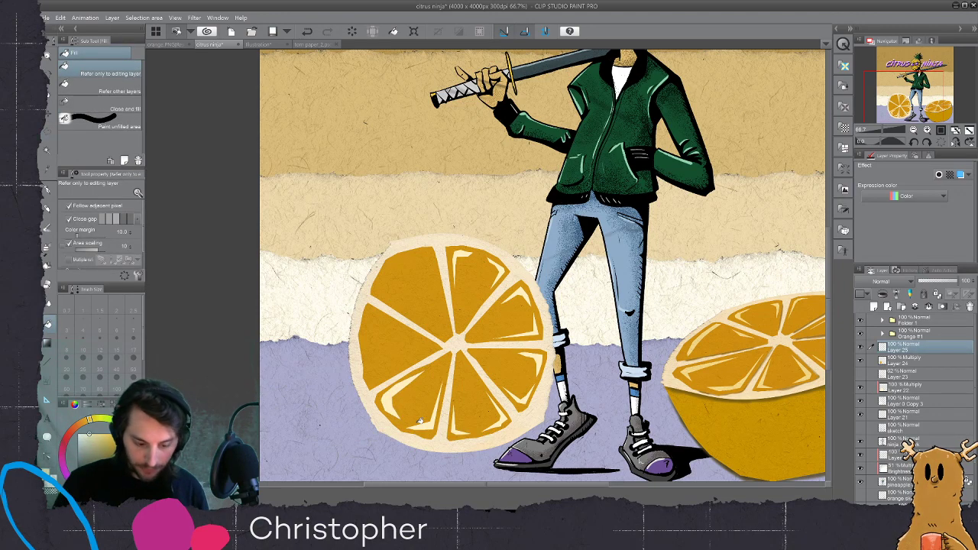
scroll(419, 426, "down", 2)
scroll(419, 426, "up", 2)
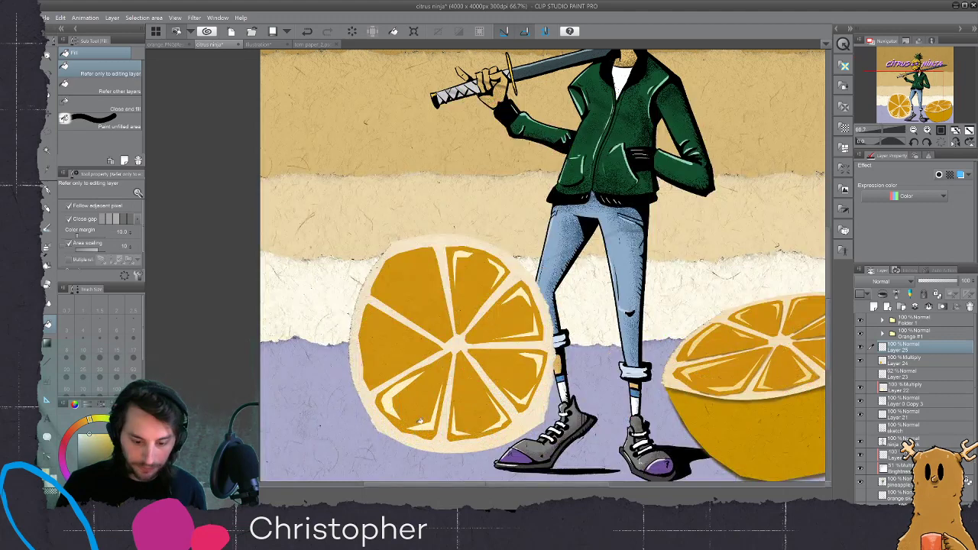
- Fill an outlined highlight along the upper edge of the slice's left-hand segment with pale cream and deselect
key("m")
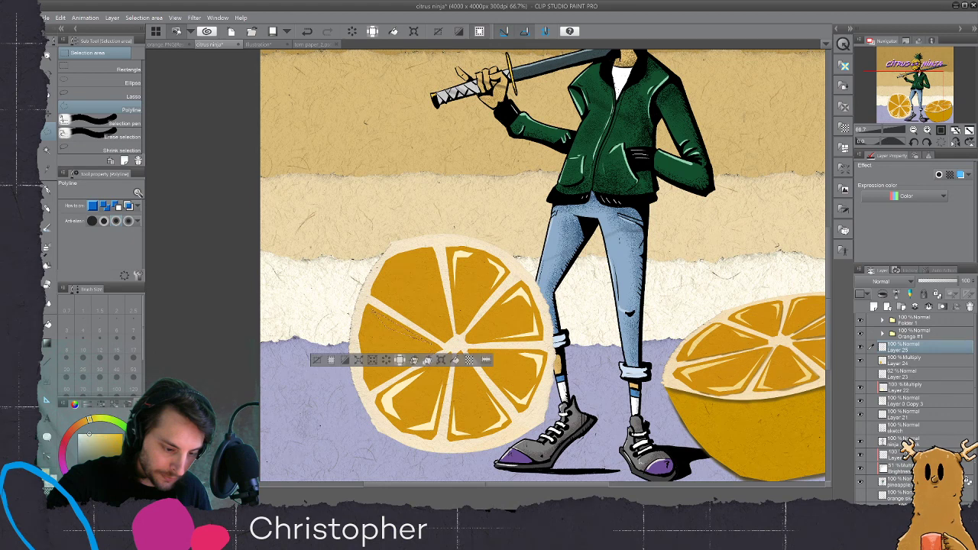
key("g")
left_click(386, 321)
key("ctrl+d")
- Add a short pale cream highlight along the outer edge of the left-hand segment and deselect
key("m")
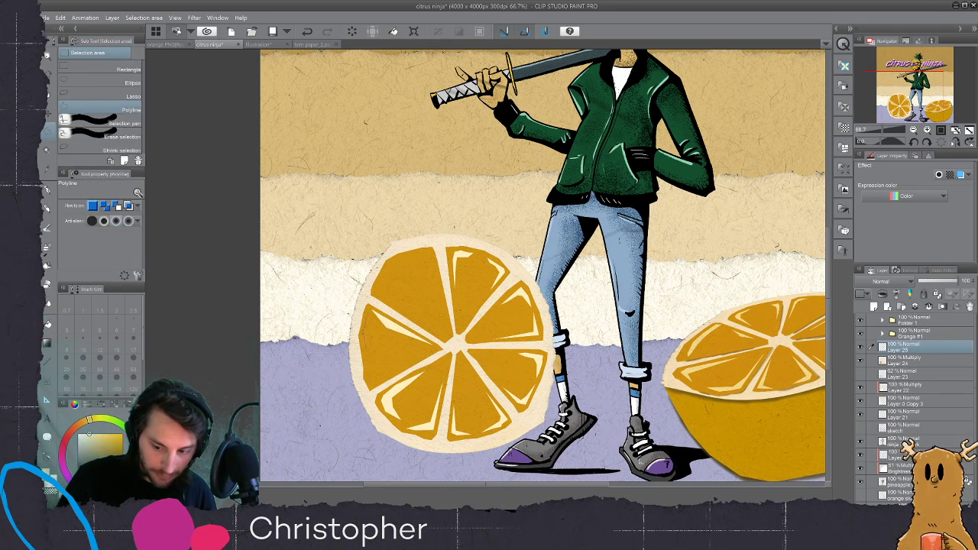
left_click(367, 314)
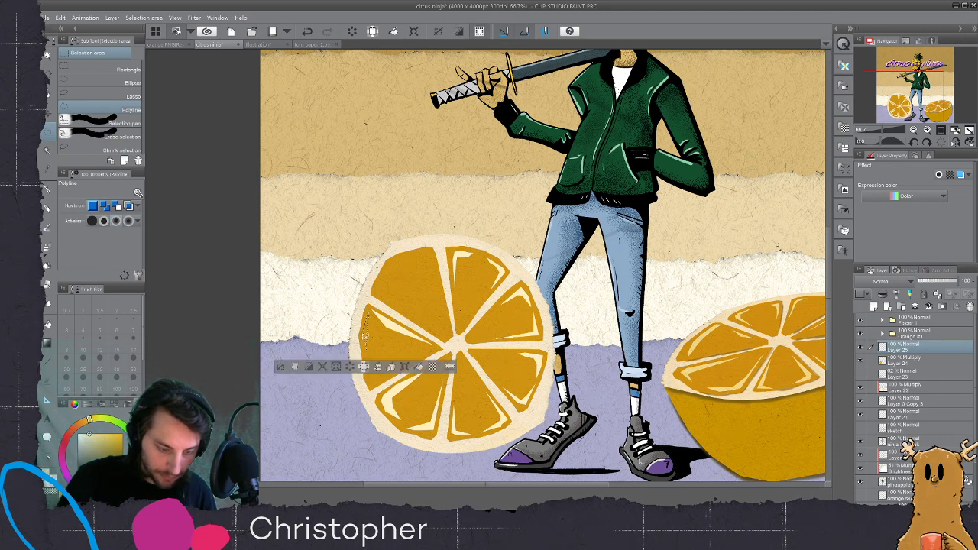
key("g")
left_click(368, 330)
key("ctrl+d")
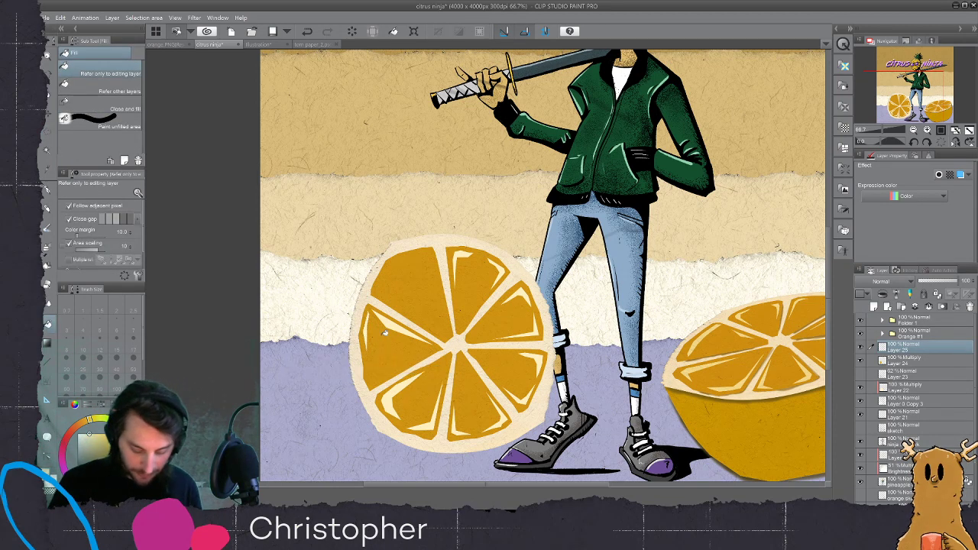
- Outline a curved highlight along the outer edge of the upper-left segment, fill it pale cream and deselect
key("m")
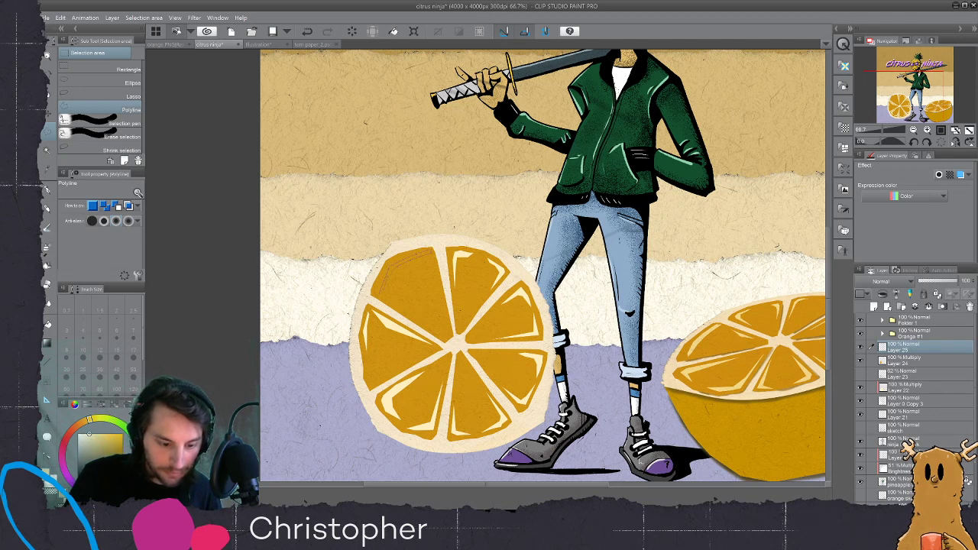
left_click(379, 294)
key("g")
left_click(407, 263)
key("ctrl+d")
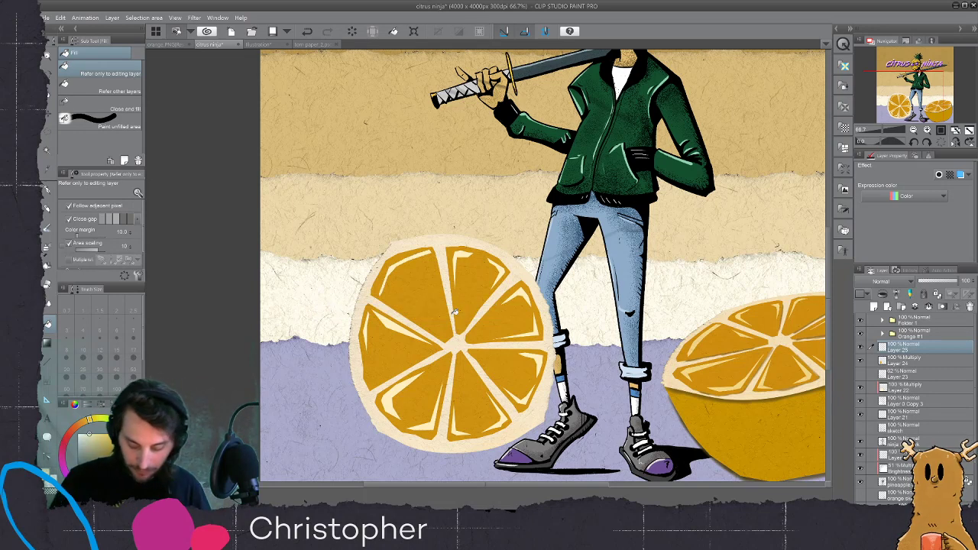
- Add a small pale cream highlight in the upper-left segment beside the upper divider and deselect
key("m")
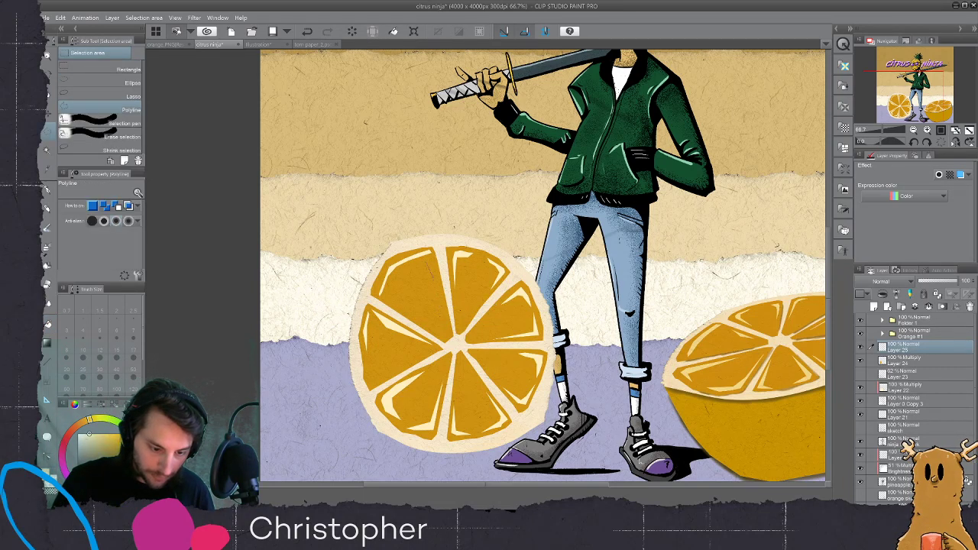
left_click(427, 262)
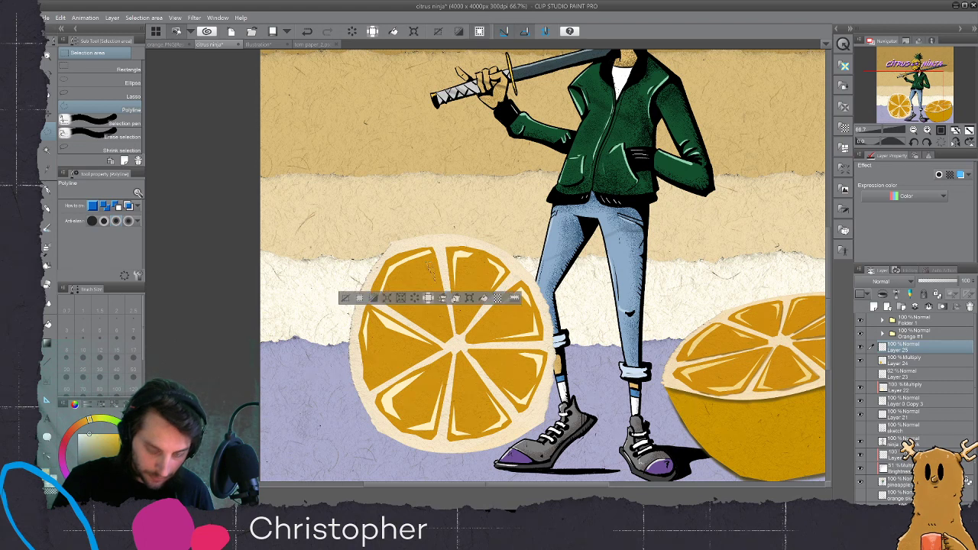
key("g")
left_click(430, 269)
key("ctrl+d")
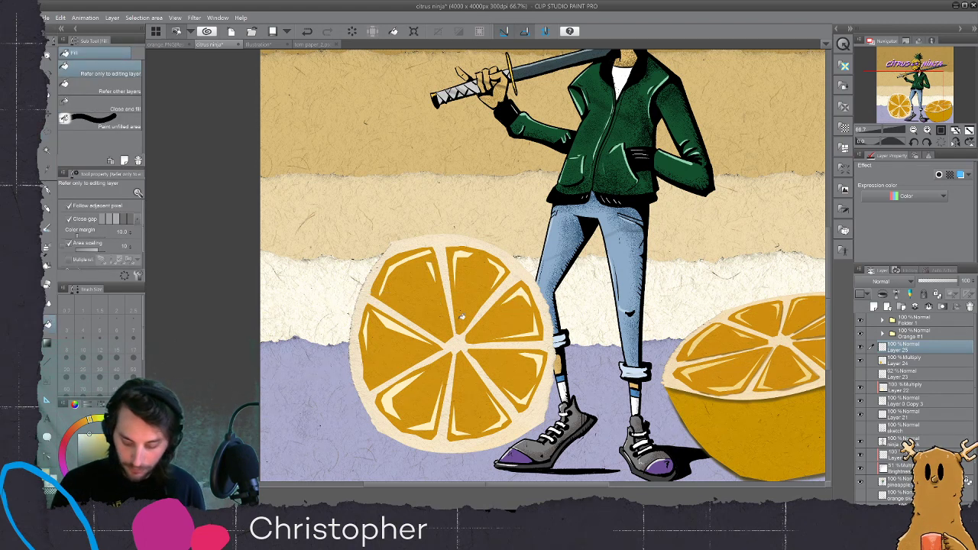
- Try the Multiply and Color blending modes on the highlight layer, Layer 25, and set it to Screen
left_click(869, 89)
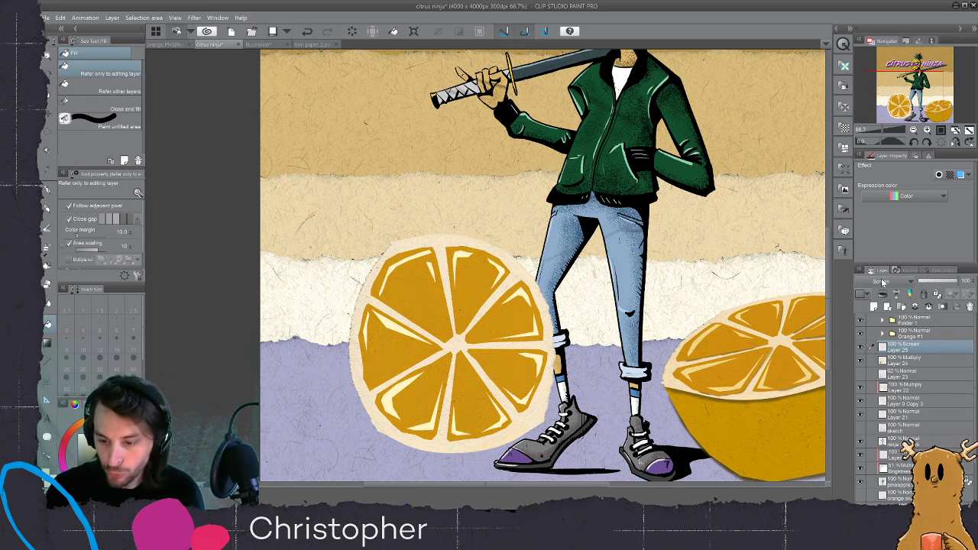
key("shift+alt+m")
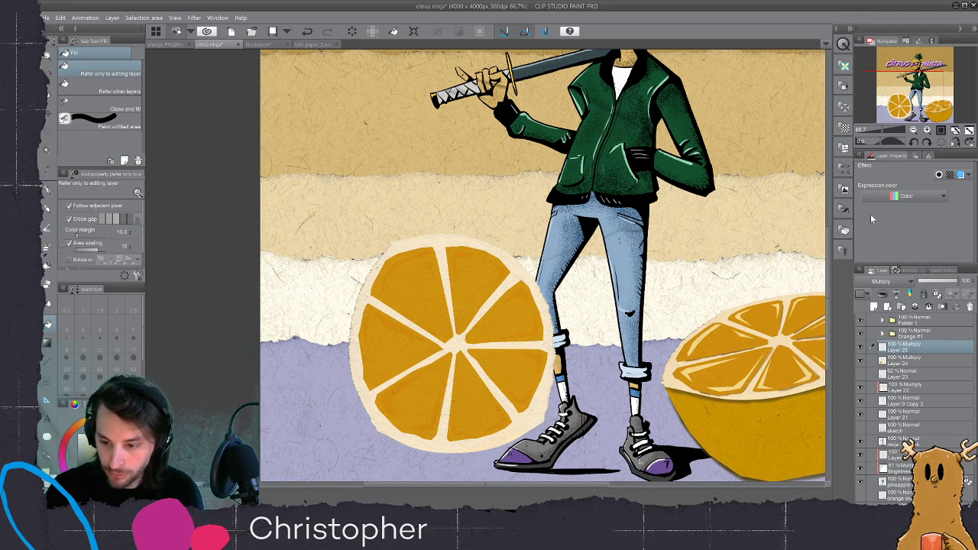
key("ctrl+z")
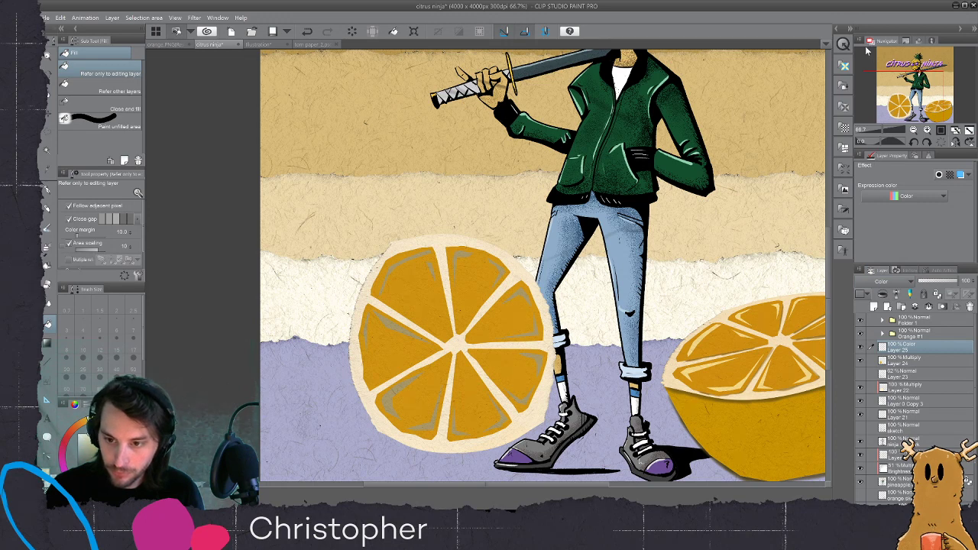
left_click(865, 93)
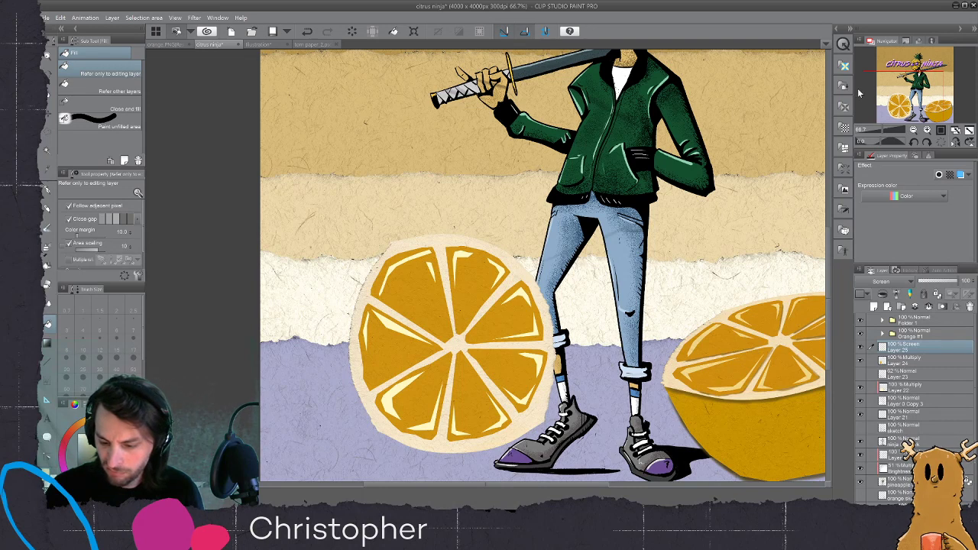
- Expand the Orange #1 folder, select its Screen layer, Layer 2, and toggle that layer's visibility off and on
left_click(884, 335)
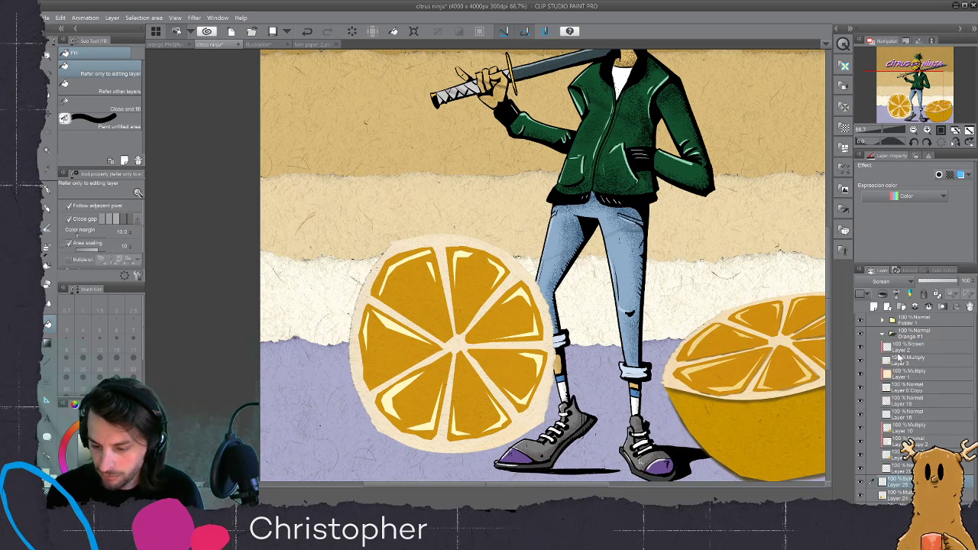
left_click(904, 350)
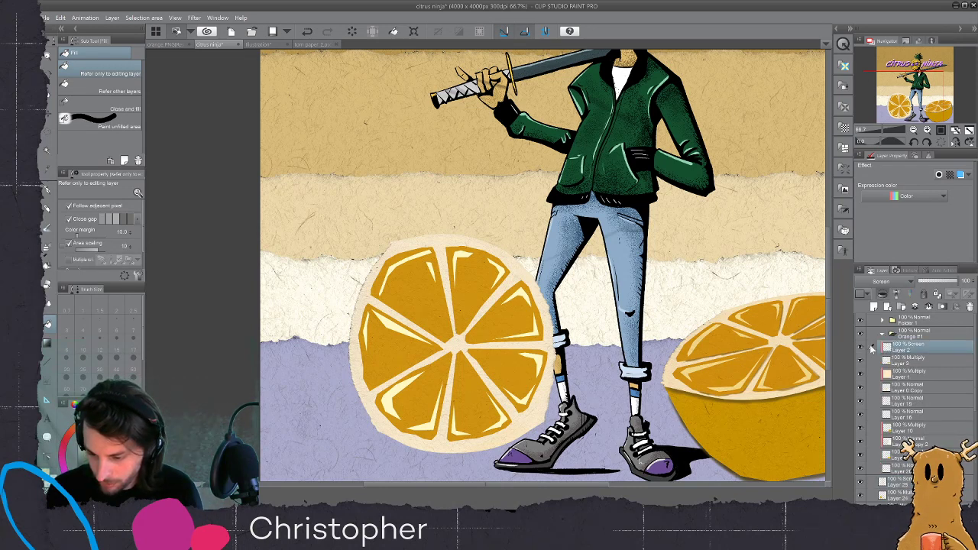
left_click(862, 348)
left_click(861, 348)
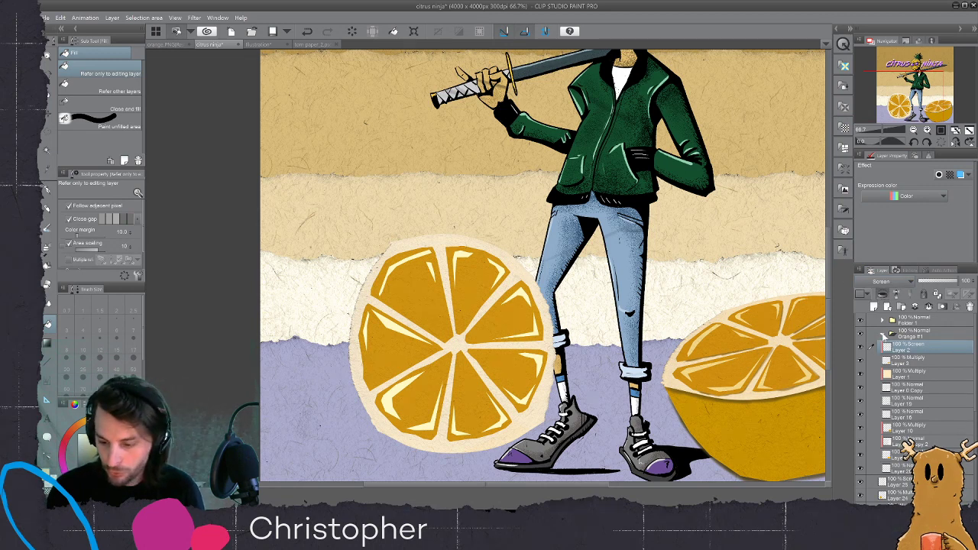
- Collapse the Orange #1 folder, reselect Layer 25 and toggle its visibility off and on to check the slice highlights
left_click(882, 334)
left_click(903, 350)
left_click(860, 349)
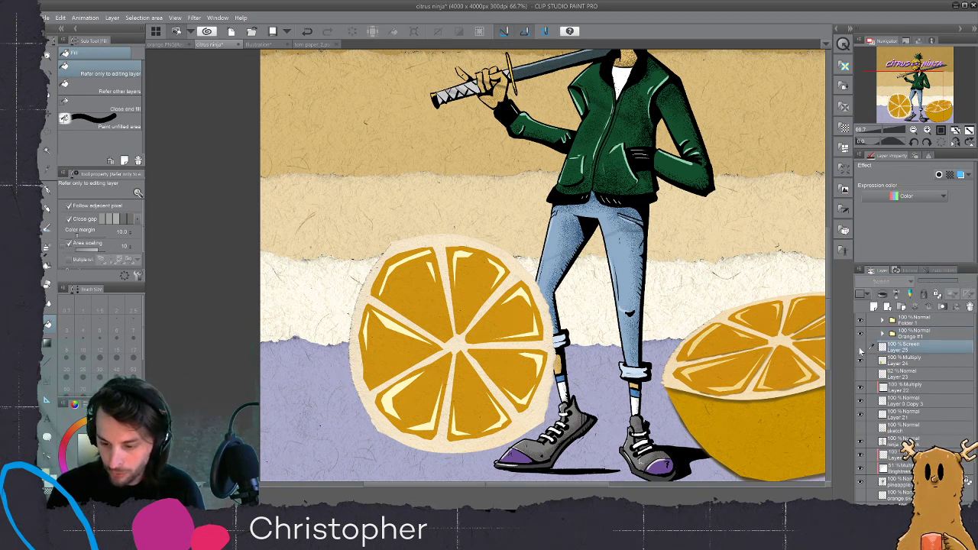
left_click(860, 350)
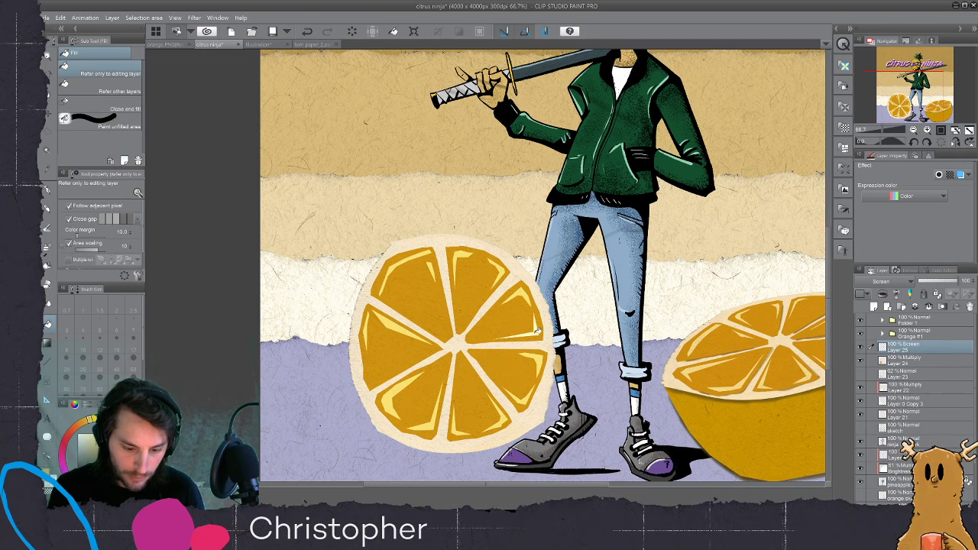
- Expand the Orange #1 folder, set its highlight layer, Layer 2, to Normal blending, and collapse the folder again
scroll(341, 363, "down", 2)
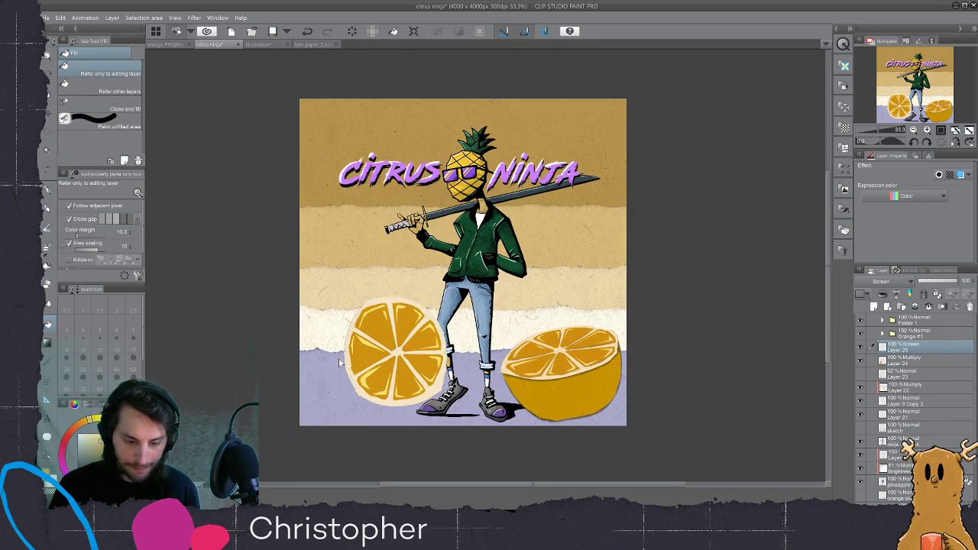
scroll(341, 363, "up", 2)
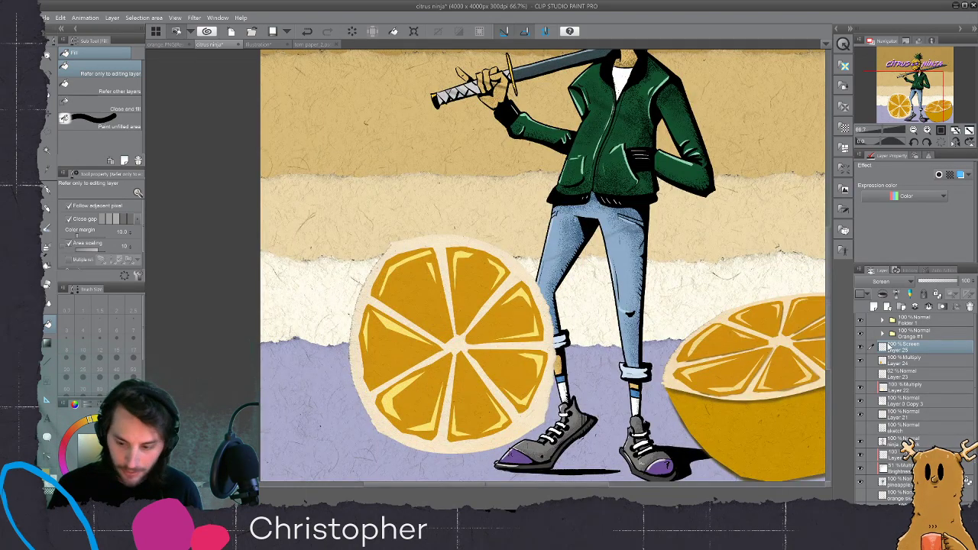
left_click(882, 333)
left_click(894, 346)
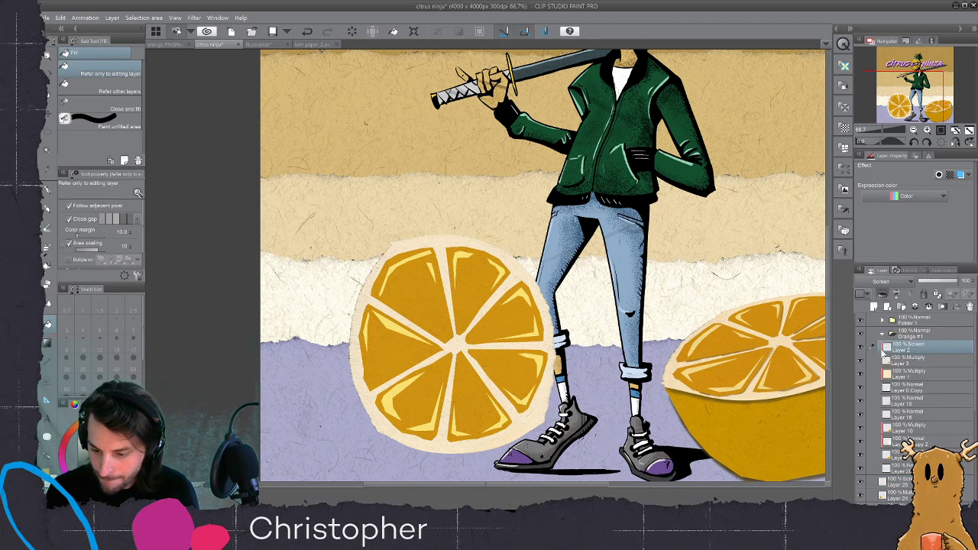
left_click(878, 24)
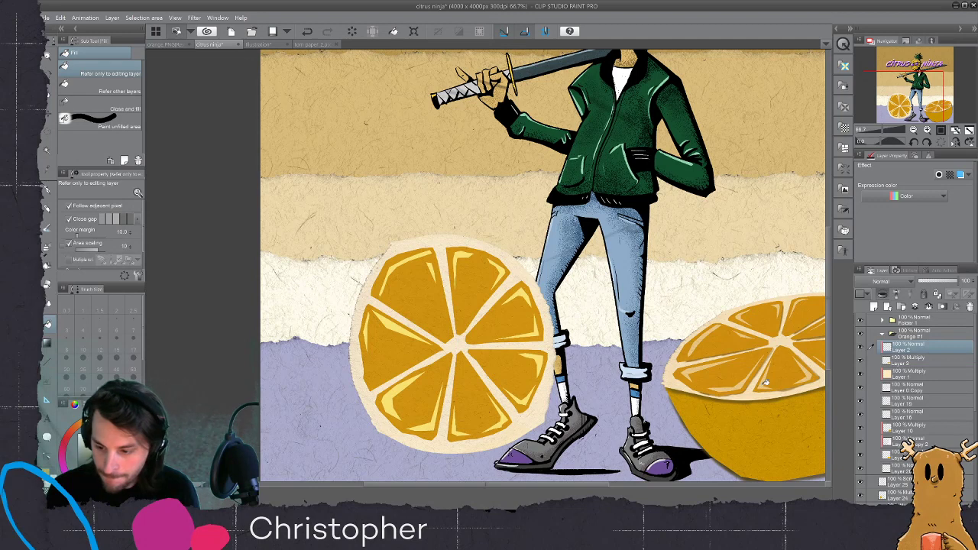
left_click(861, 349)
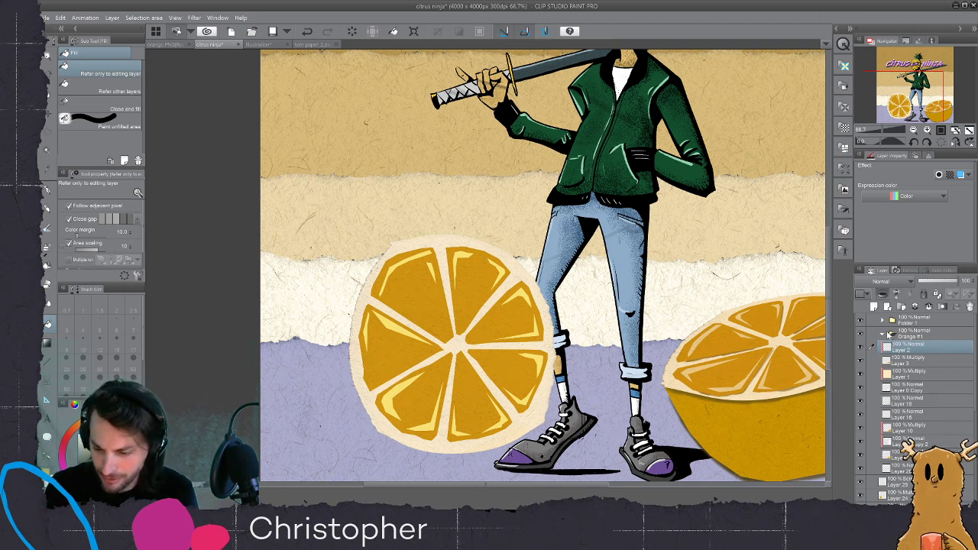
left_click(913, 334)
left_click(911, 350)
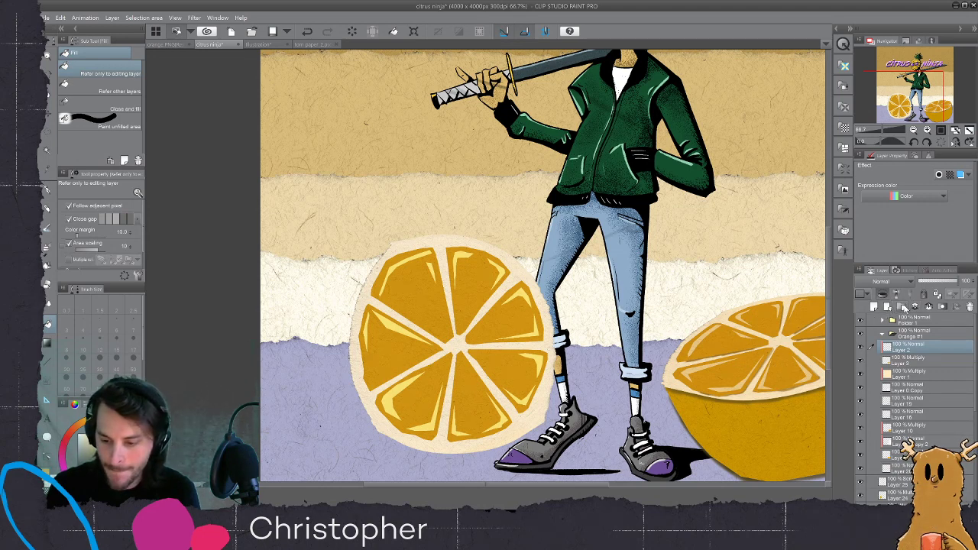
left_click(882, 337)
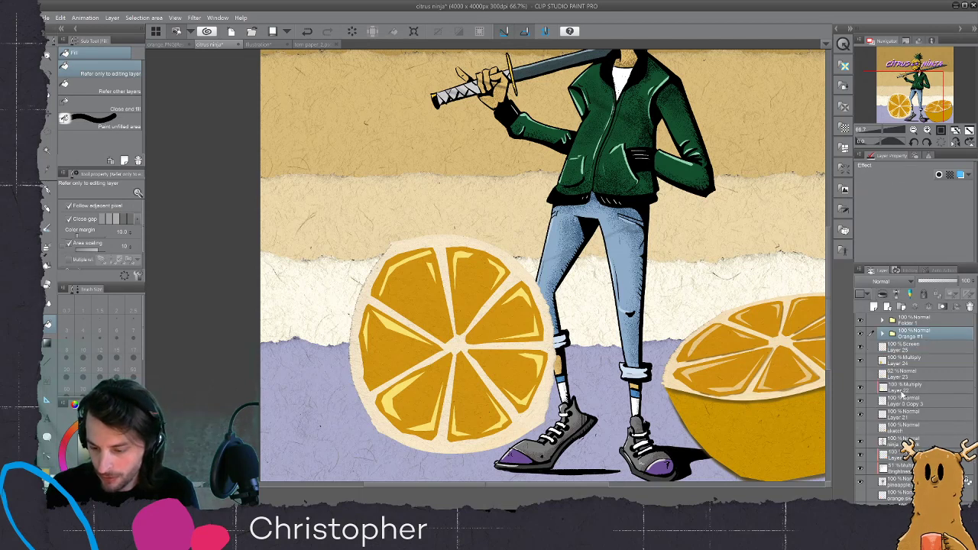
- Duplicate the slice's paper texture, Layer 0 Copy 3, and place the copy directly above Layer 25
left_click(898, 391)
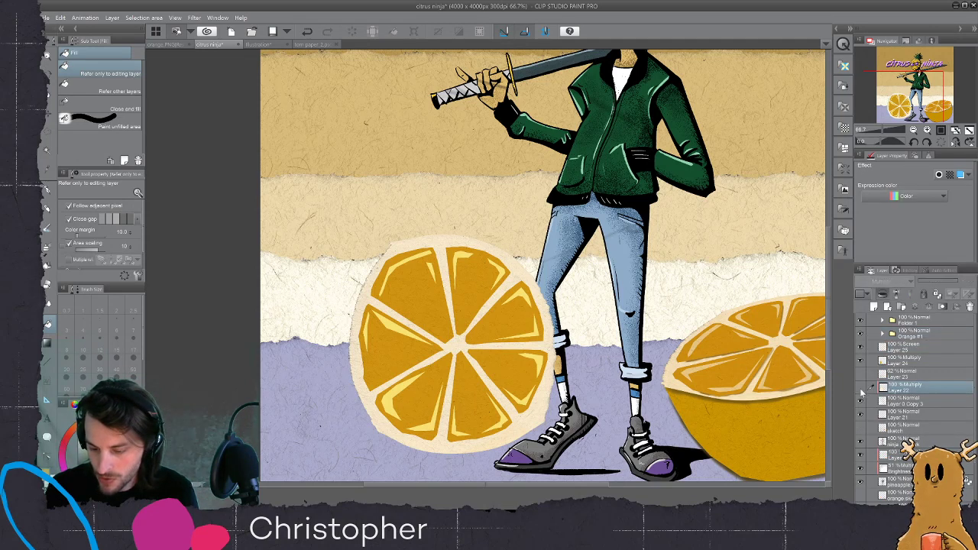
left_click(862, 388)
left_click(862, 389)
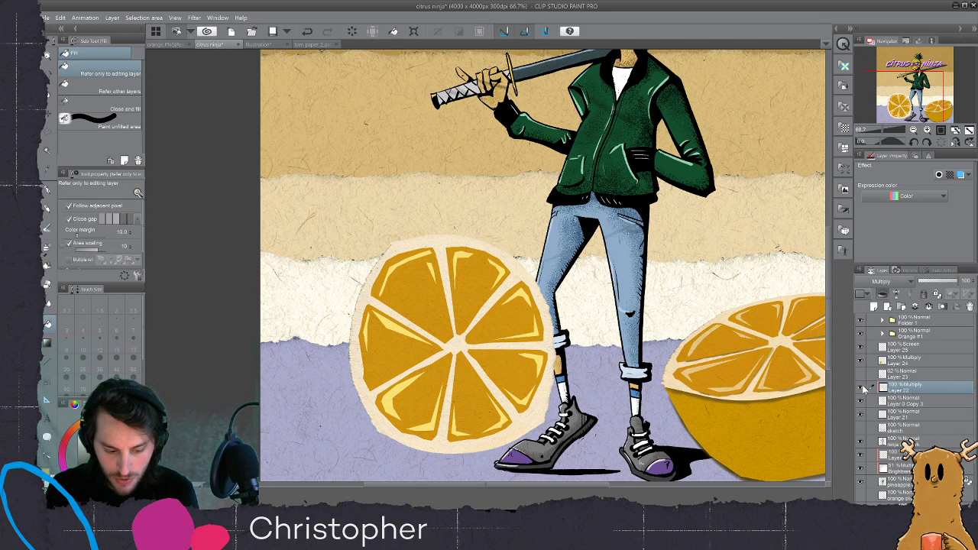
left_click(896, 403)
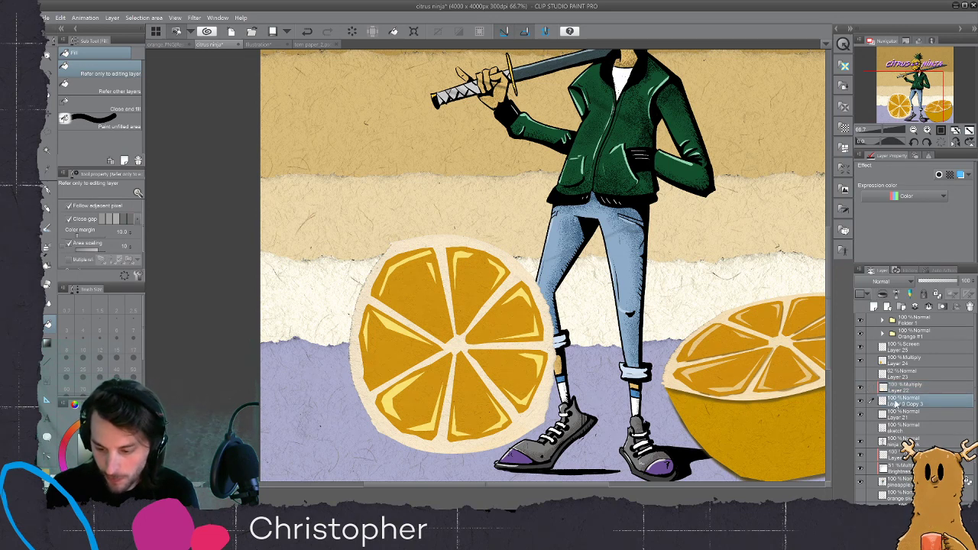
left_click_drag(905, 383, 873, 307)
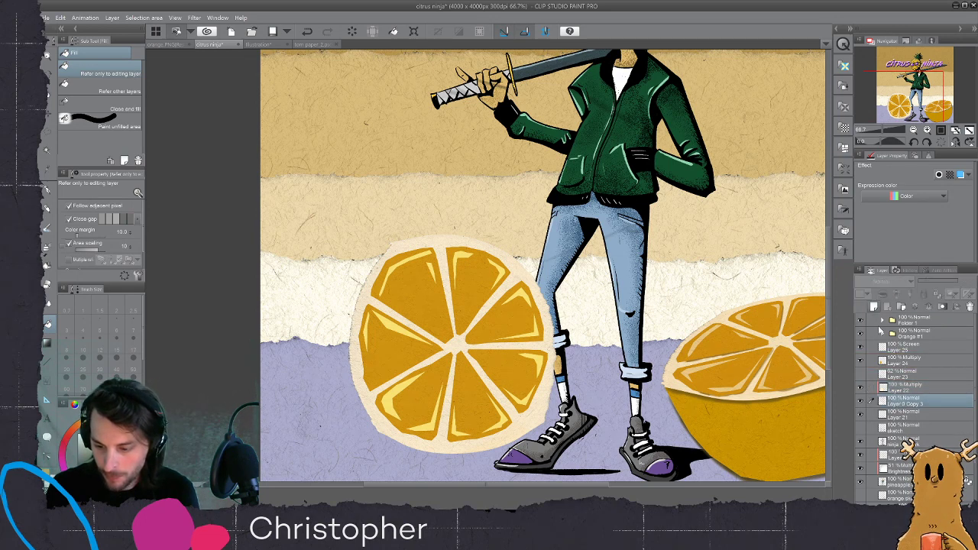
left_click_drag(906, 402, 903, 344)
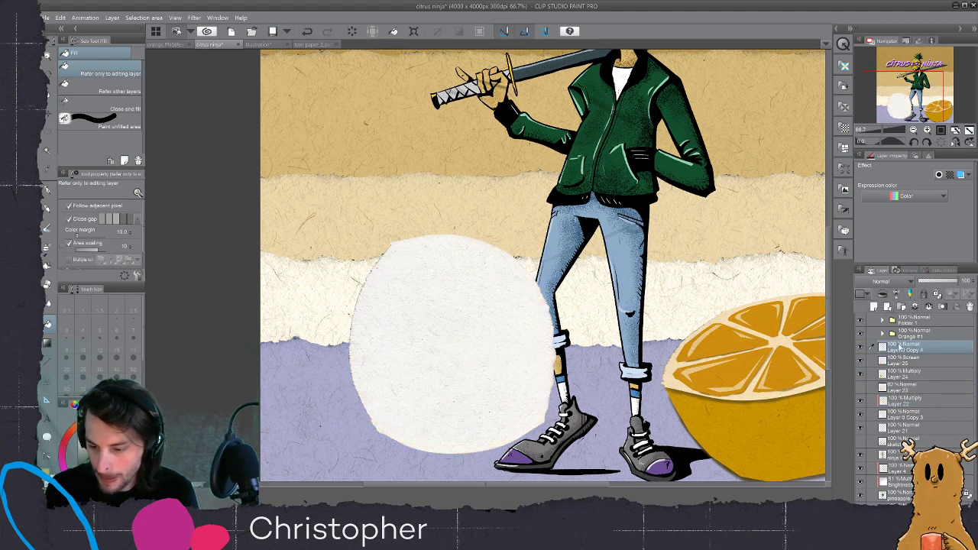
- Clip the copied paper texture to the highlights on Layer 25 and set its blending mode to Multiply
left_click(883, 295)
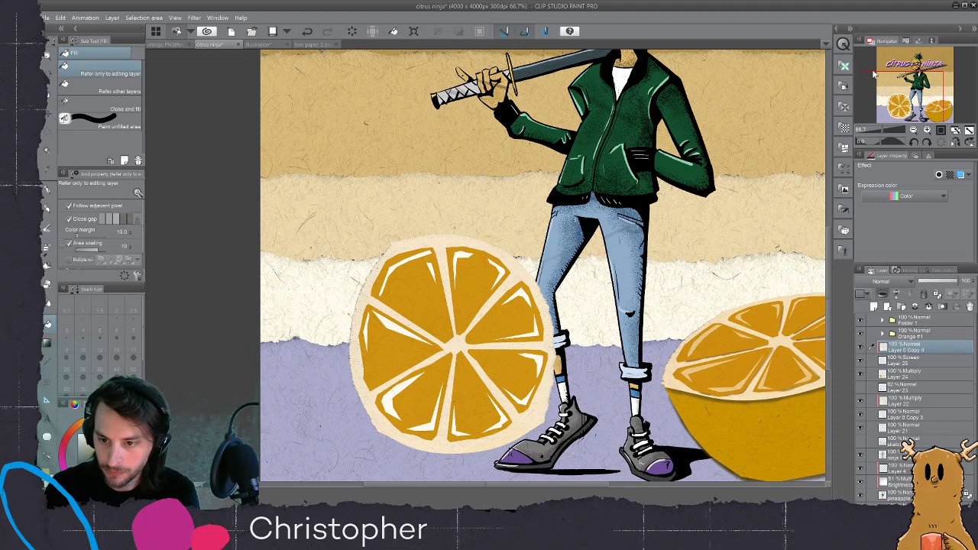
key("Down")
key("Down")
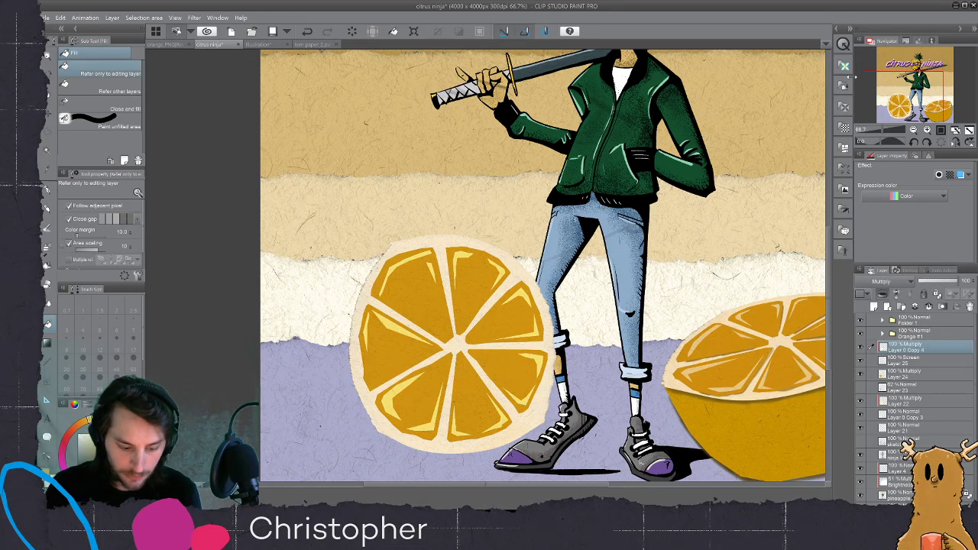
- Lower the opacity of the Screen highlight layer, Layer 25, and check the softened highlights against the whole illustration
left_click(899, 359)
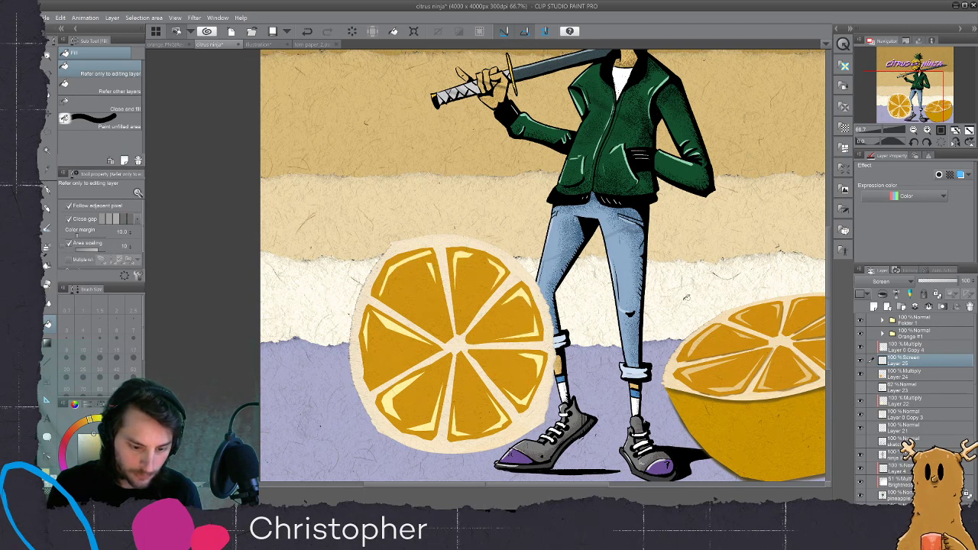
left_click_drag(958, 282, 952, 282)
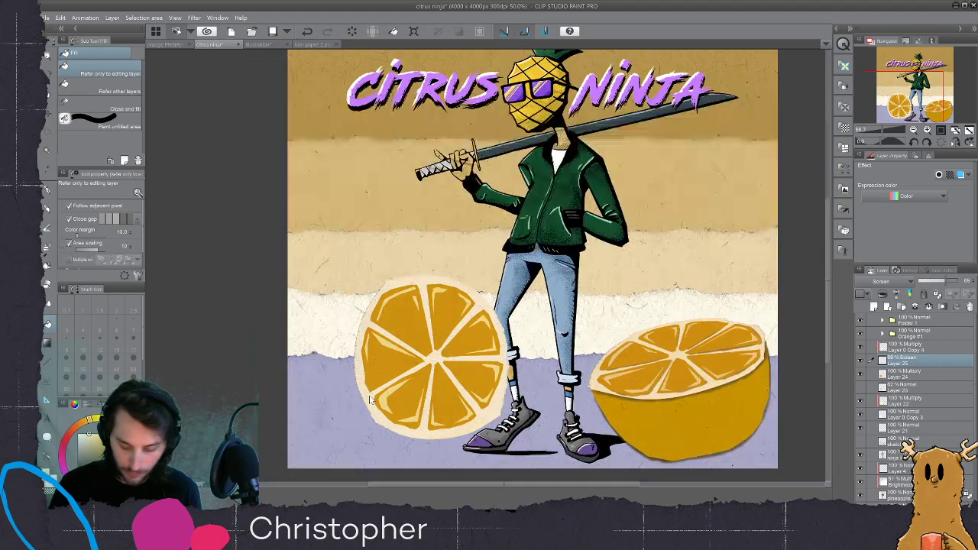
scroll(370, 401, "down", 1)
scroll(370, 400, "down", 1)
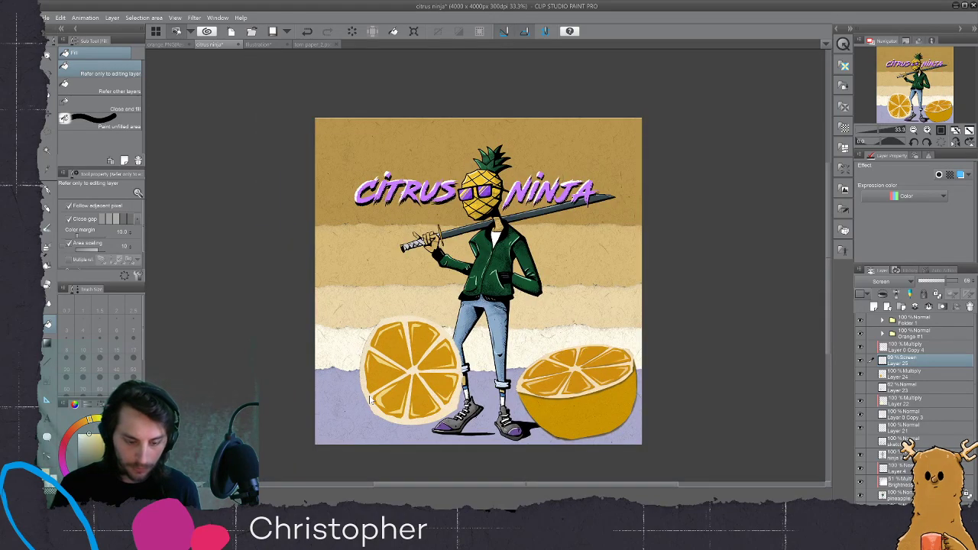
scroll(371, 400, "up", 1)
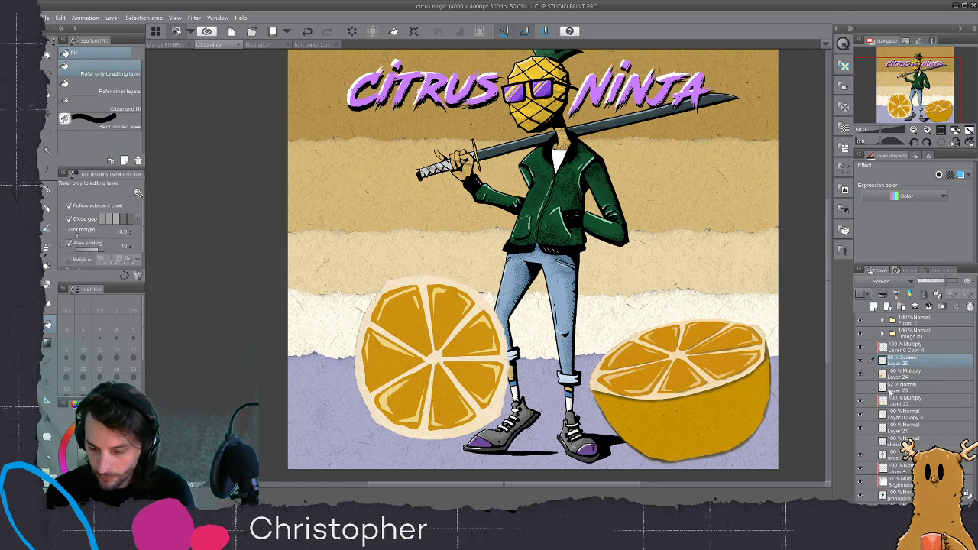
- Toggle the visibility of the hidden Layer 23 to check its content, and delete that layer
left_click(863, 392)
left_click(862, 392)
left_click(906, 388)
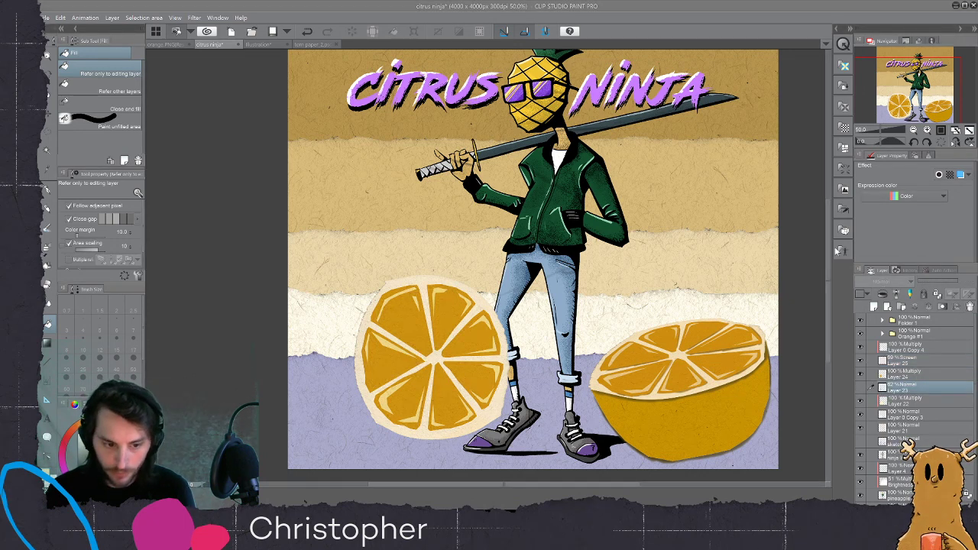
key("Delete")
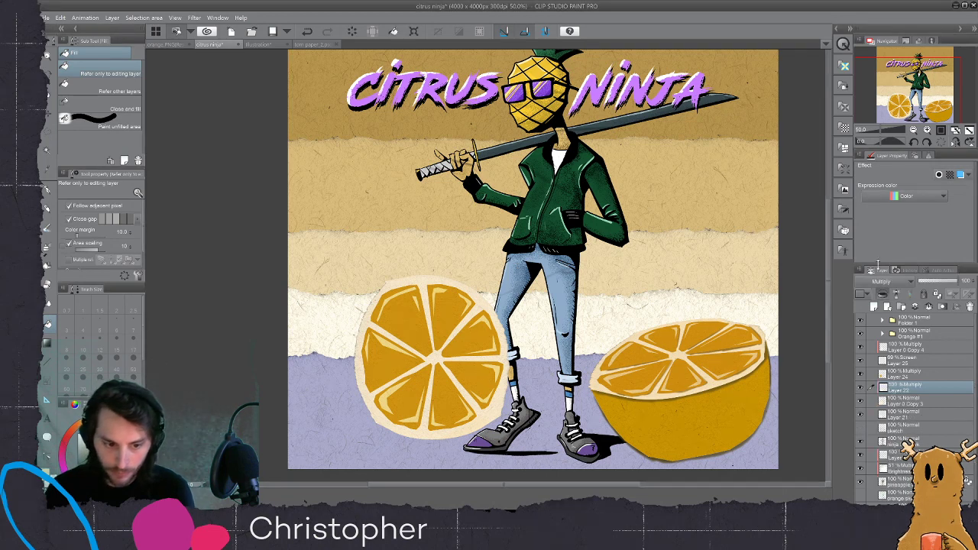
- Transform the layers from Layer 24 to Layer 0 Copy 4 together, slightly adjusting the segments' corners and edges within the slice's rind
left_click(914, 377)
left_click(910, 351, "shift")
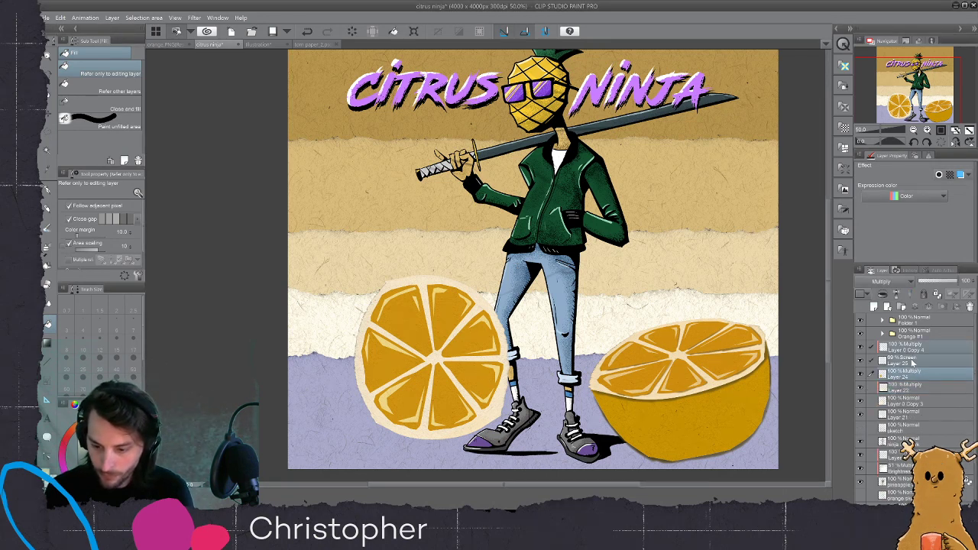
key("ctrl+t")
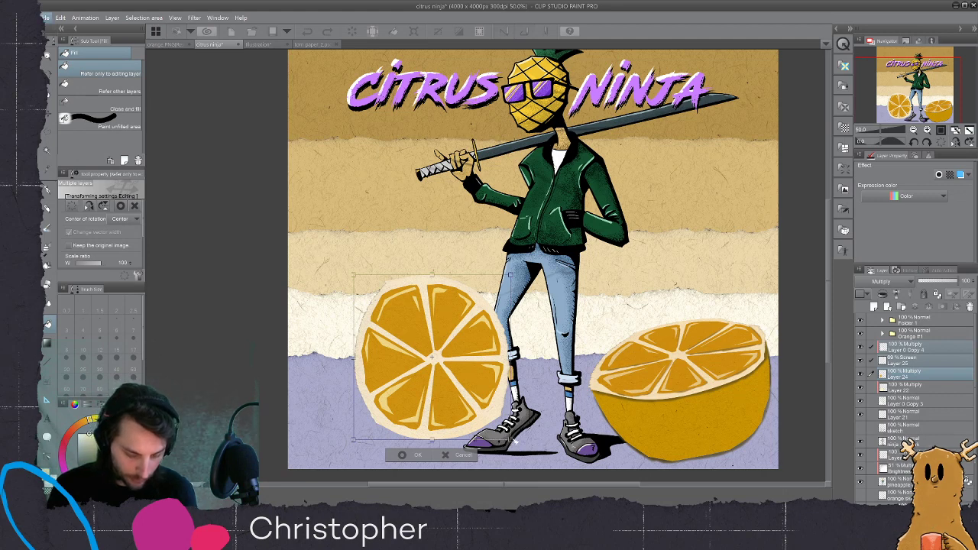
left_click_drag(516, 443, 517, 445)
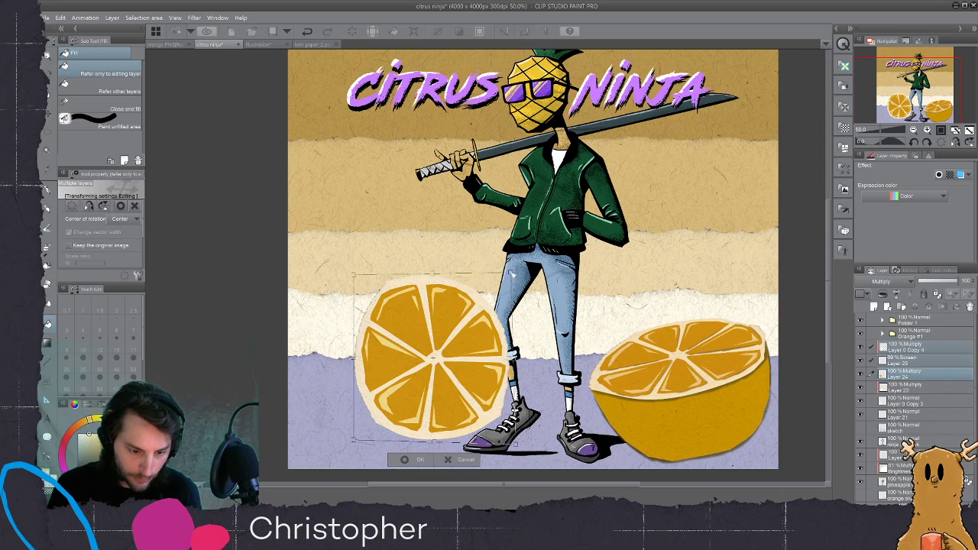
left_click_drag(356, 444, 352, 444)
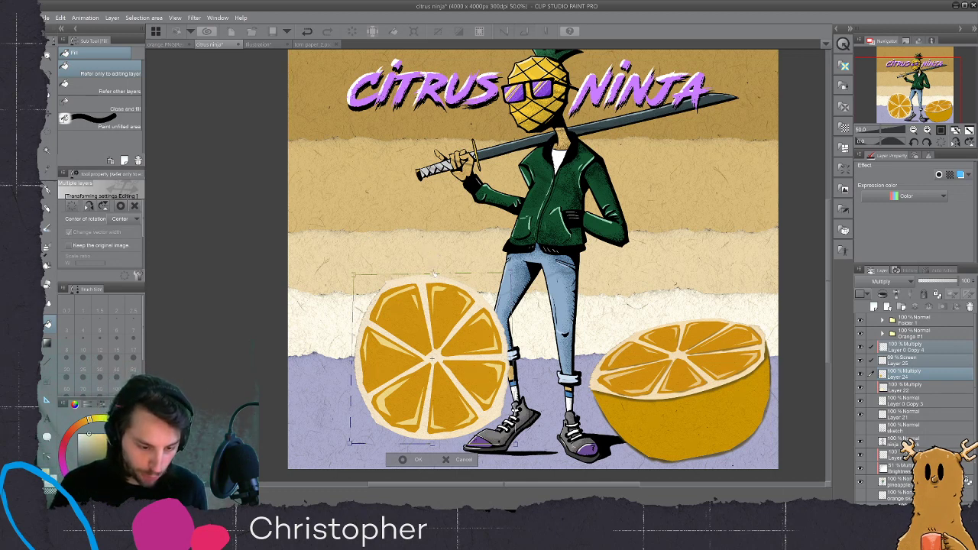
left_click_drag(433, 273, 433, 272)
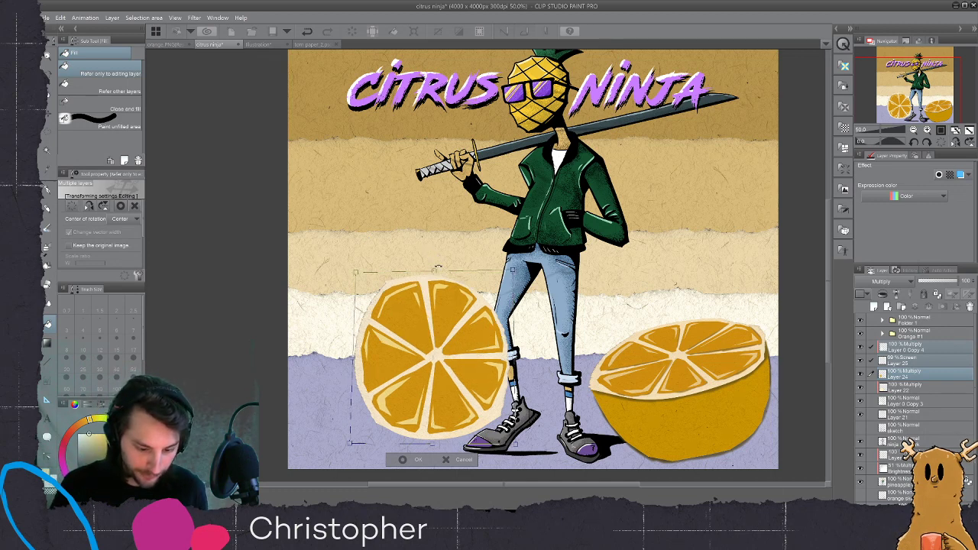
left_click_drag(437, 272, 435, 274)
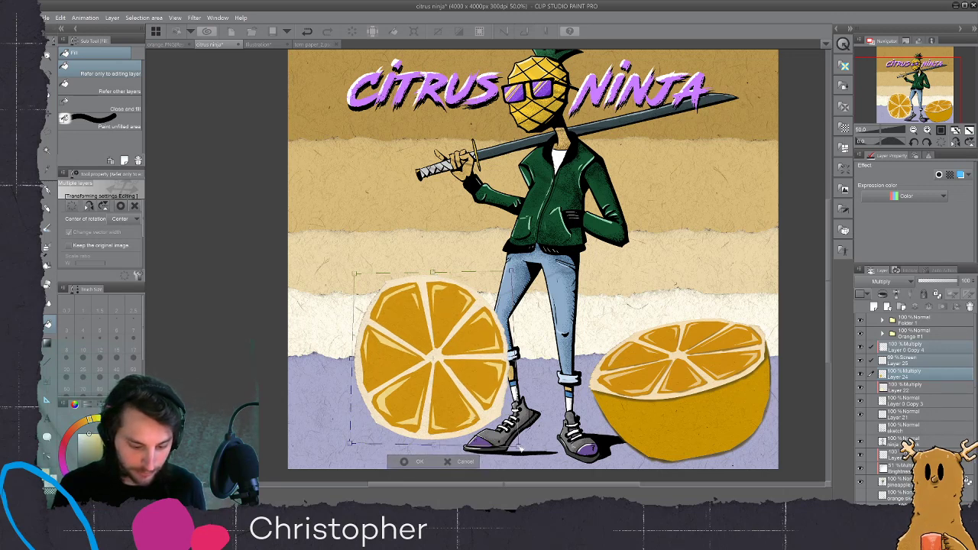
left_click_drag(514, 358, 512, 359)
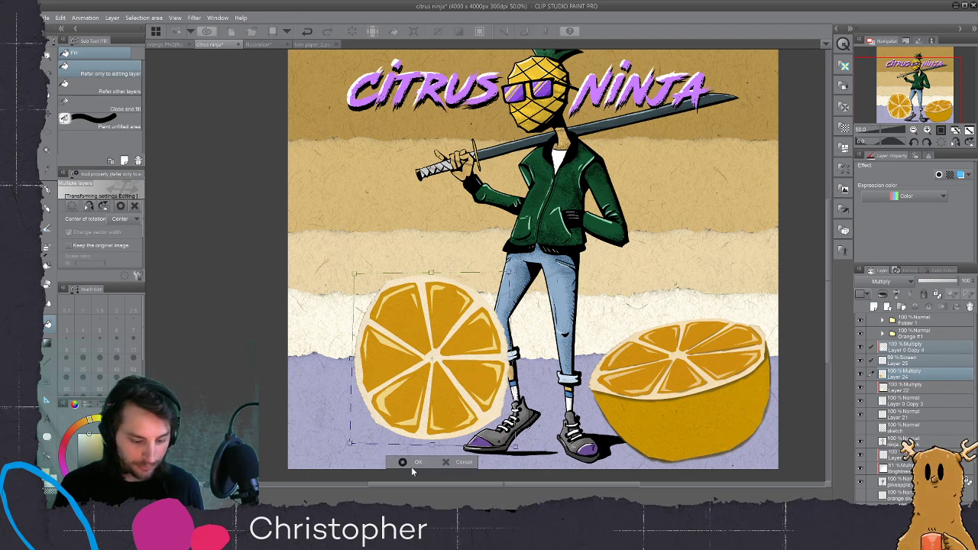
key("Return")
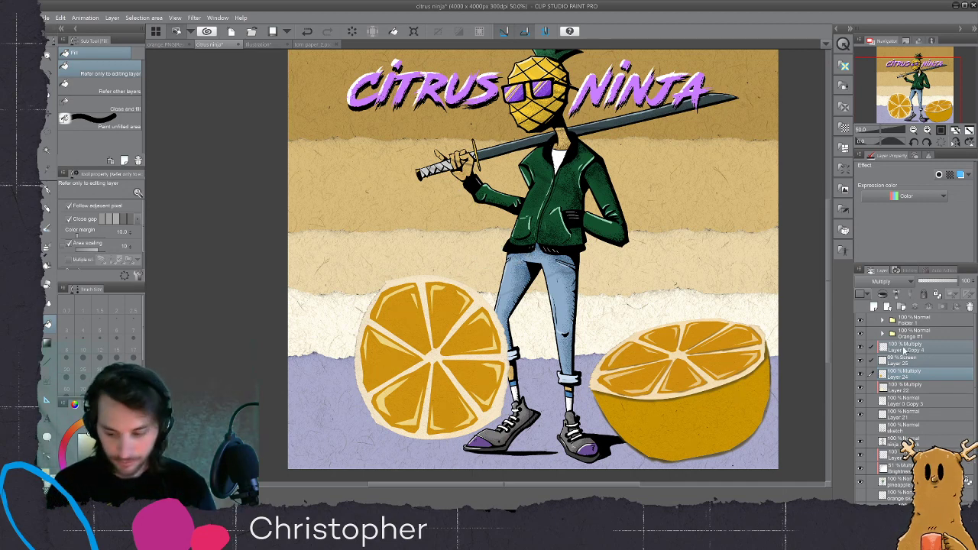
- Toggle Layer 0 Copy 3 and Layer 21 off and on to examine what each contributes to the round slice
left_click(913, 389)
left_click(920, 402)
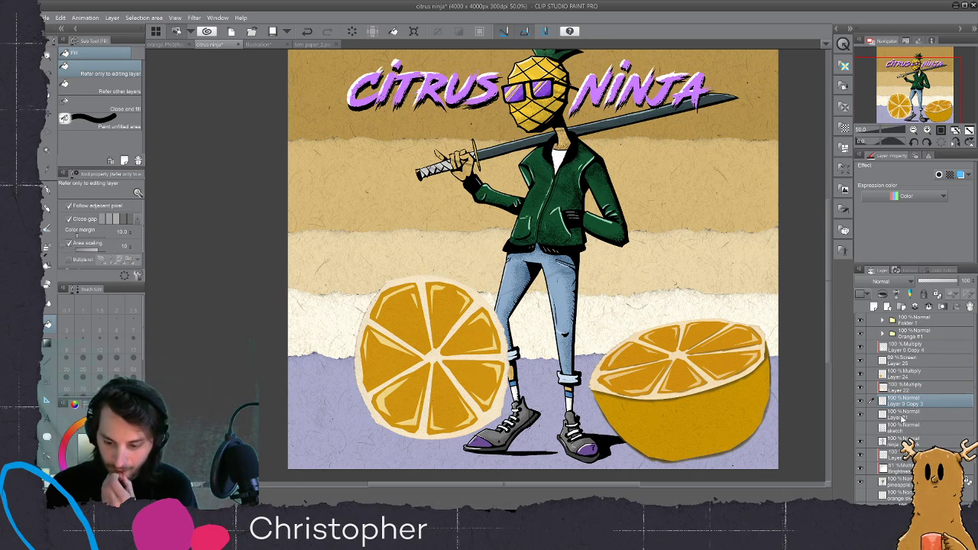
left_click(862, 404)
left_click(862, 403)
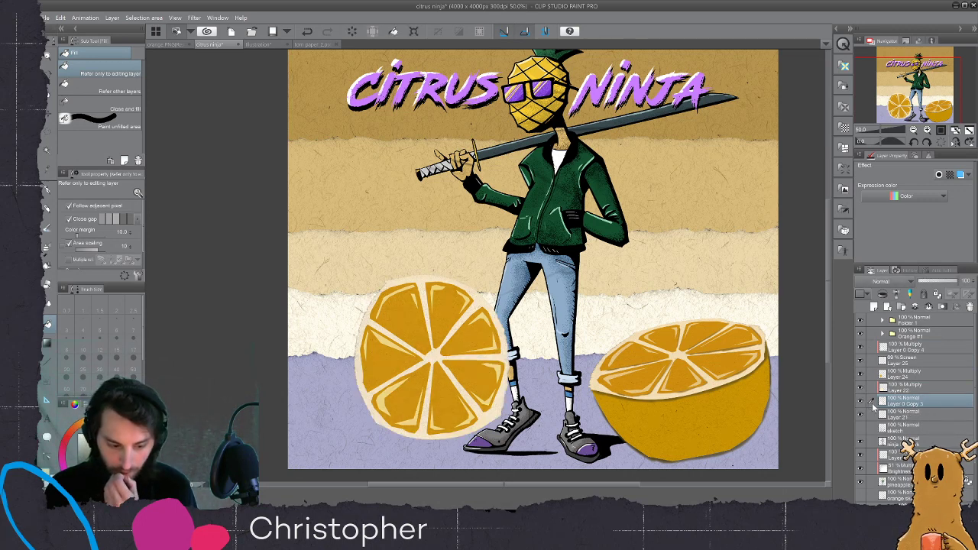
left_click(922, 419)
left_click(861, 415)
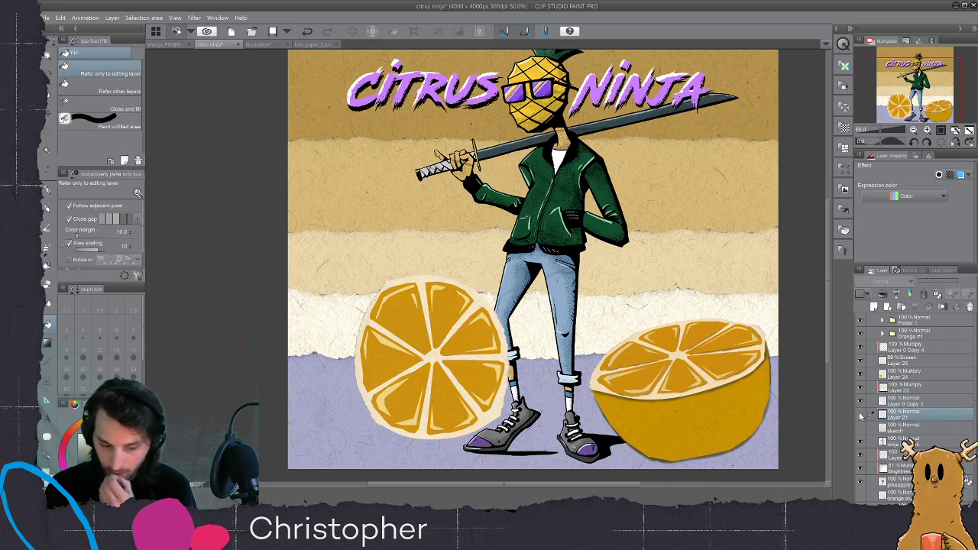
left_click(860, 414)
left_click(862, 416)
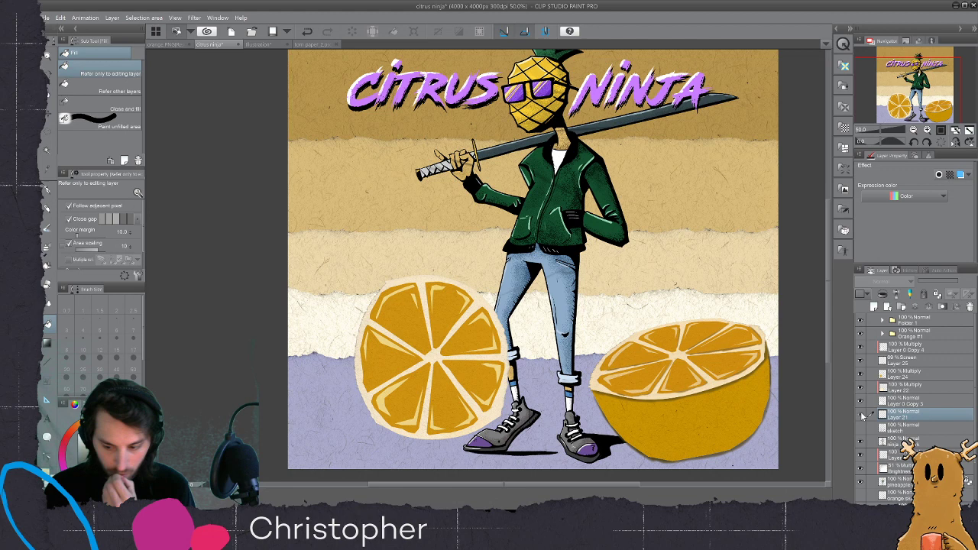
left_click(861, 415)
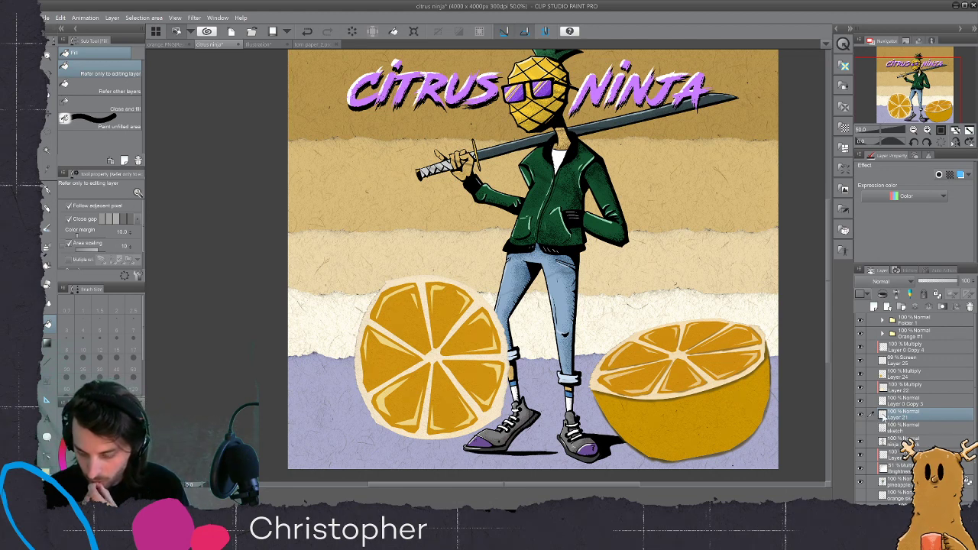
left_click(861, 403)
left_click(860, 403)
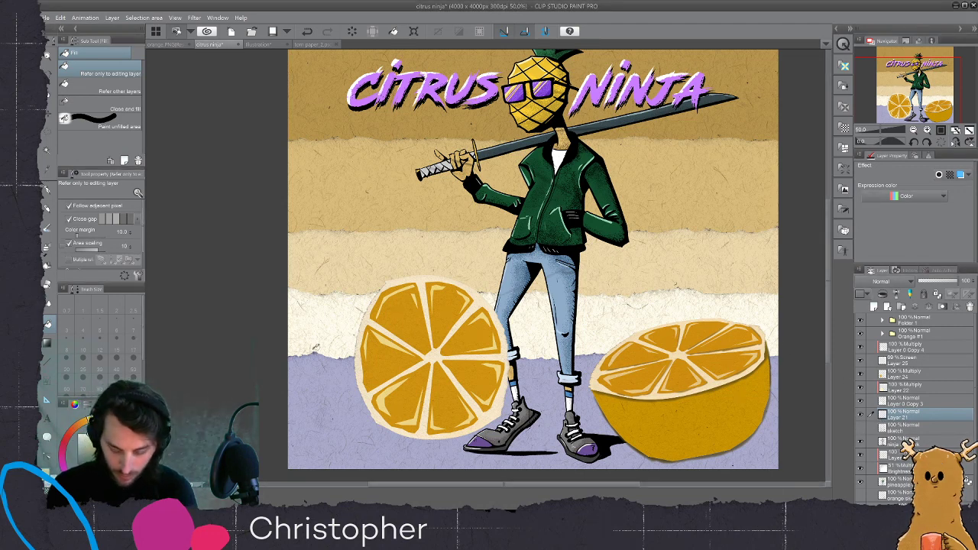
key("m")
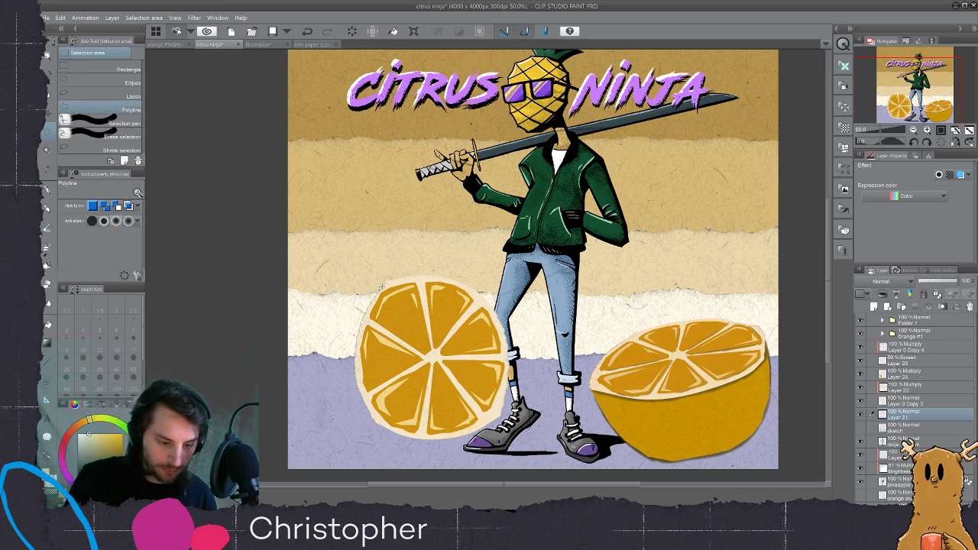
left_click(360, 303)
left_click(346, 329)
left_click(341, 354)
left_click(342, 389)
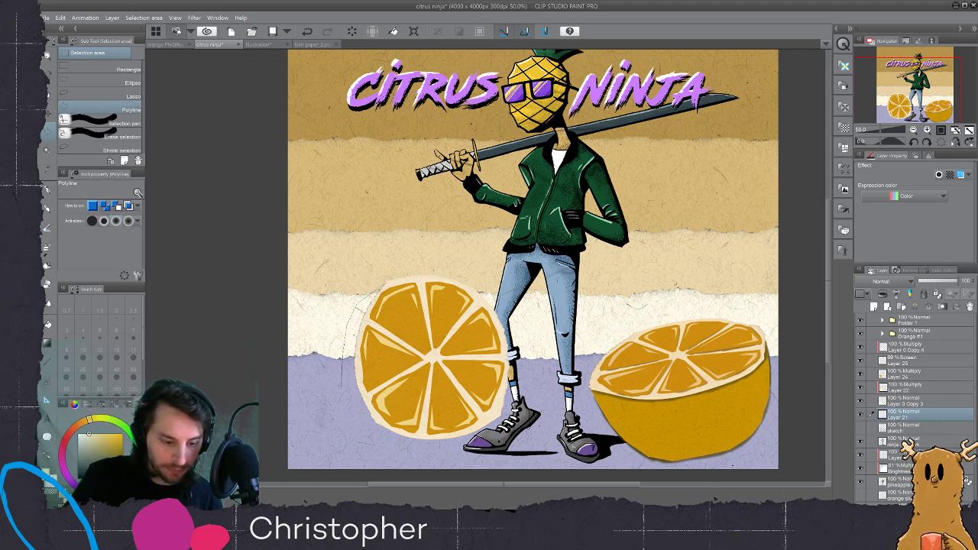
left_click_drag(406, 442, 442, 441)
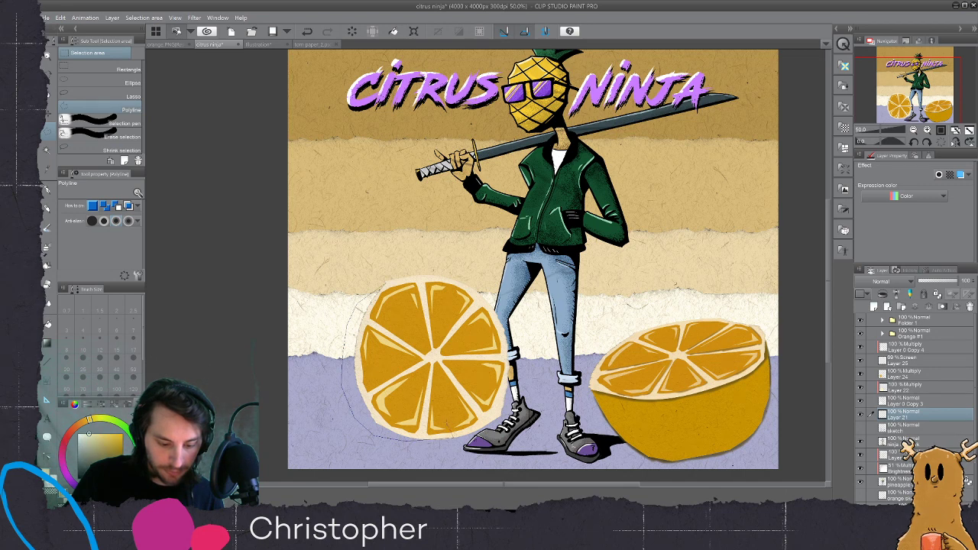
left_click(452, 438)
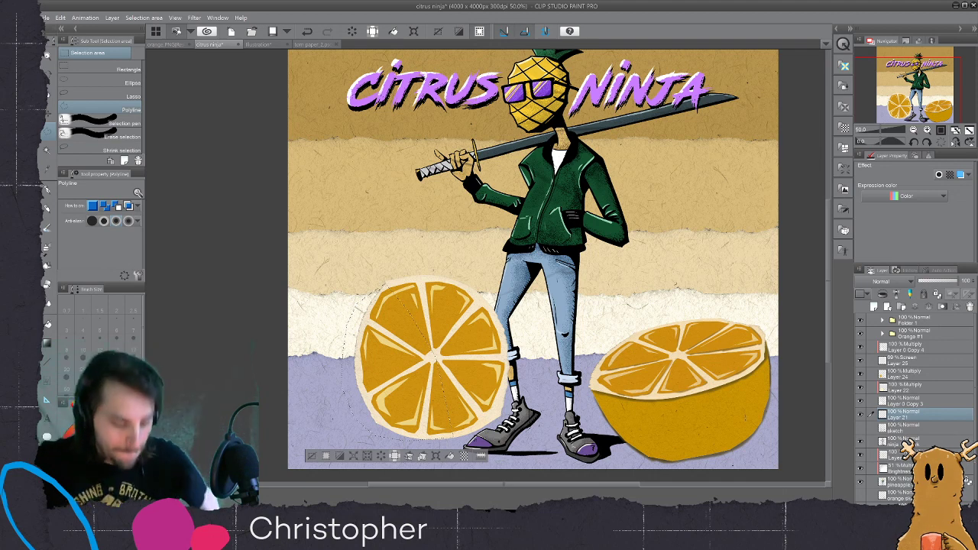
key("ctrl+d")
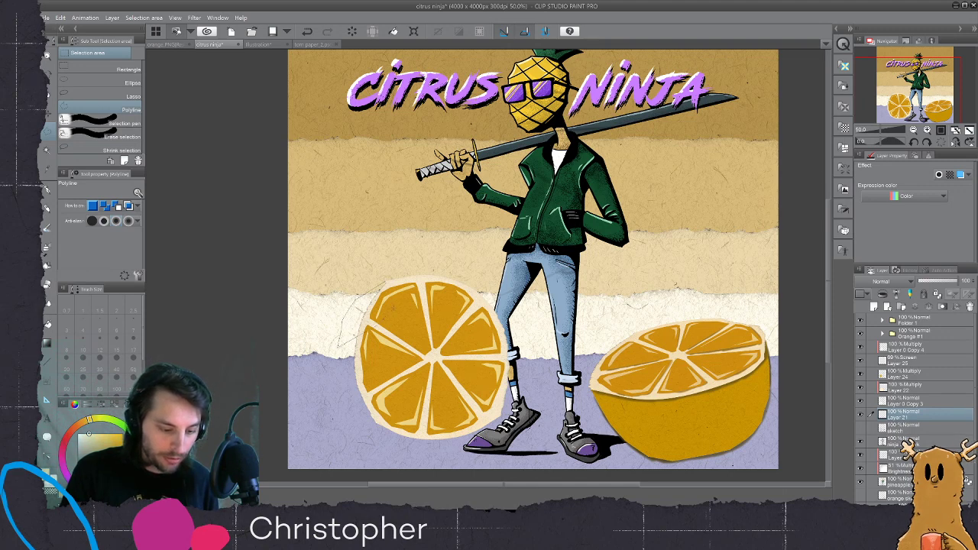
left_click(339, 344)
key("ctrl+d")
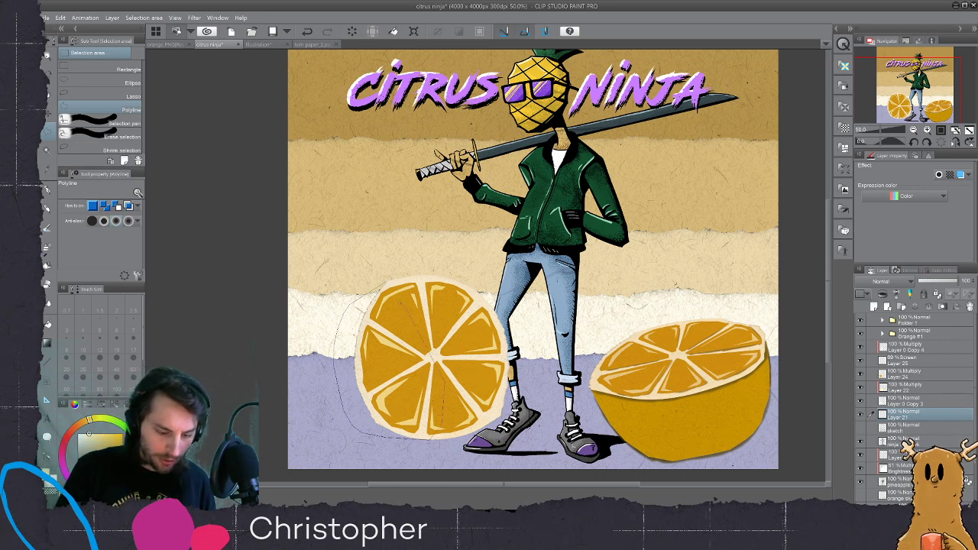
- Outline a curved band along the round slice's left side with a polyline selection and fill it with yellow-orange on Layer 21 as peel
left_click(388, 284)
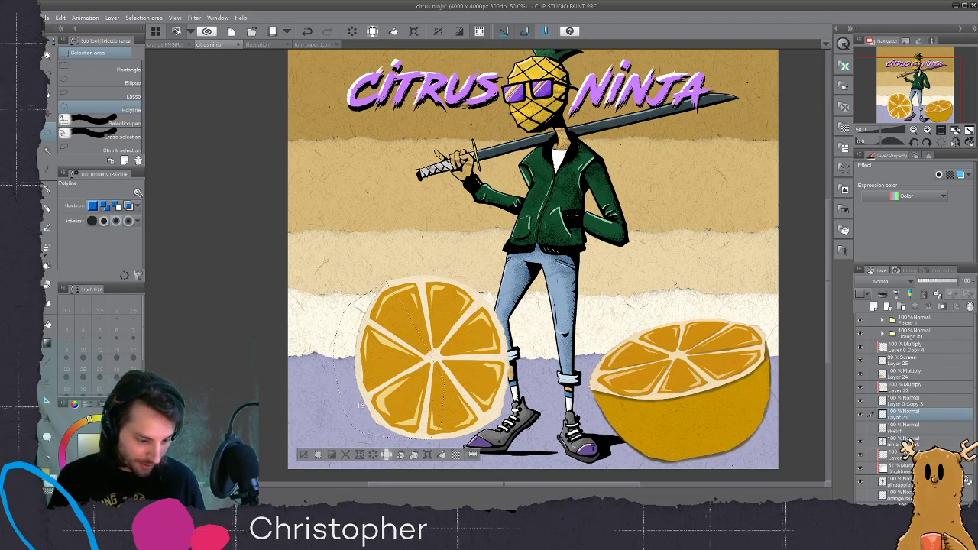
key("g")
left_click(369, 412)
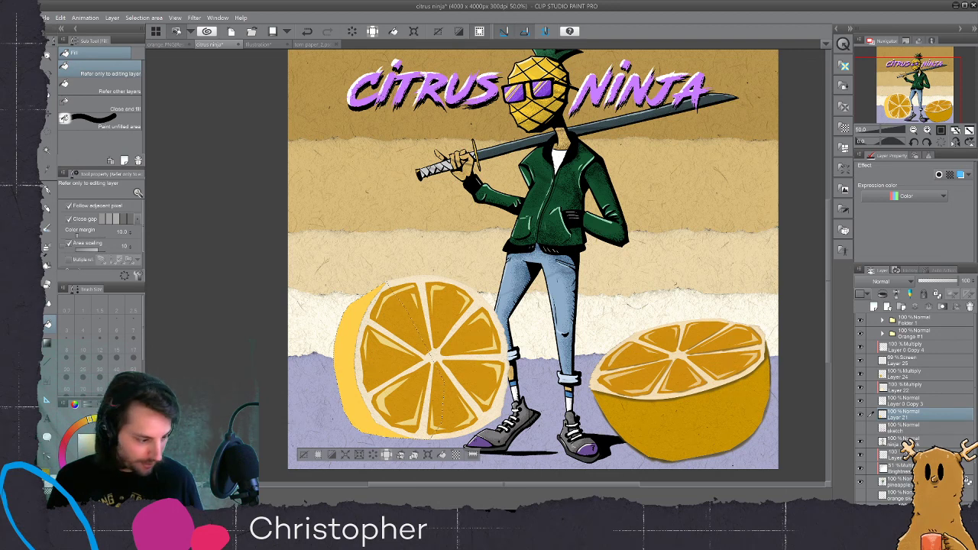
left_click(346, 398)
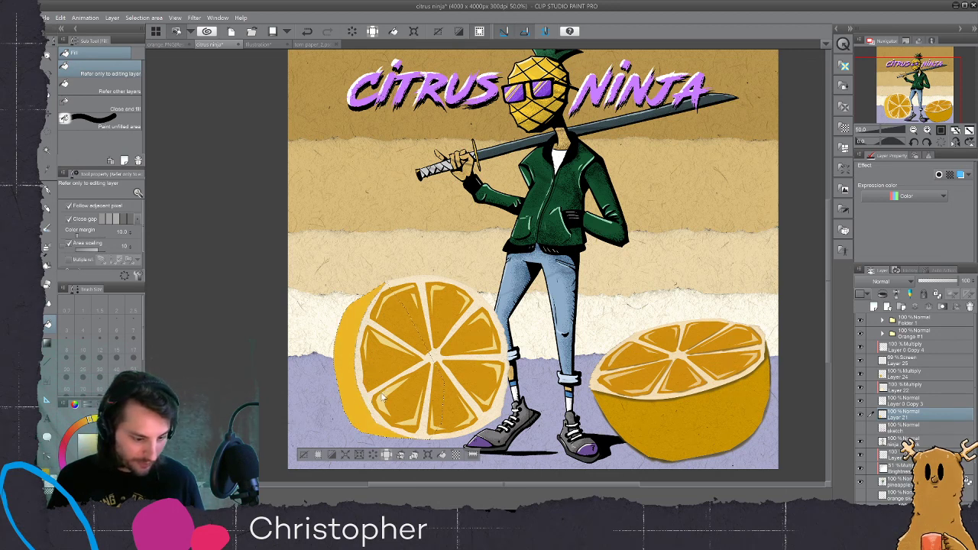
key("ctrl+d")
- Select narrow areas along the peel's lower-left outer edge with the polyline selection and erase the excess to round its contour
key("m")
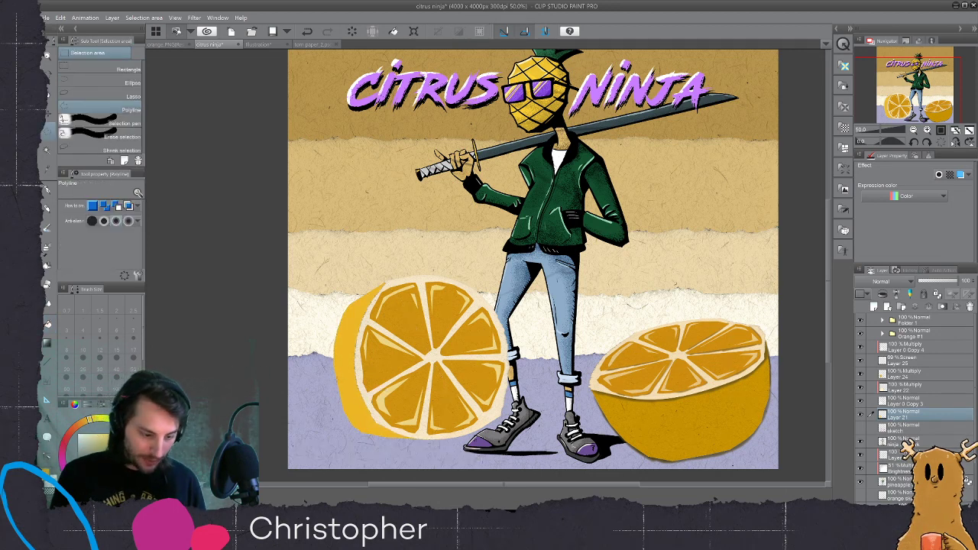
left_click(331, 380)
key("e")
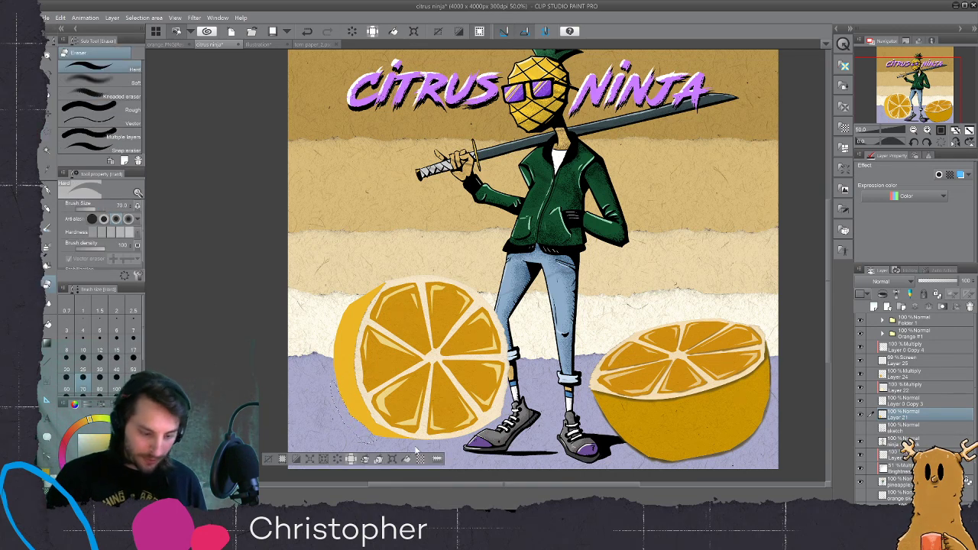
key("ctrl+d")
key("m")
left_click(344, 405)
left_click(393, 443)
left_click(401, 452)
left_click(355, 437)
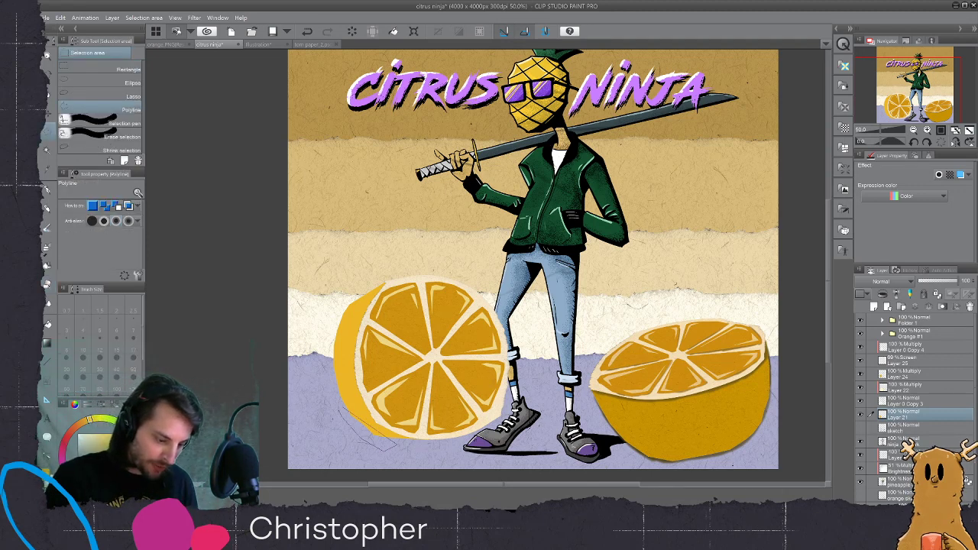
left_click(344, 405)
key("e")
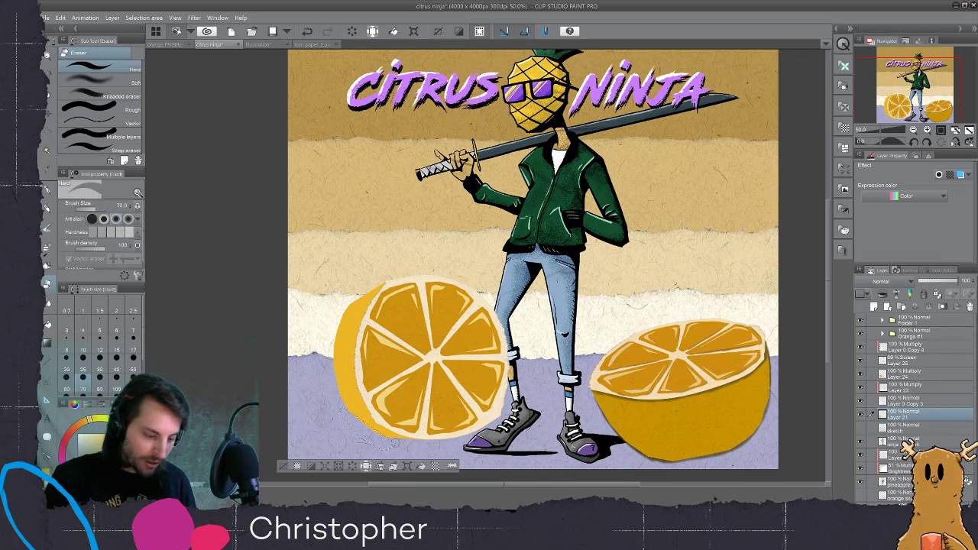
key("ctrl+d")
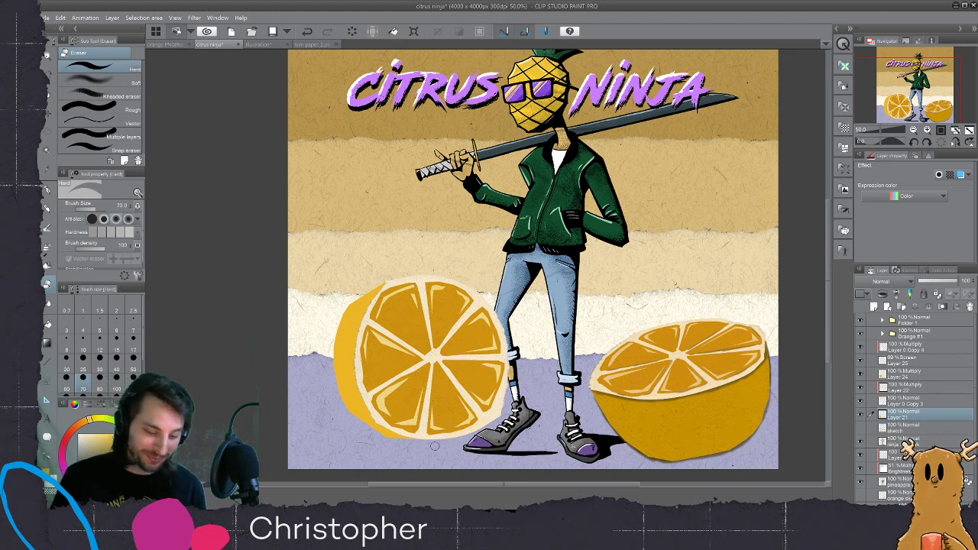
- Select a polygonal strip beneath the round slice and erase the peel's excess along its bottom edge
key("m")
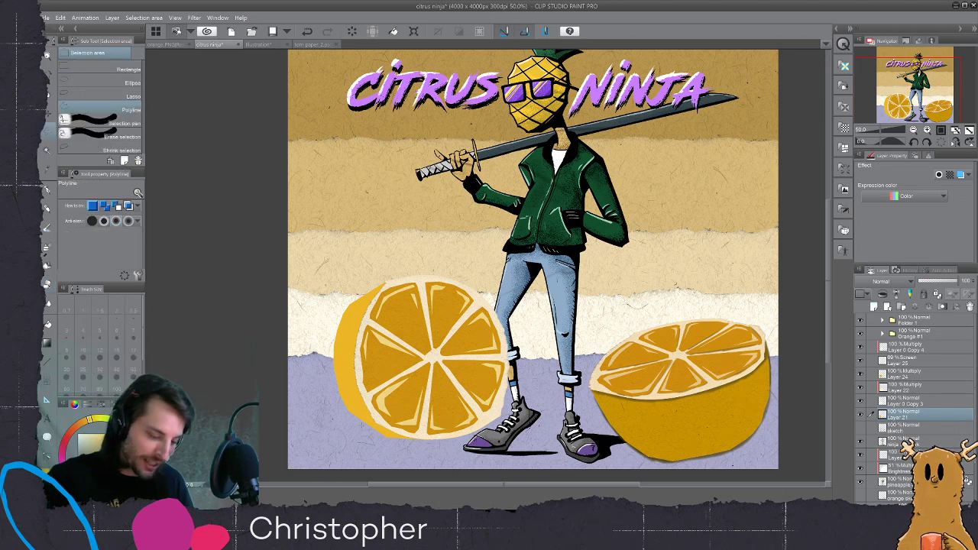
left_click(436, 444)
left_click(434, 456)
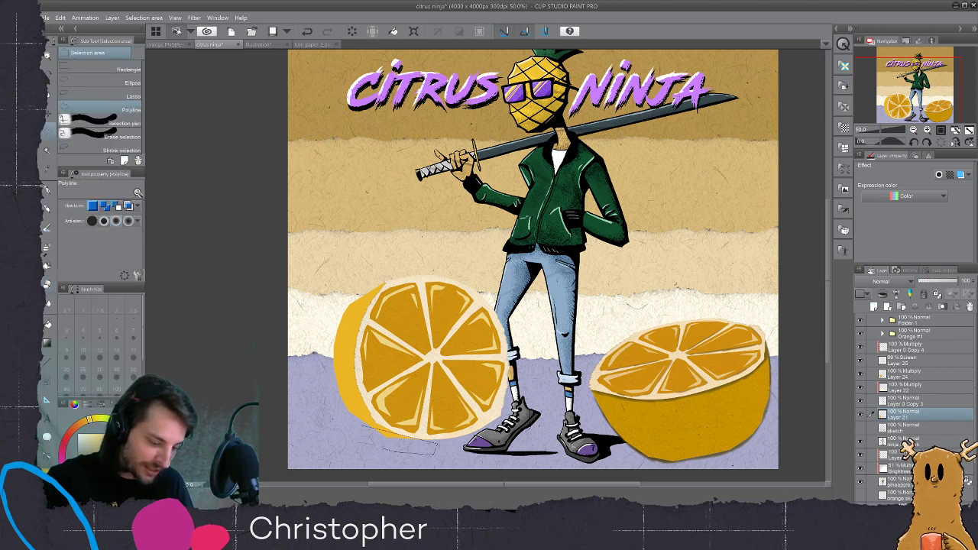
left_click(362, 428)
key("e")
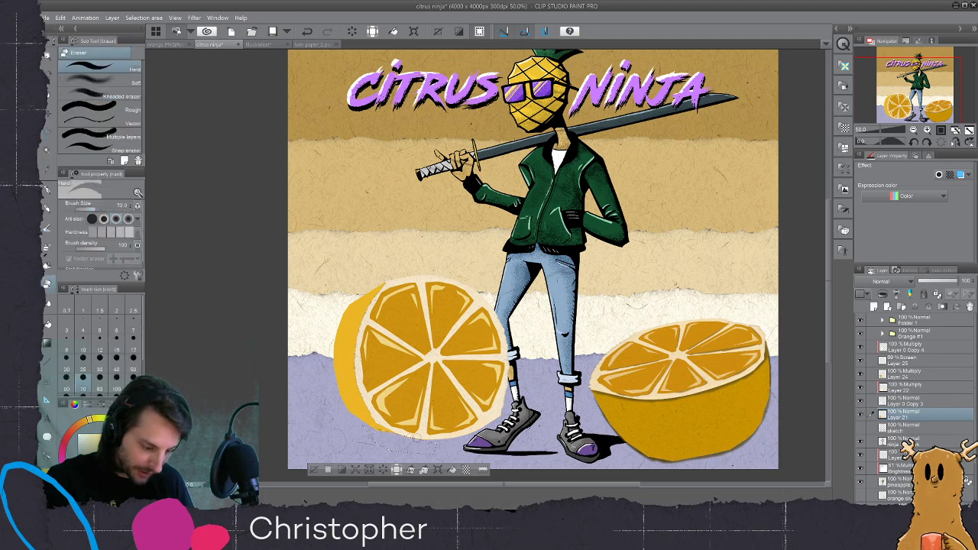
key("ctrl+d")
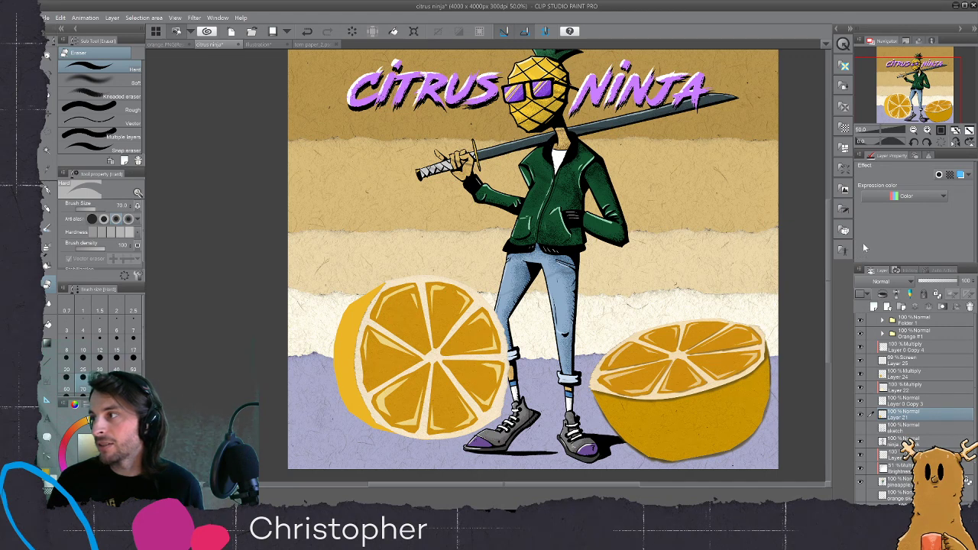
- Outline a thin band over the slice's upper-left rim with a polyline selection and fill it with yellow-orange to extend the peel
key("m")
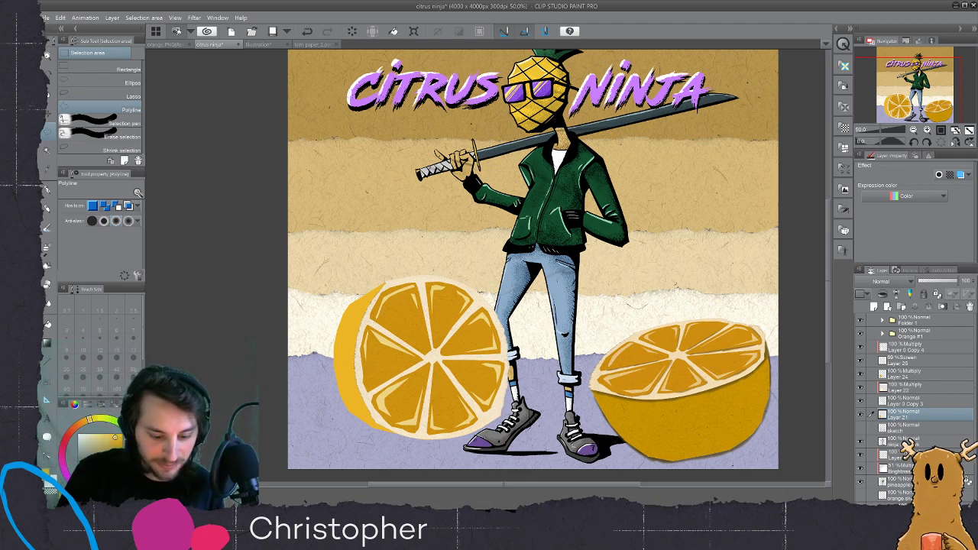
left_click(432, 277)
left_click(428, 274)
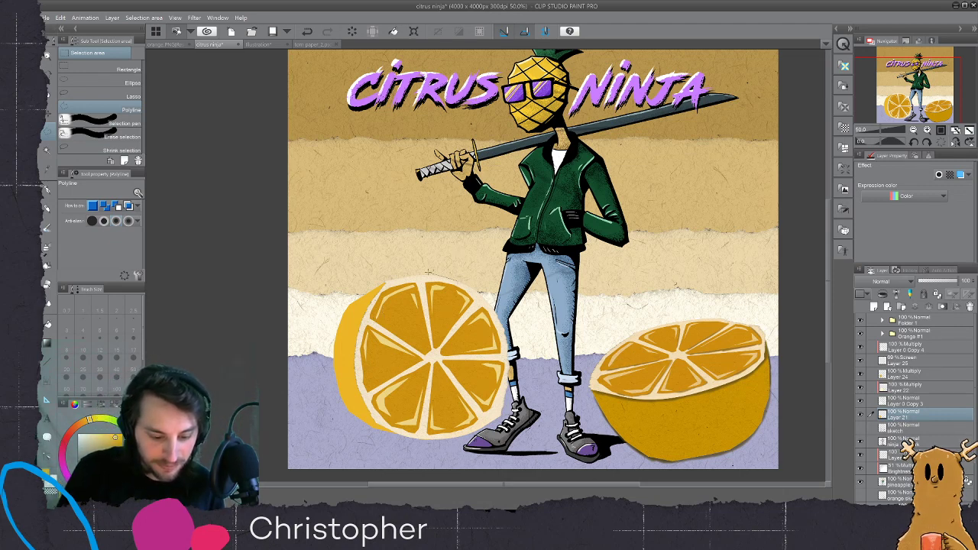
left_click(394, 277)
left_click(375, 283)
left_click(361, 289)
left_click(359, 295)
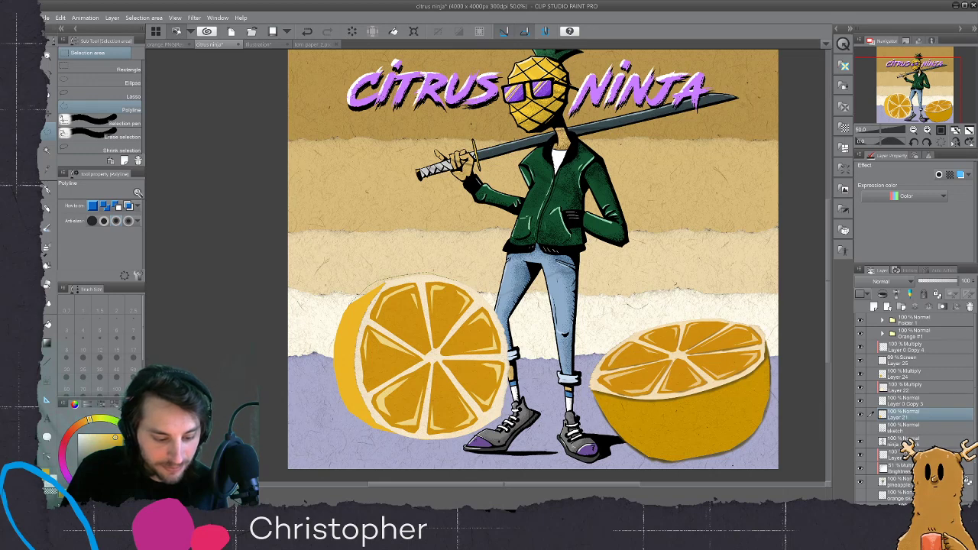
left_click(457, 300)
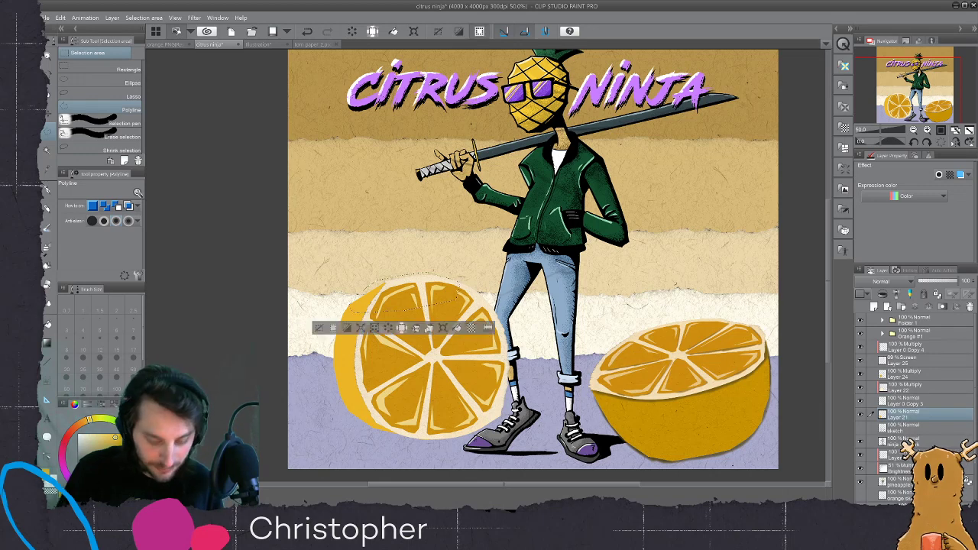
key("g")
left_click(375, 289)
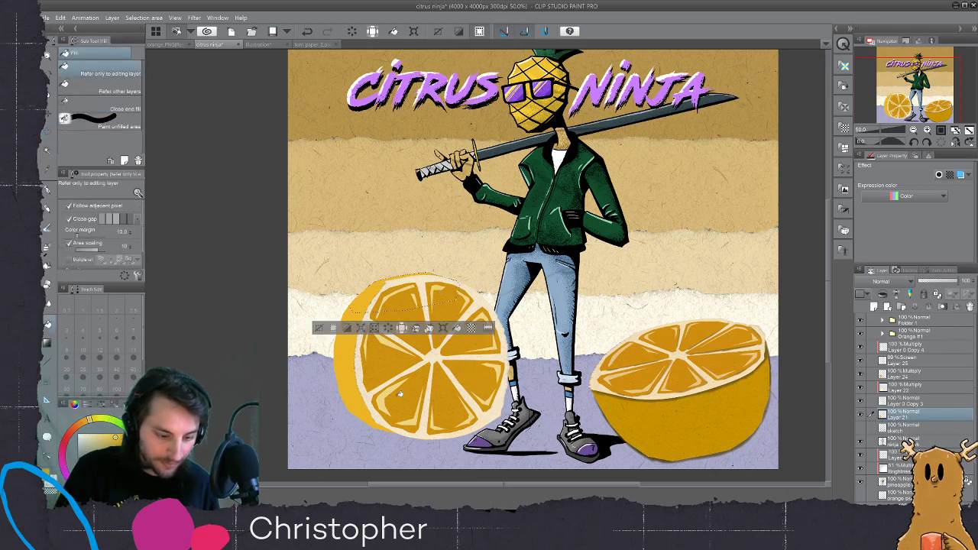
key("ctrl+d")
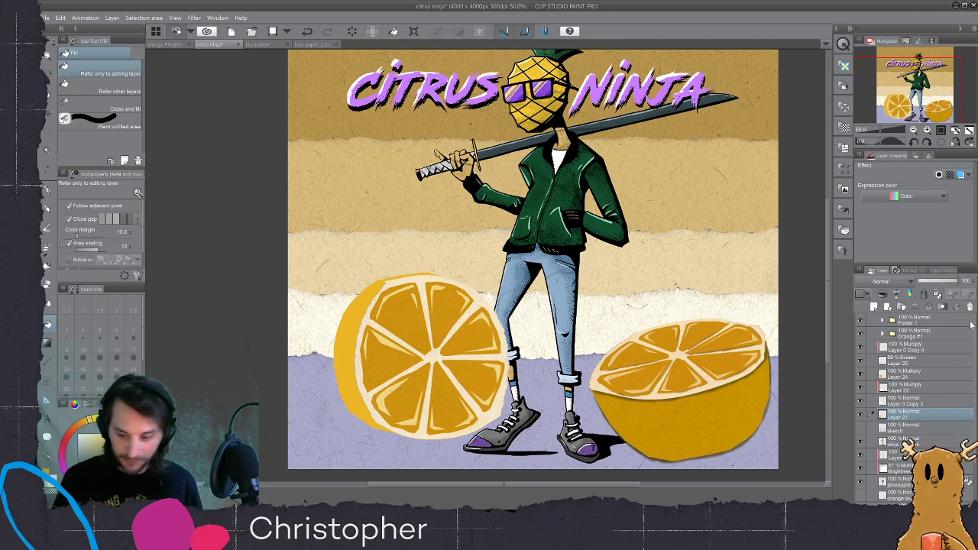
- Paste the torn paper texture into the citrus ninja document above Layer 21 and move it down to cover the slice's peel
left_click(309, 43)
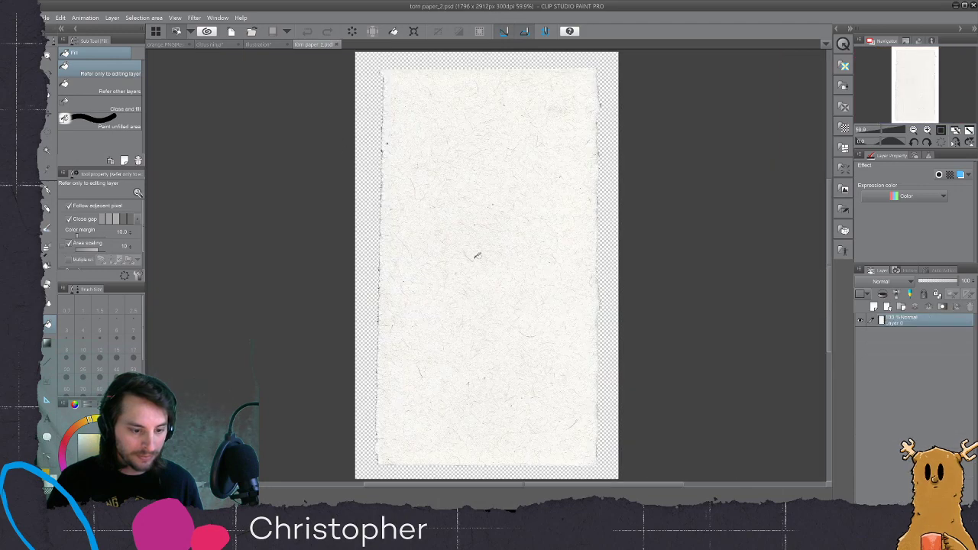
left_click(164, 45)
left_click(221, 44)
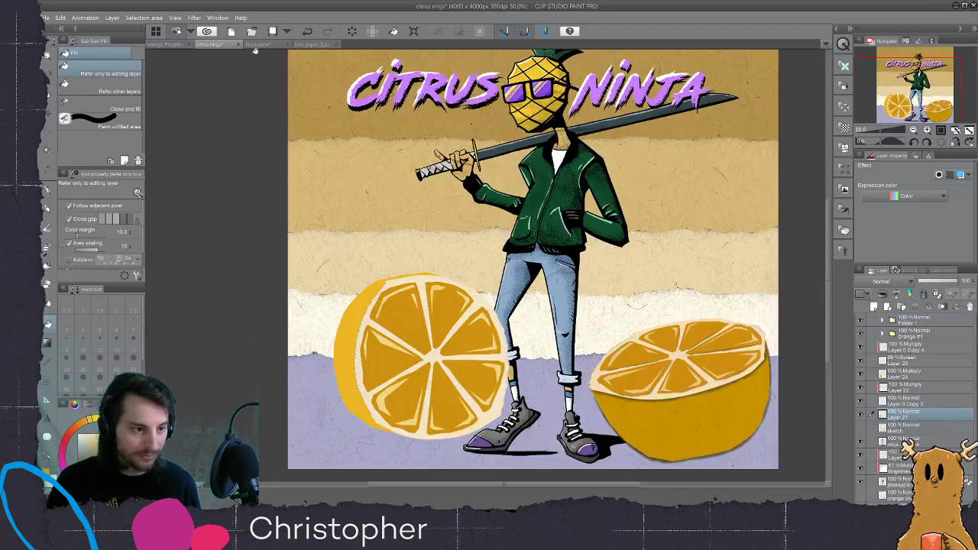
key("ctrl+v")
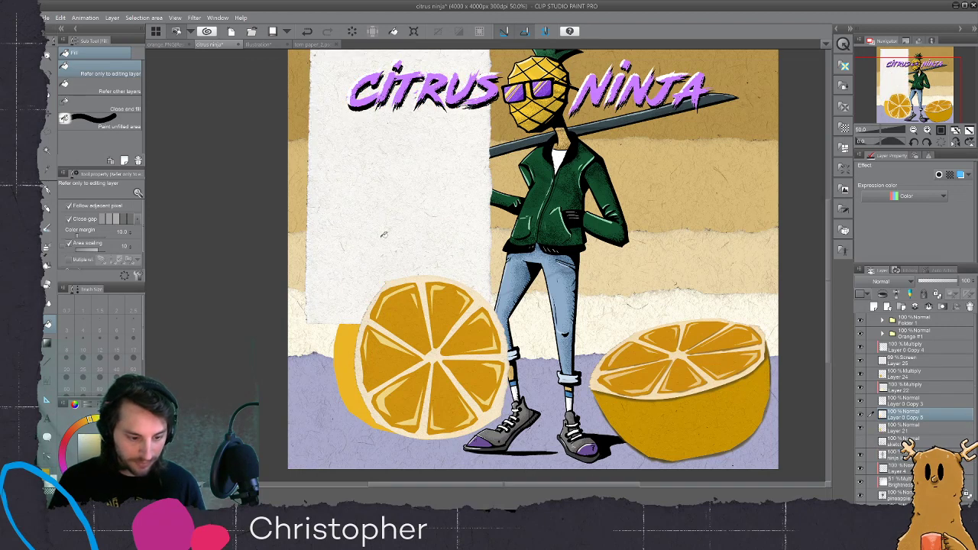
key("k")
left_click_drag(404, 217, 409, 362)
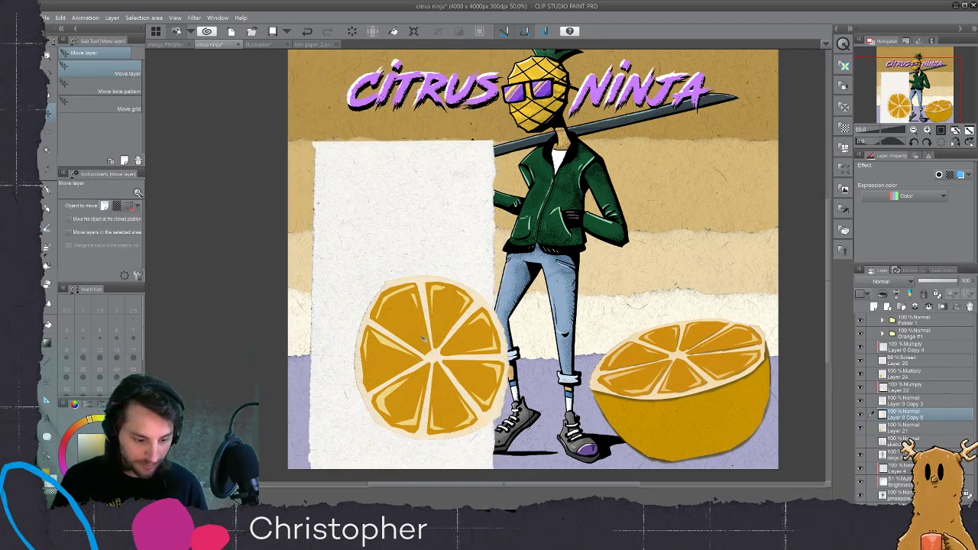
- Clip the pasted paper layer to the peel on Layer 21 and set its blending mode to Multiply
left_click(883, 294)
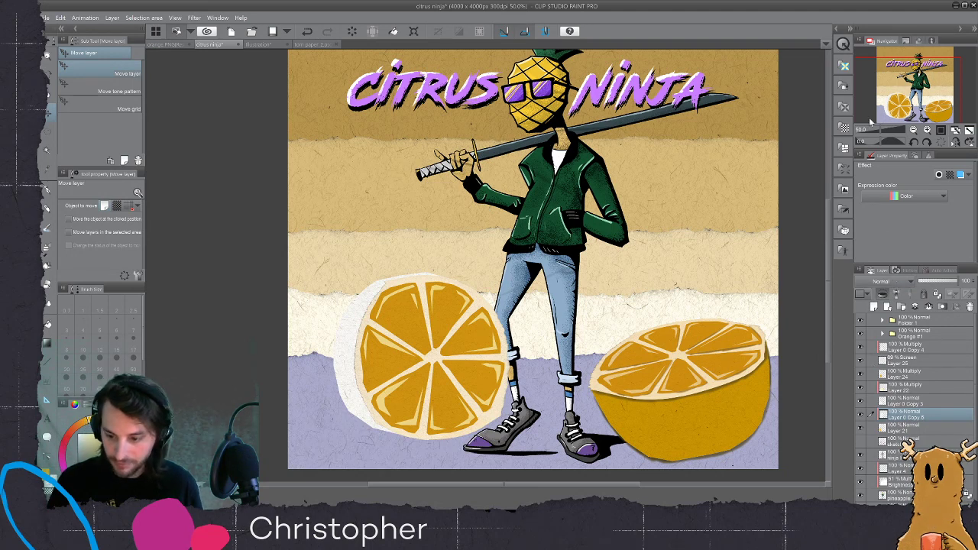
key("shift+alt+m")
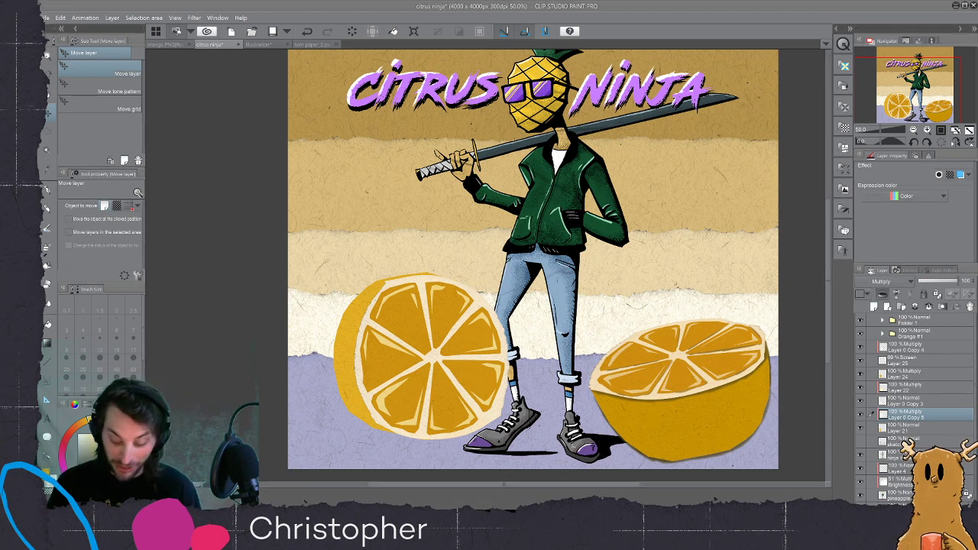
left_click(924, 427)
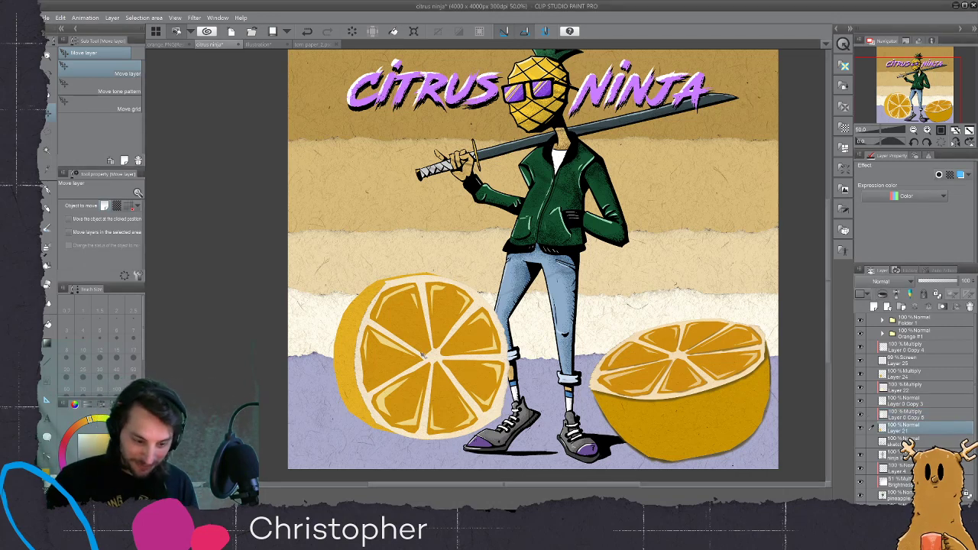
left_click(918, 415)
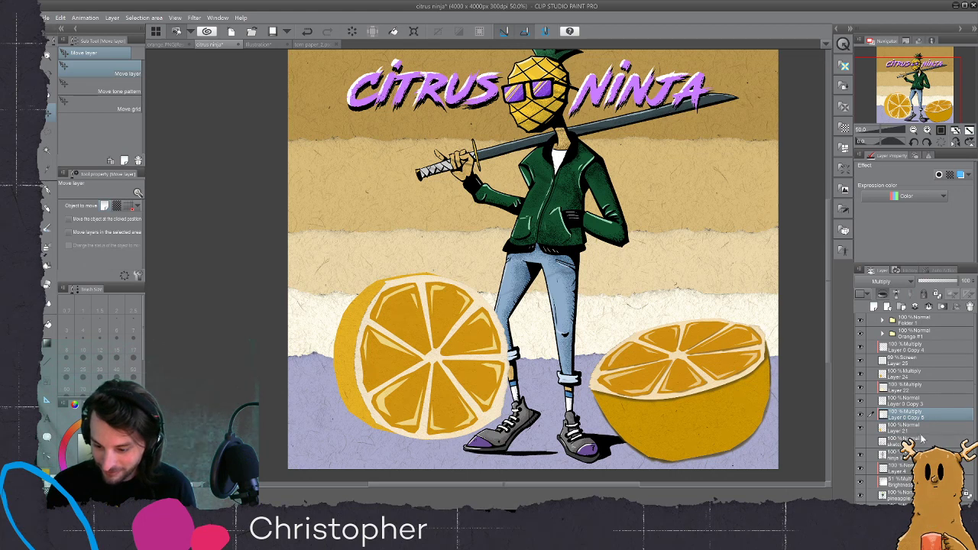
- Toggle the Multiply paper layer off and on to compare its effect on the peel, and select Layer 21
left_click(859, 414)
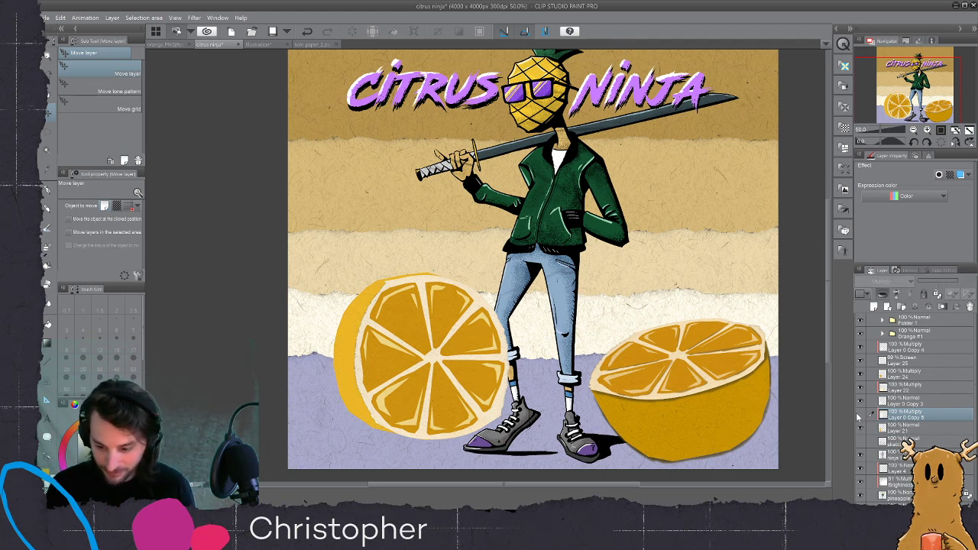
left_click(860, 414)
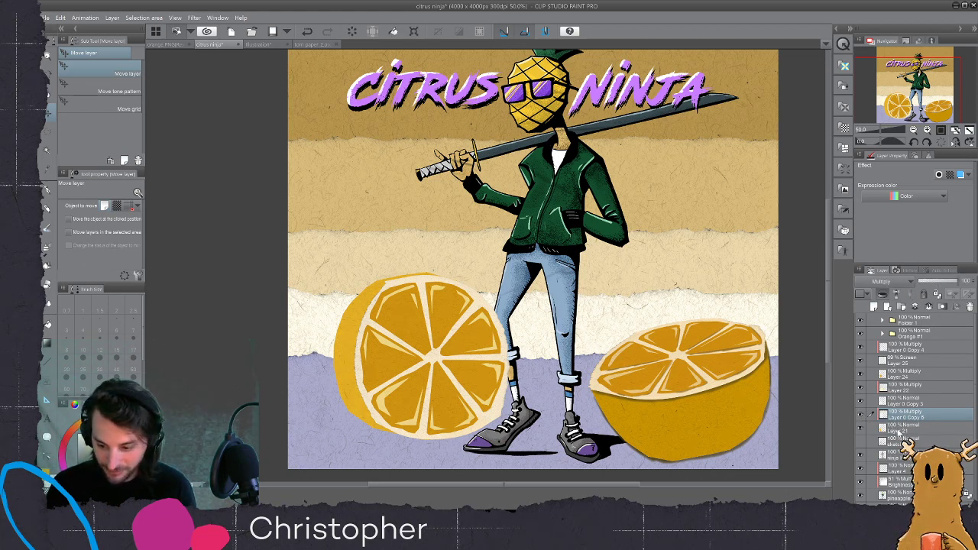
left_click(902, 430)
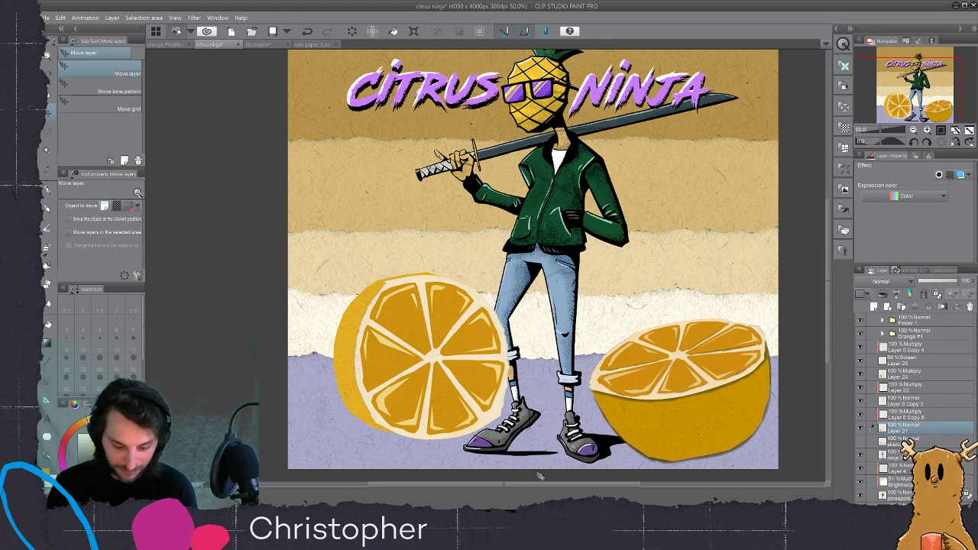
- Try shading the lower-left edge of the slice's peel with the Real pencil at brush size 30
key("p")
key("]")
key("]")
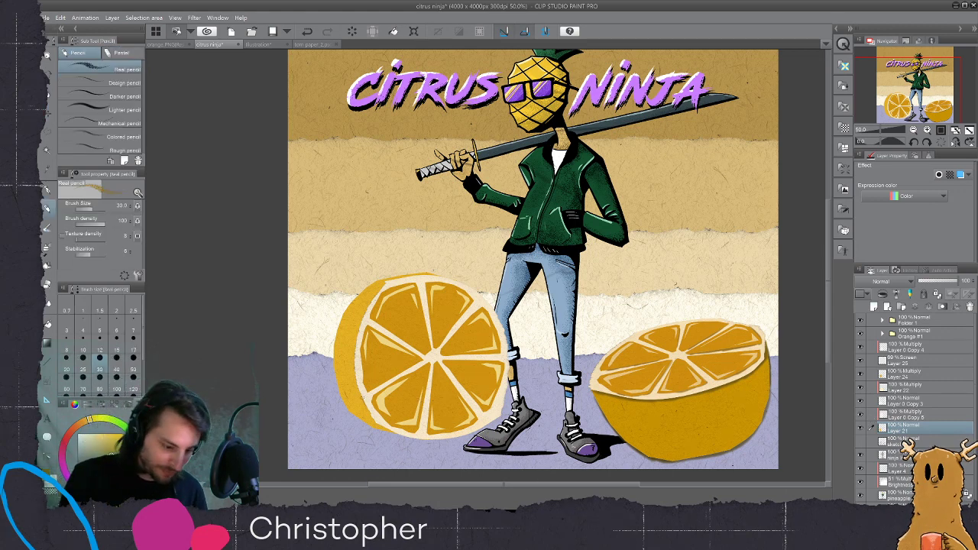
key("ctrl+z")
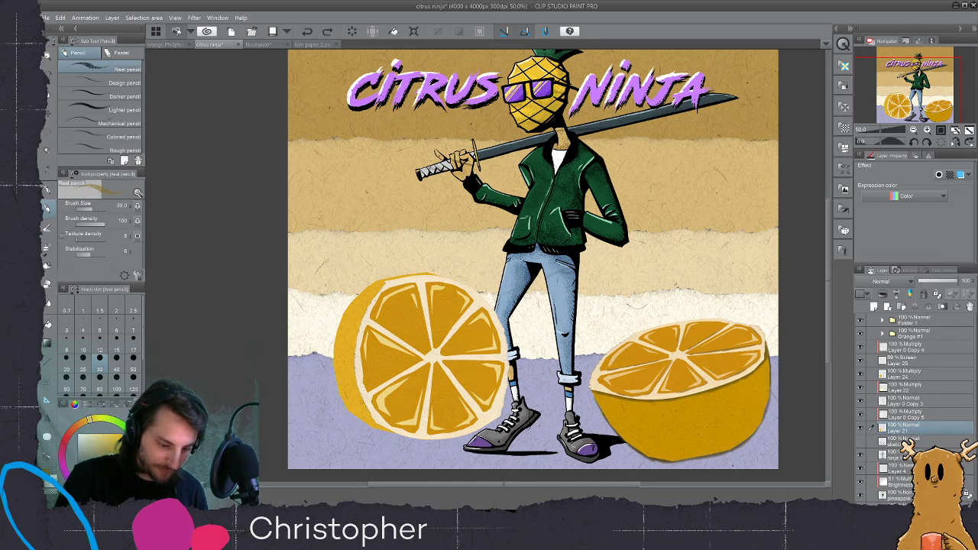
left_click_drag(368, 412, 357, 387)
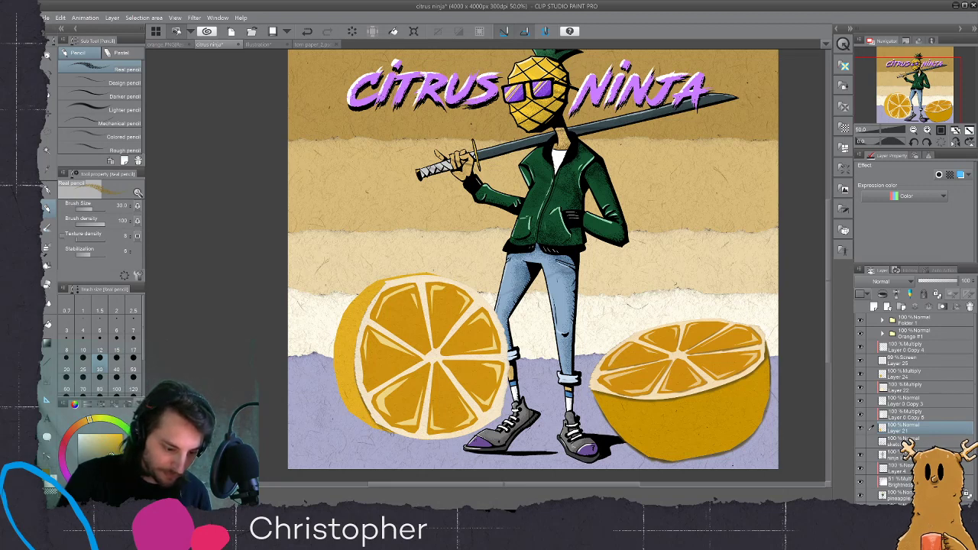
key("ctrl+z")
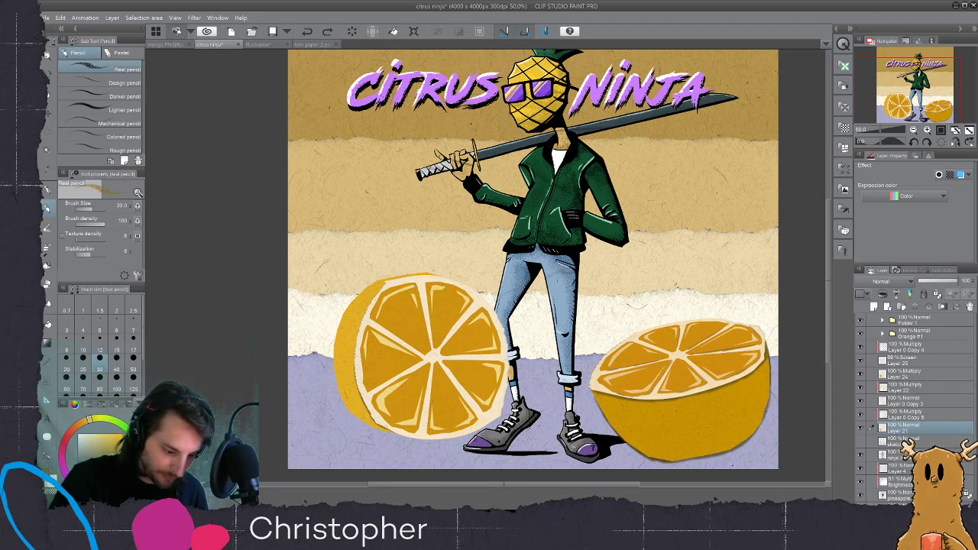
left_click_drag(359, 393, 368, 414)
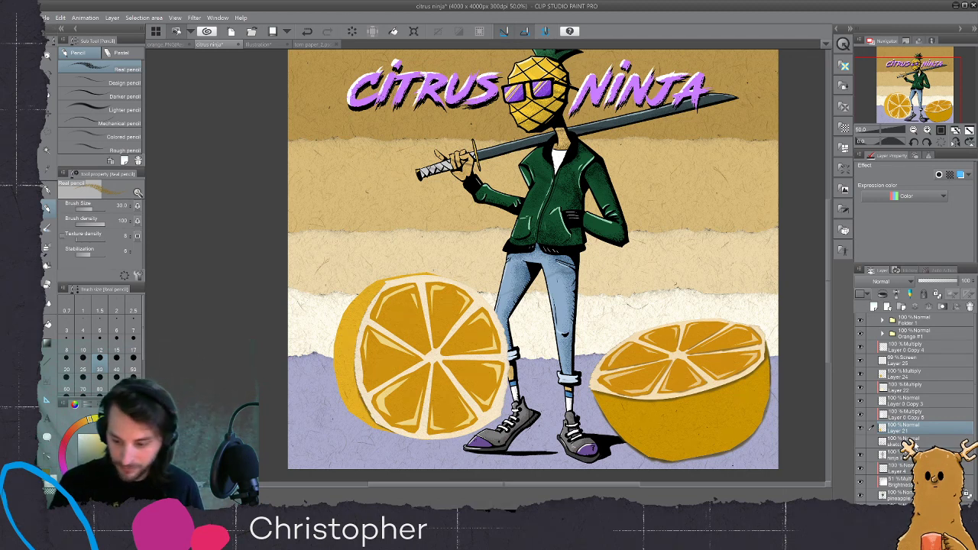
- Add a layer beneath Layer 21, pencil a shadow under the slice's lower-left edge, and set the layer's blending mode to Multiply
left_click(915, 441)
left_click(875, 308)
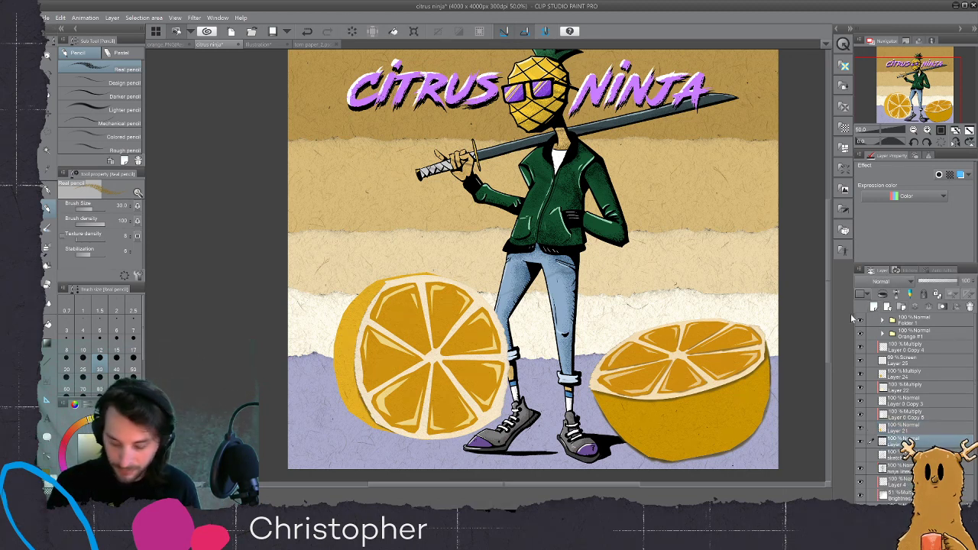
left_click_drag(368, 423, 418, 441)
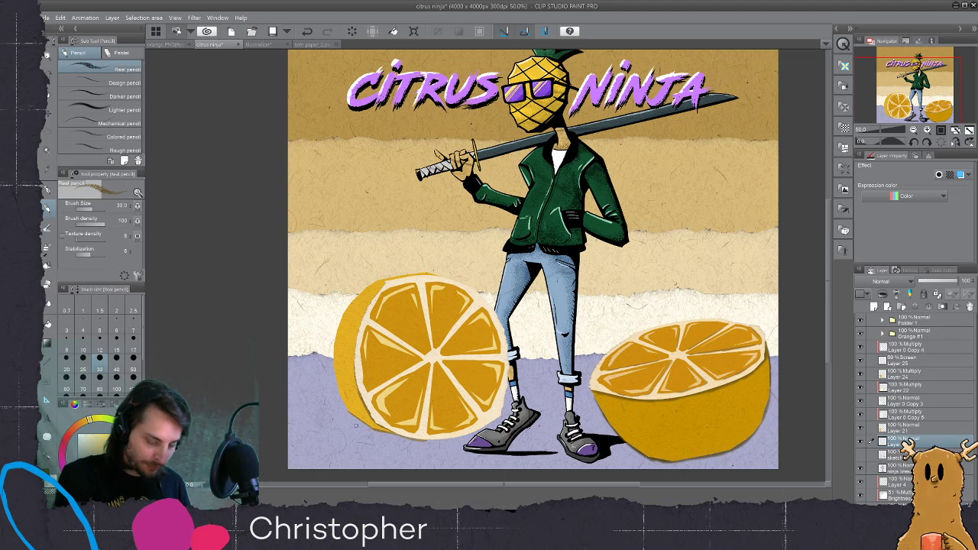
left_click_drag(352, 415, 393, 432)
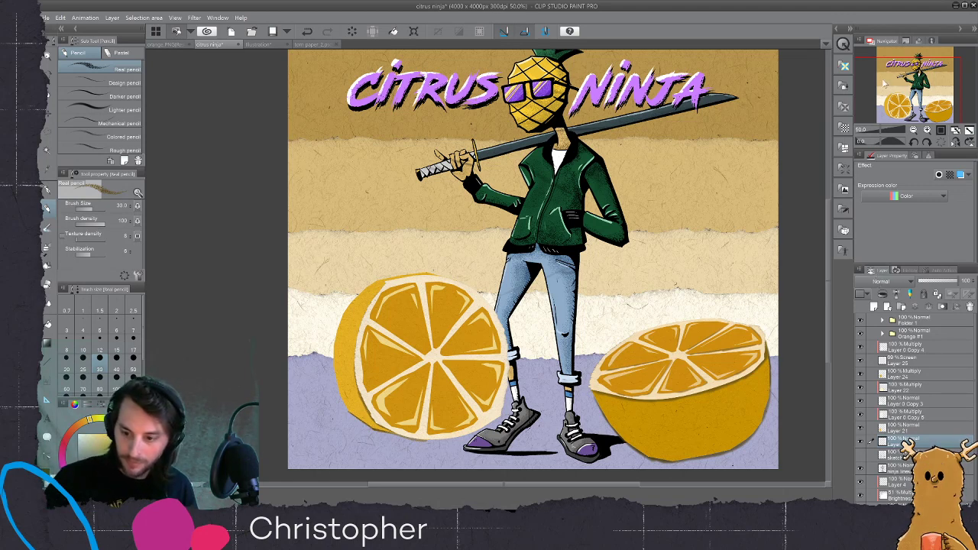
left_click(880, 48)
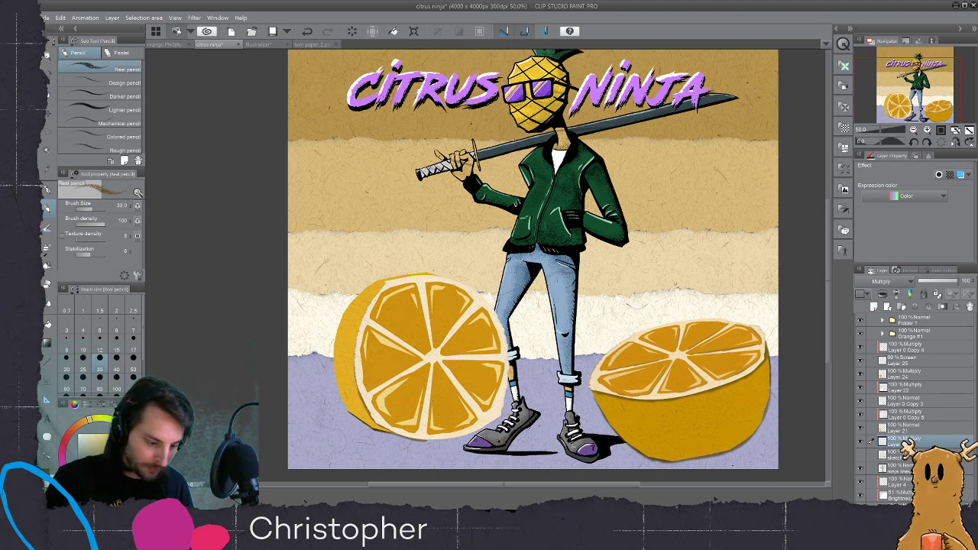
- Extend the pencil shadow along the slice's bottom and right edges, enlarging the brush from 40 to 50
left_click_drag(407, 436, 449, 439)
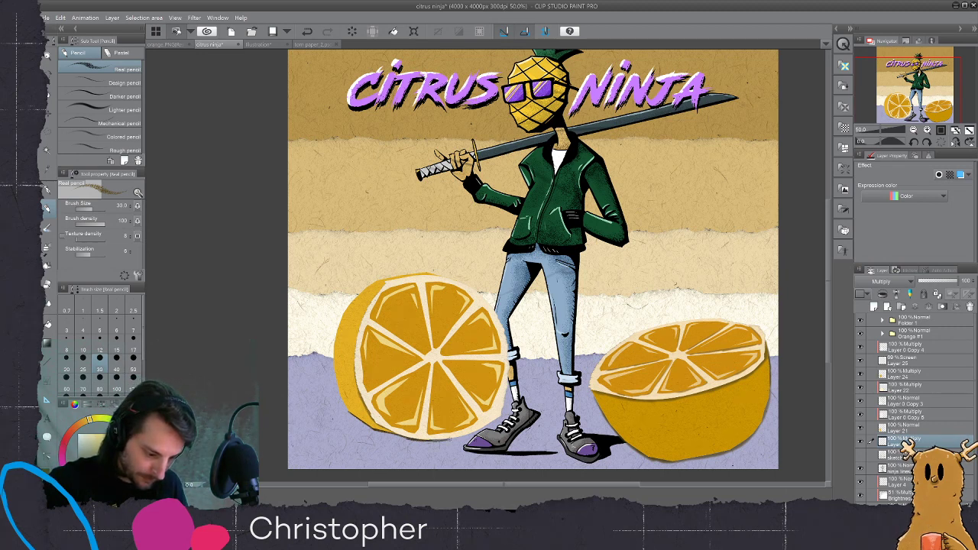
key("bracketright")
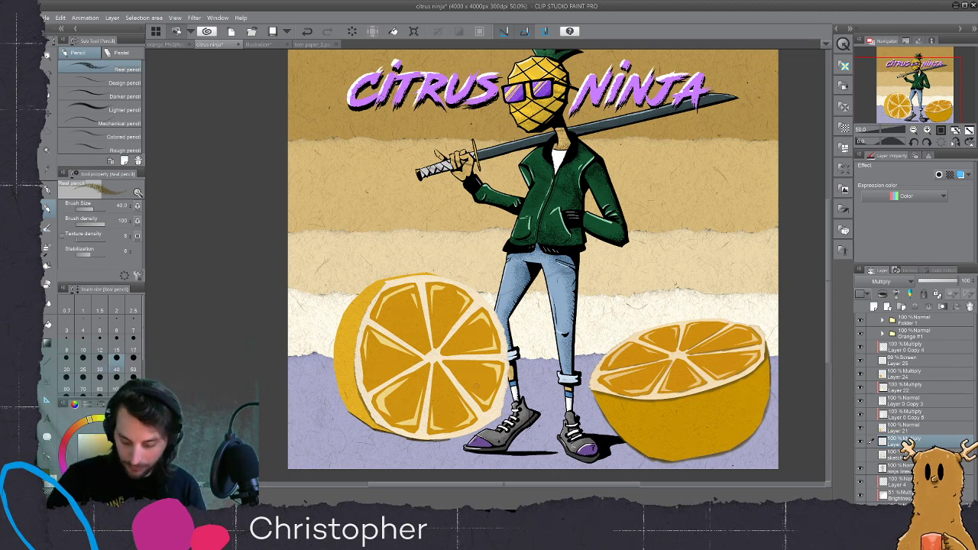
mouse_move(434, 438)
left_mouse_down()
mouse_move(496, 421)
mouse_move(510, 364)
left_mouse_up()
mouse_move(497, 316)
left_mouse_down()
mouse_move(510, 360)
mouse_move(502, 416)
left_mouse_up()
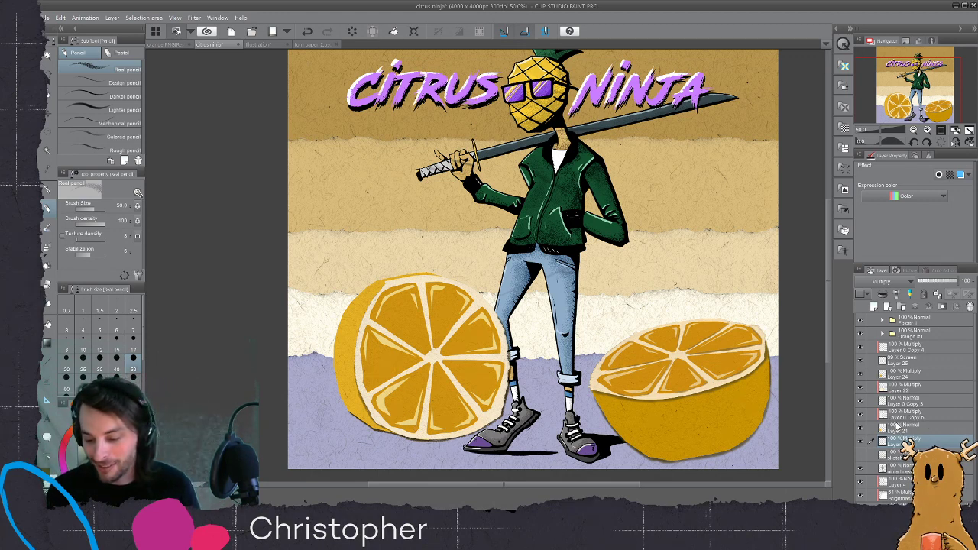
- Add a new layer directly above Layer 22 and reduce the pencil's brush size to 20
left_click(898, 413)
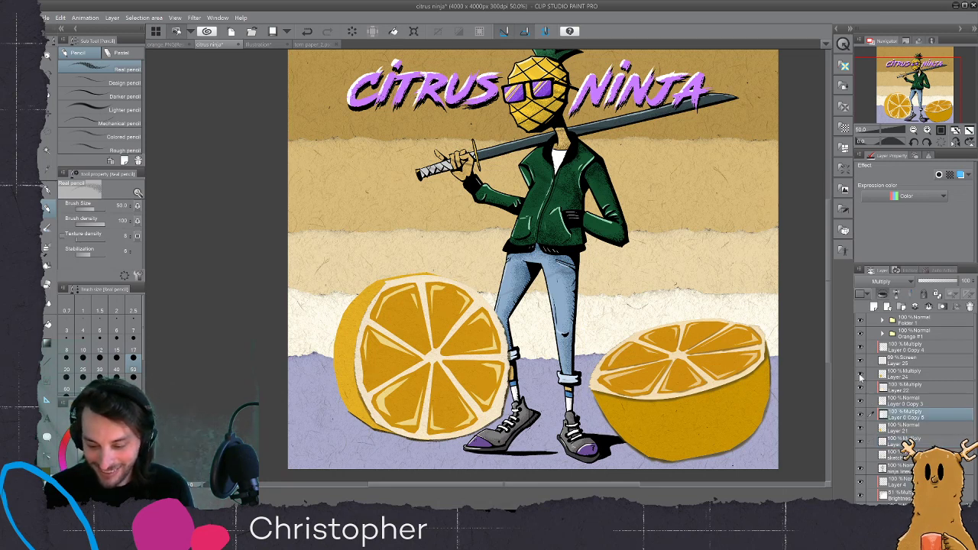
left_click(896, 388)
left_click(874, 307)
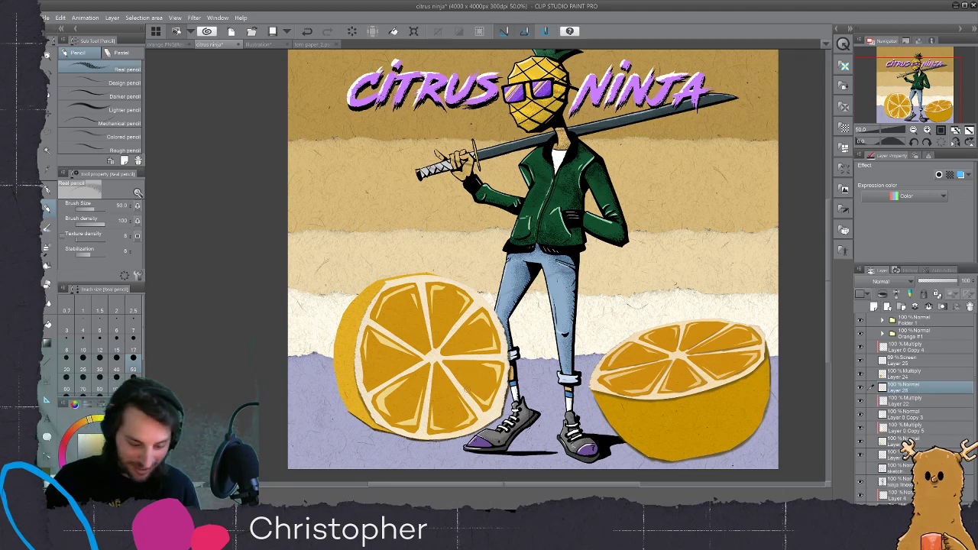
key("bracketleft")
key("bracketleft")
key("bracketleft")
key("bracketleft")
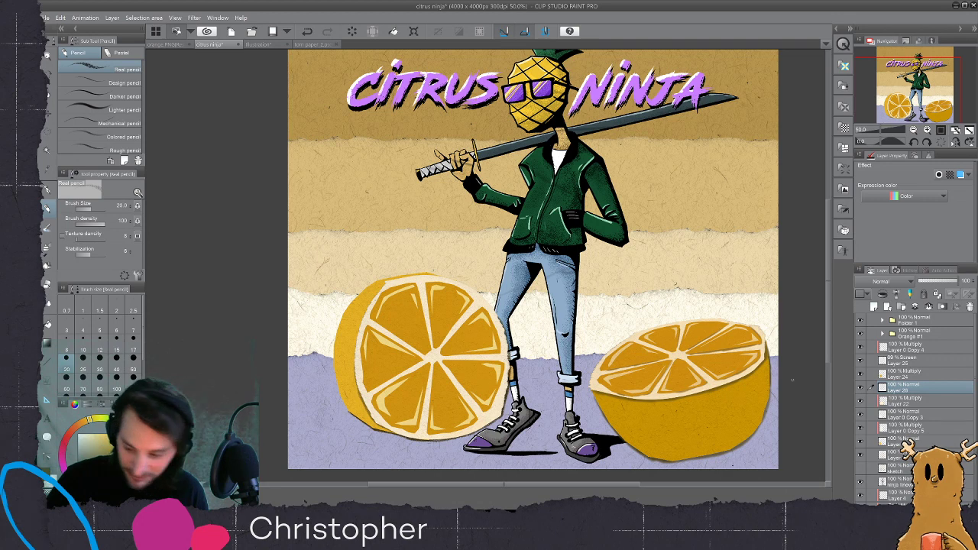
- Toggle Layer 24 off and on to check its segments, reselect the new layer beneath it, and undo the test stroke
left_click(886, 375)
left_click(861, 375)
left_click(862, 376)
left_click(879, 388)
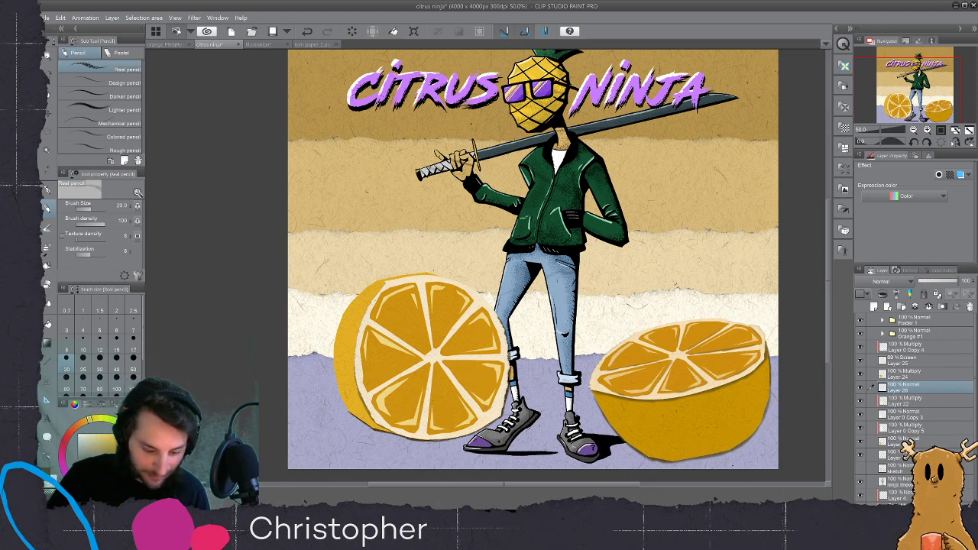
key("ctrl+z")
- Set the pencil size to 50, select everything outside Layer 24's orange segments, and make the new layer beneath it active
key("bracketright")
key("bracketright")
key("bracketright")
key("bracketright")
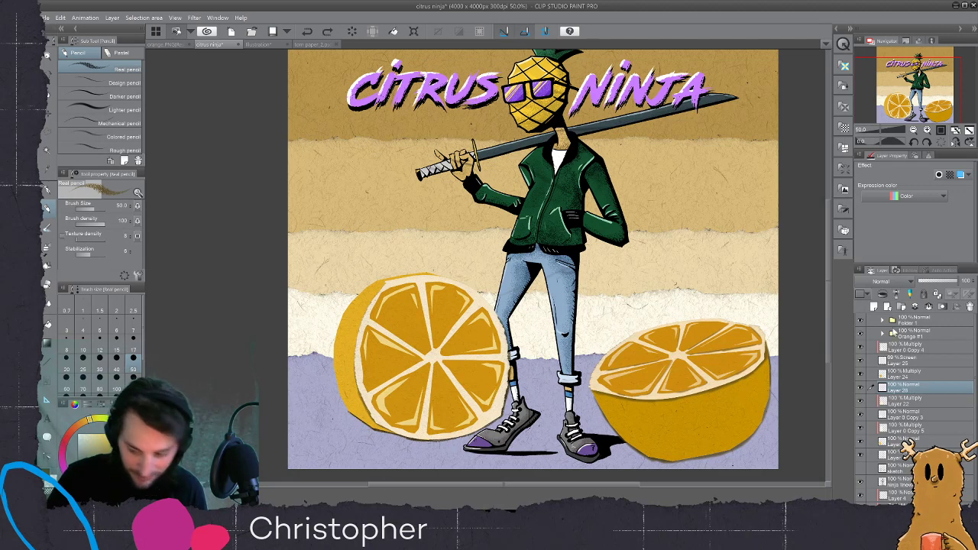
left_click(884, 376)
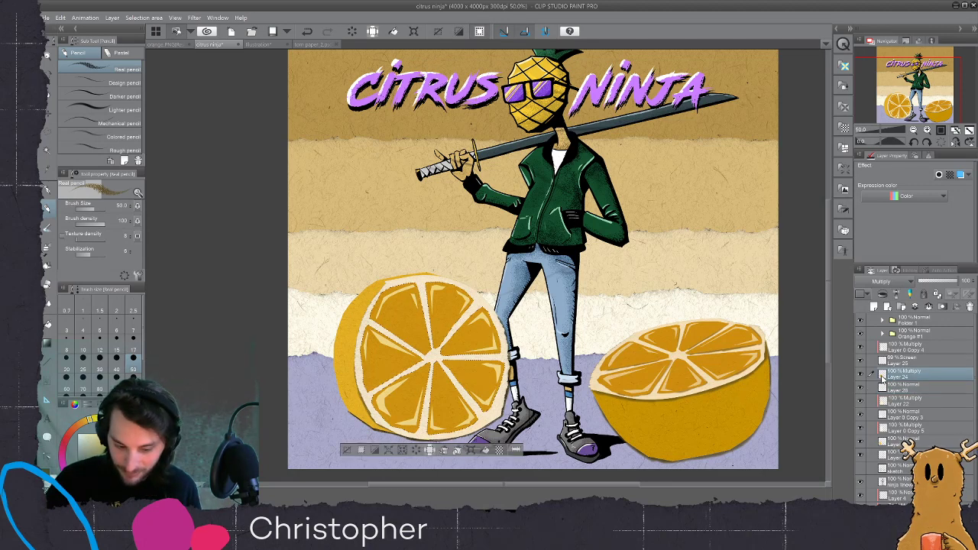
key("ctrl+a")
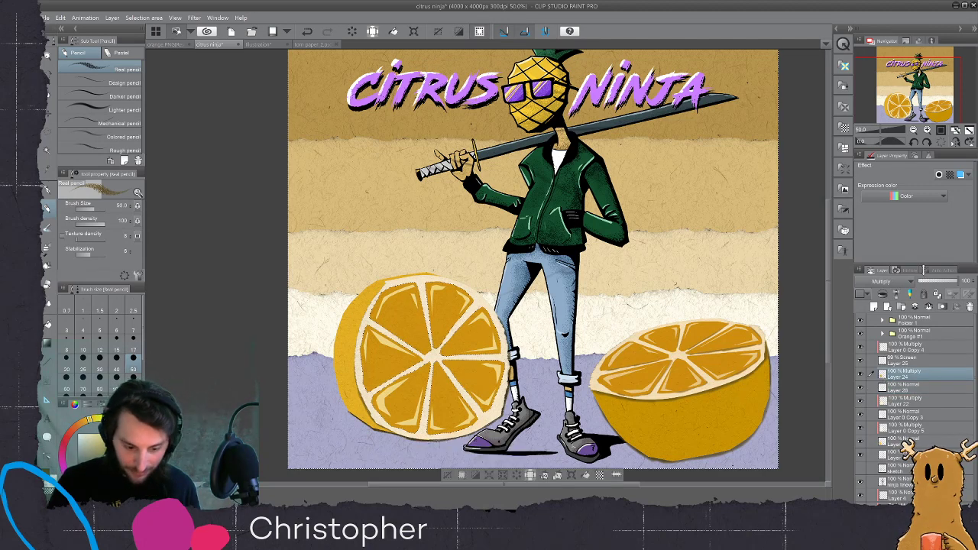
left_click(910, 388)
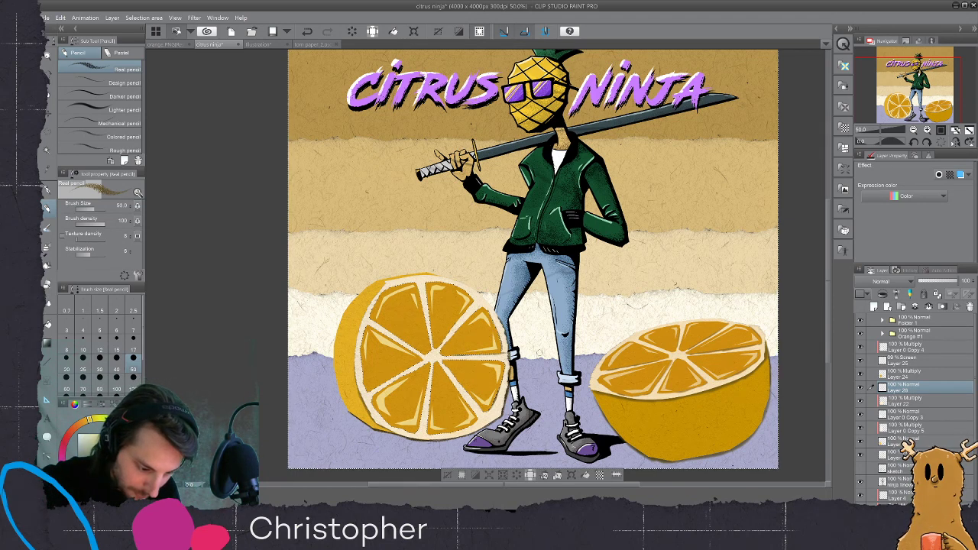
- Pencil shadows around the slice's orange segments, switching between the drawing colour and transparent as needed, and clear the selection
key("c")
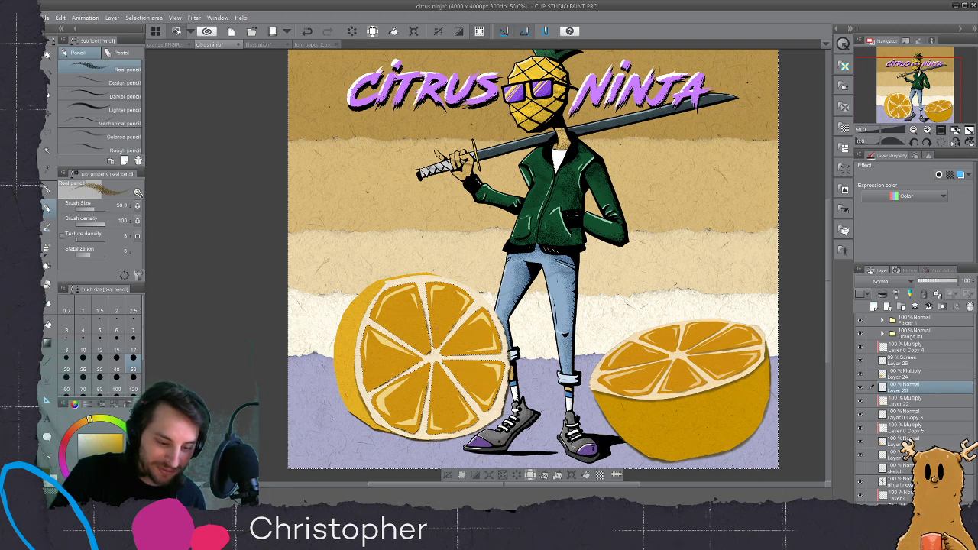
key("c")
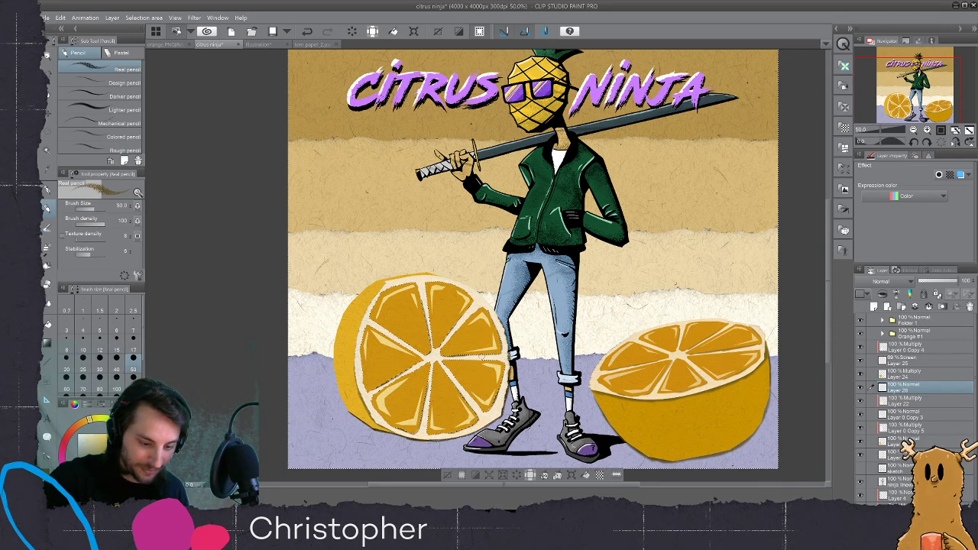
key("ctrl+d")
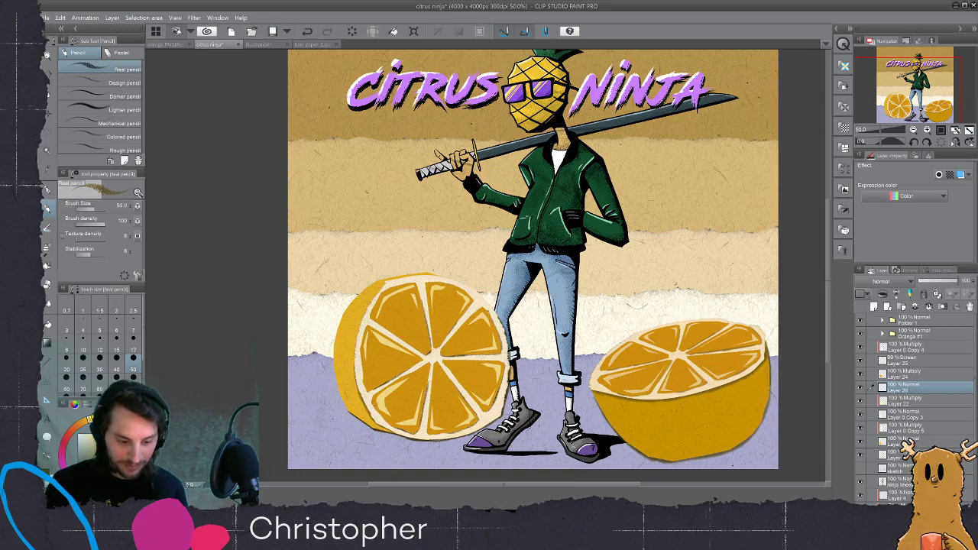
scroll(375, 403, "down", 1)
scroll(374, 331, "up", 1)
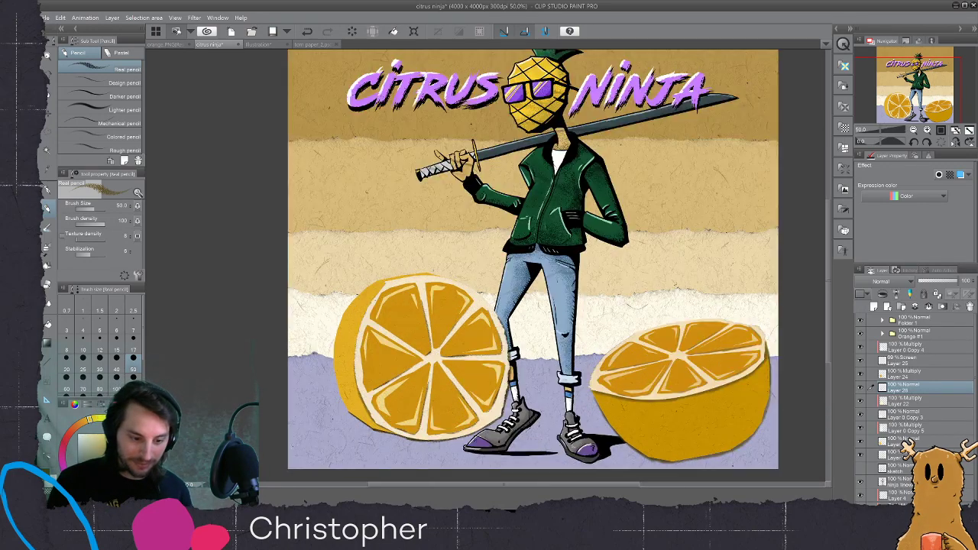
- Add a new layer above Layer 24 and select everything outside the highlight shapes of Layer 25
left_click(908, 375)
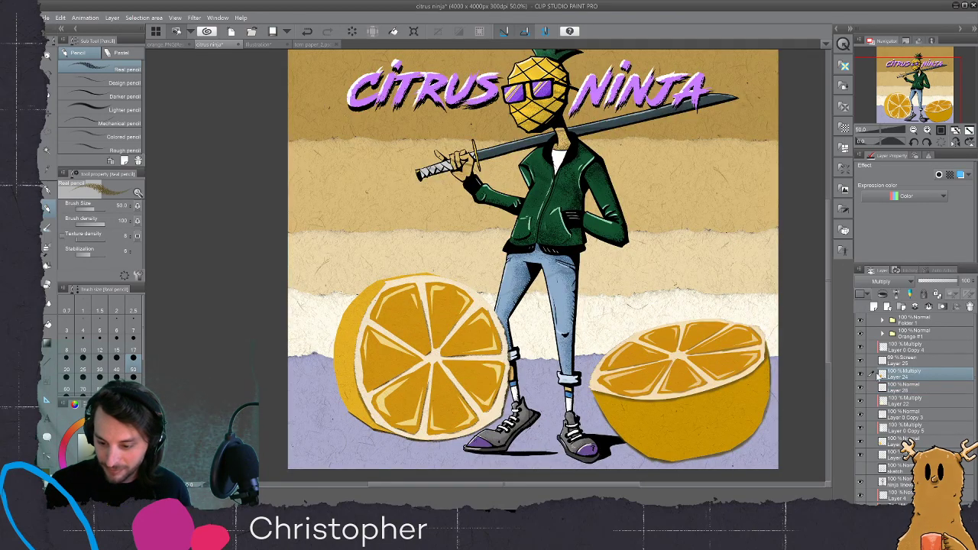
left_click(862, 359)
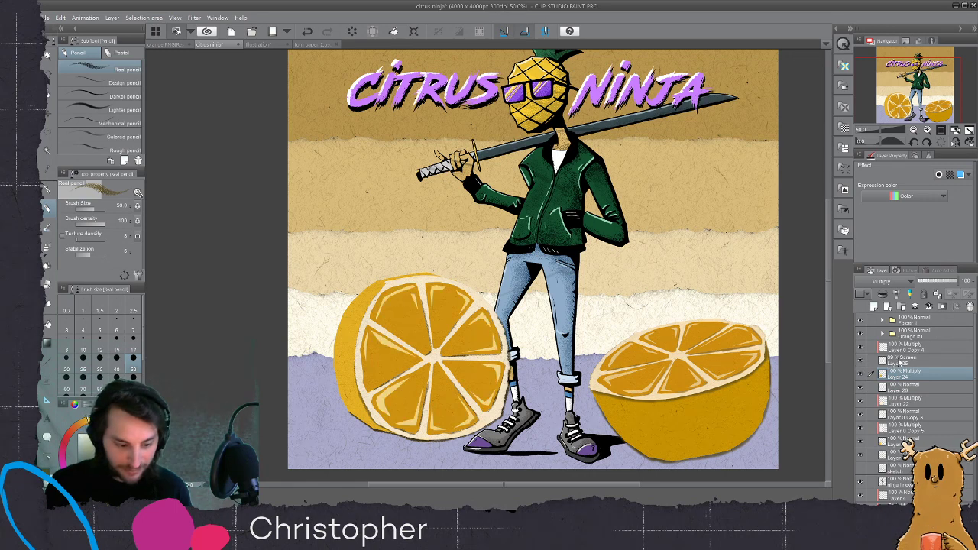
left_click(875, 307)
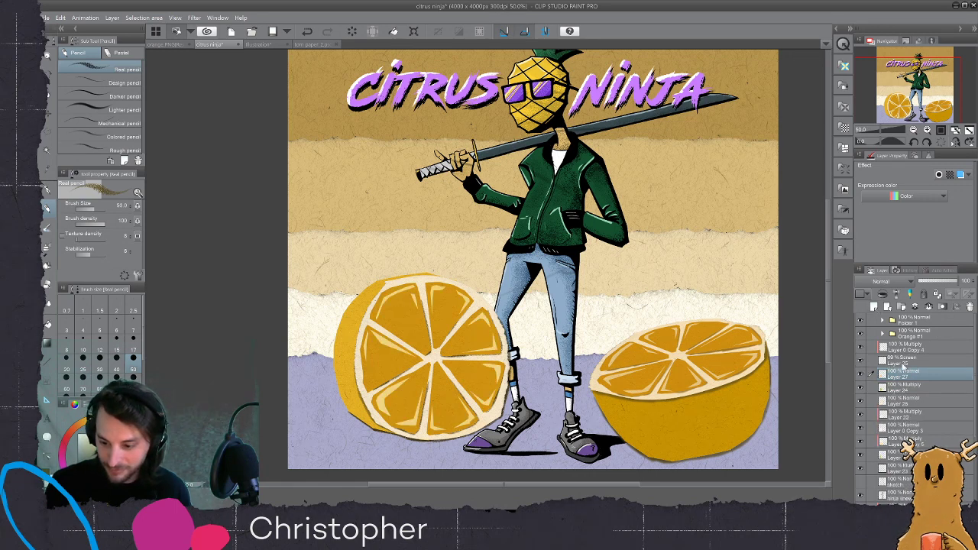
left_click(883, 363, "ctrl")
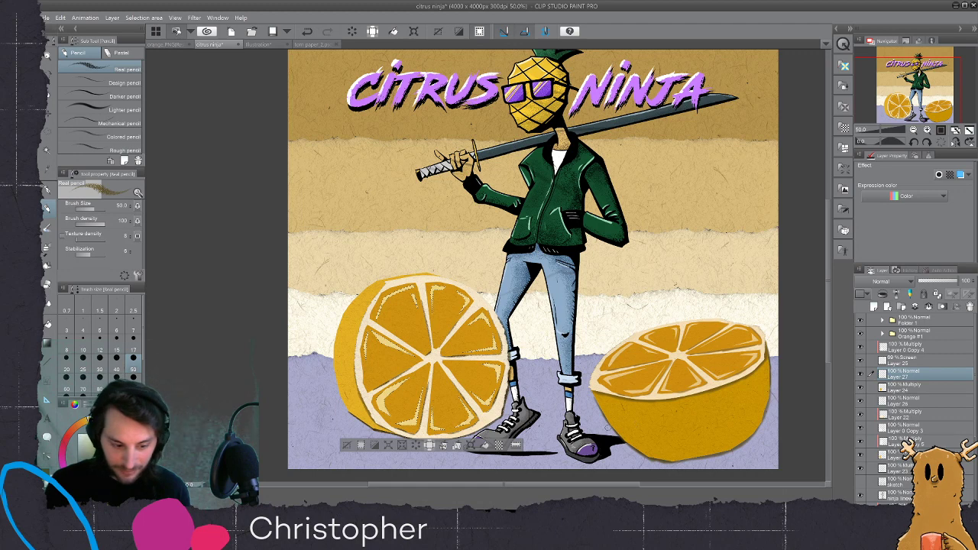
key("ctrl+shift+i")
- Pencil thin shadows around the segment highlights on the new layer with the brush size reduced to 17
key("[")
key("[")
key("[")
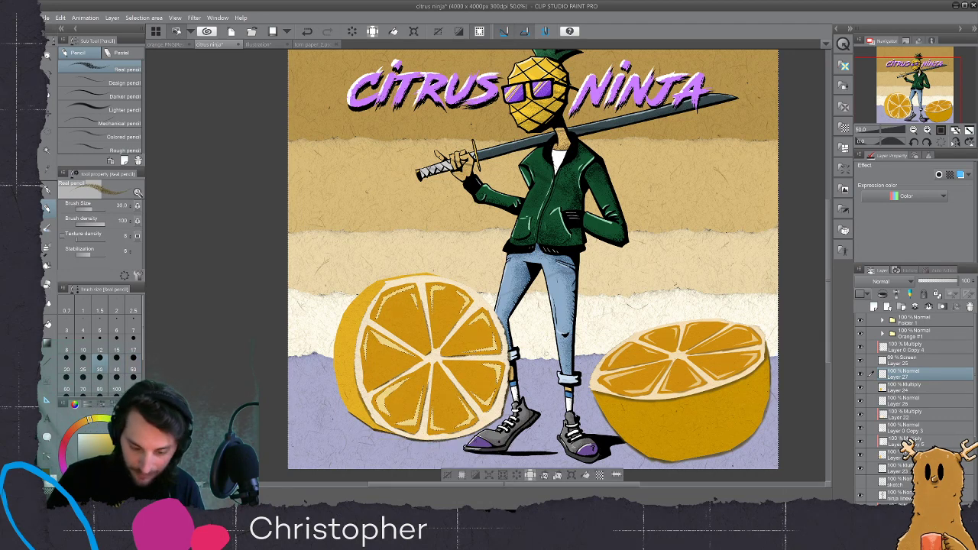
left_click(134, 338)
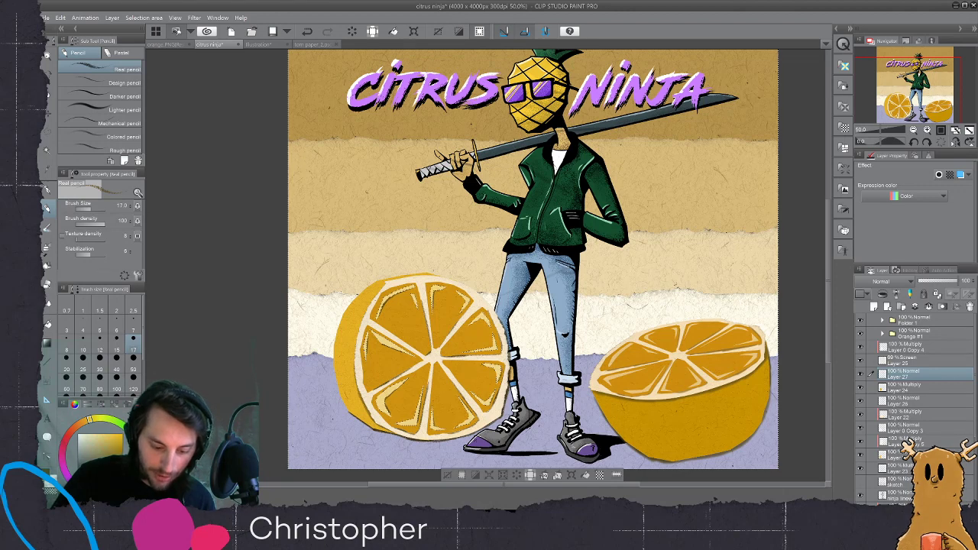
- Undo and redo the highlight shading repeatedly to compare the slice with and without it, and clear the selection
key("ctrl+z")
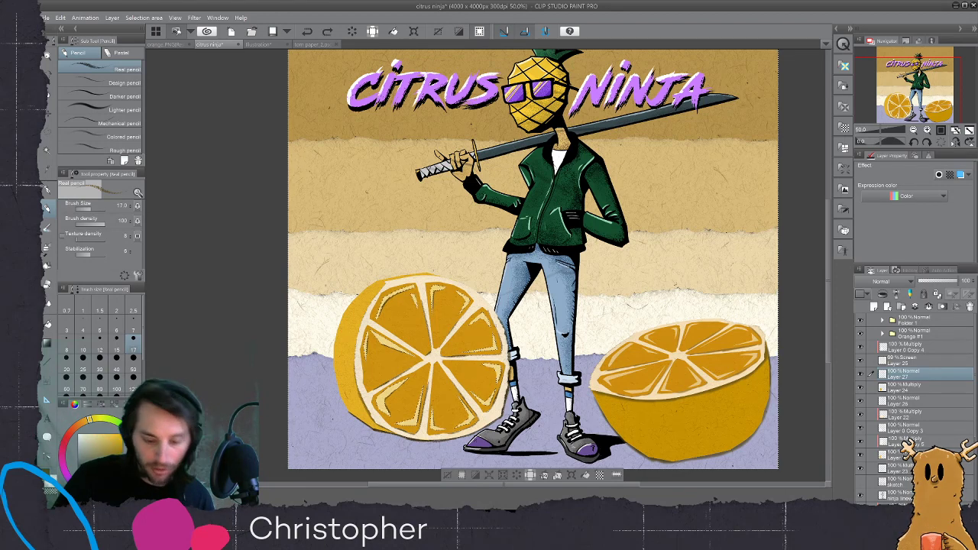
key("ctrl+y")
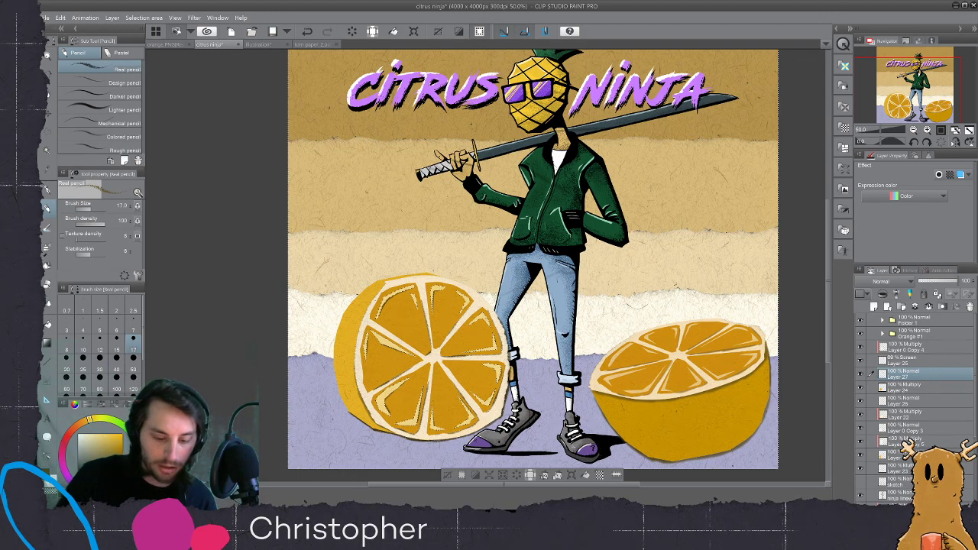
key("ctrl+z")
key("ctrl+y")
key("ctrl+z")
key("ctrl+y")
key("ctrl+z")
key("ctrl+y")
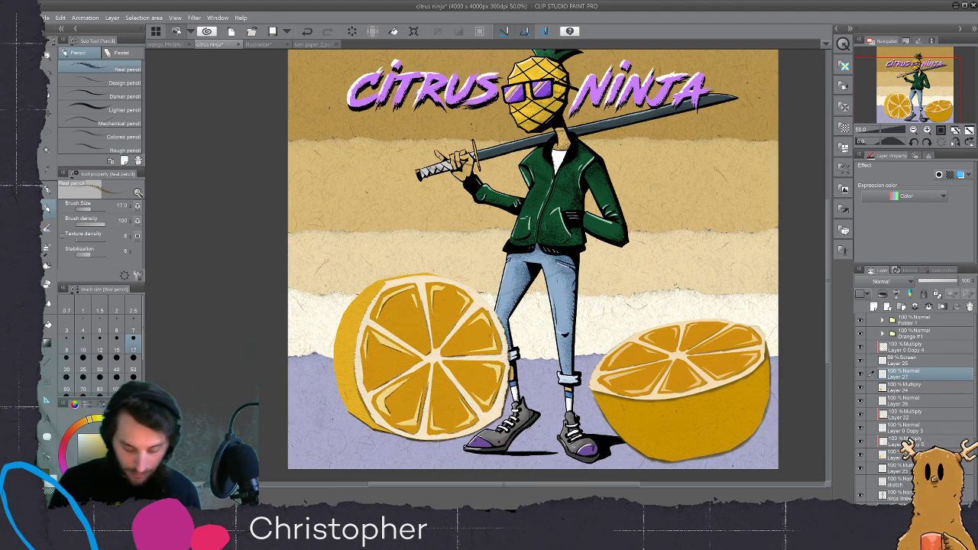
- Lower the opacity of the highlight shadow layer to 38% while viewing the whole illustration
key("ctrl+minus")
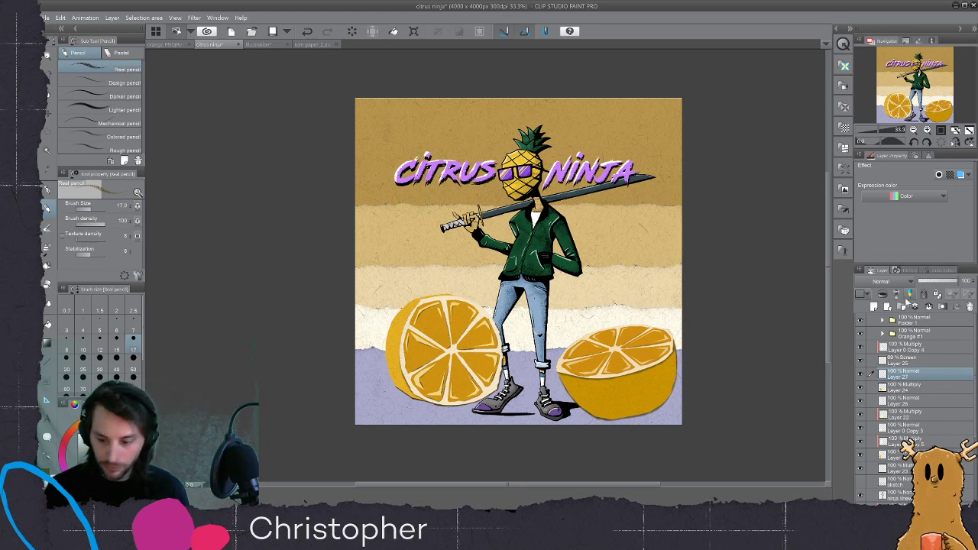
left_click_drag(944, 284, 941, 284)
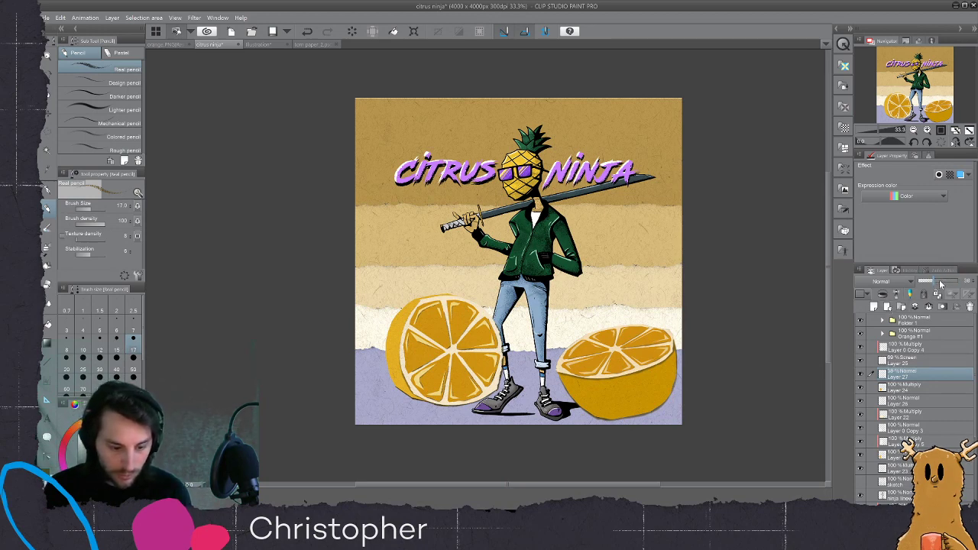
- Lower the opacity of the shadow layer Layer 26 to 51%
left_click(904, 401)
left_click(861, 405)
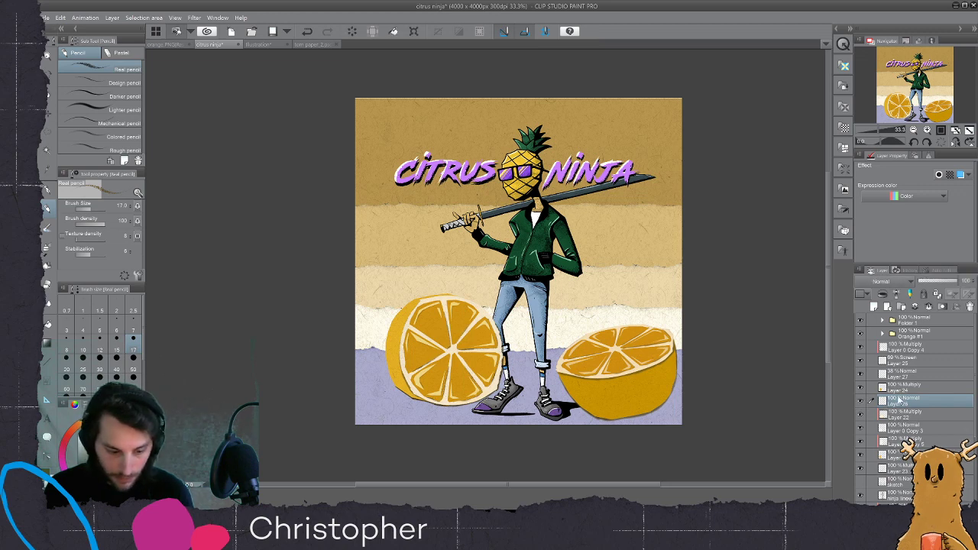
left_click_drag(948, 288, 940, 289)
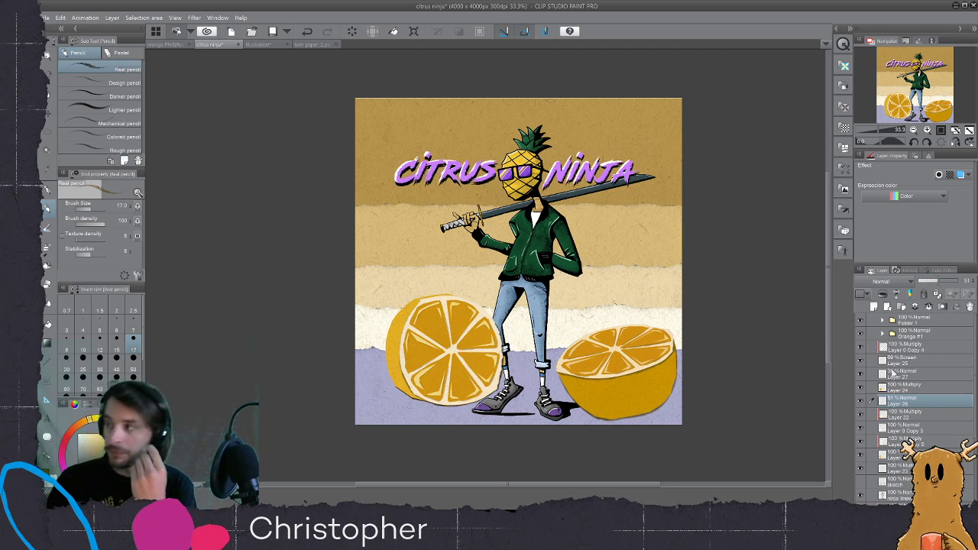
- Save the illustration and group the round slice's layers, from Layer 0 Copy 4 down to Layer 23, in a folder named "orange #2"
left_click(908, 349)
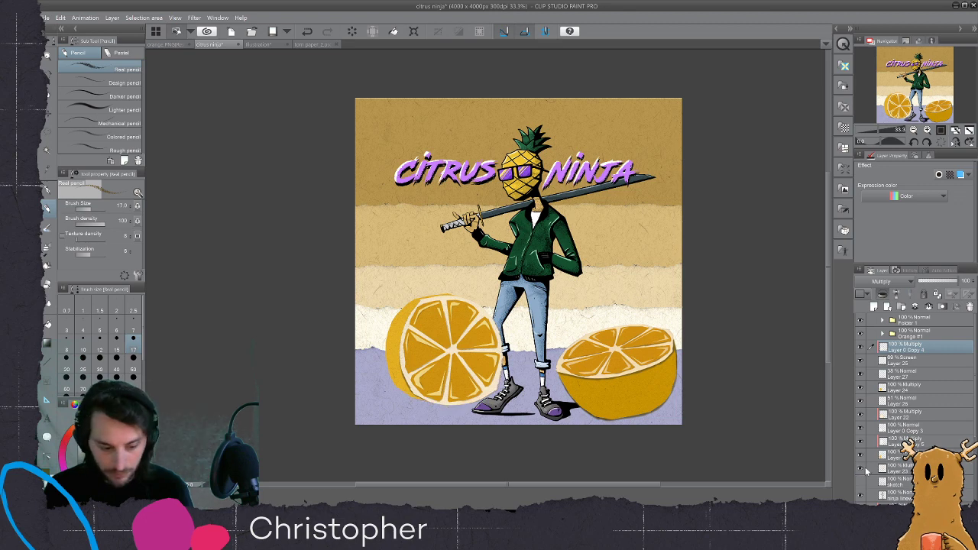
left_click(899, 471, "shift")
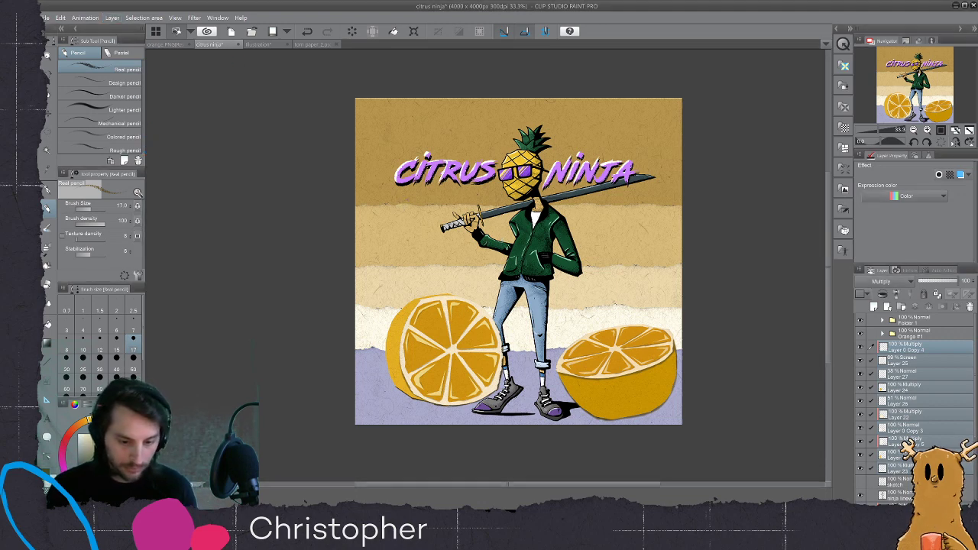
key("ctrl+s")
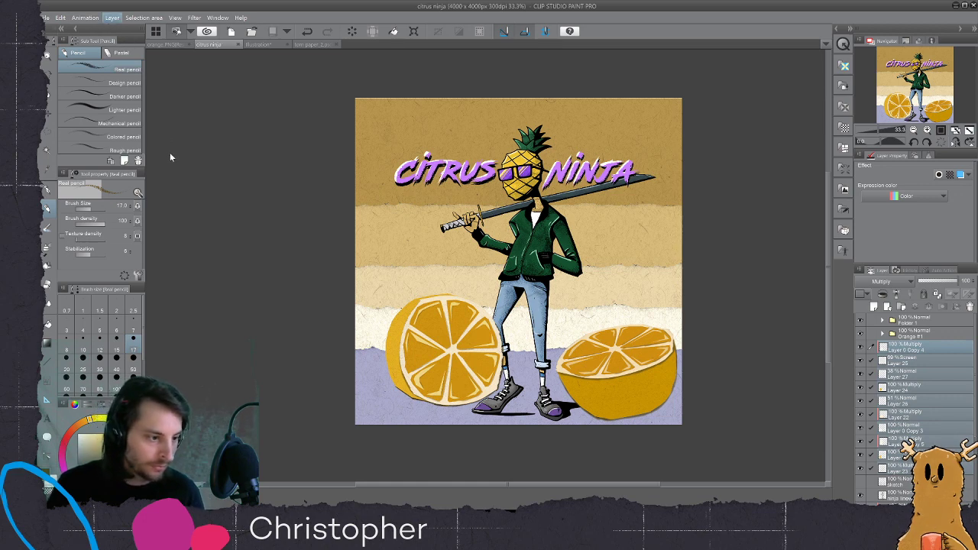
key("ctrl+g")
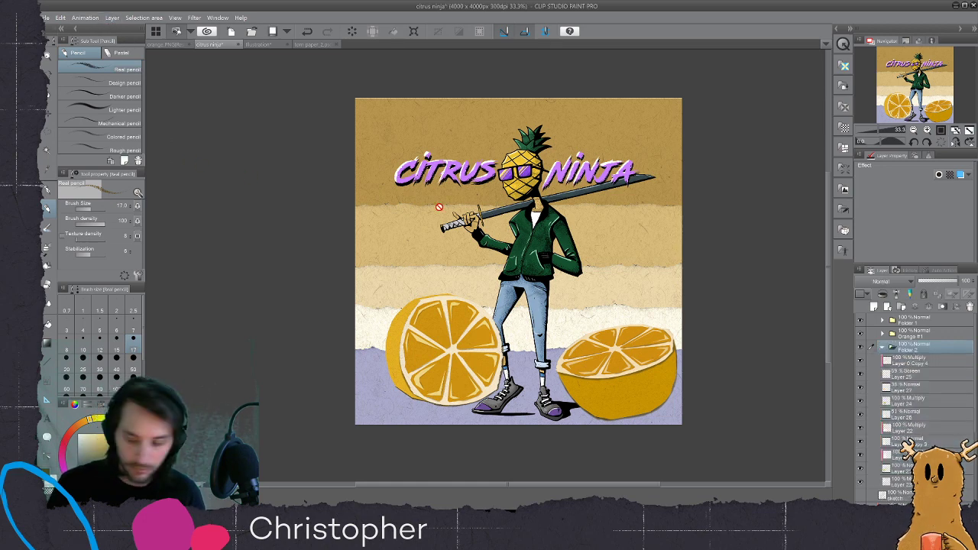
left_click(883, 348)
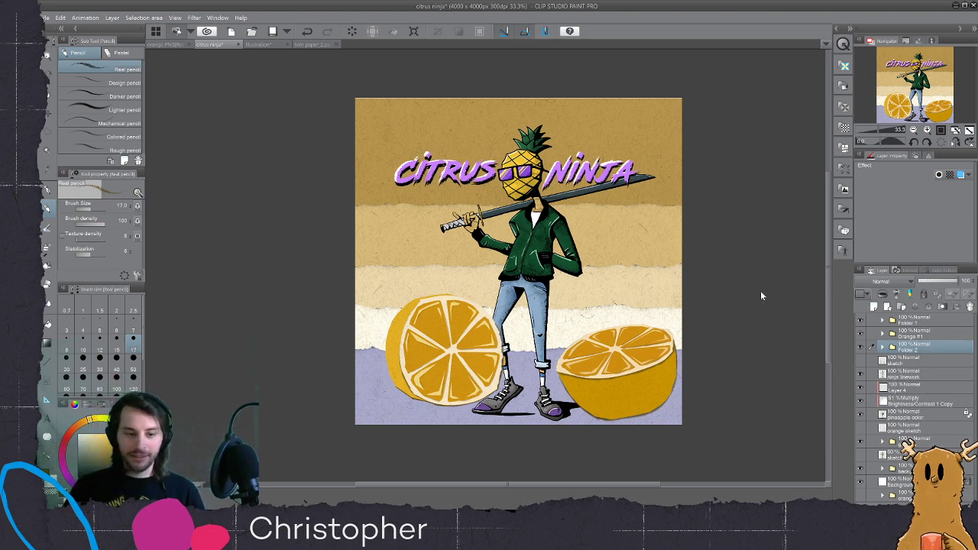
type("orange #2")
key("Return")
- Place the orange #2 folder below the ninja layers, just above the background folder, and shift the round slice slightly right and down behind the leg
left_click_drag(895, 346, 910, 457)
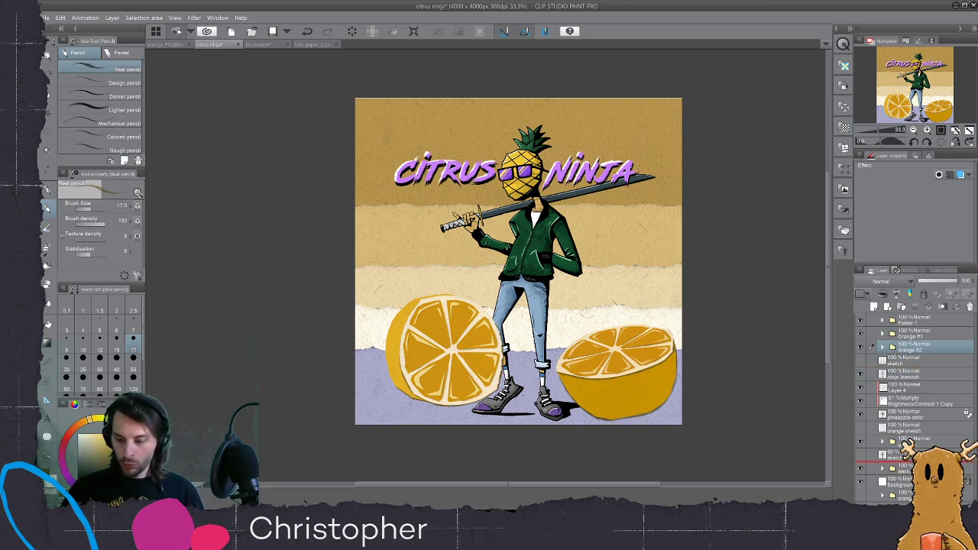
left_click_drag(909, 457, 910, 457)
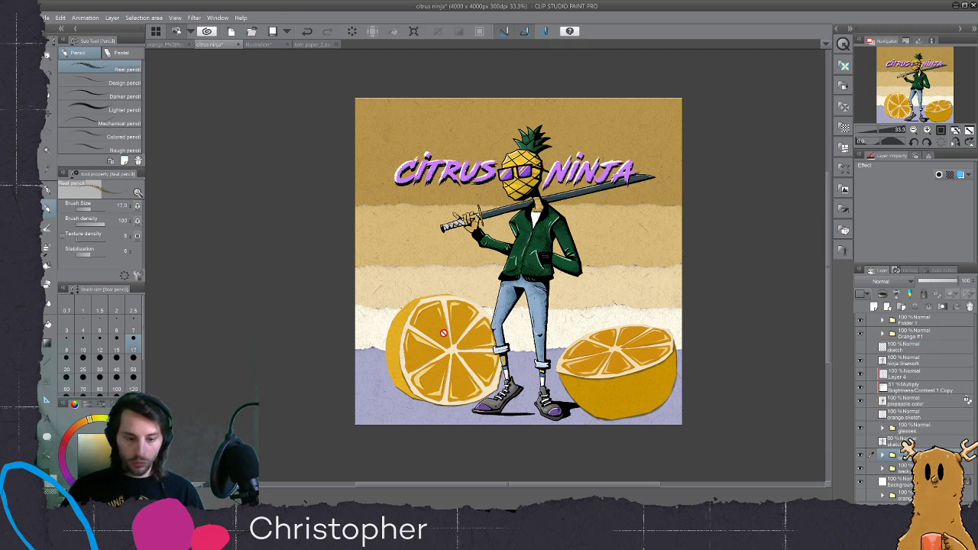
key("k")
left_click_drag(450, 357, 458, 362)
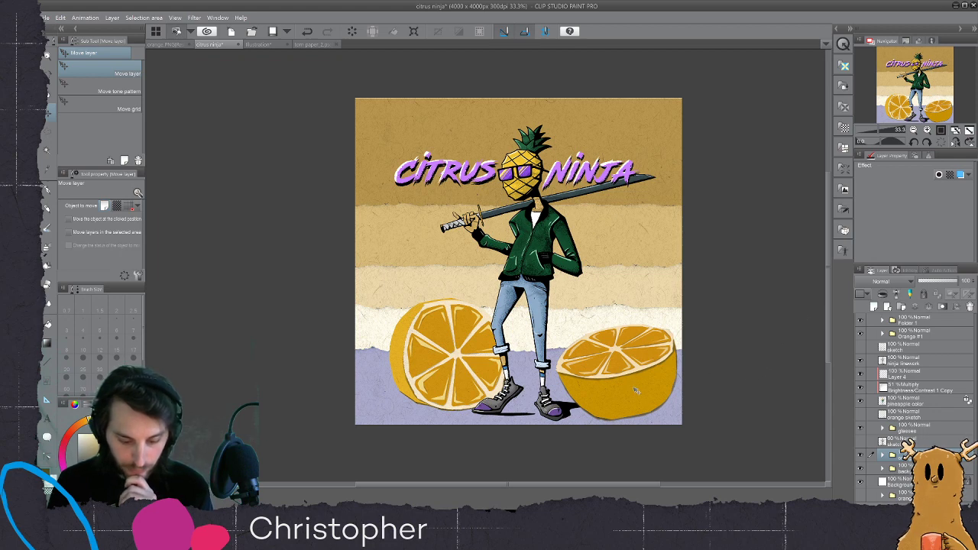
- Shift the half orange in the Orange #1 folder slightly left, closer to the ninja's foot
left_click(867, 336)
left_click_drag(634, 401, 624, 400)
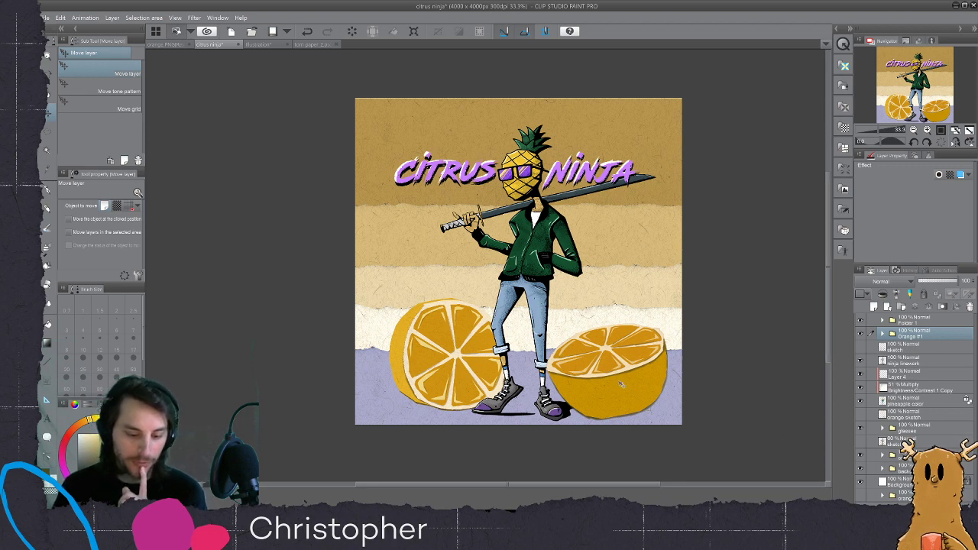
left_click_drag(629, 397, 626, 394)
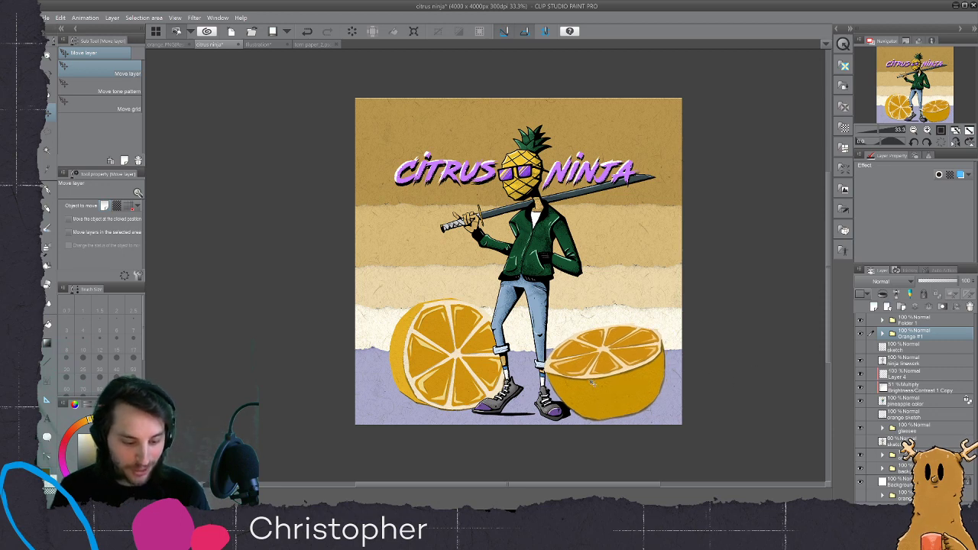